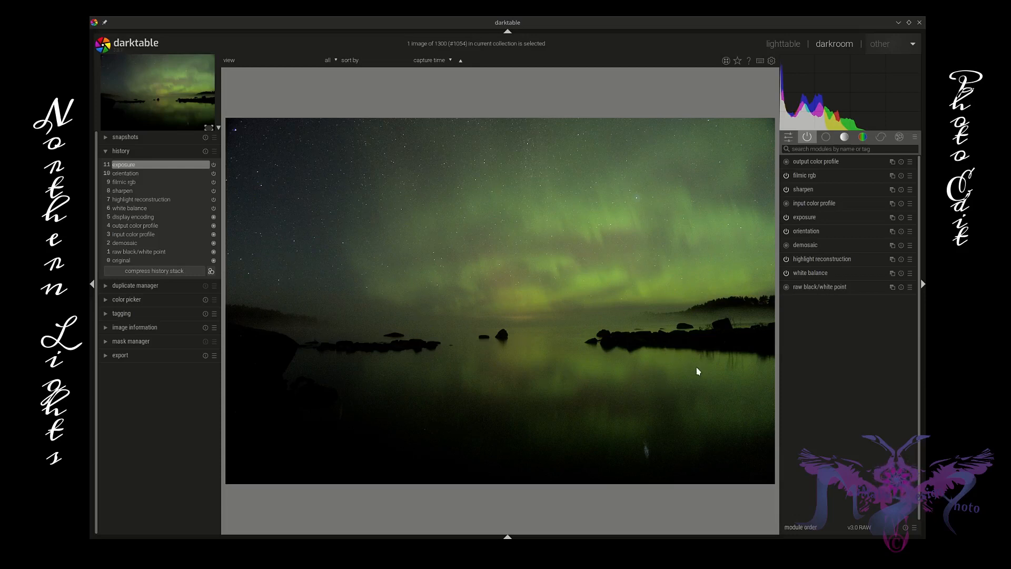
Try a saved preset of the highpass effect on the aurora photo.
click(900, 137)
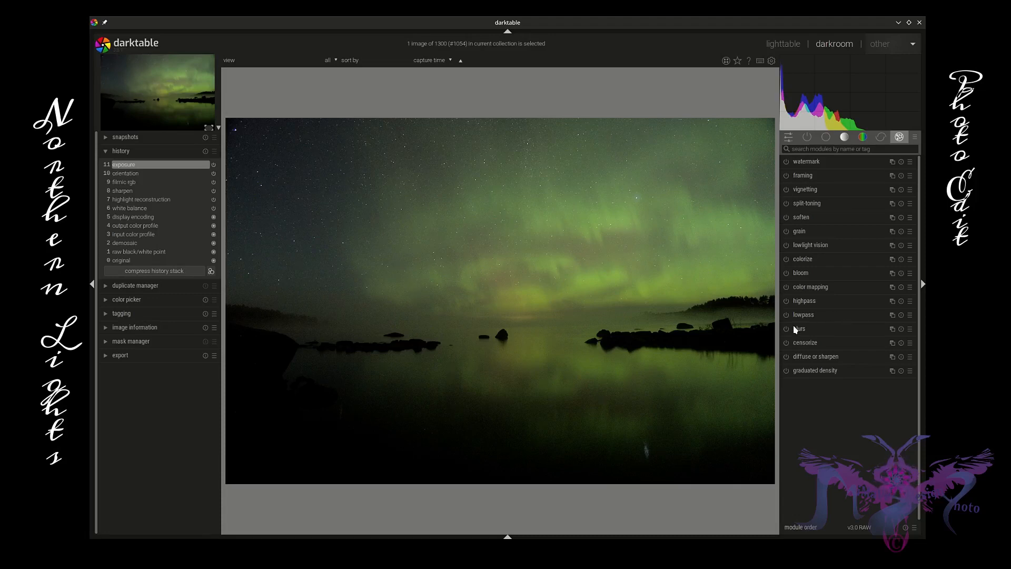
click(911, 302)
click(892, 314)
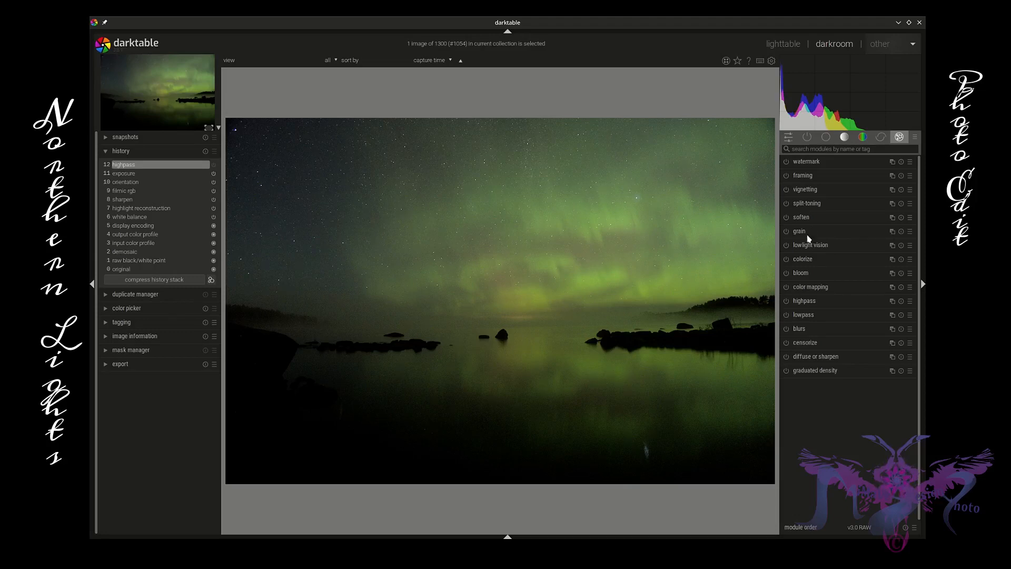
Apply the perusmaalauspehmeys preset to the soften effect and expand its settings.
click(909, 217)
click(889, 228)
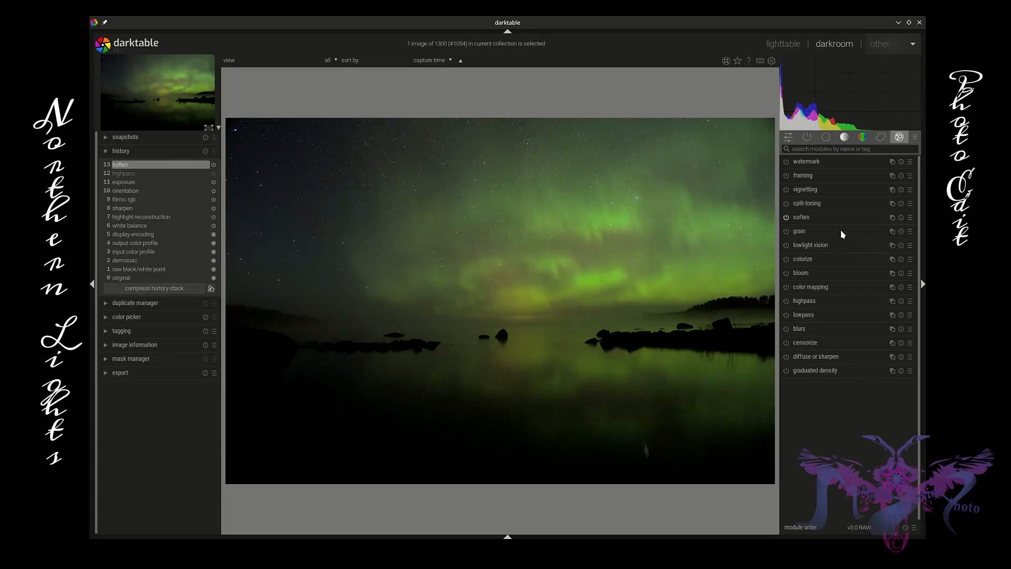
click(871, 218)
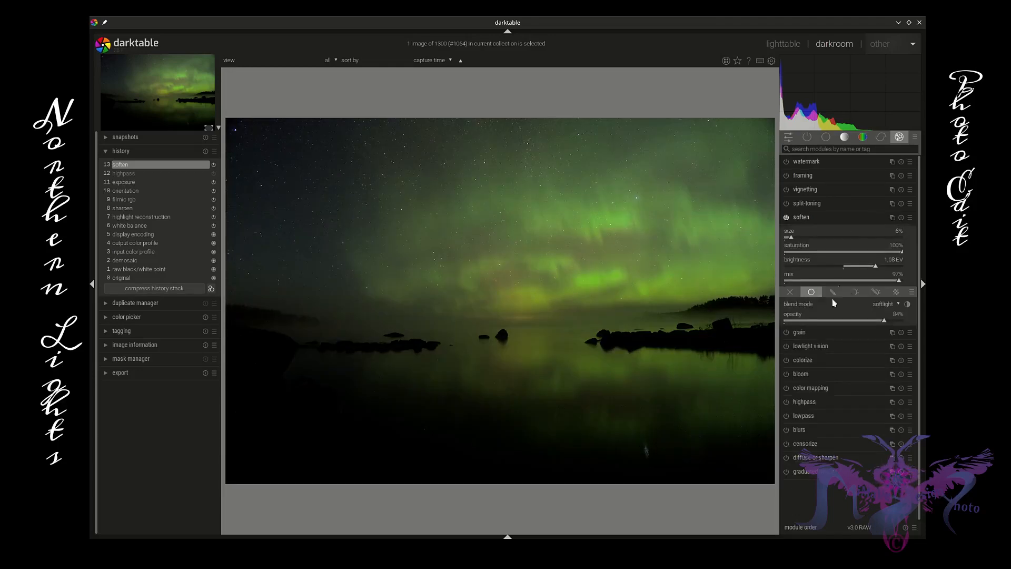
Try the sumu lumi kosteus and perusmaalauspehmeys soften presets in turn, toggle the effect off and on, and finish on sumu lumi kosteus.
click(910, 217)
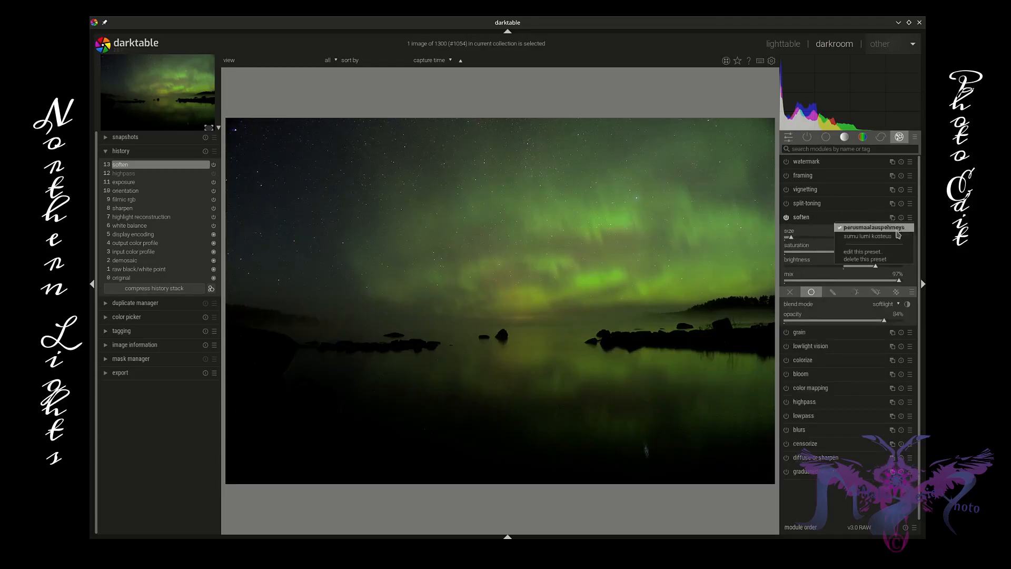
click(895, 235)
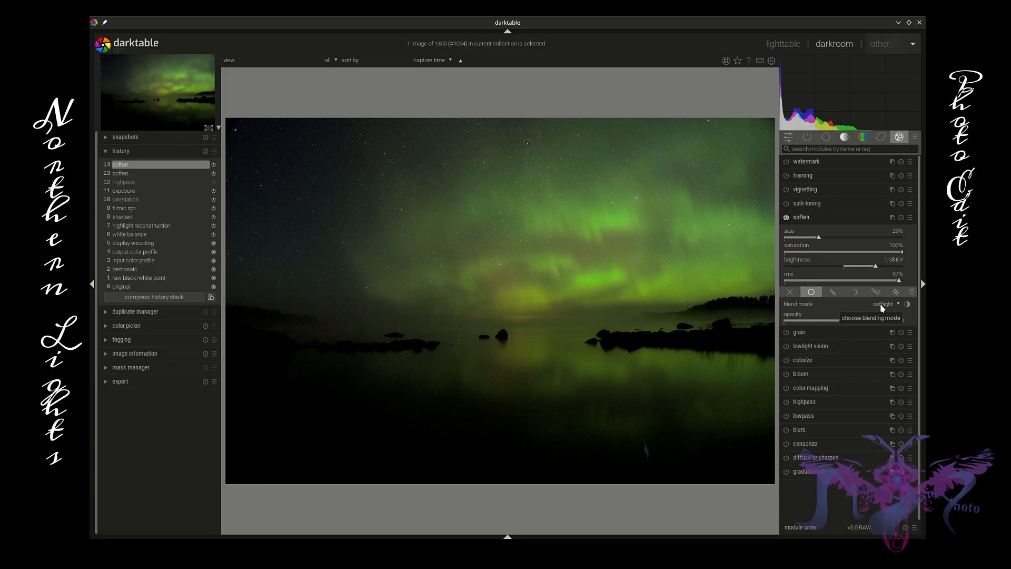
click(910, 217)
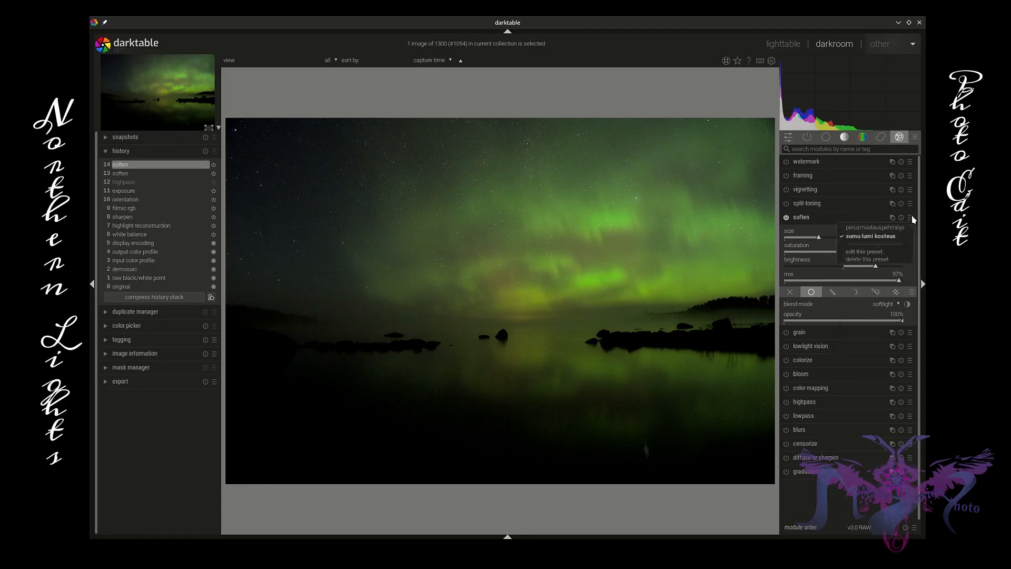
click(897, 227)
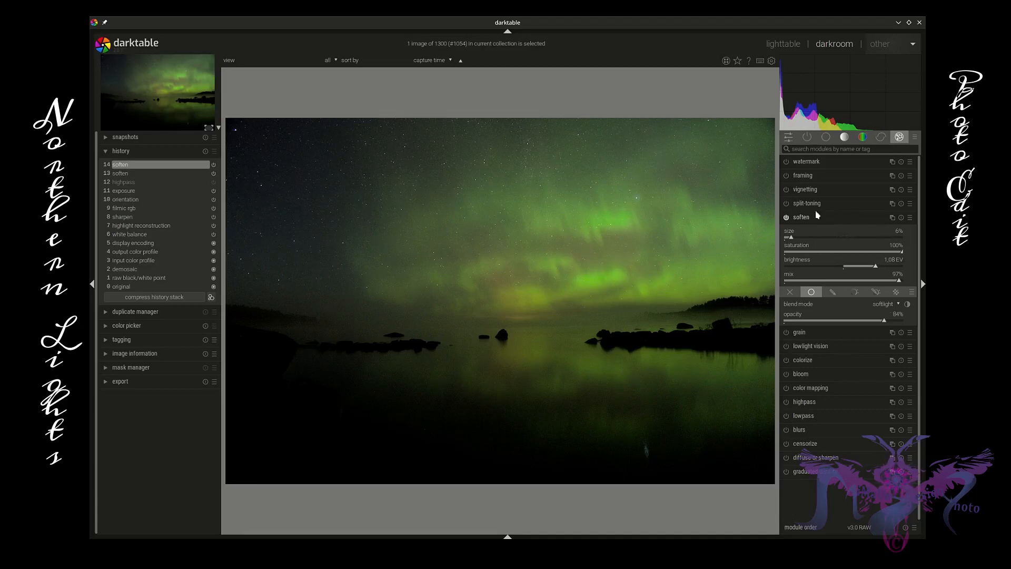
click(786, 218)
click(787, 219)
click(910, 217)
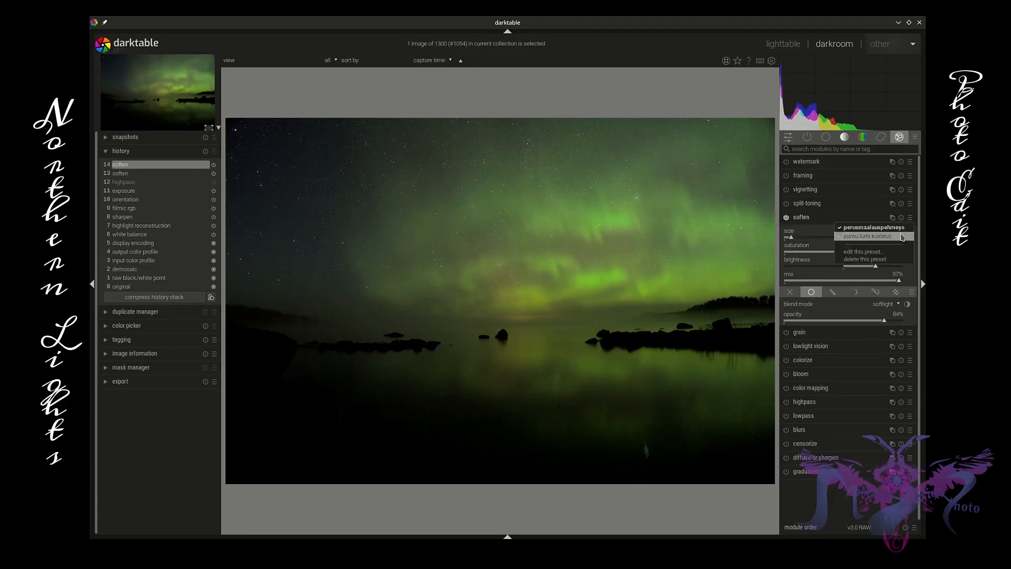
click(902, 237)
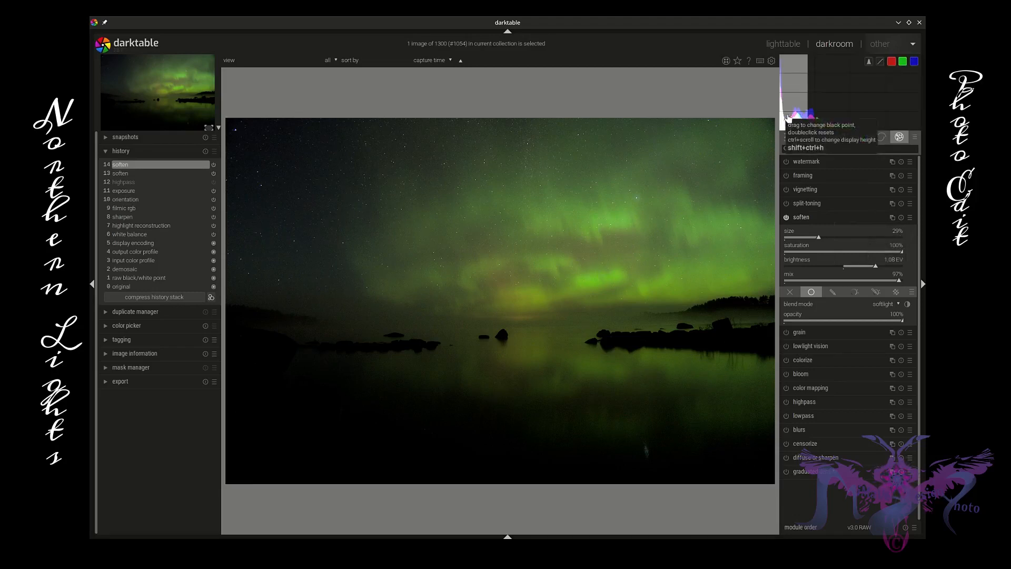
Brighten the photo by raising the exposure in several increments directly on the histogram.
drag(824, 103, 831, 103)
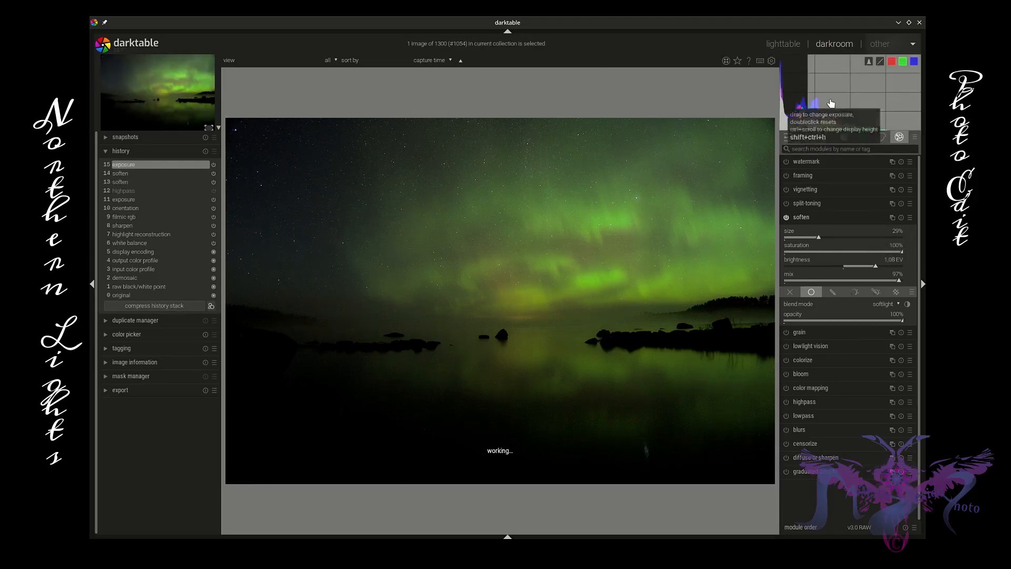
scroll(831, 104, up, 1)
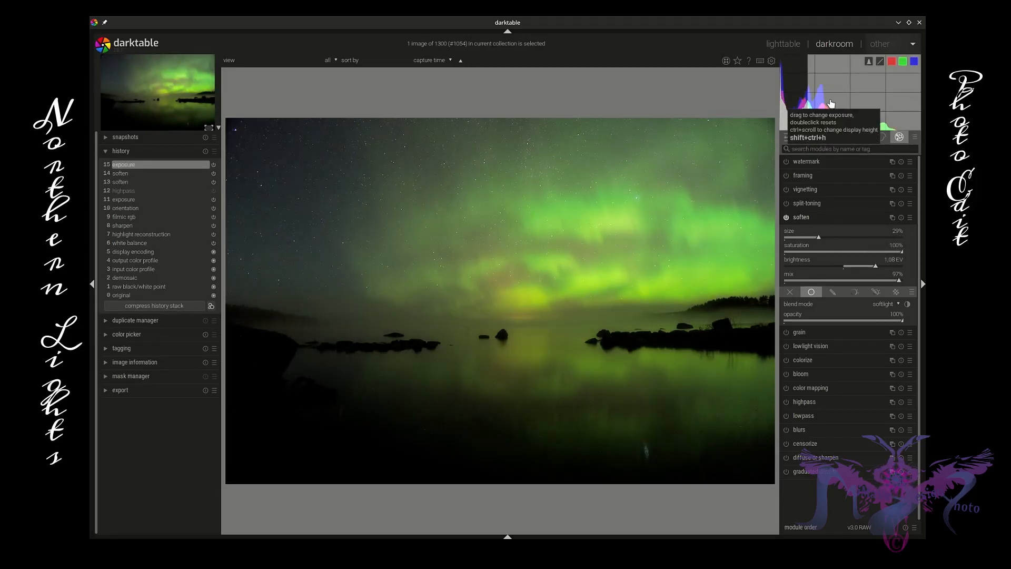
scroll(831, 103, up, 1)
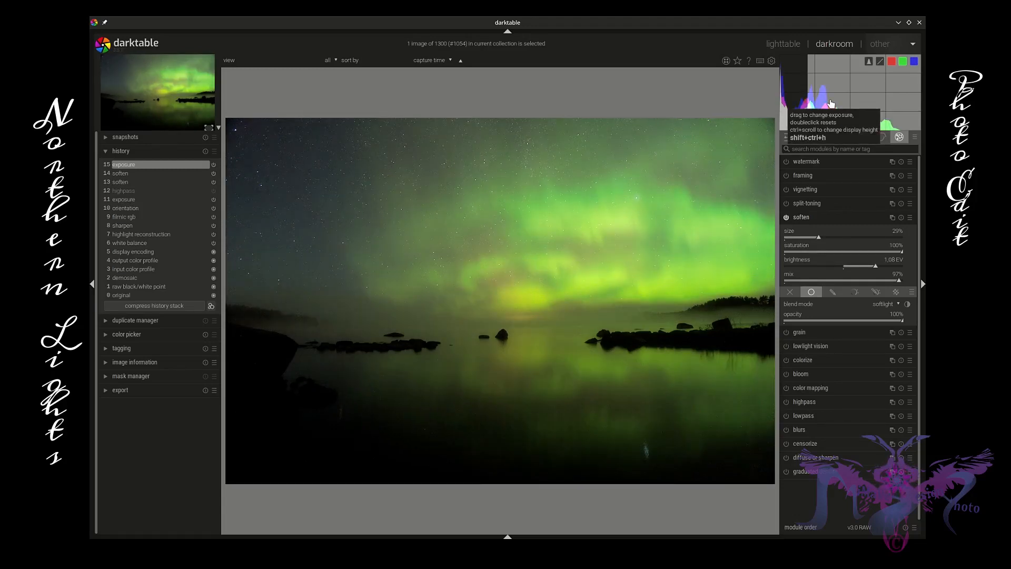
scroll(832, 103, up, 1)
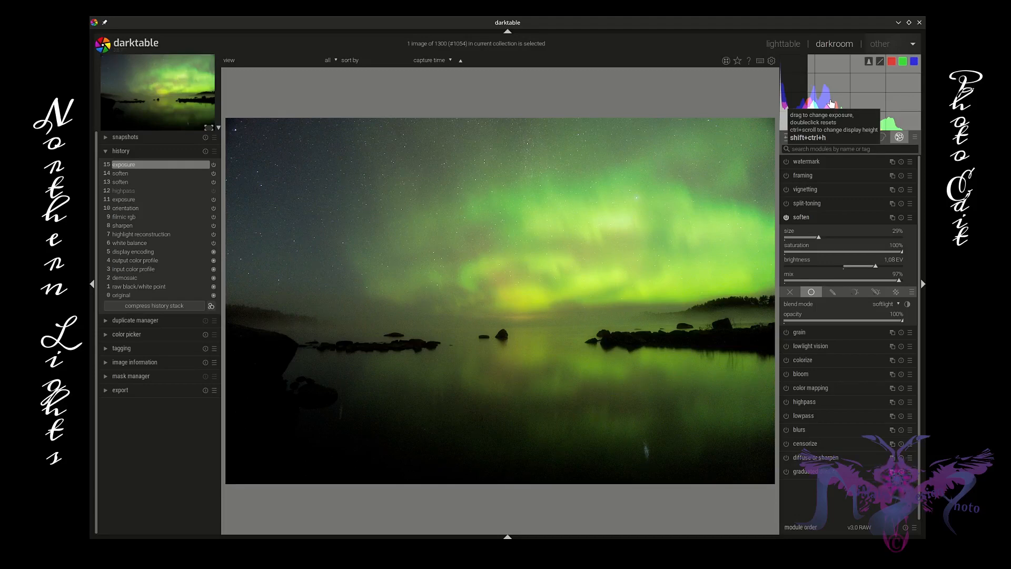
scroll(831, 103, up, 1)
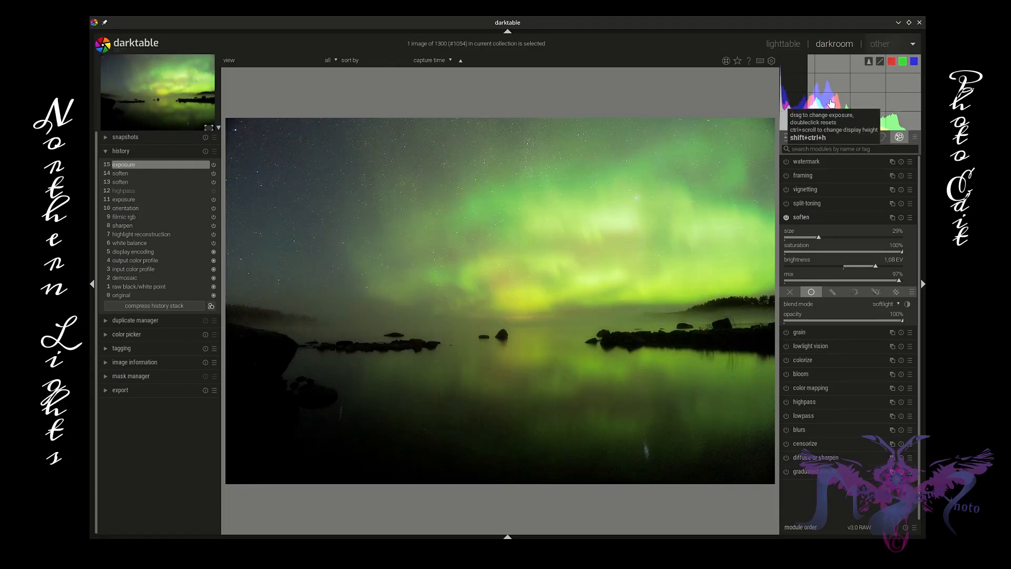
scroll(831, 103, down, 1)
scroll(831, 103, up, 1)
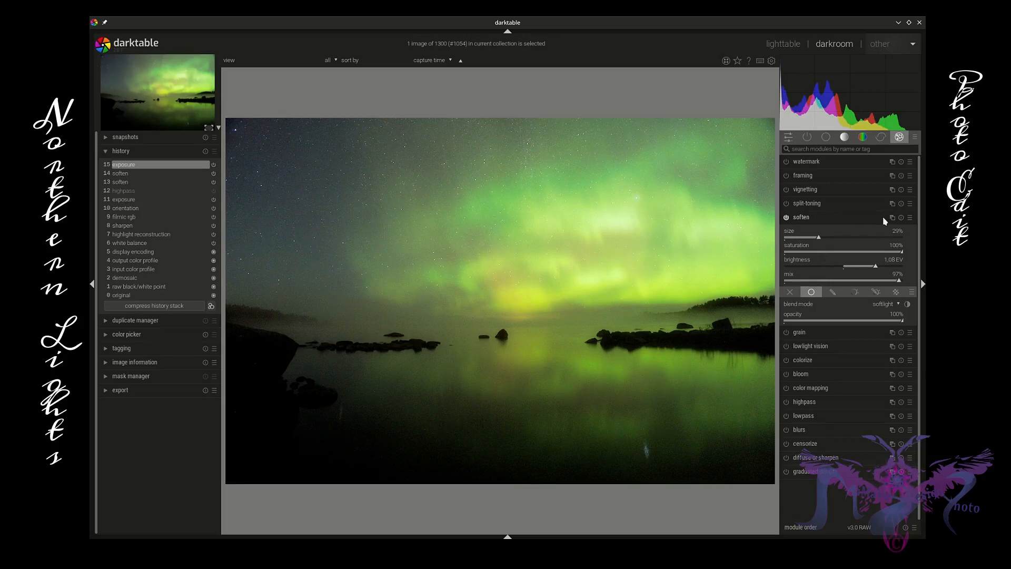
Compare the perusmaalauspehmeys and sumu lumi kosteus soften presets on the brightened photo by alternating between them.
click(910, 218)
click(890, 232)
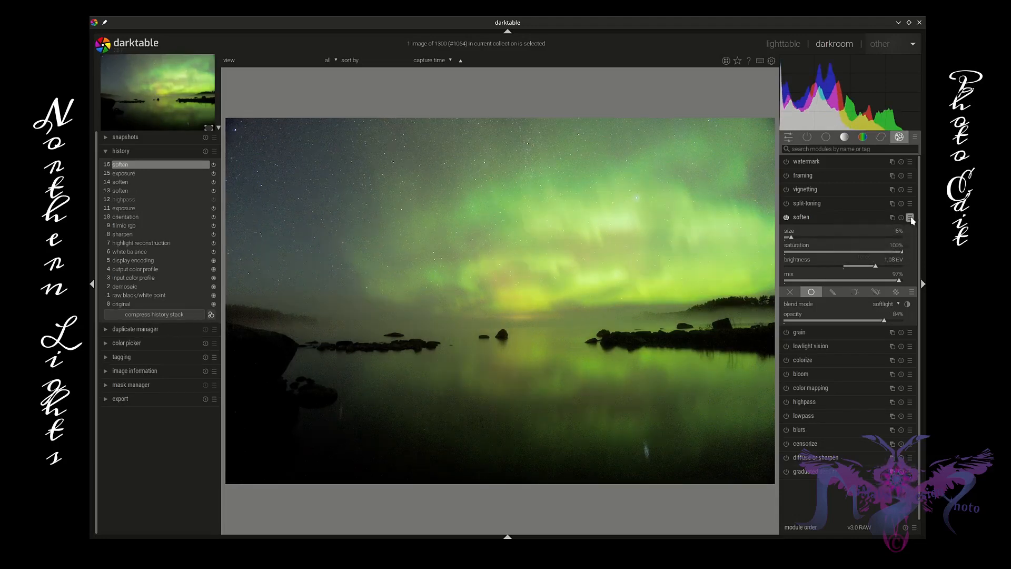
click(910, 217)
click(894, 235)
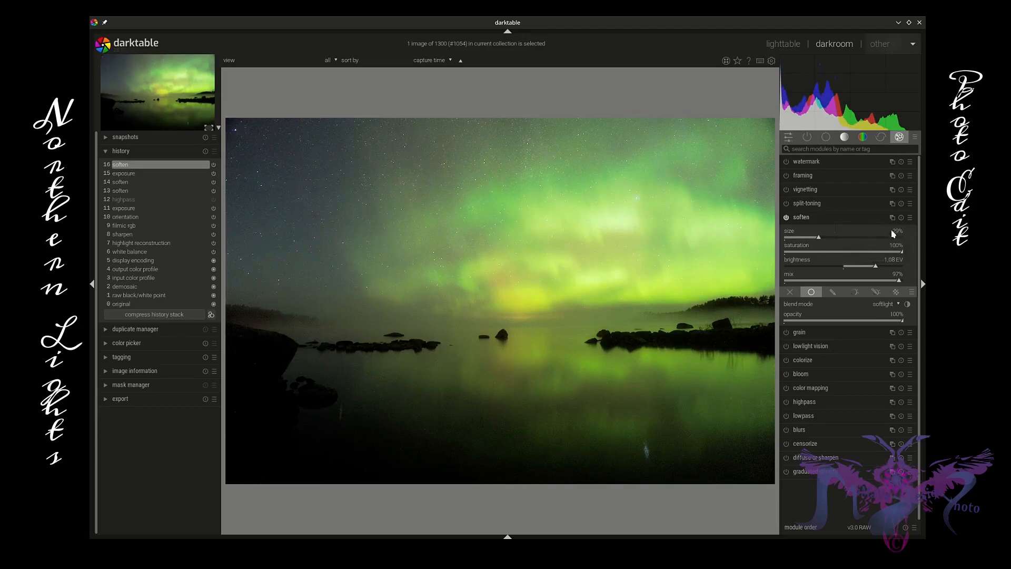
click(910, 219)
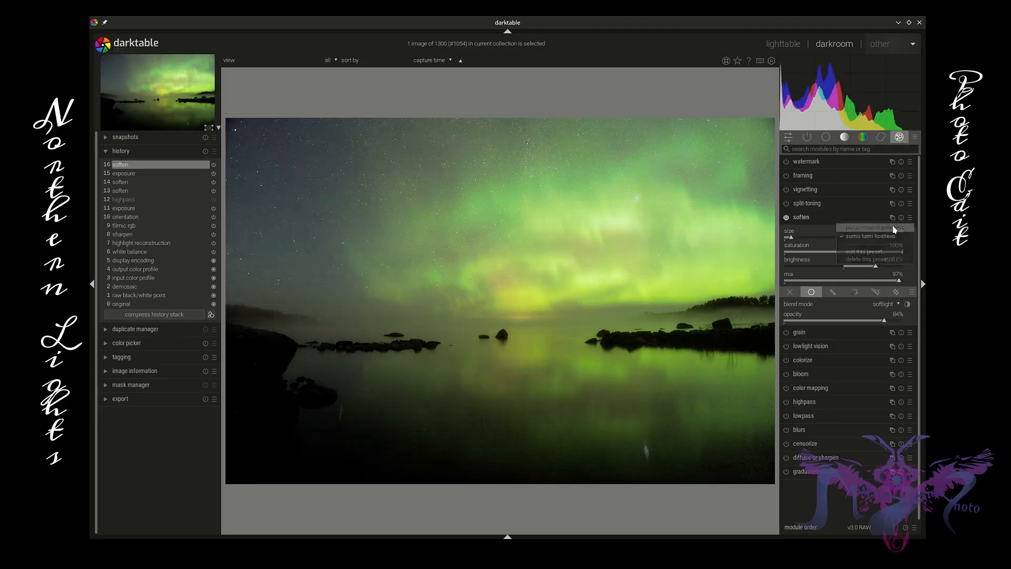
click(894, 230)
click(910, 217)
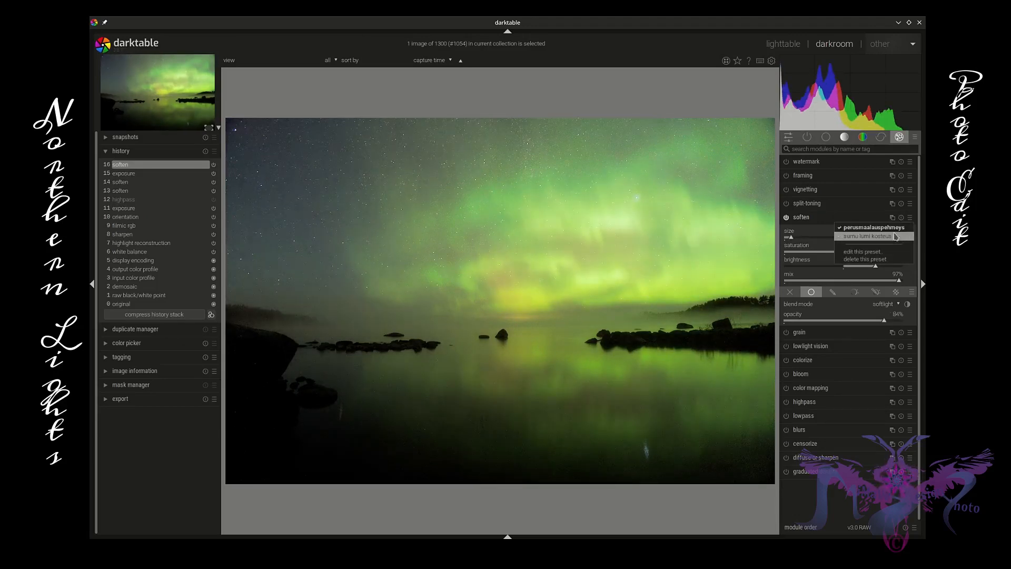
click(893, 236)
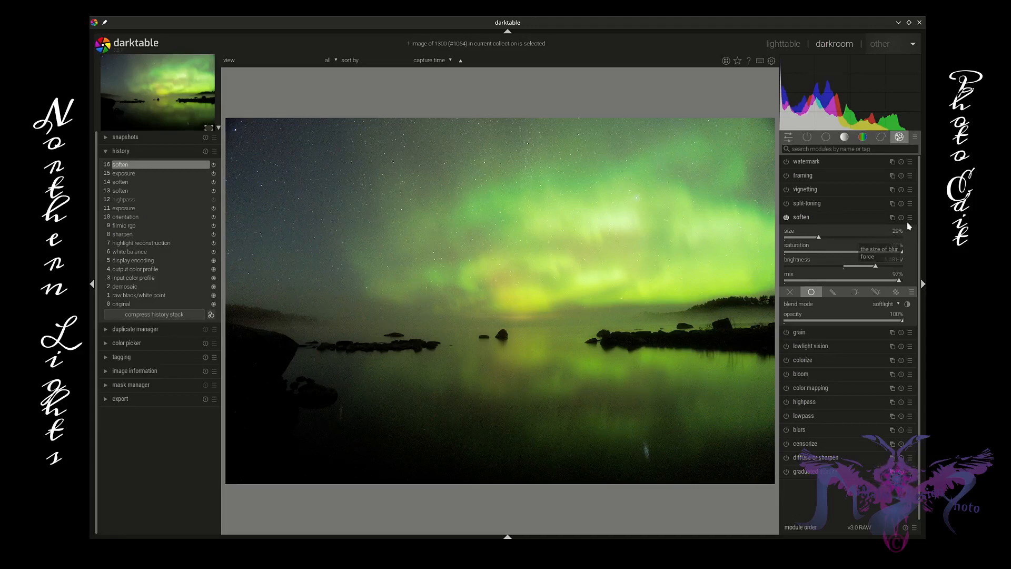
Set the soften effect to the perusmaalauspehmeys preset and raise the exposure slightly on the histogram.
click(906, 219)
click(899, 230)
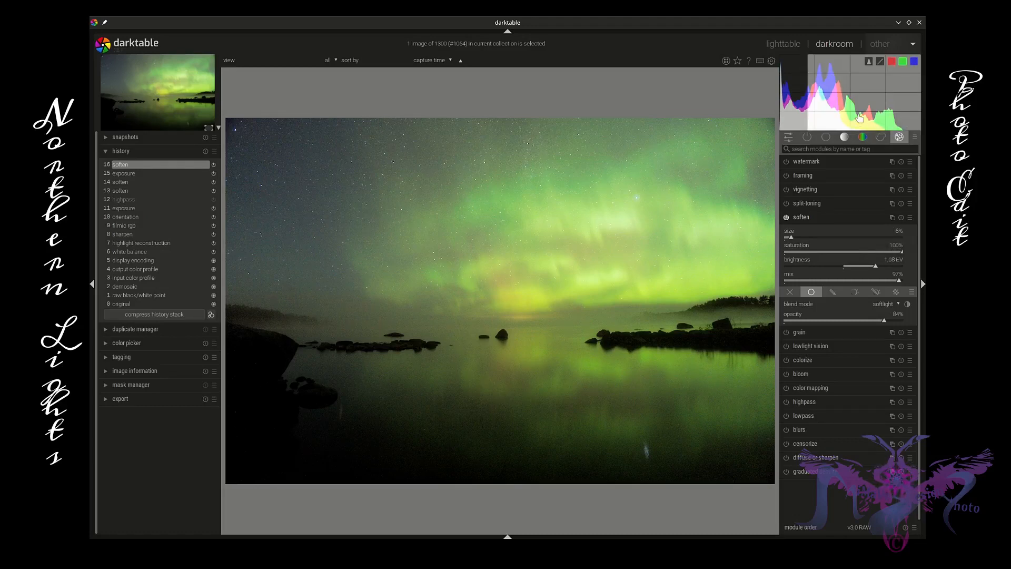
drag(860, 117, 865, 117)
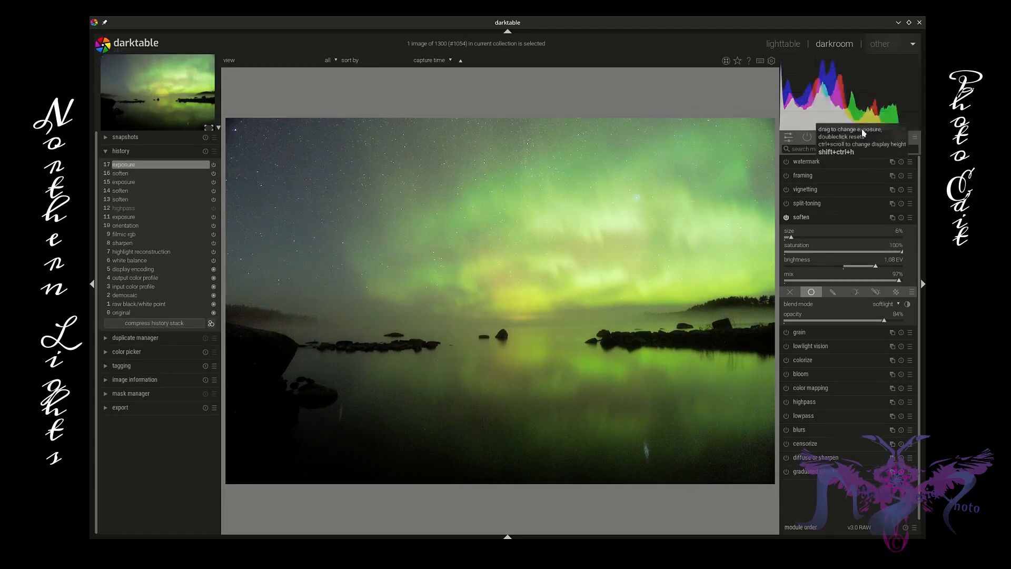
click(846, 217)
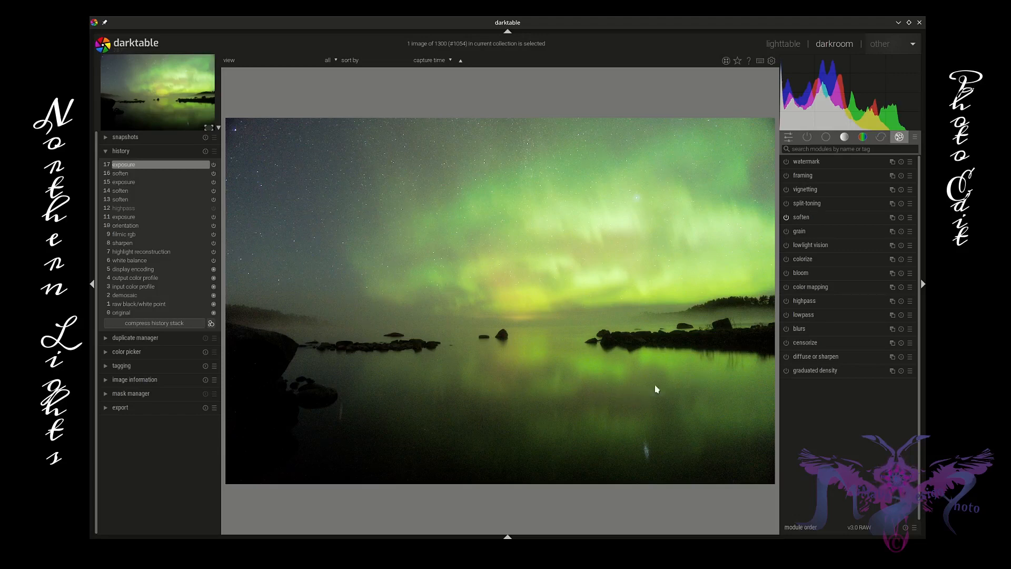
Enable the denoise (profiled) correction and review its settings without changing them.
click(881, 137)
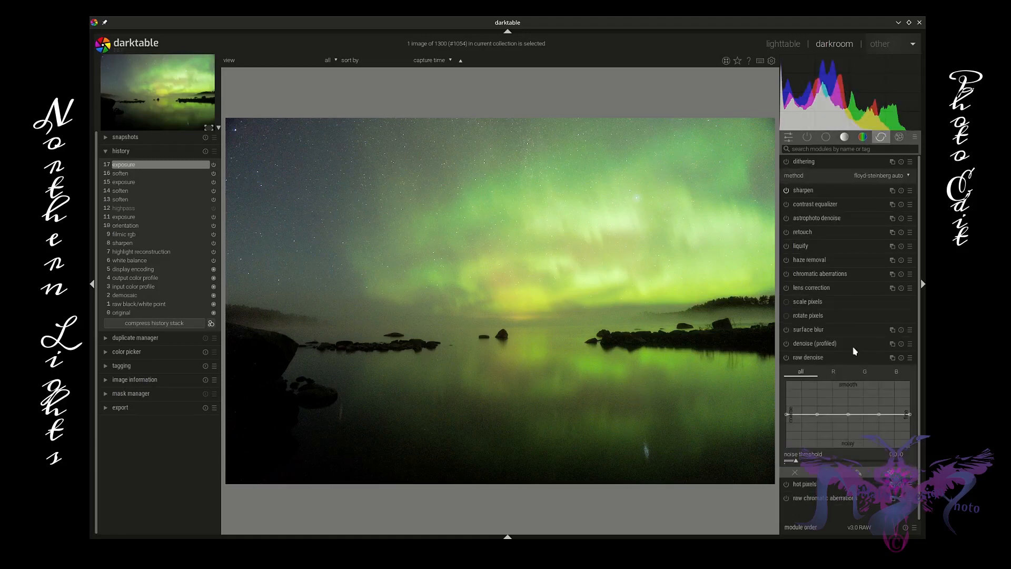
click(787, 344)
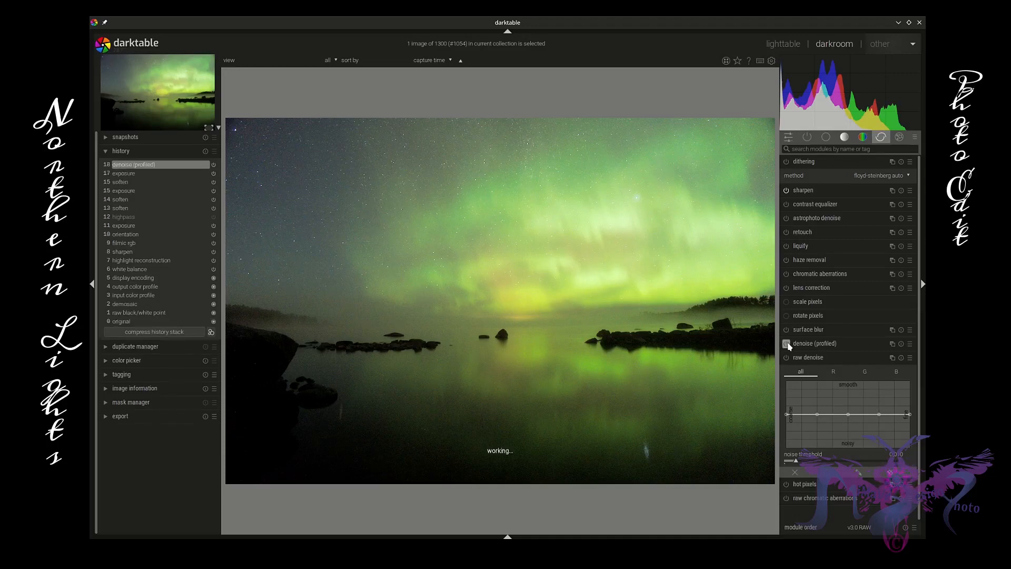
click(822, 344)
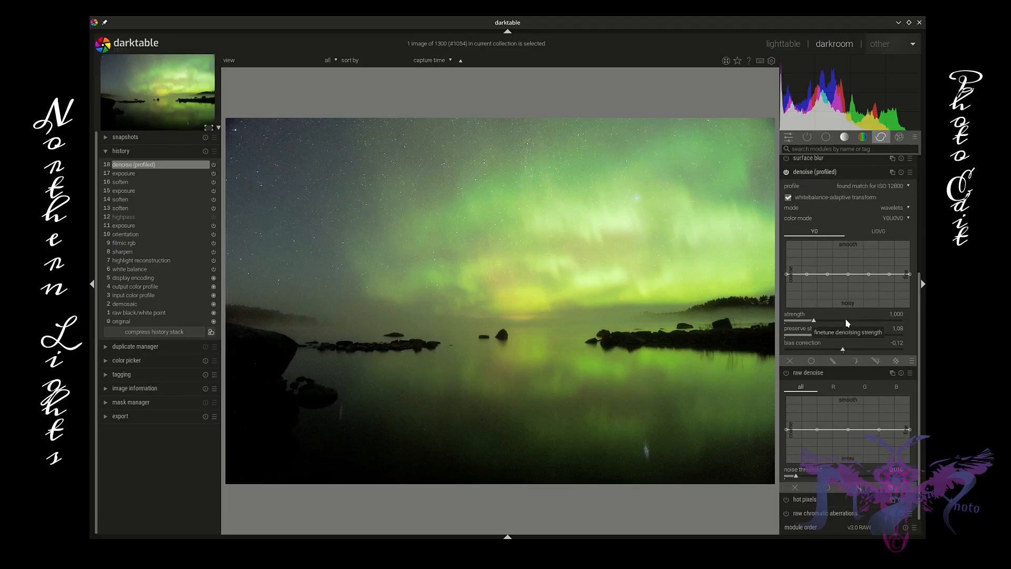
click(830, 174)
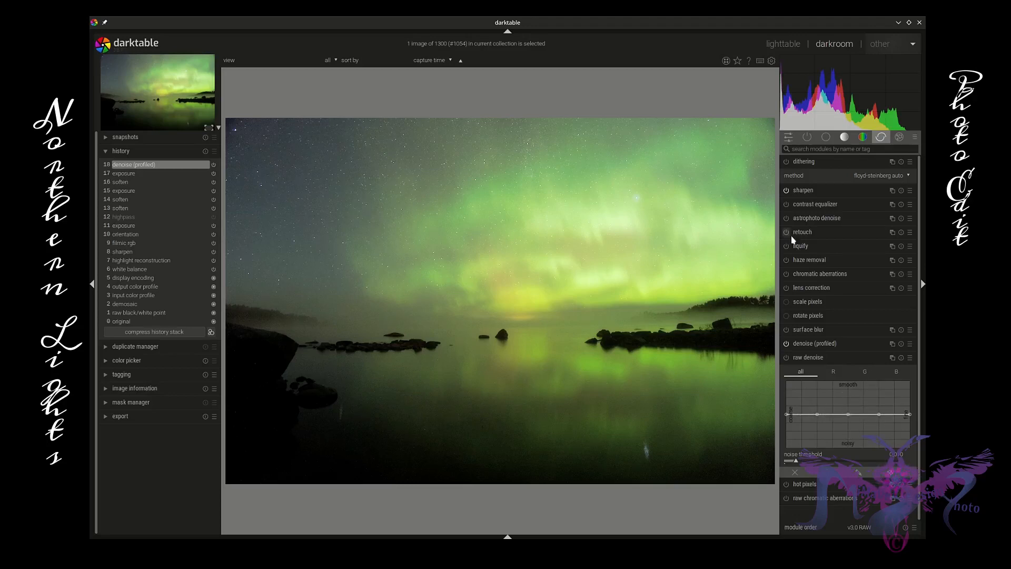
click(826, 343)
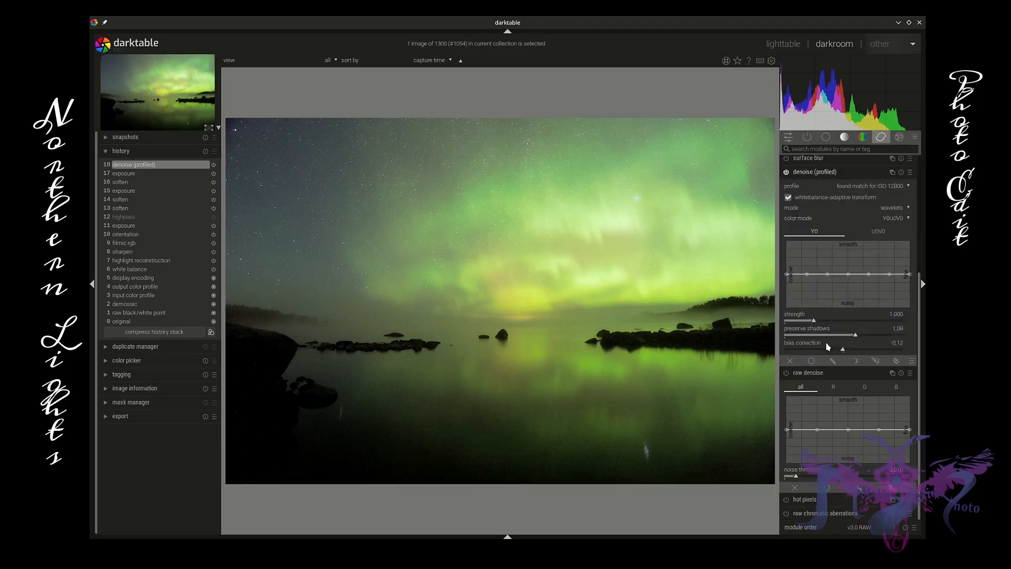
click(831, 173)
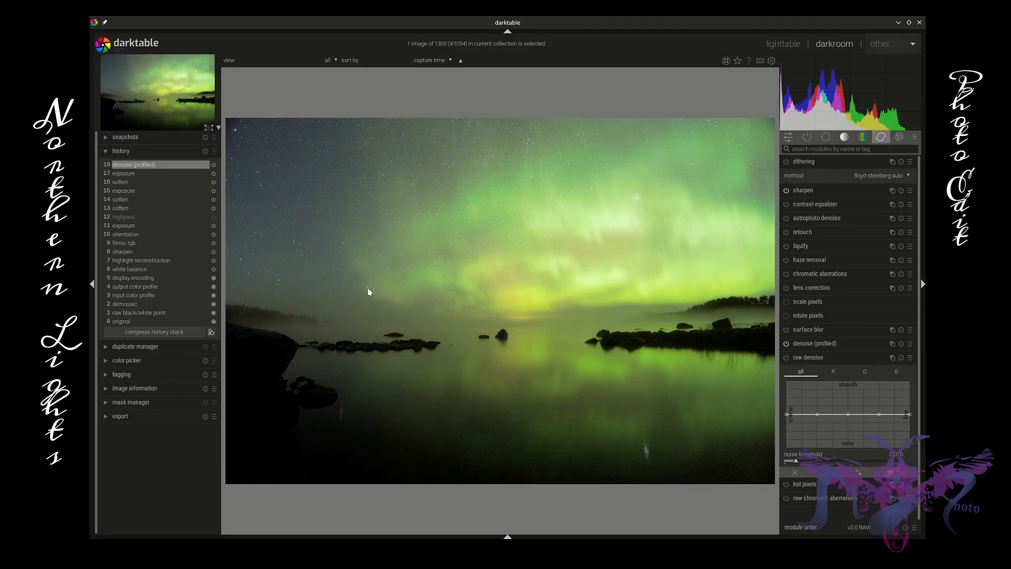
Compare the noise in the starry sky up close with denoise (profiled) switched off and on.
scroll(356, 293, up, 3)
scroll(356, 296, down, 3)
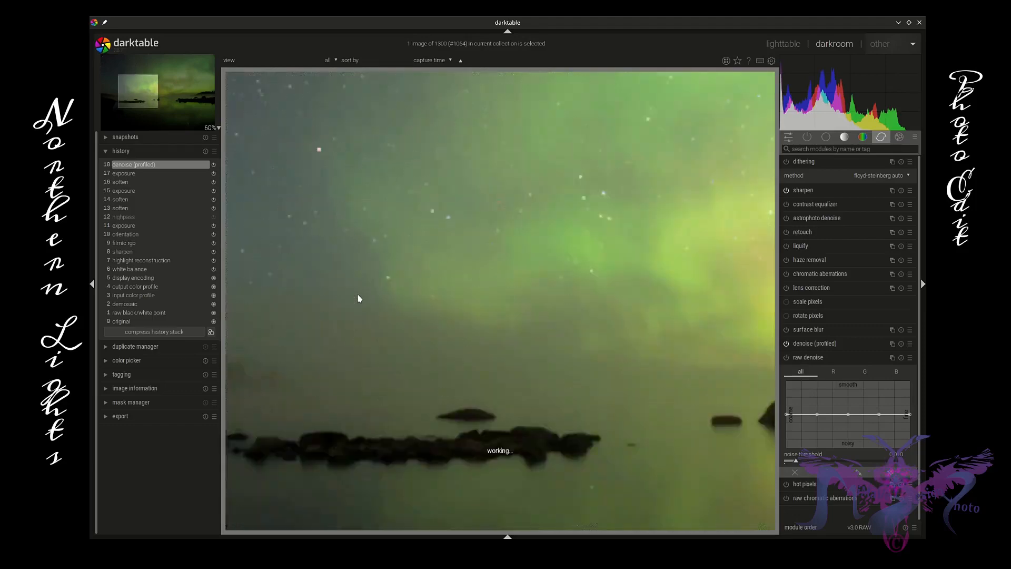
click(787, 344)
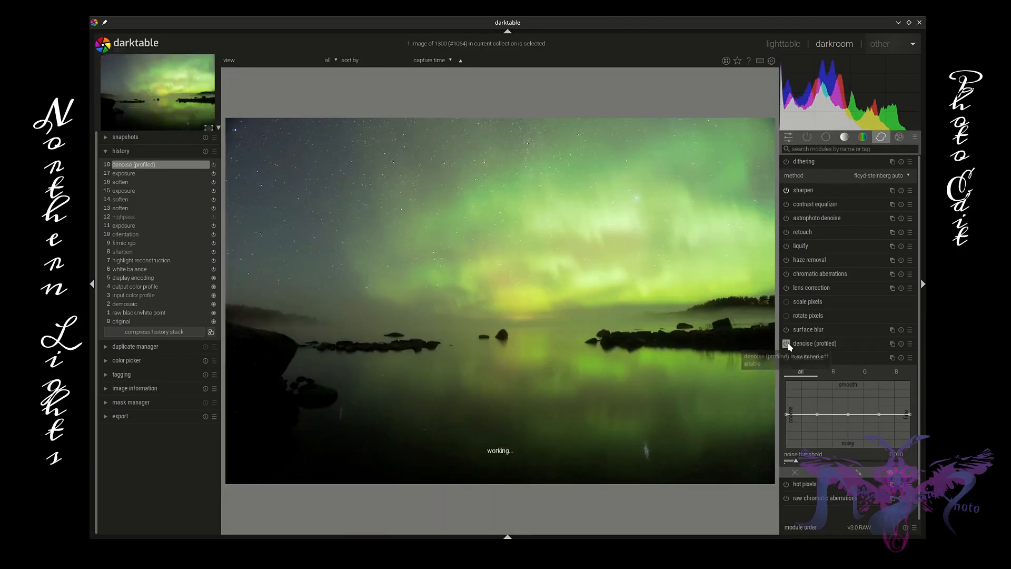
click(787, 343)
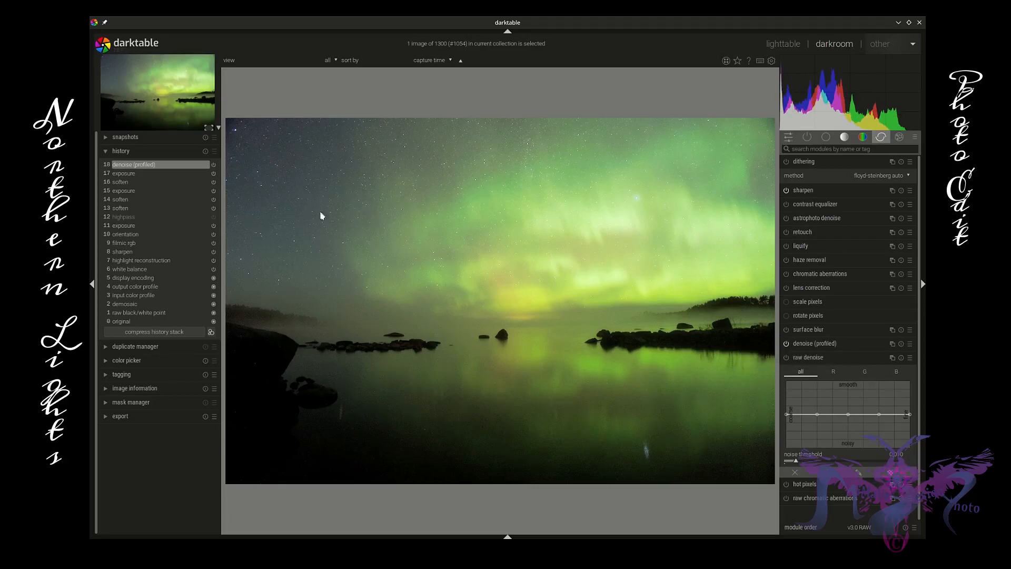
scroll(372, 252, up, 3)
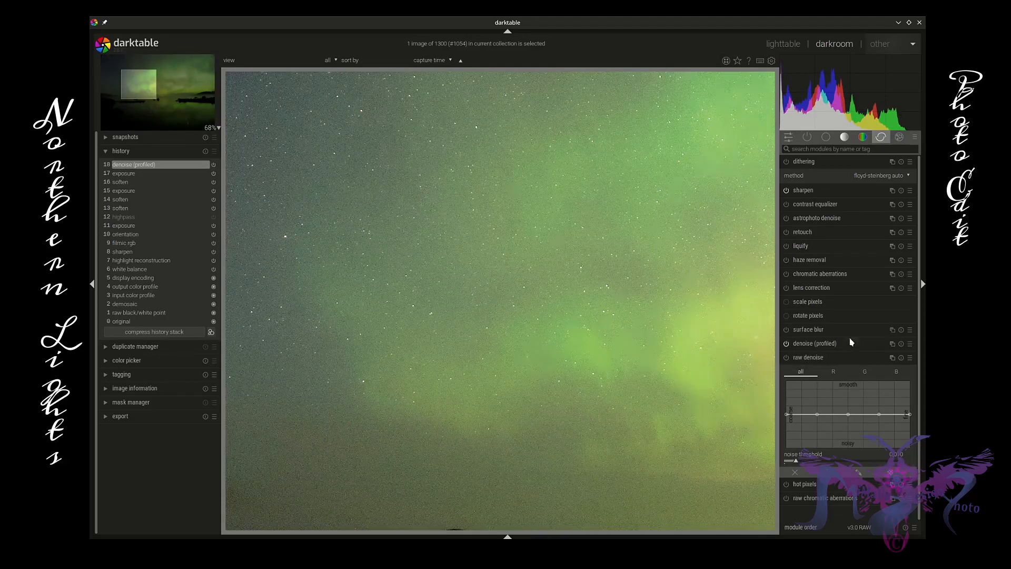
click(787, 344)
click(787, 344)
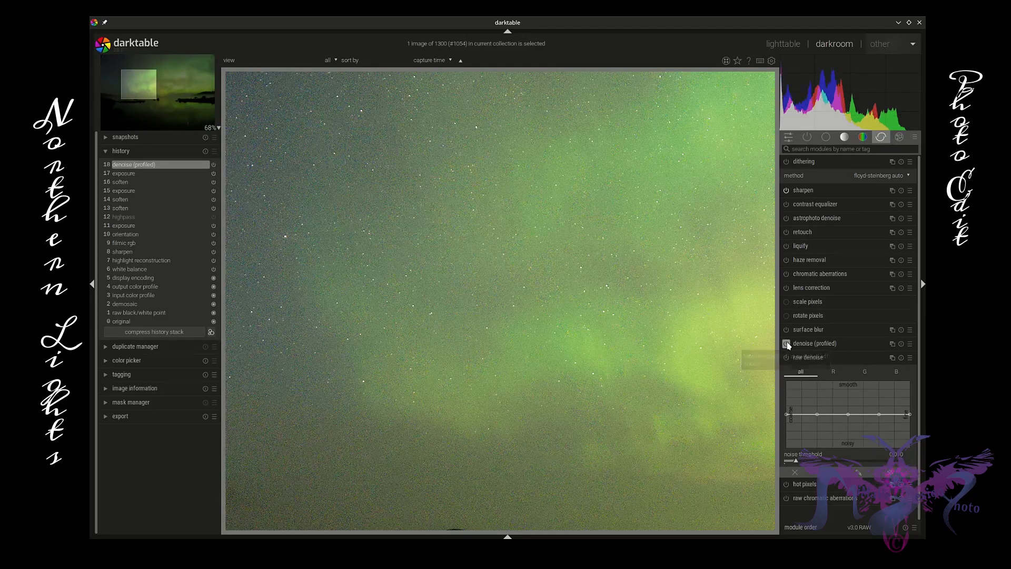
Toggle denoise (profiled) off and on again, and inspect the remaining noise around the dark rocks up close.
click(787, 344)
click(788, 344)
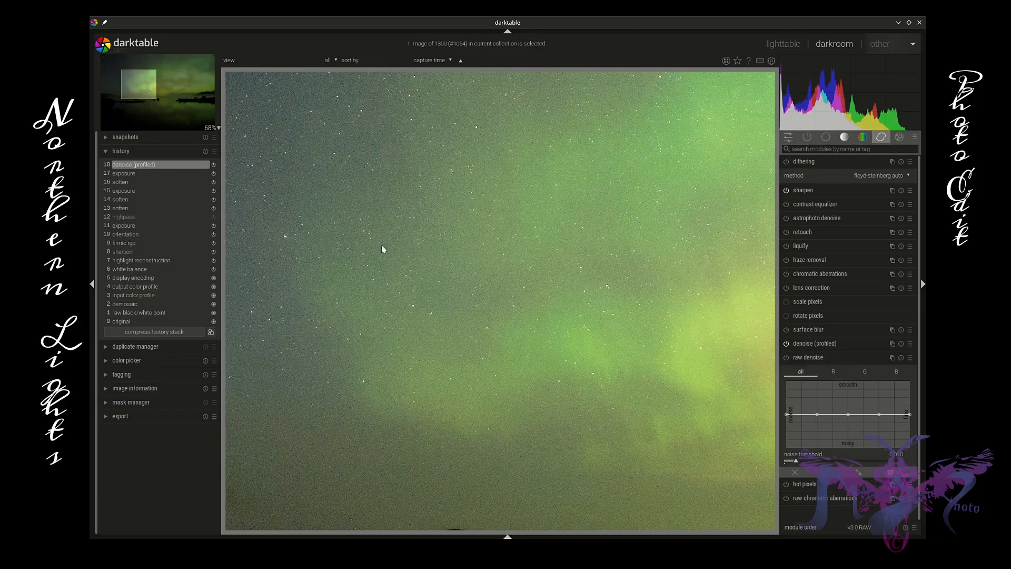
scroll(512, 297, down, 3)
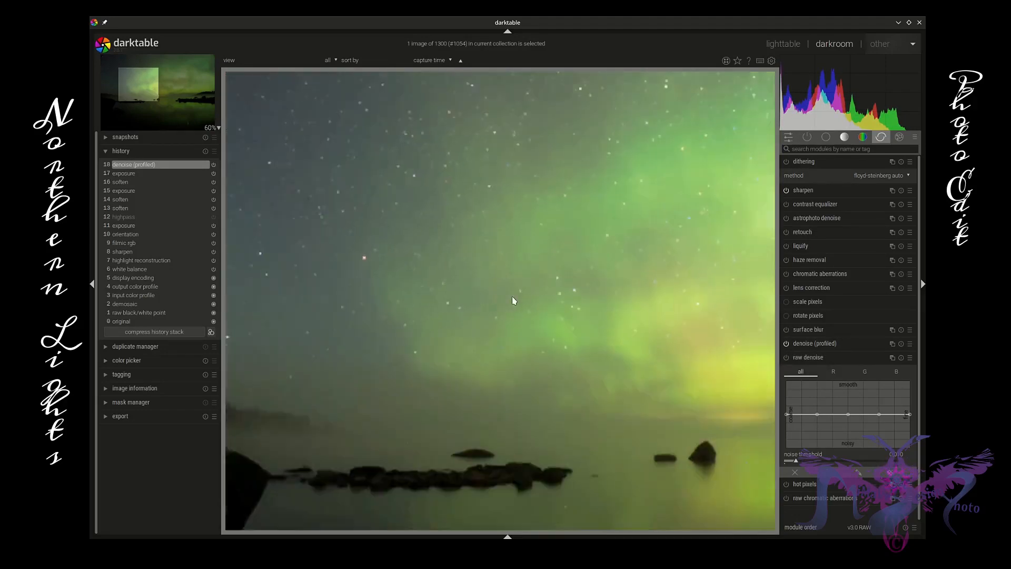
scroll(522, 320, up, 3)
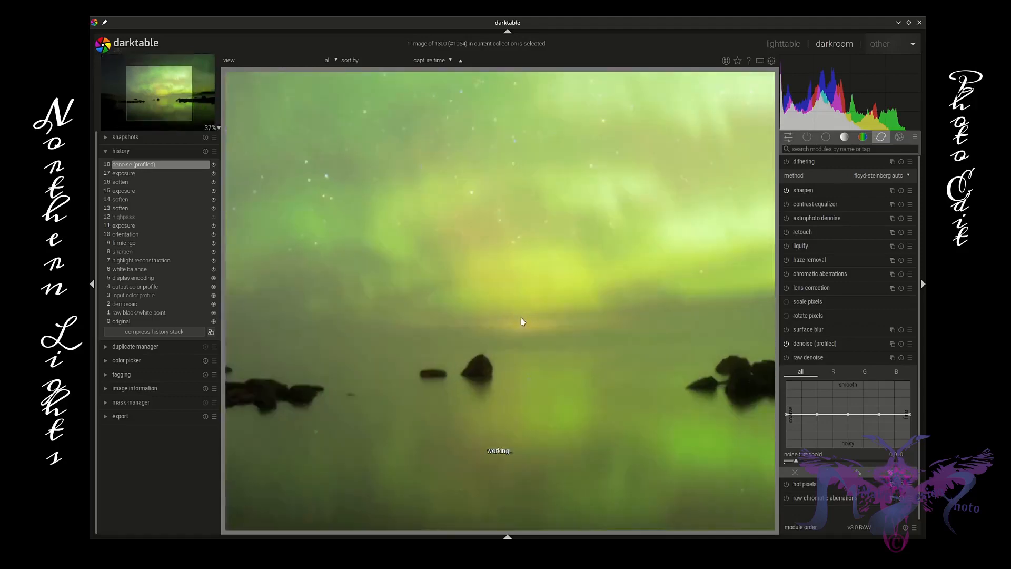
drag(467, 406, 667, 317)
scroll(584, 333, up, 2)
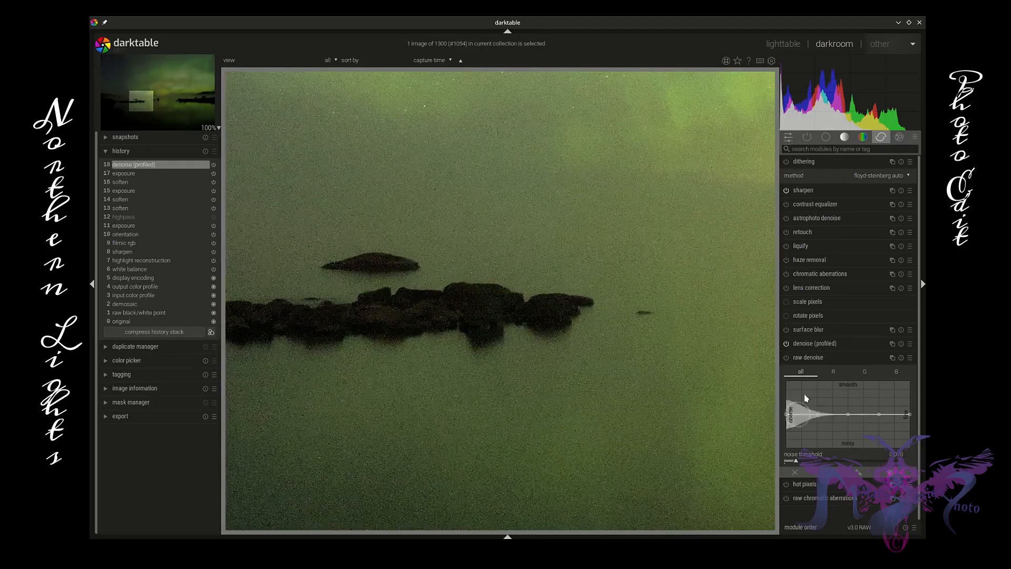
Enable the raw denoise correction and check its effect on the water around the rocks.
click(787, 358)
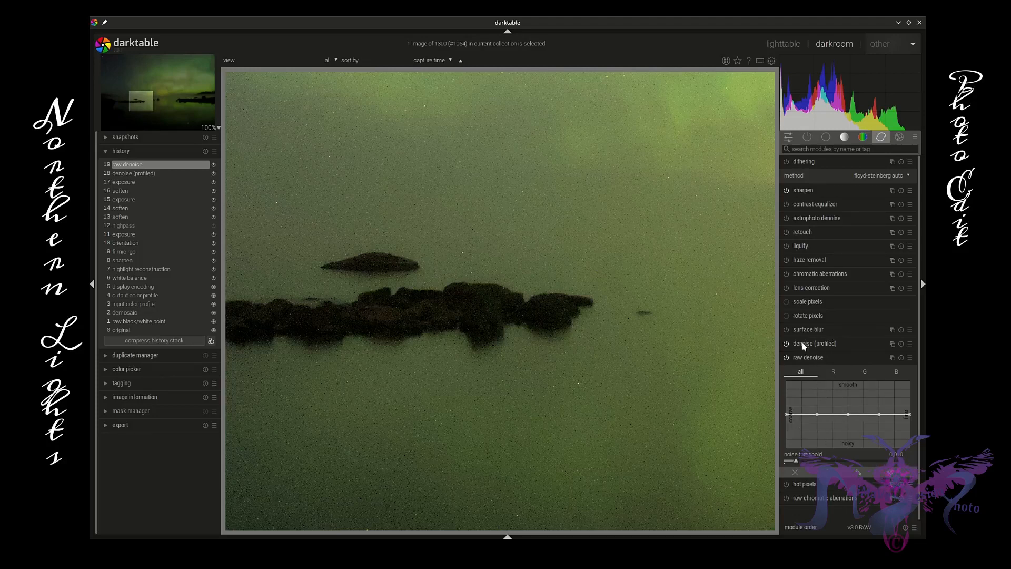
scroll(404, 340, down, 1)
scroll(384, 346, up, 1)
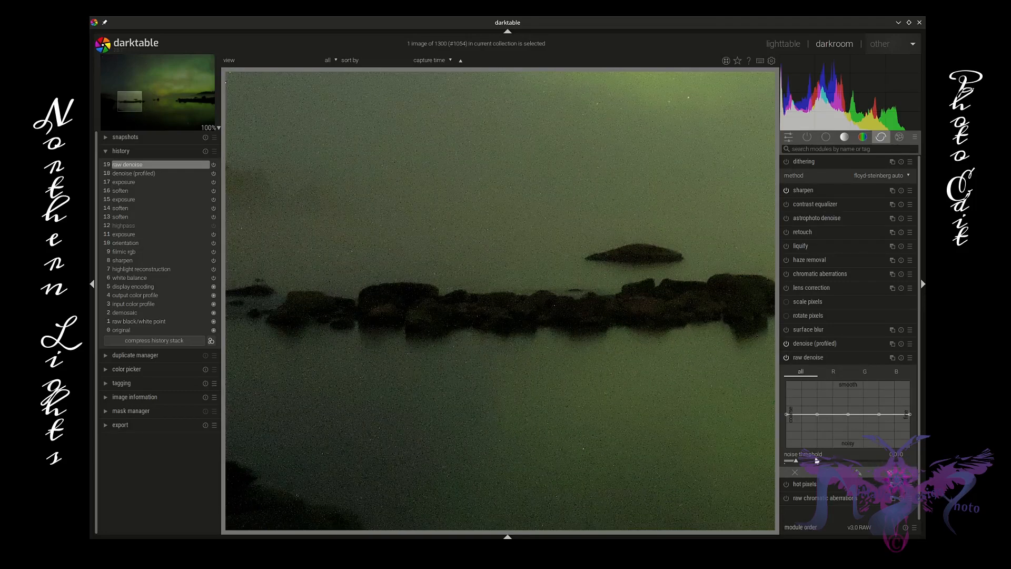
Lower the raw denoise noise threshold to 0.004 and check the result on the sky and the whole photo.
drag(796, 463, 789, 463)
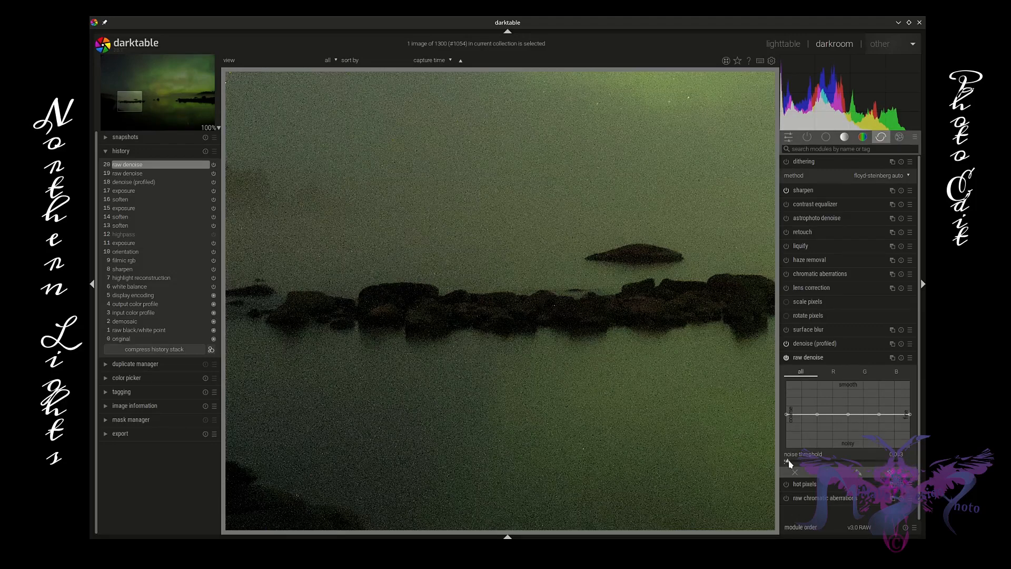
drag(789, 462, 790, 463)
click(788, 461)
drag(787, 461, 788, 460)
drag(789, 462, 790, 461)
scroll(621, 385, down, 4)
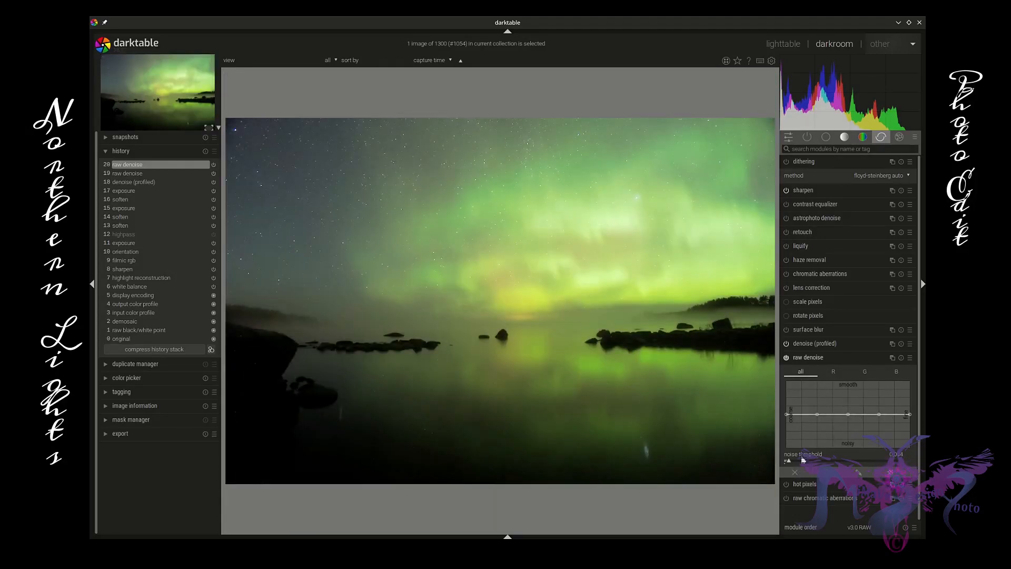
drag(789, 462, 790, 462)
middle_click(327, 269)
scroll(396, 289, down, 2)
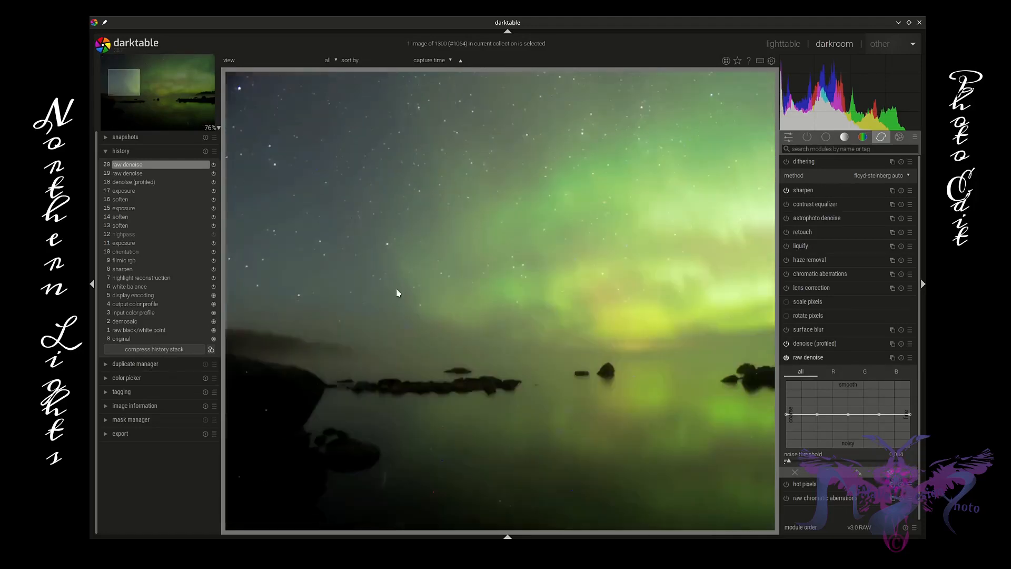
scroll(396, 289, down, 1)
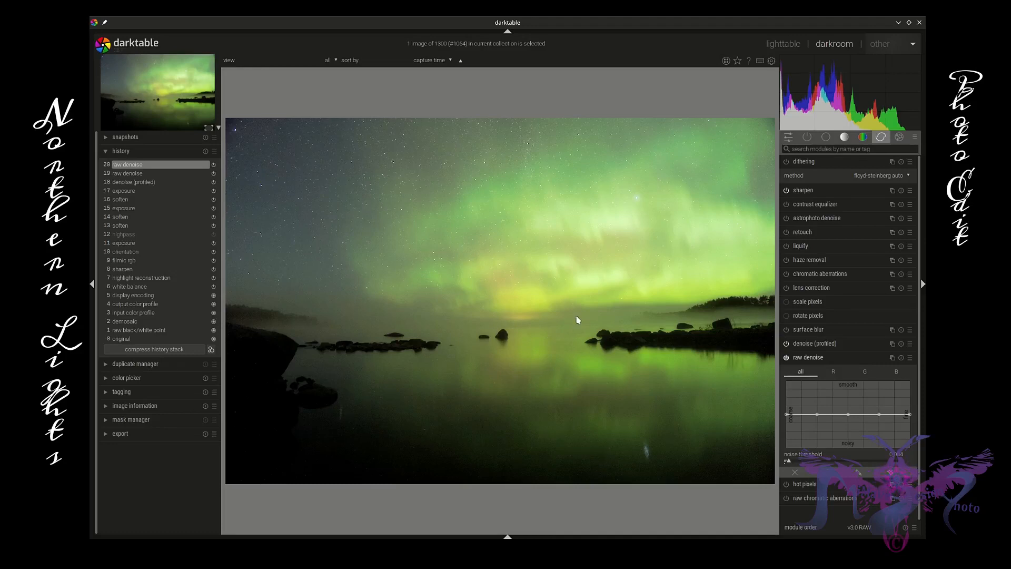
click(837, 360)
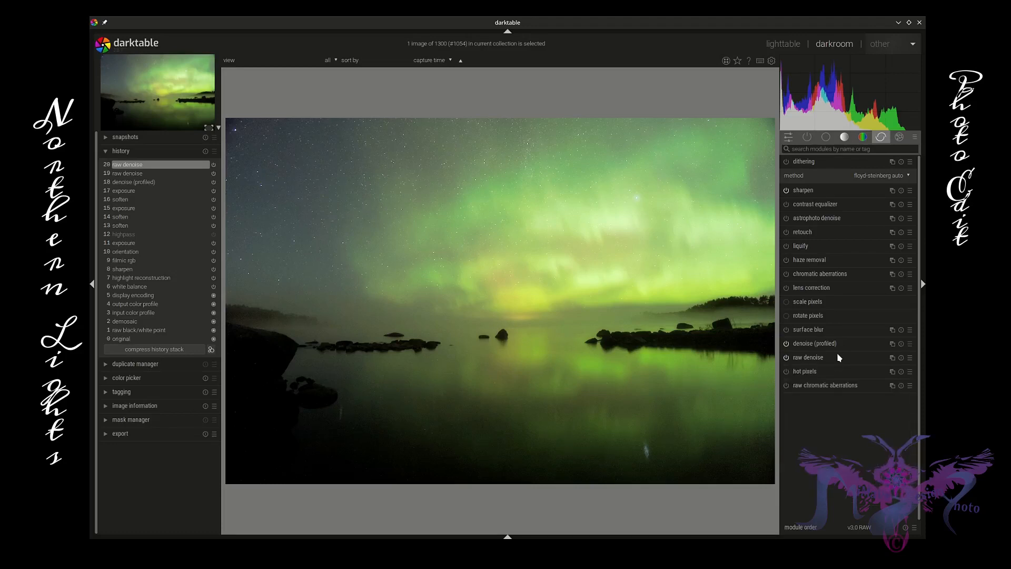
Enable the hot pixels correction and raise its strength to 0.4425.
middle_click(385, 395)
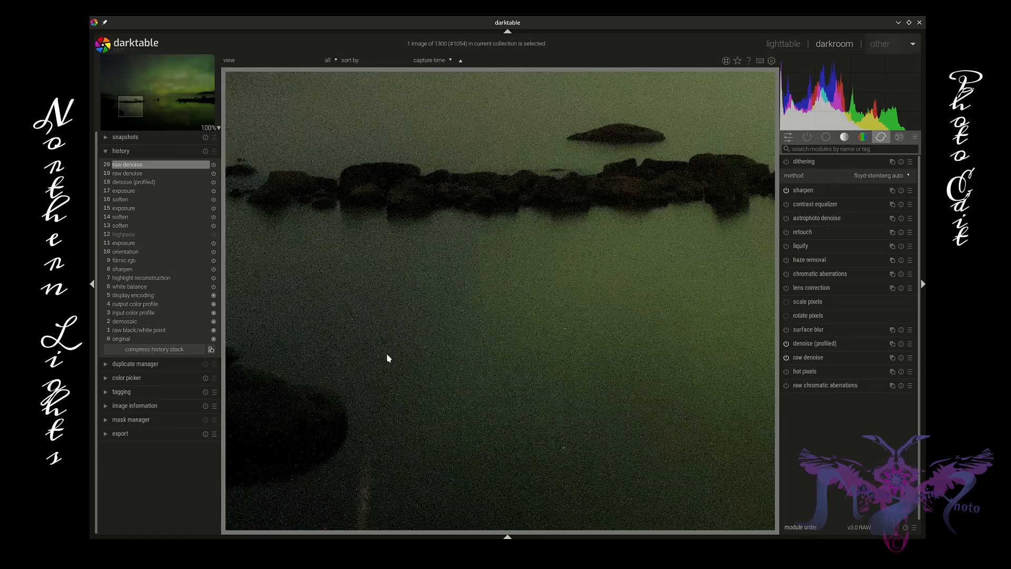
click(786, 372)
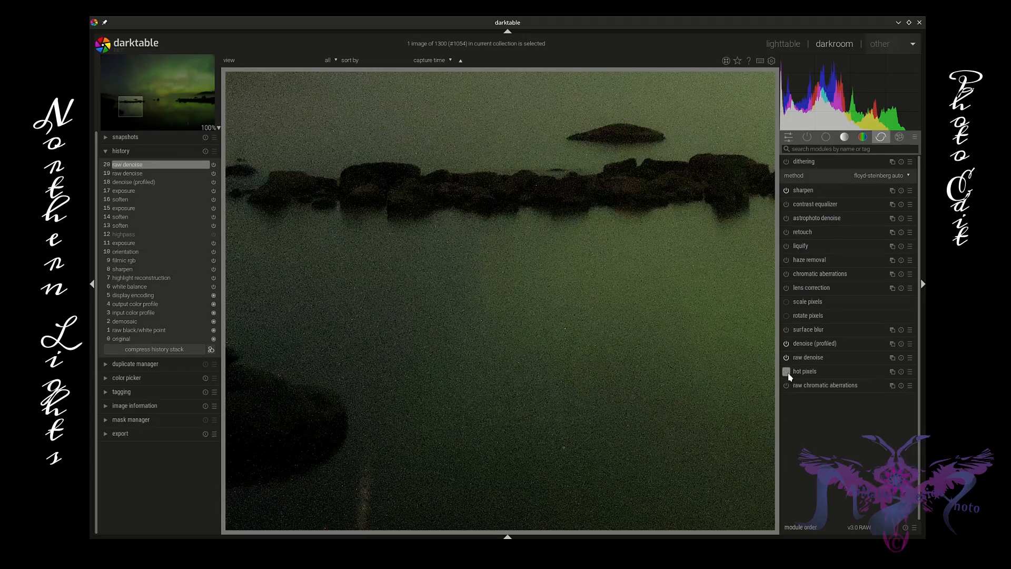
click(823, 370)
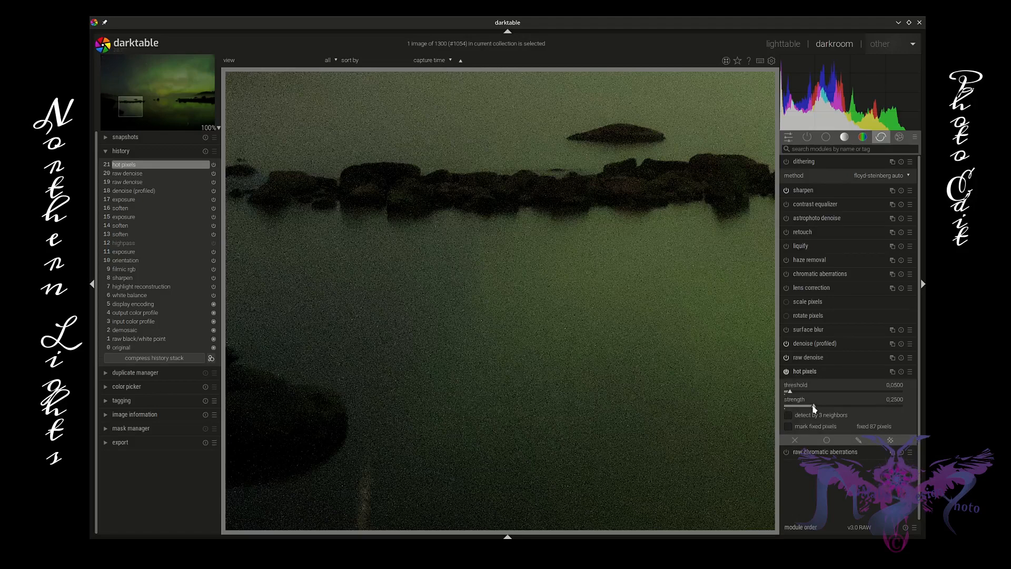
drag(814, 408, 837, 409)
scroll(550, 376, down, 3)
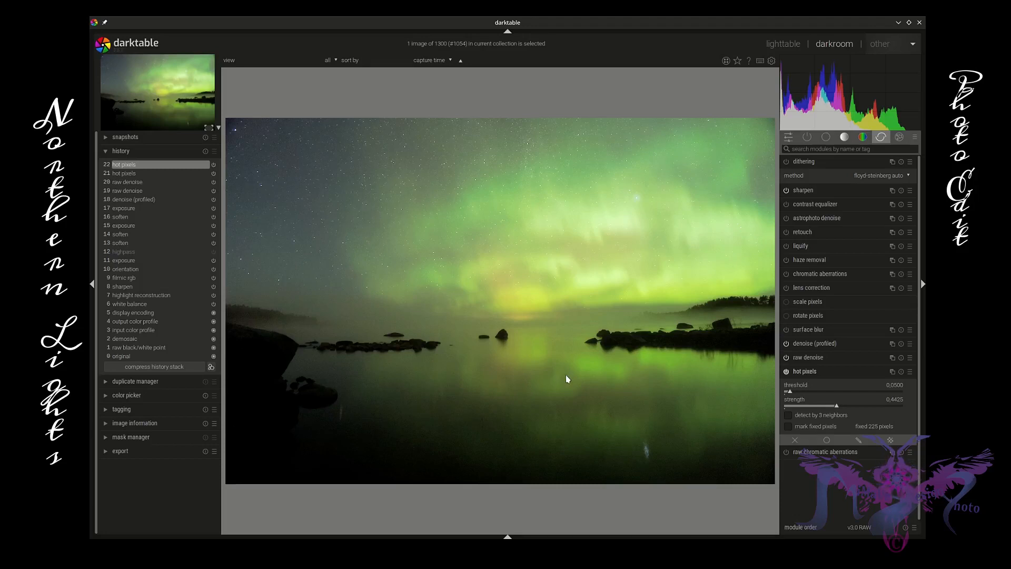
Inspect the corrected sky and rocks up close, and compare the edited photo with its orientation state in the history.
scroll(390, 270, up, 1)
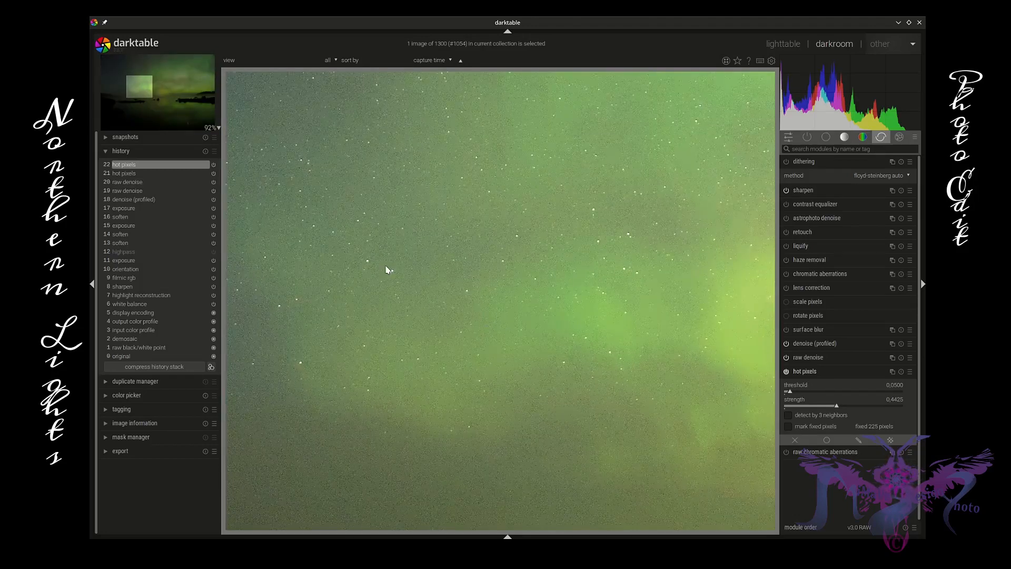
scroll(388, 270, down, 2)
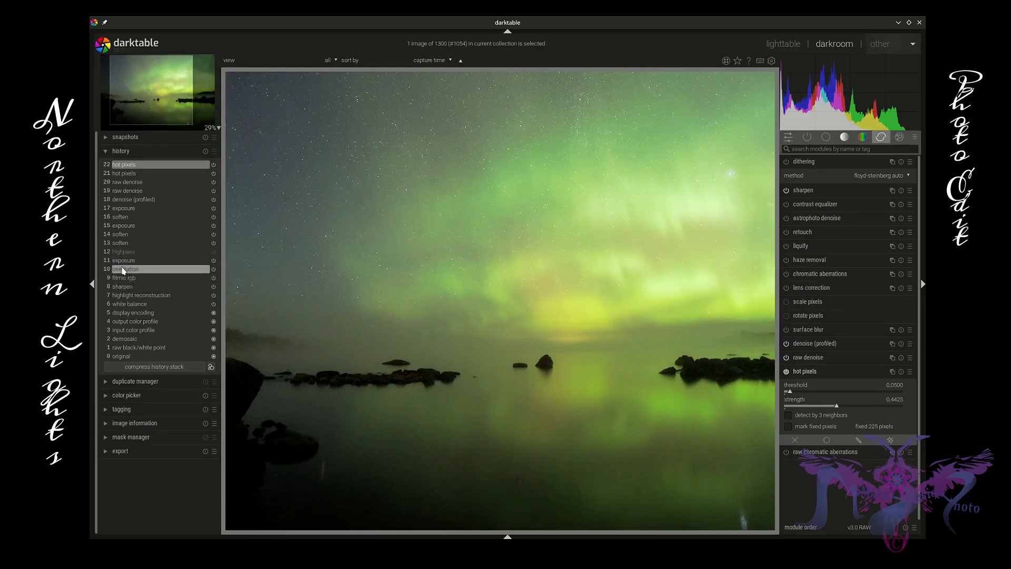
scroll(435, 279, down, 1)
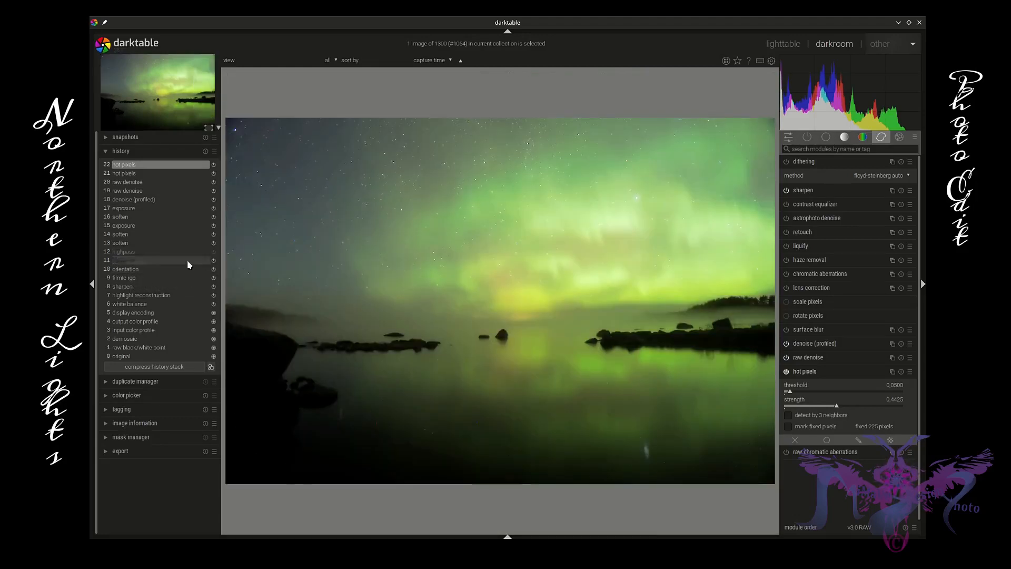
click(138, 270)
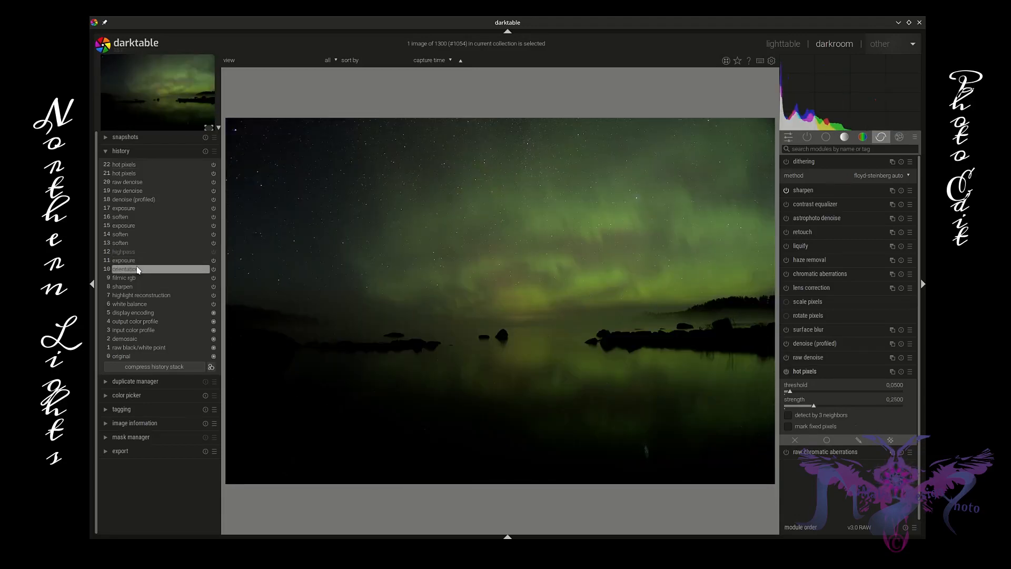
click(129, 165)
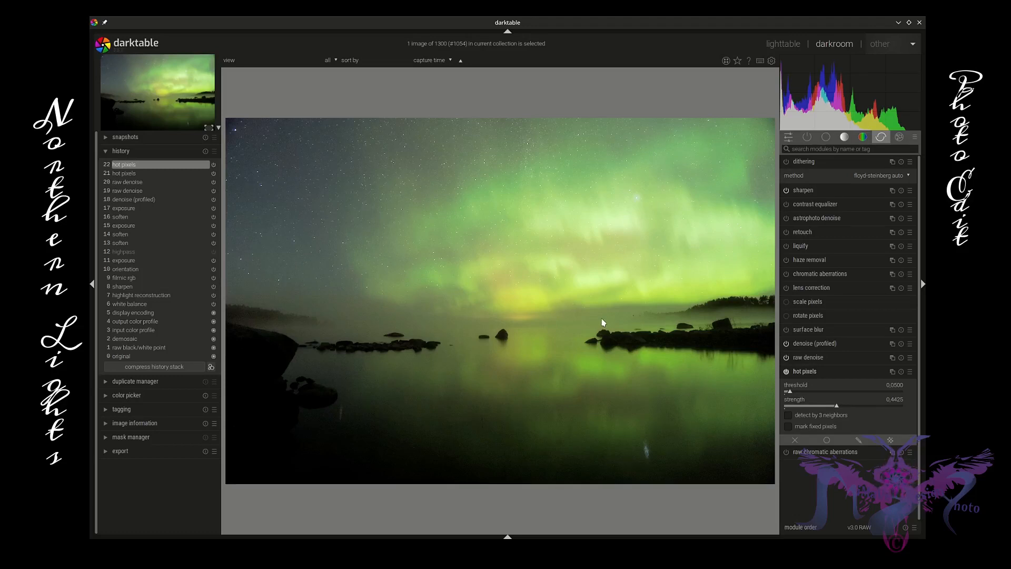
click(853, 371)
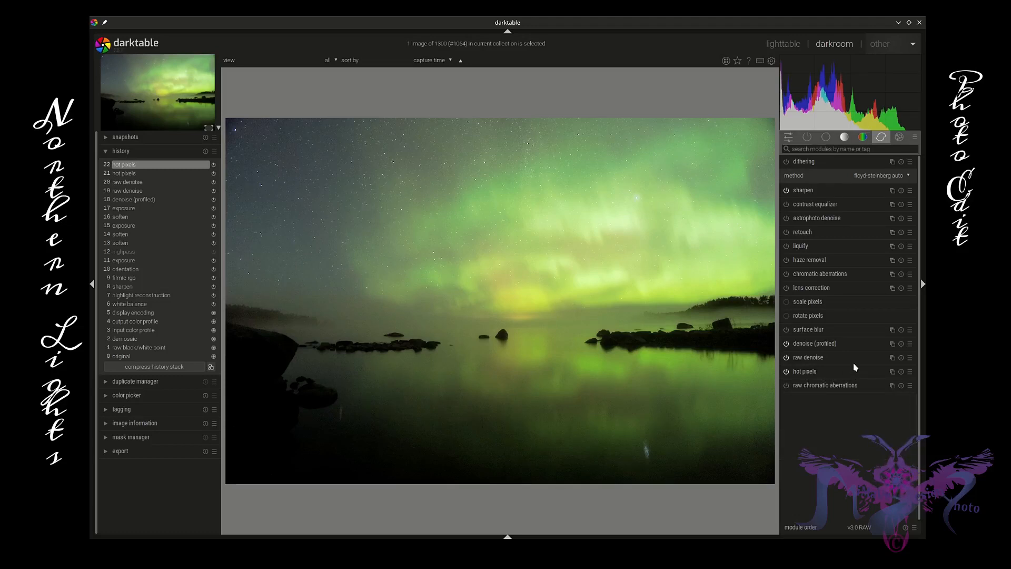
scroll(495, 339, up, 4)
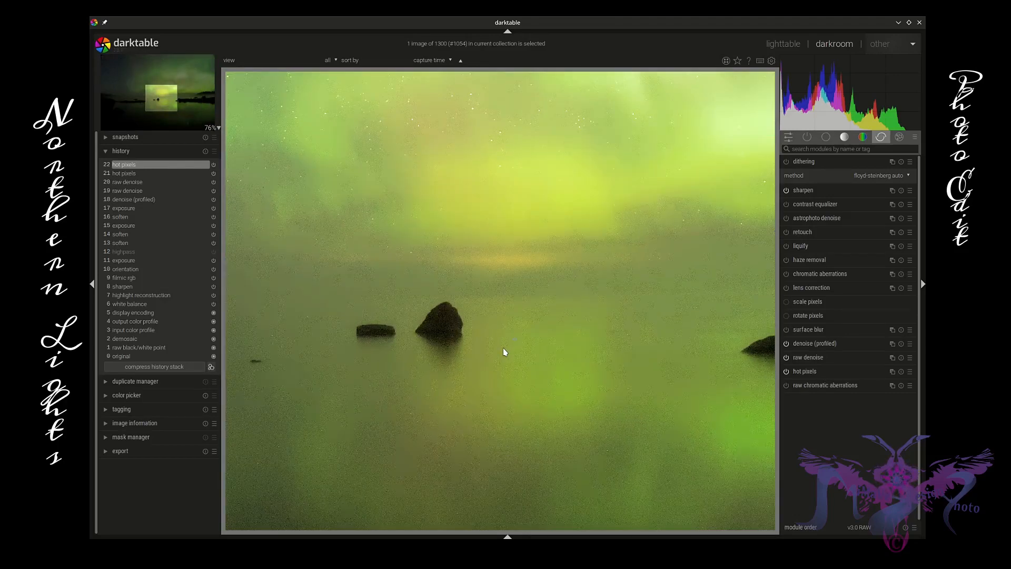
scroll(504, 348, down, 4)
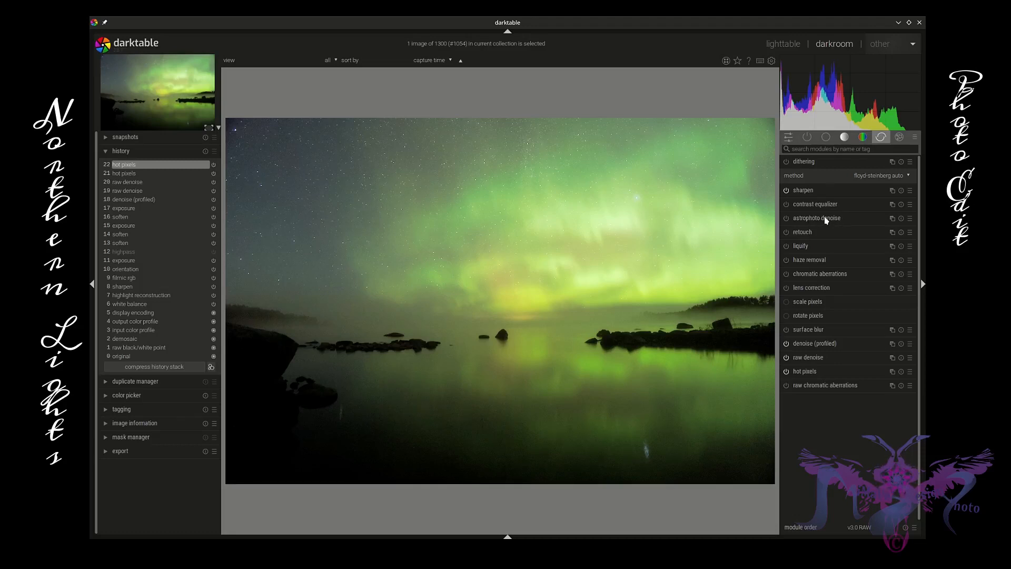
Try an astrophoto denoise preset on the starry sky, and revert to the latest hot pixels entry in the history.
mouse_move(832, 223)
scroll(327, 216, up, 5)
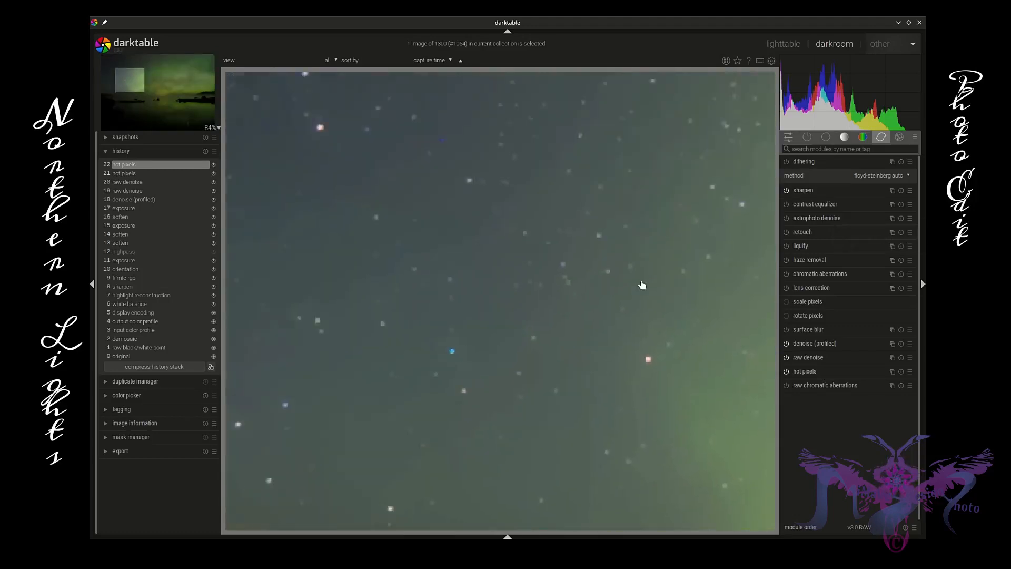
drag(642, 285, 716, 286)
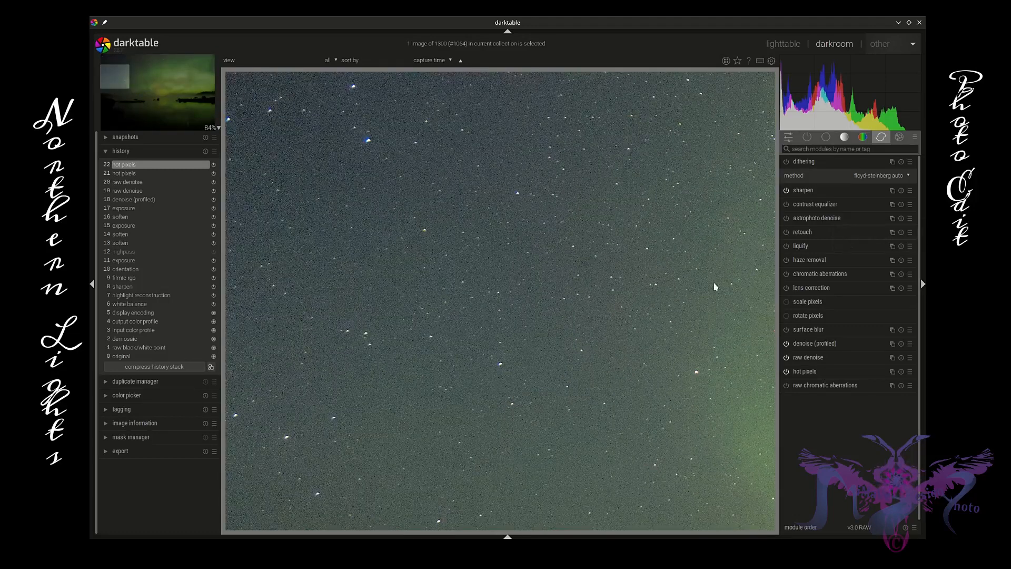
click(910, 219)
click(886, 237)
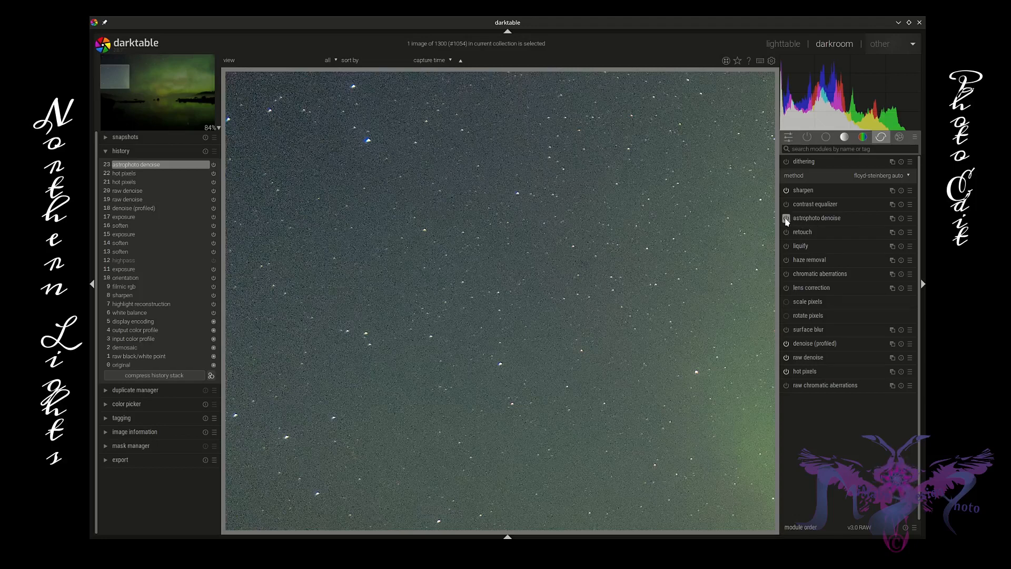
click(150, 176)
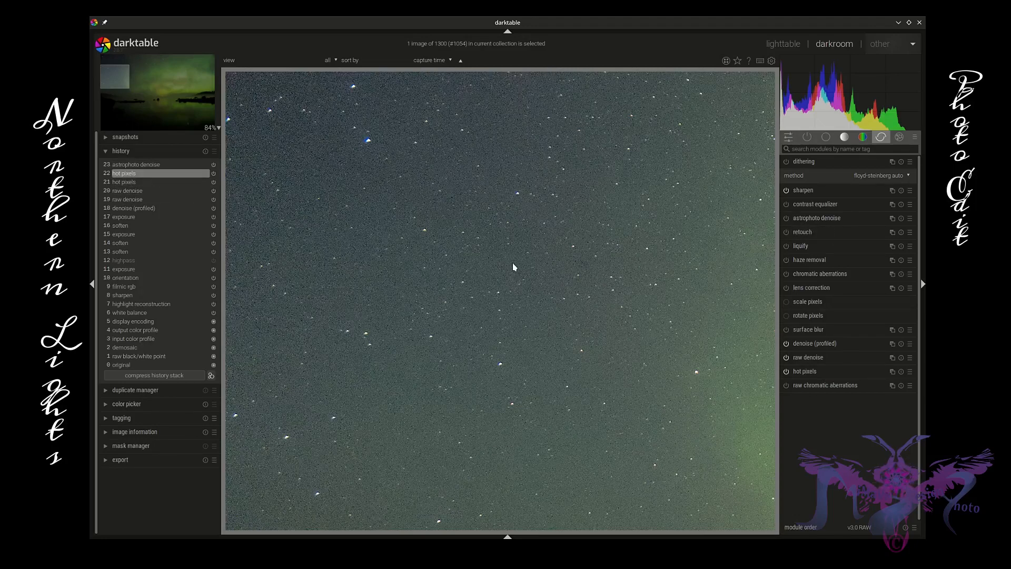
scroll(515, 266, down, 4)
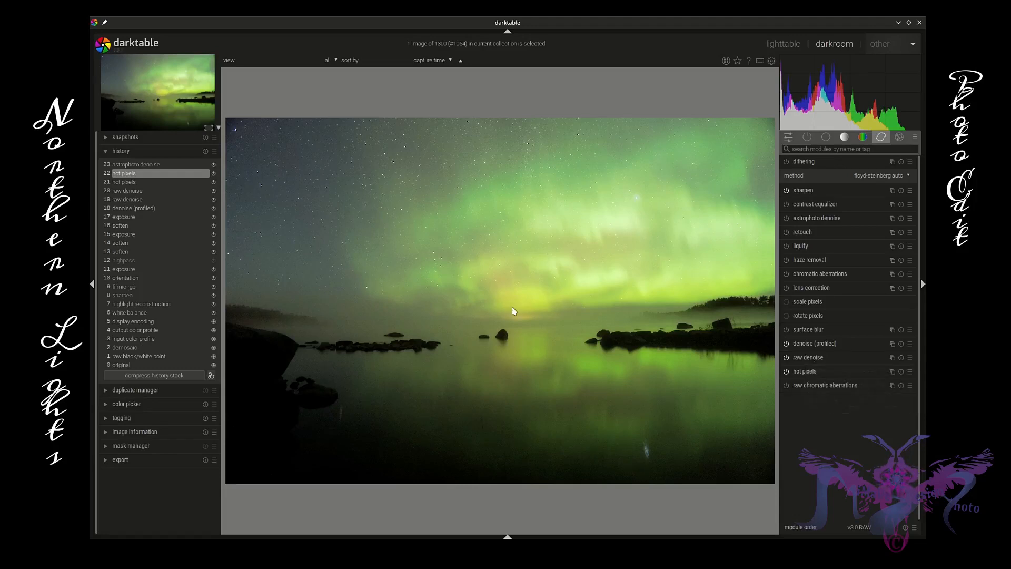
In shadows and highlights, set shadows to -52.04, highlights to +21.56, white point adjustment to +3.53, radius to 194.50 and compress to 44.19%.
click(808, 138)
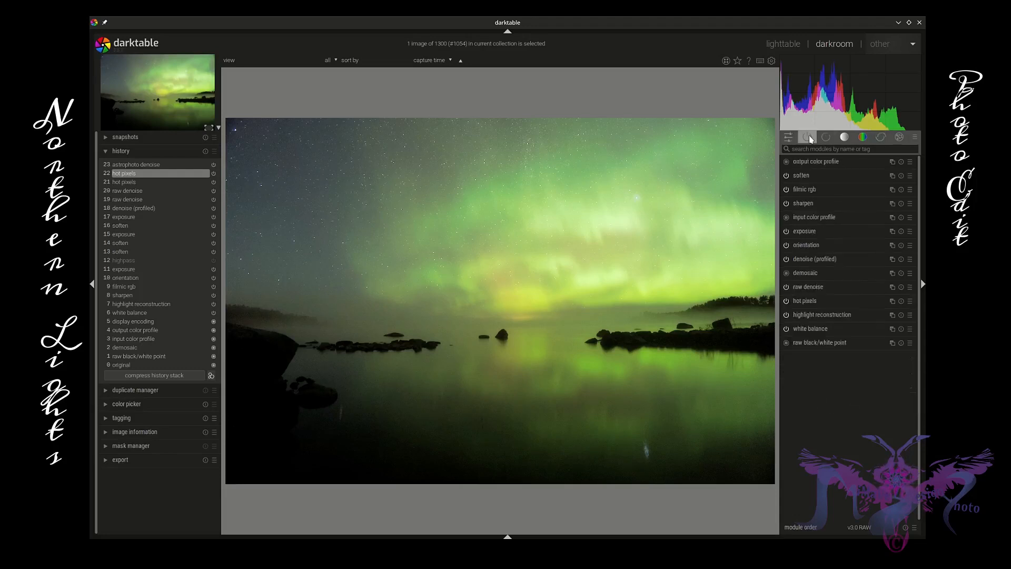
click(826, 138)
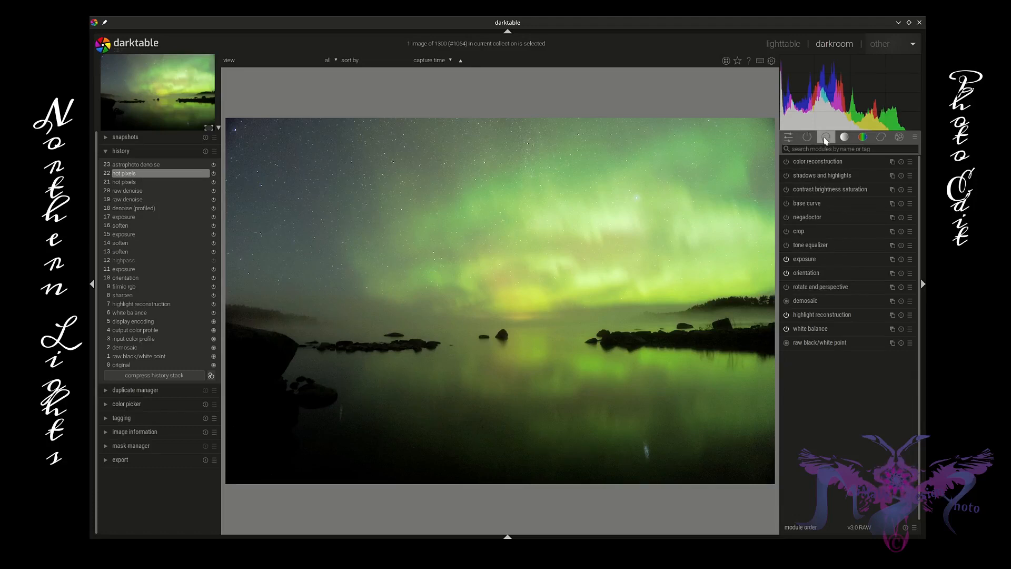
click(826, 176)
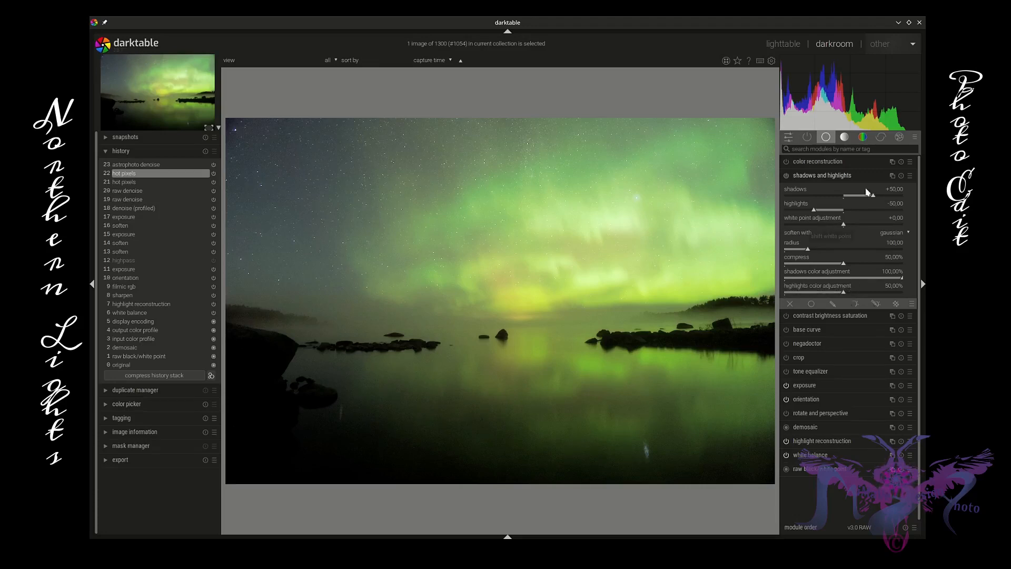
drag(873, 196, 852, 219)
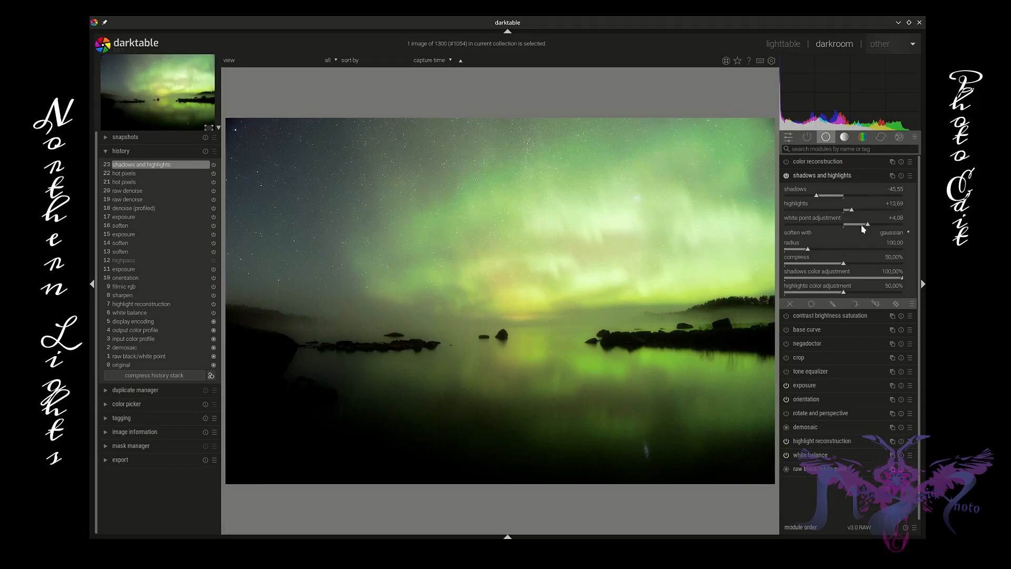
mouse_move(868, 228)
mouse_down()
mouse_move(845, 227)
mouse_move(870, 228)
mouse_move(809, 198)
mouse_move(858, 212)
mouse_up()
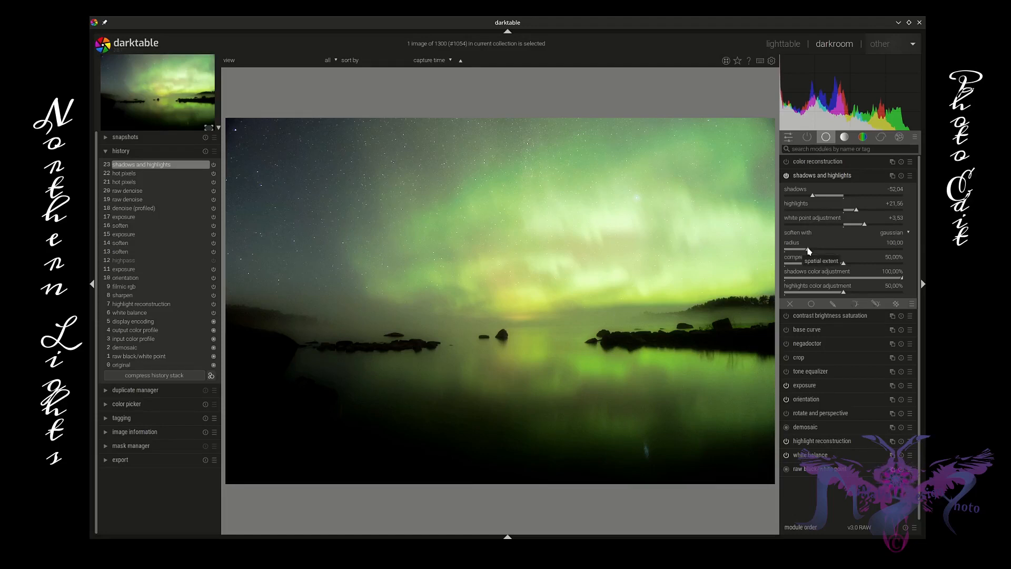
drag(809, 251, 830, 255)
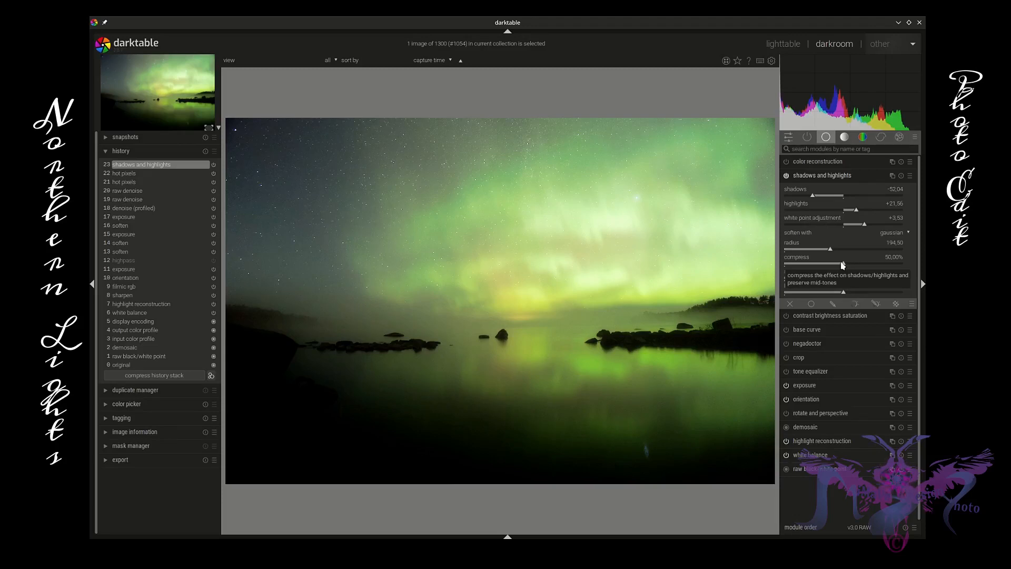
mouse_move(843, 265)
mouse_down()
mouse_move(787, 267)
mouse_move(878, 271)
mouse_move(797, 270)
mouse_move(850, 273)
mouse_move(838, 273)
mouse_up()
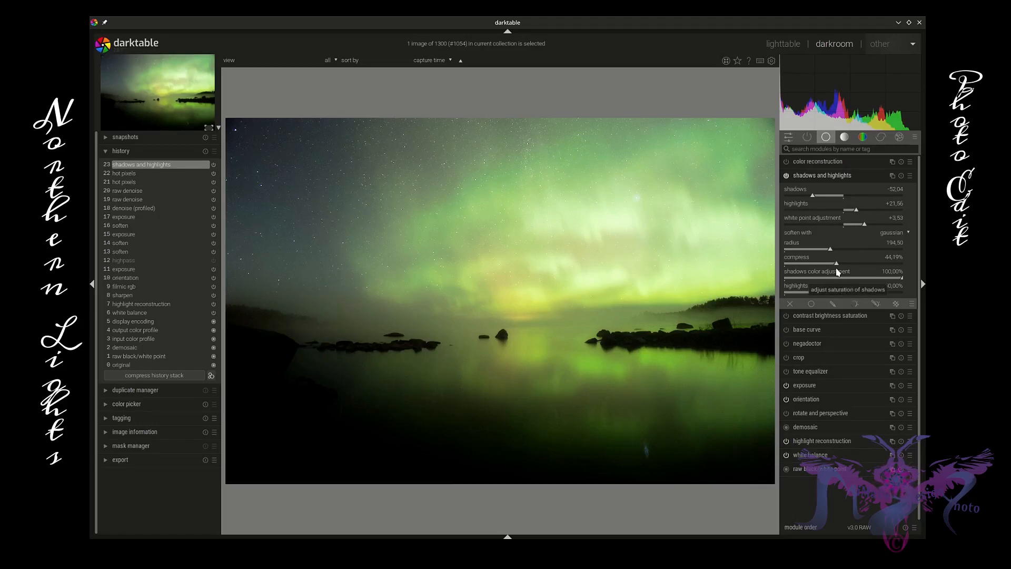
In shadows and highlights, set compress to 94.66%, shadows color adjustment to 100% and highlights color adjustment to 83.28%, checking the rocks up close.
drag(837, 272, 869, 272)
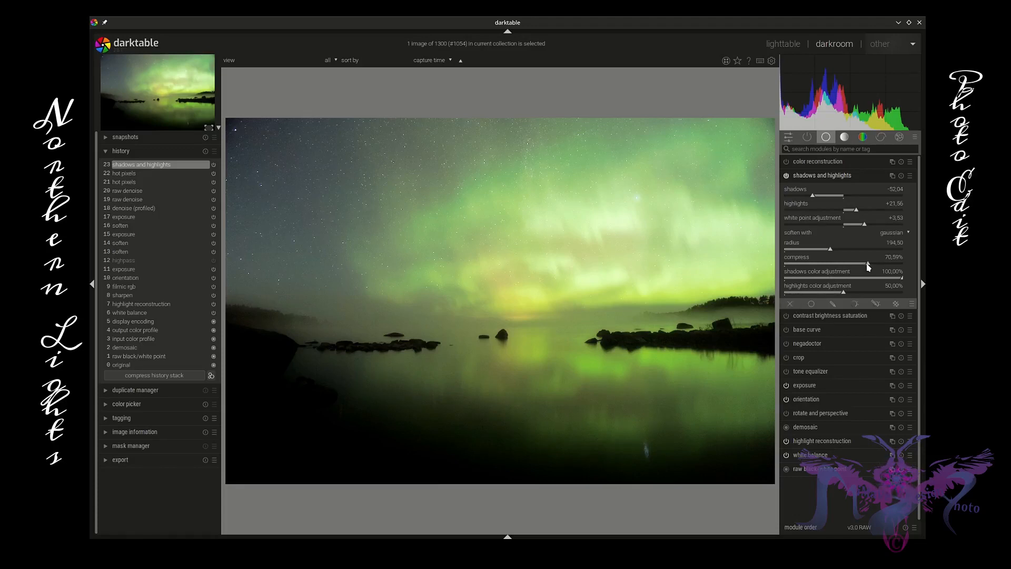
drag(869, 265, 896, 269)
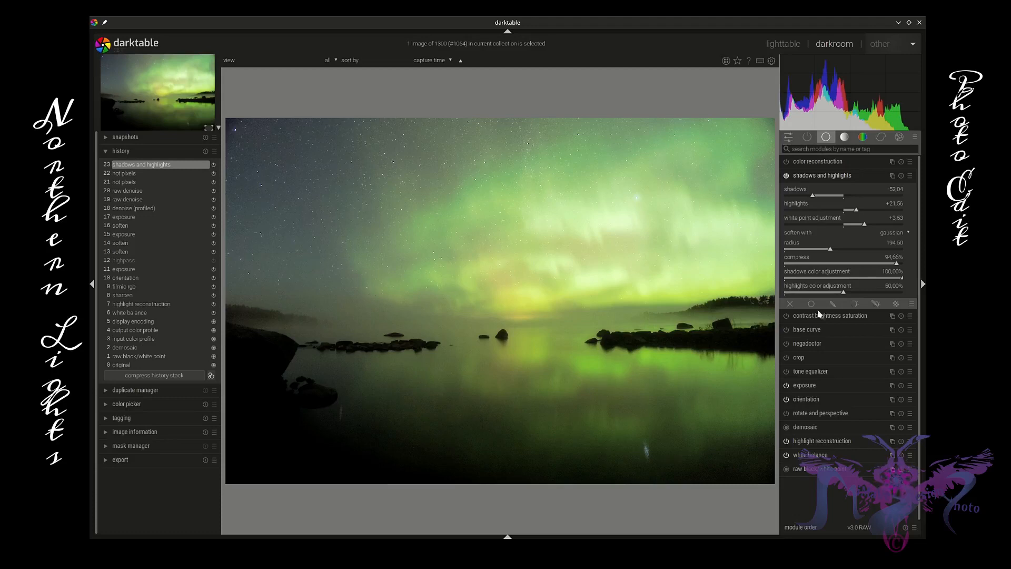
drag(847, 295, 811, 282)
scroll(739, 344, up, 7)
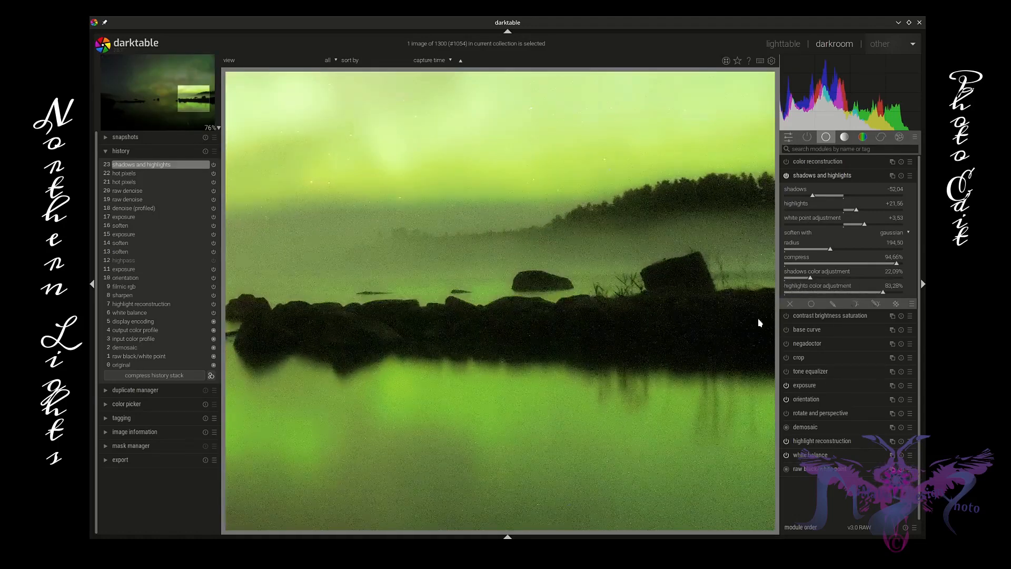
drag(812, 280, 904, 279)
scroll(577, 291, down, 3)
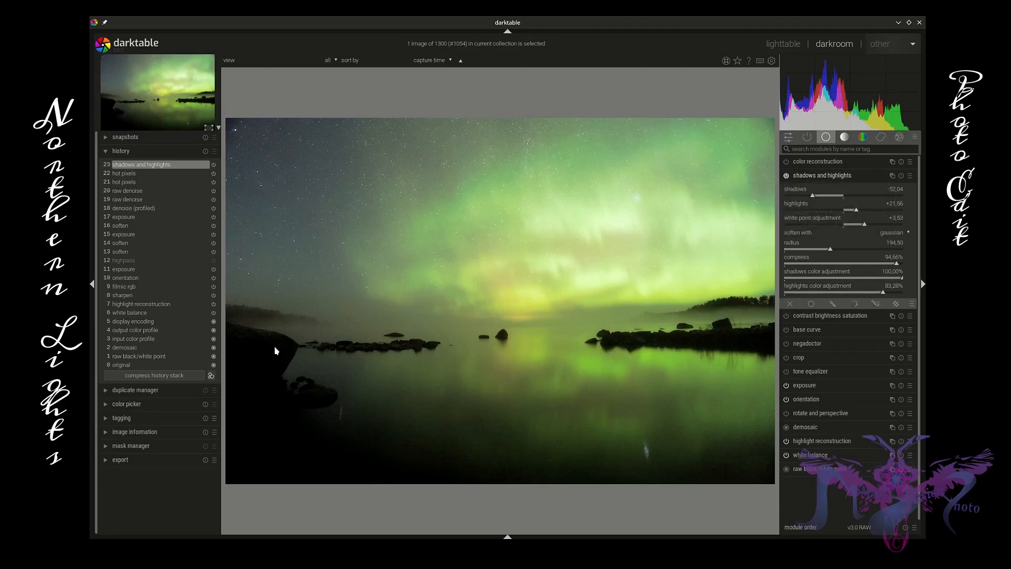
scroll(275, 350, up, 3)
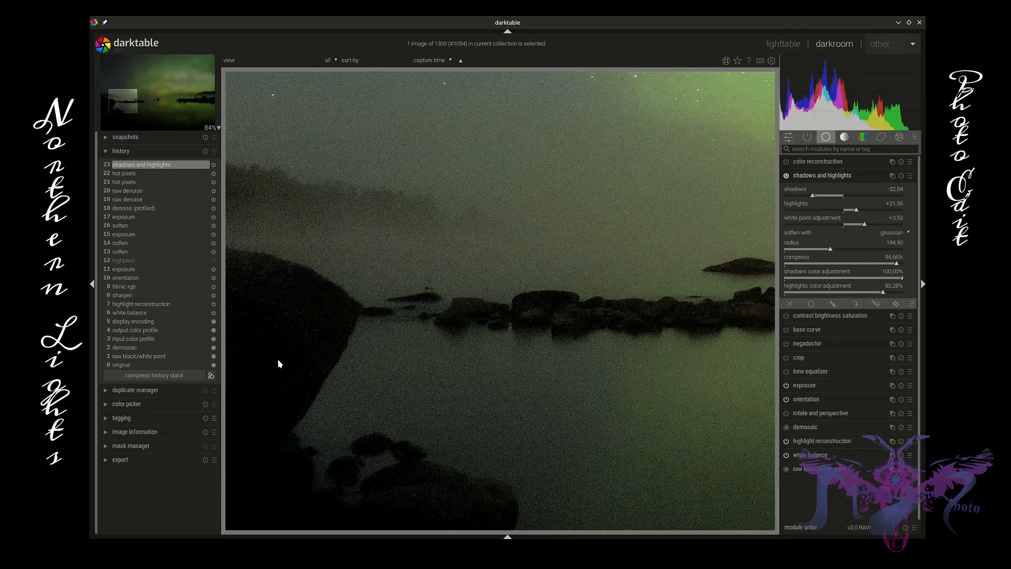
scroll(277, 359, down, 3)
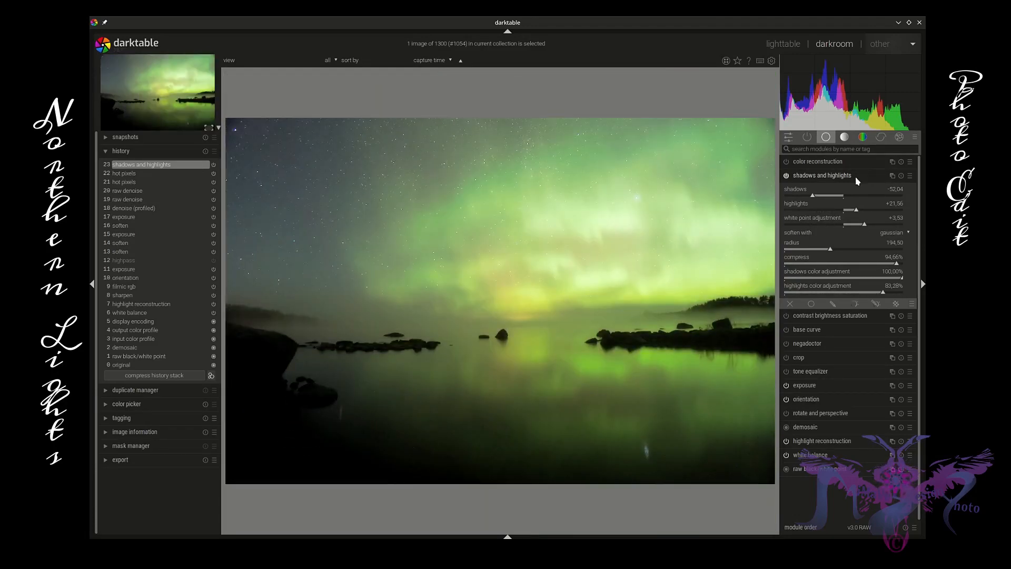
click(855, 175)
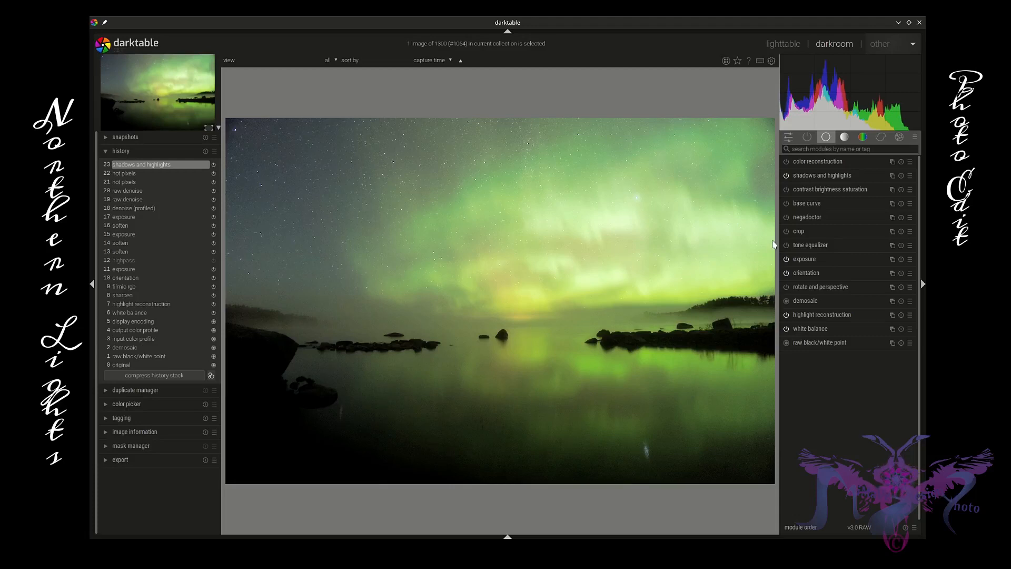
Apply the hsvcolor preset of velvia and set its mid-tones bias to 0.86.
click(863, 137)
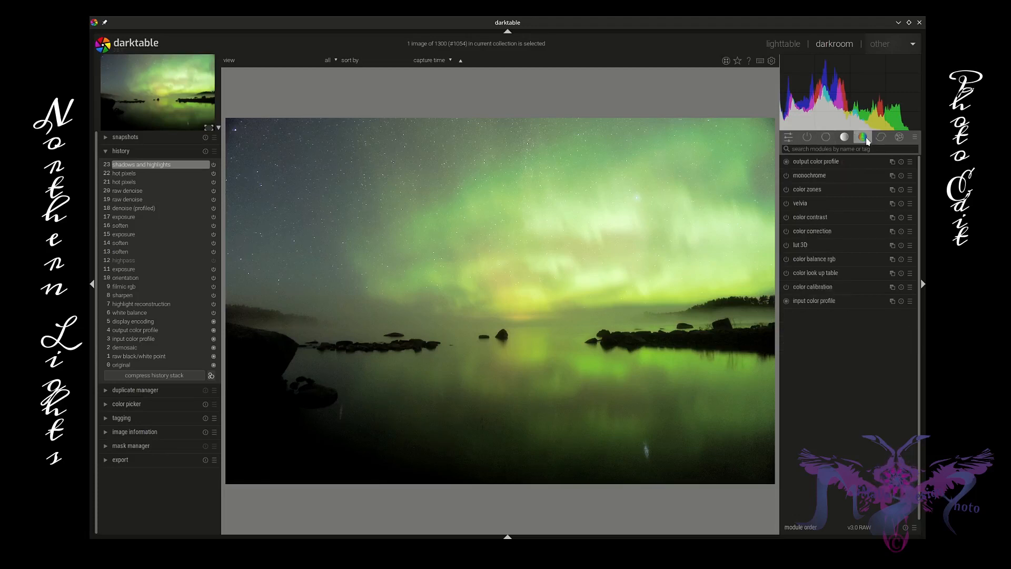
click(911, 204)
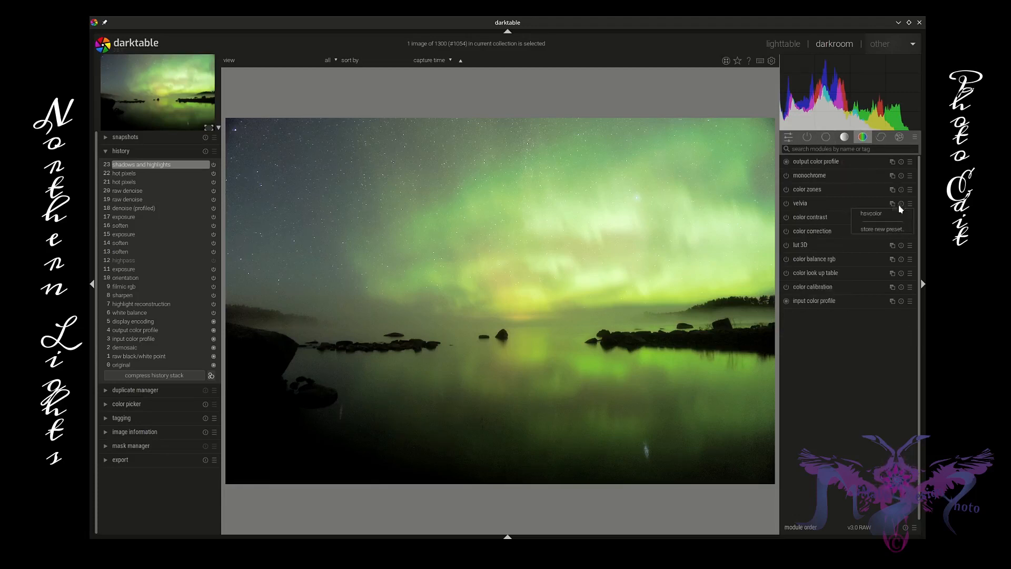
click(879, 214)
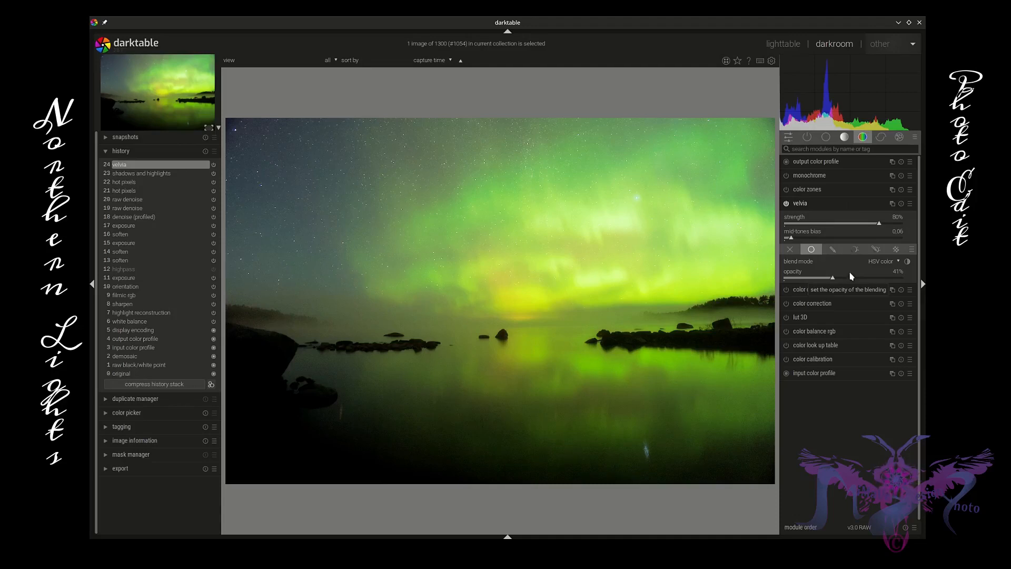
mouse_move(792, 240)
mouse_down()
mouse_move(905, 241)
mouse_move(781, 238)
mouse_move(888, 246)
mouse_up()
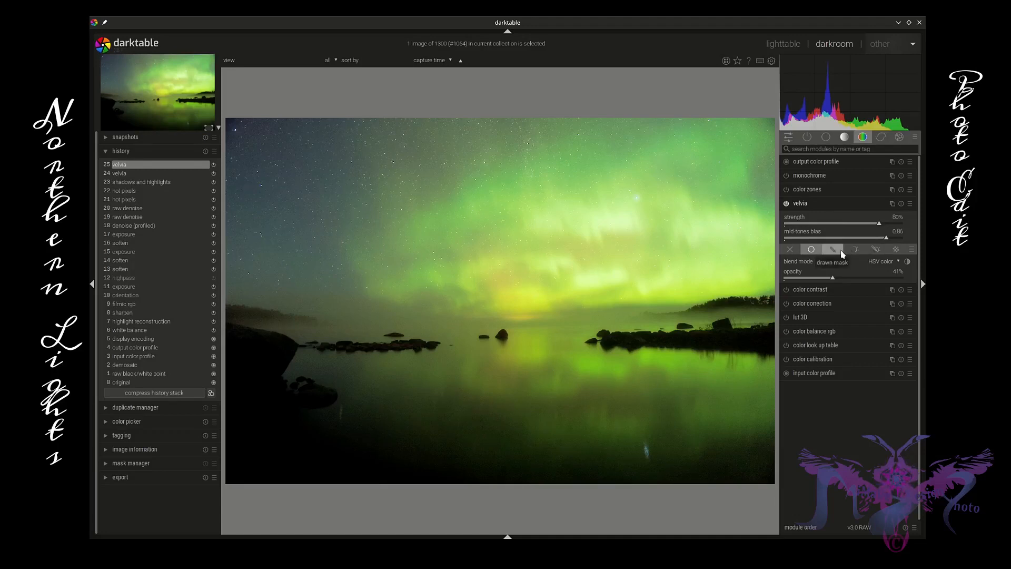
Limit velvia with a polarity-inverted parametric mask on the g channel, setting the input range to 22.0, 45.1, 82.4 and 90.2.
click(854, 250)
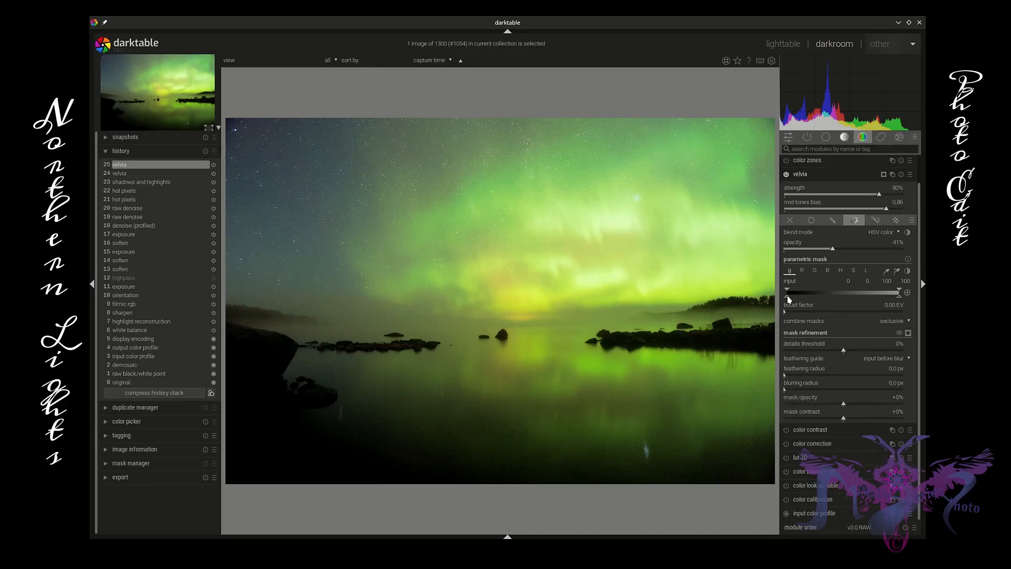
mouse_move(789, 299)
mouse_down()
mouse_move(833, 301)
mouse_move(812, 300)
mouse_up()
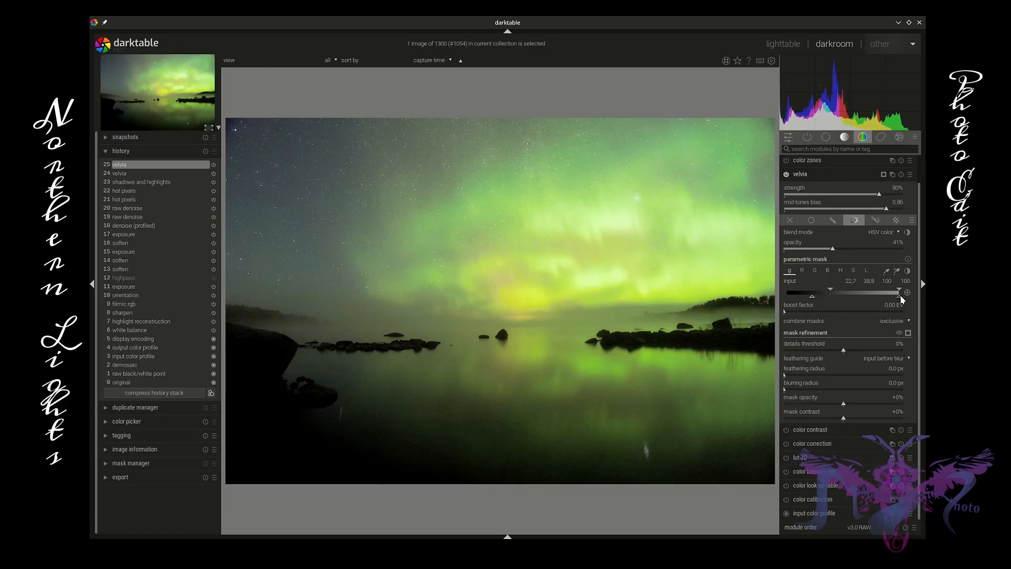
mouse_move(902, 299)
mouse_down()
mouse_move(859, 301)
mouse_move(886, 303)
mouse_move(842, 288)
mouse_move(790, 301)
mouse_move(804, 302)
mouse_up()
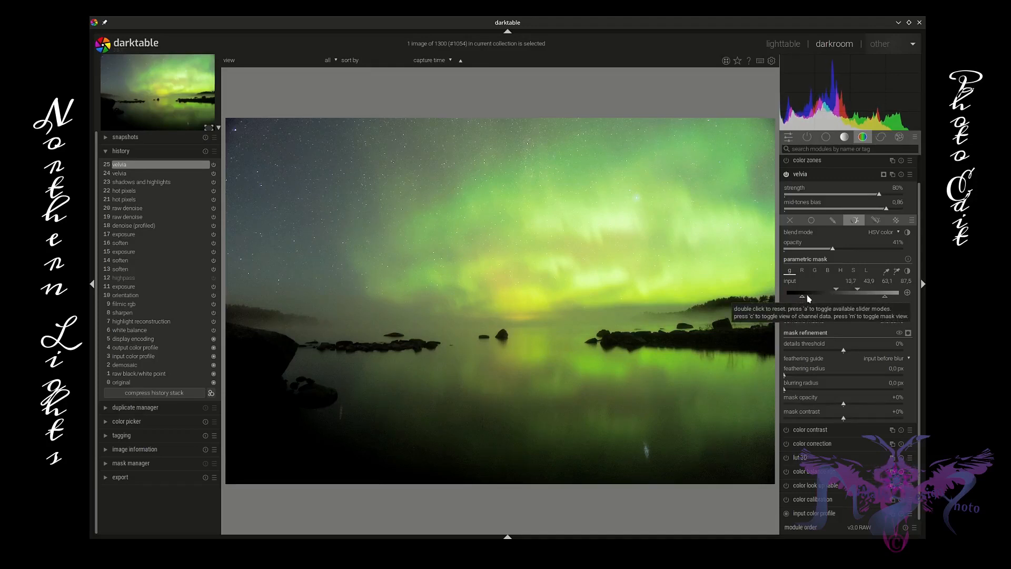
click(908, 294)
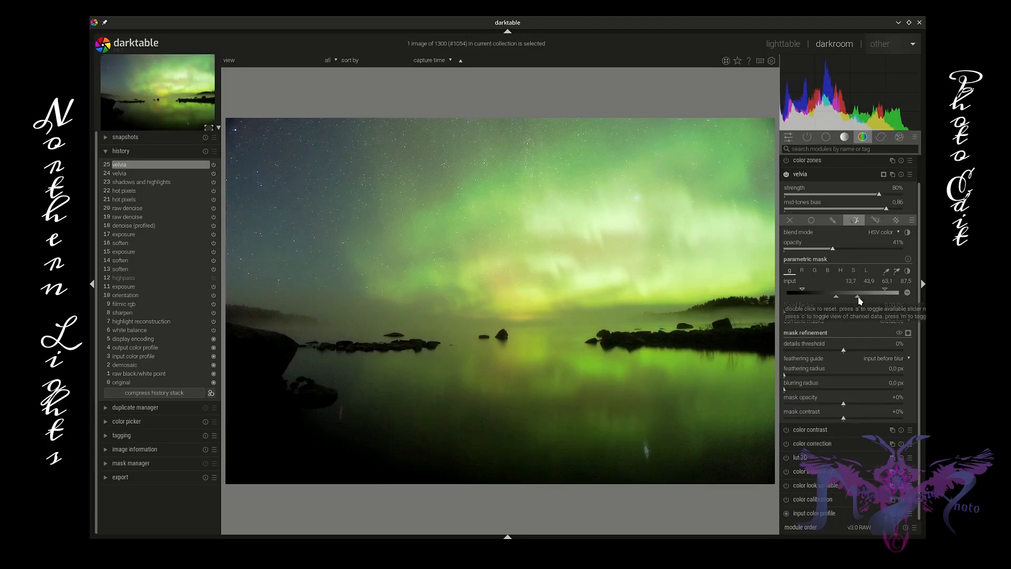
drag(857, 297, 903, 299)
mouse_move(836, 294)
mouse_down()
mouse_move(781, 292)
mouse_move(829, 298)
mouse_move(803, 291)
mouse_up()
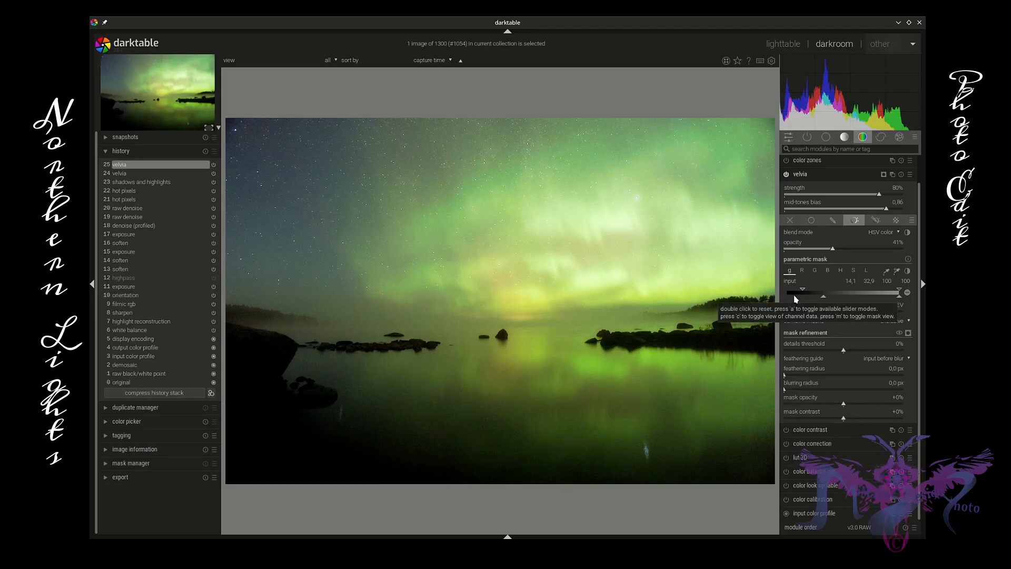
mouse_move(901, 300)
mouse_down()
mouse_move(878, 302)
mouse_move(887, 295)
mouse_up()
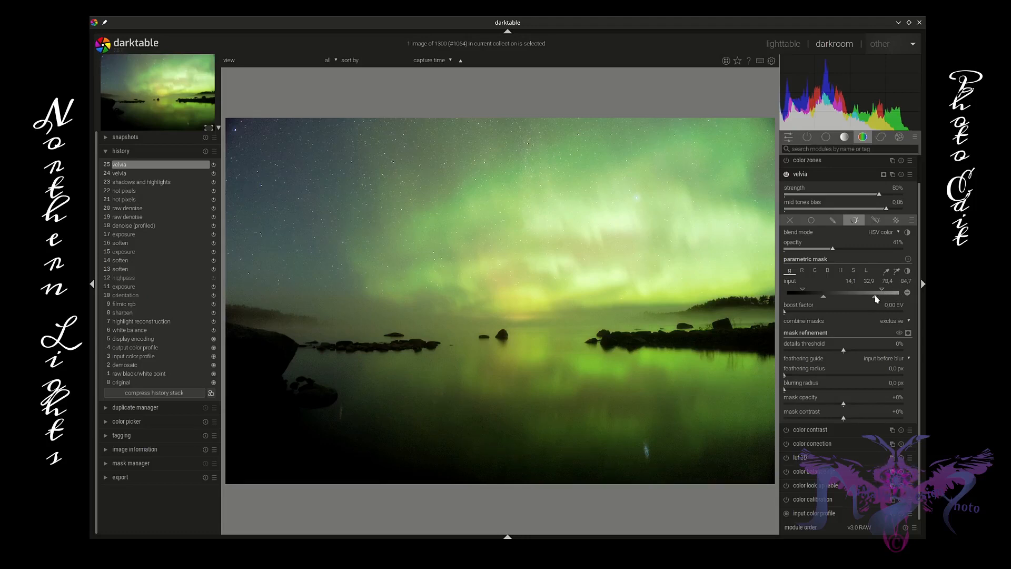
mouse_move(877, 298)
mouse_down()
mouse_move(863, 299)
mouse_move(890, 293)
mouse_move(828, 300)
mouse_move(837, 301)
mouse_move(801, 292)
mouse_move(814, 294)
mouse_up()
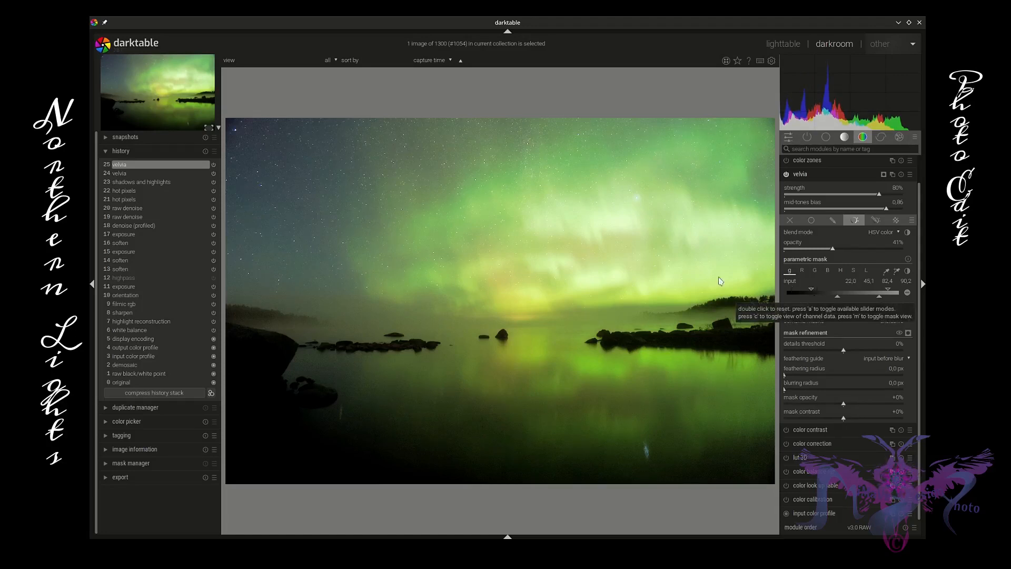
Inspect the sky and rocks up close, and compare the photo with velvia switched off and on.
scroll(316, 308, up, 3)
scroll(317, 304, down, 3)
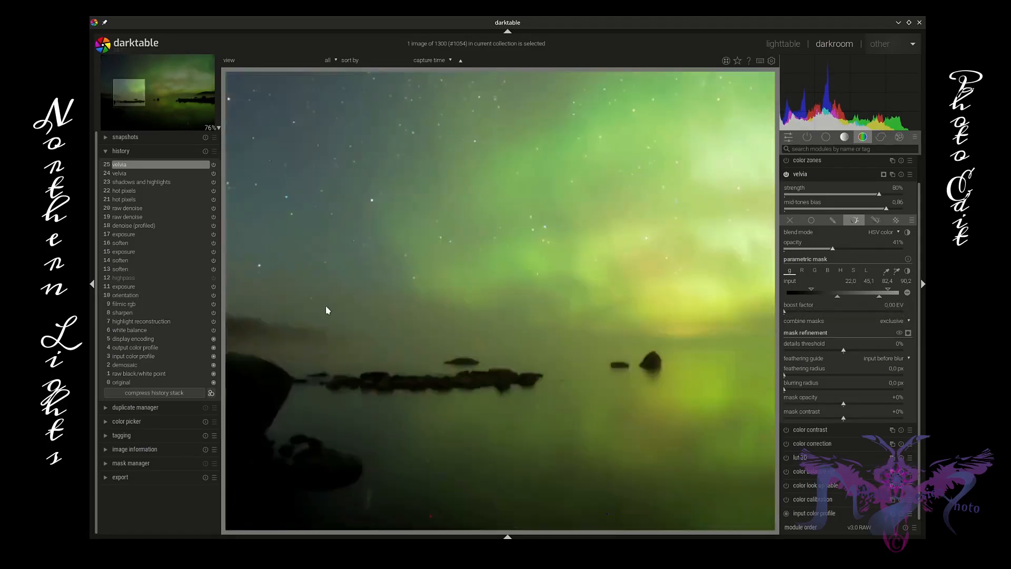
click(788, 175)
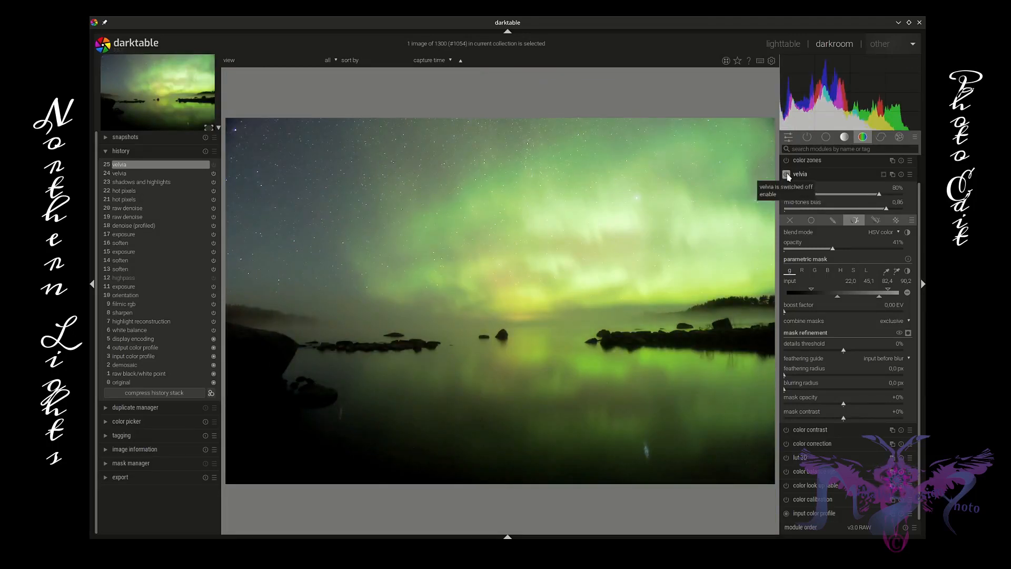
click(787, 175)
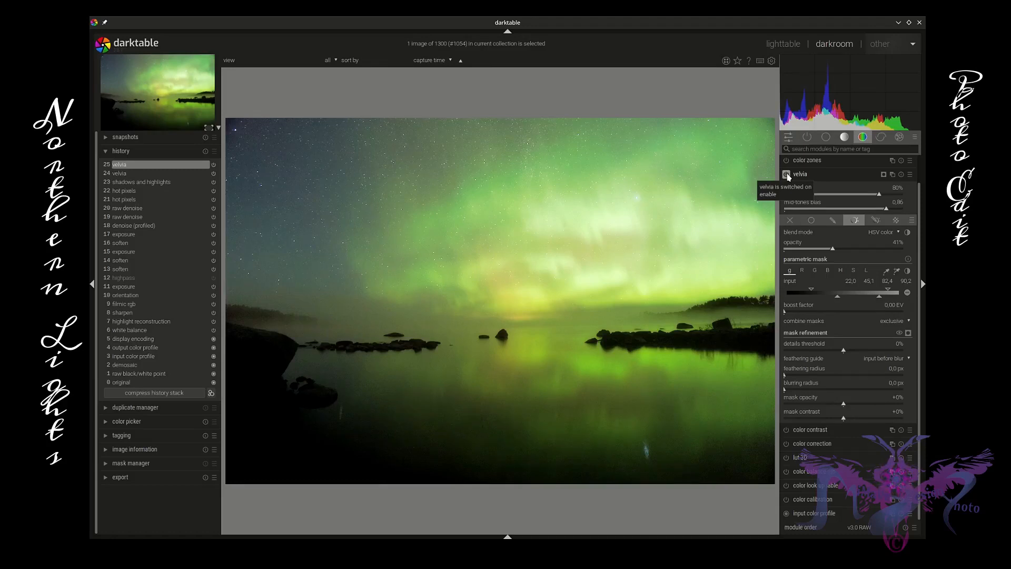
click(788, 175)
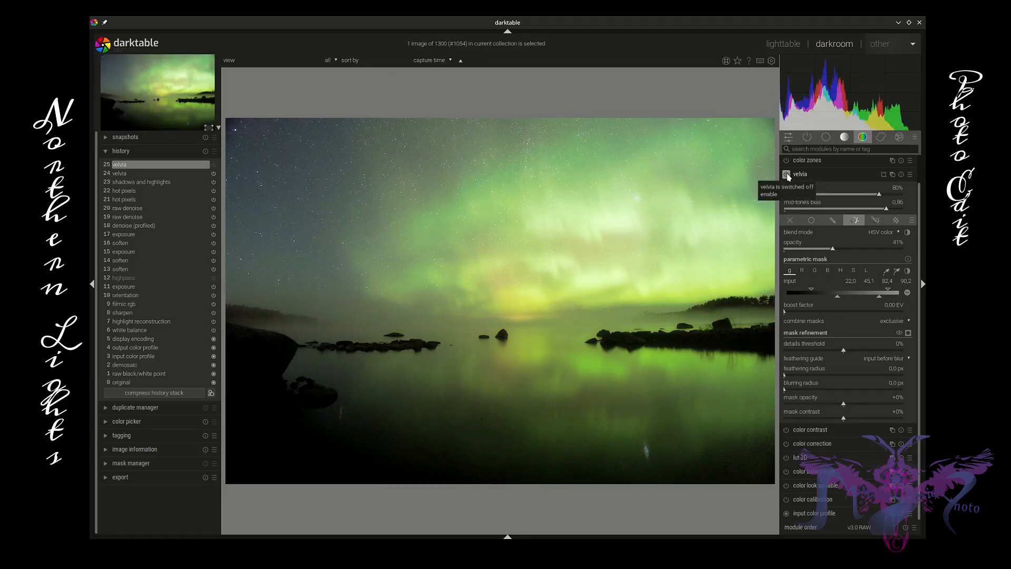
click(788, 176)
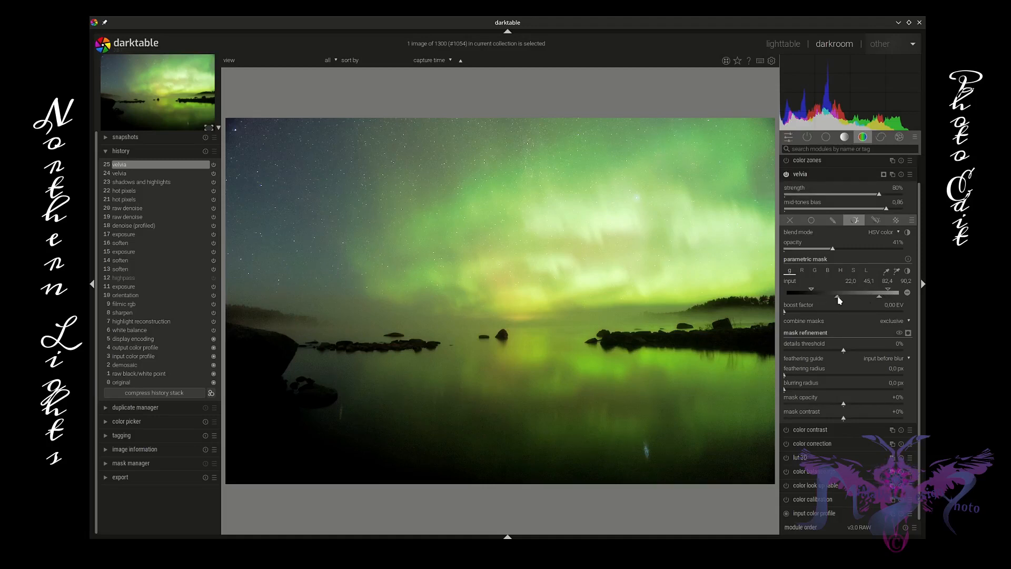
Try a velvia mask input range of 17.3, 38.0, 60.0 and 76.9 on the g channel.
drag(839, 300, 800, 293)
mouse_move(880, 297)
mouse_down()
mouse_move(890, 293)
mouse_move(865, 294)
mouse_move(882, 293)
mouse_up()
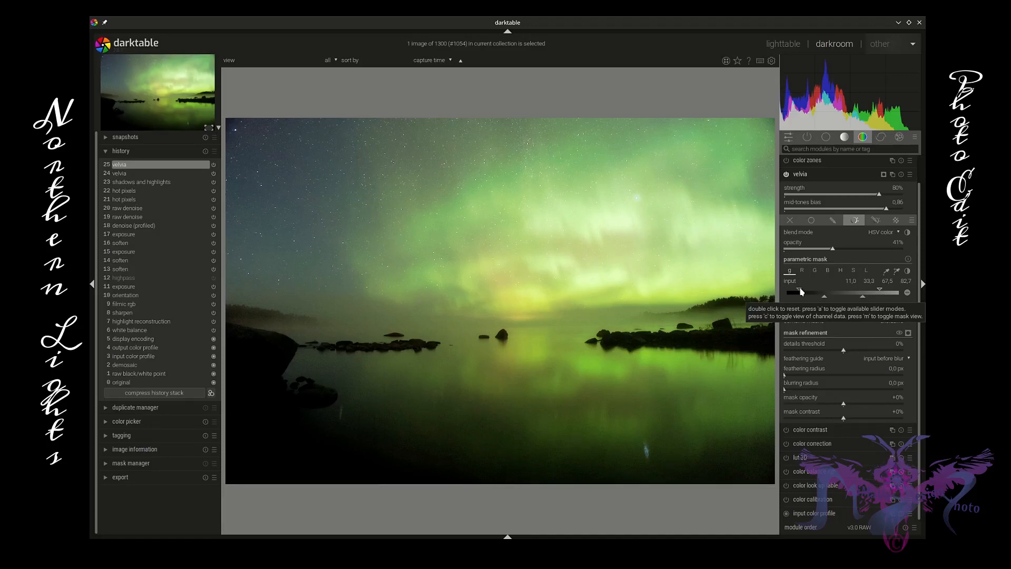
mouse_move(800, 293)
mouse_down()
mouse_move(843, 293)
mouse_move(802, 294)
mouse_up()
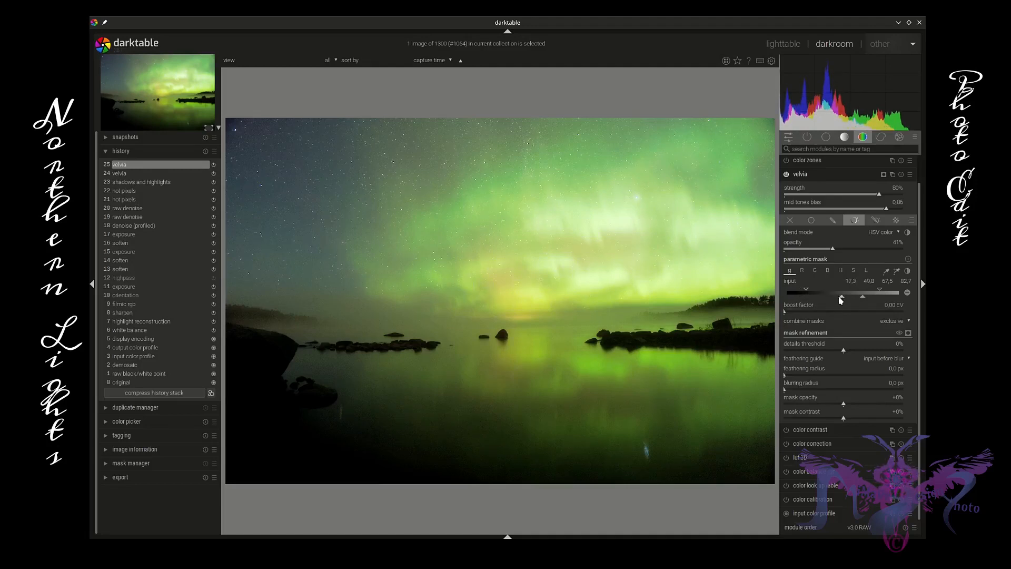
drag(841, 300, 830, 301)
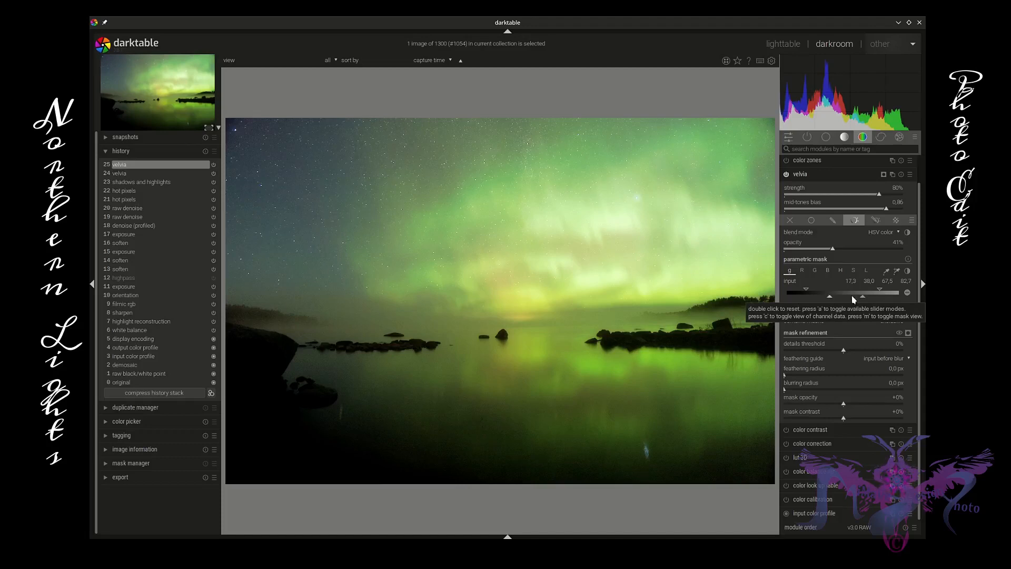
mouse_move(881, 290)
mouse_down()
mouse_move(893, 291)
mouse_move(845, 298)
mouse_move(856, 301)
mouse_up()
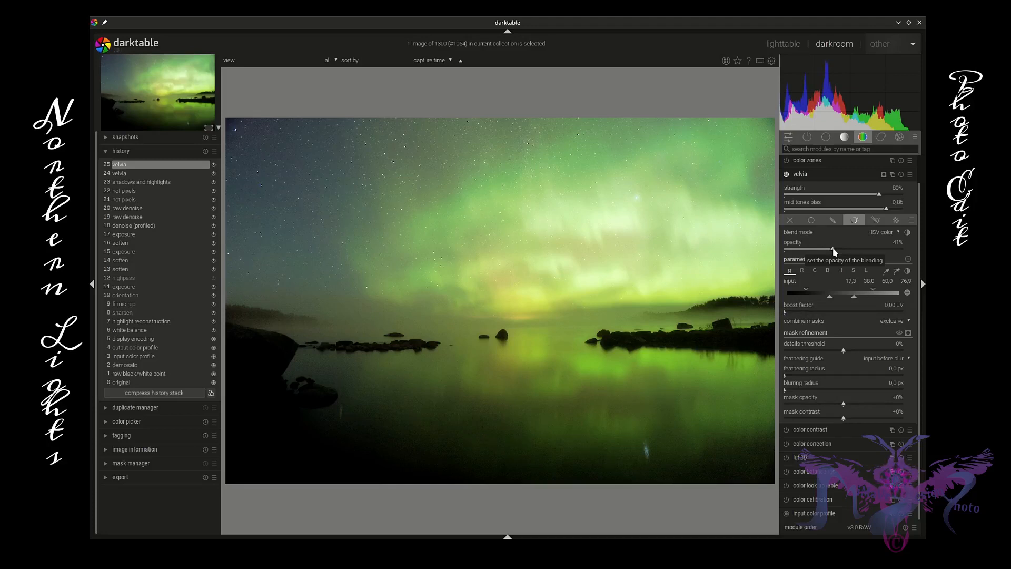
Try velvia blending opacities of 30% and 26%, and return the opacity to 41%.
drag(834, 252, 809, 254)
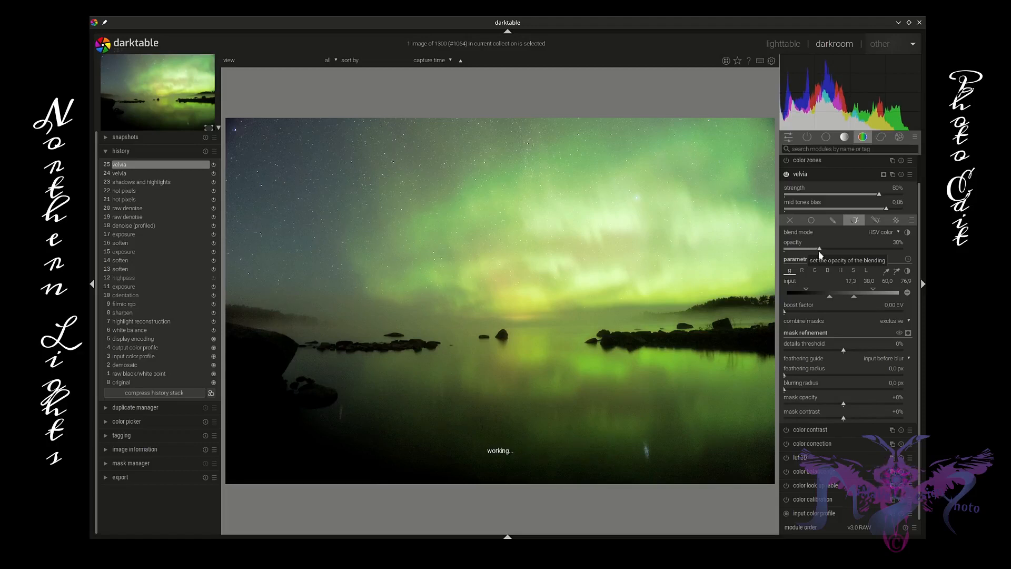
mouse_move(811, 255)
mouse_down()
mouse_move(882, 251)
mouse_move(789, 253)
mouse_move(814, 258)
mouse_up()
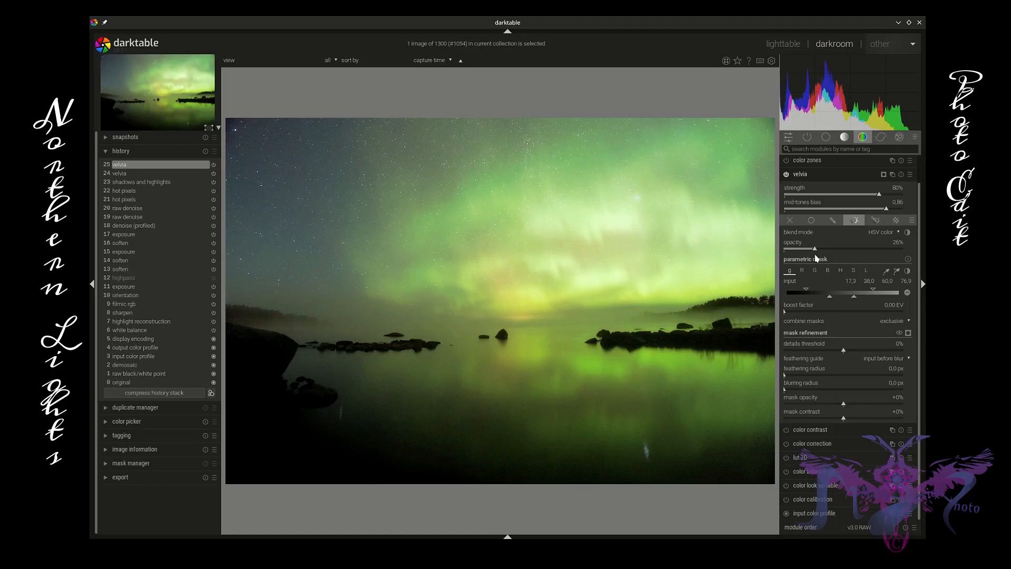
drag(815, 259, 839, 254)
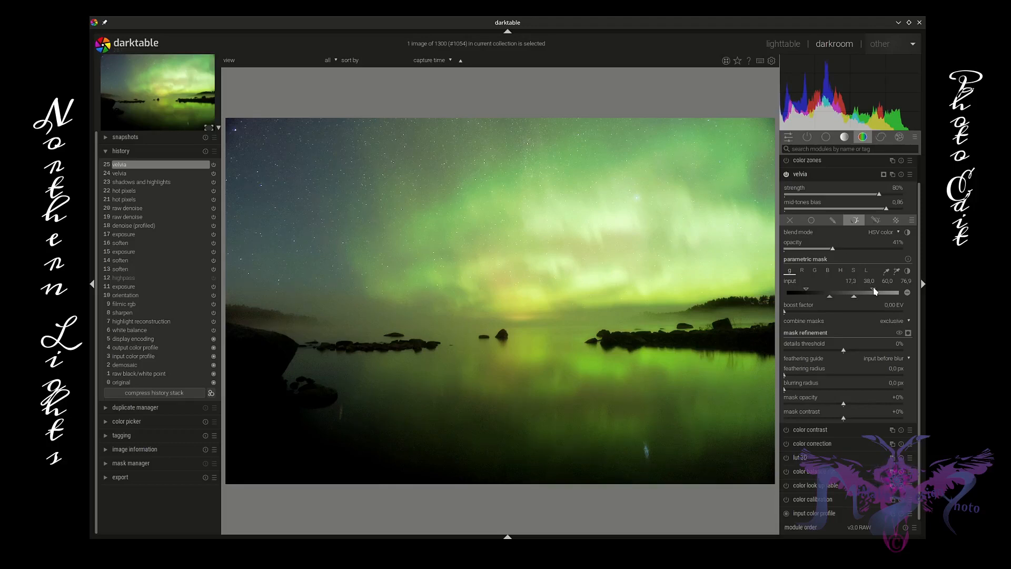
Set the velvia mask input range to 27.5, 42.7, 77.3 and 89.4, lower the opacity to 26%, and collapse the module.
mouse_move(875, 292)
mouse_down()
mouse_move(891, 291)
mouse_move(846, 298)
mouse_move(914, 297)
mouse_move(797, 292)
mouse_move(819, 292)
mouse_up()
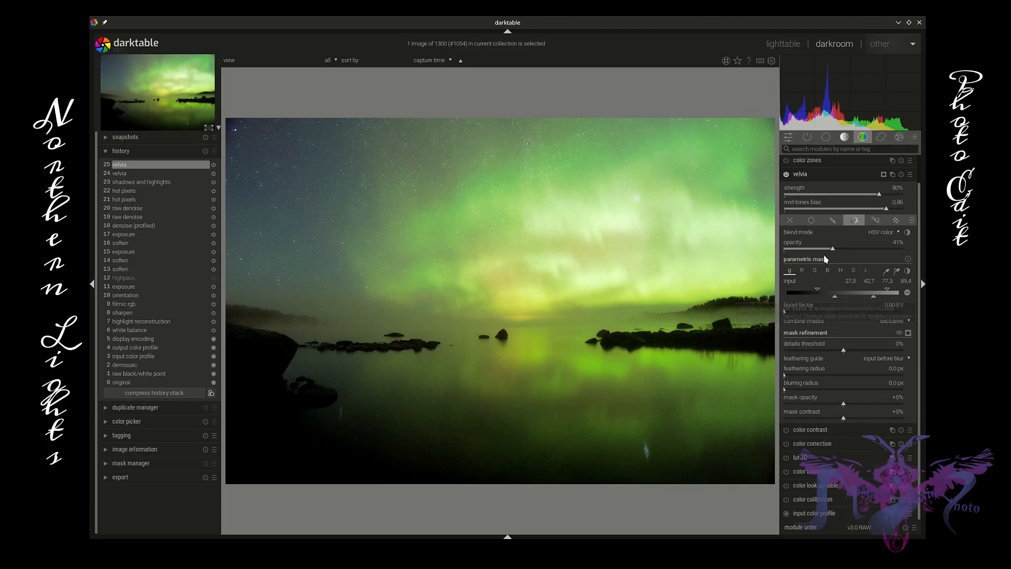
drag(836, 252, 816, 253)
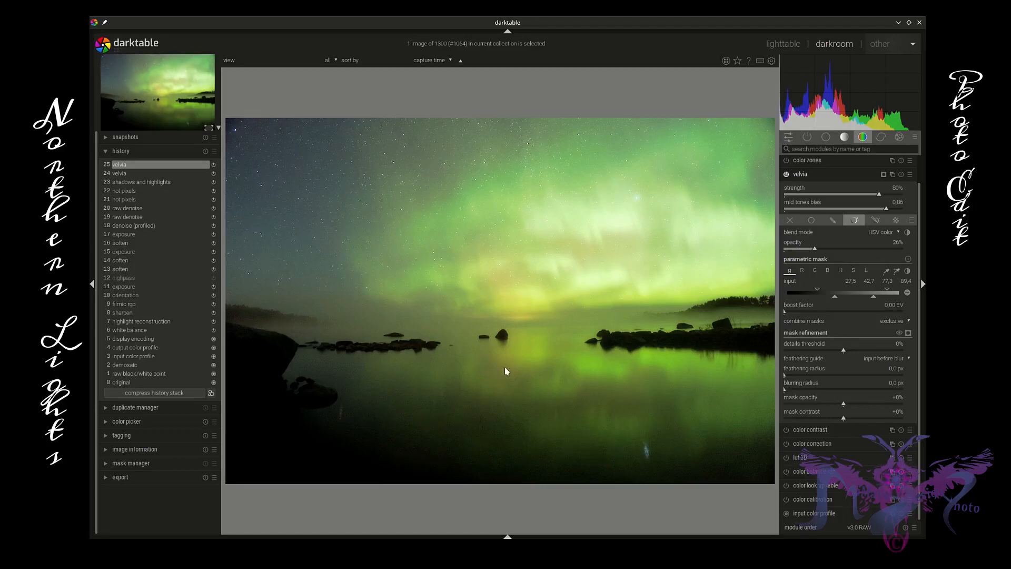
middle_click(589, 385)
middle_click(589, 385)
click(842, 172)
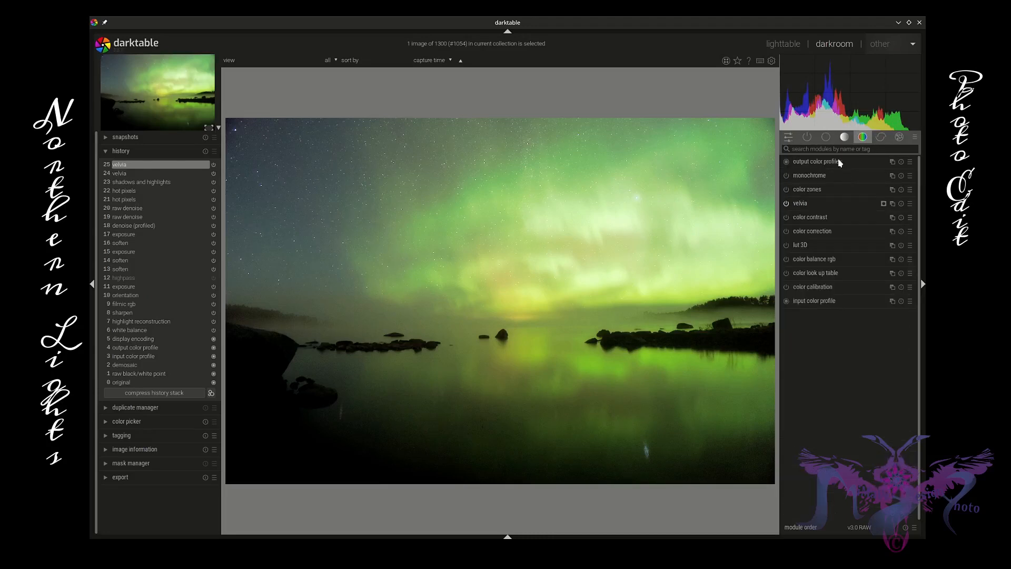
Open the active sharpen module and raise its amount to about 1.79.
click(808, 138)
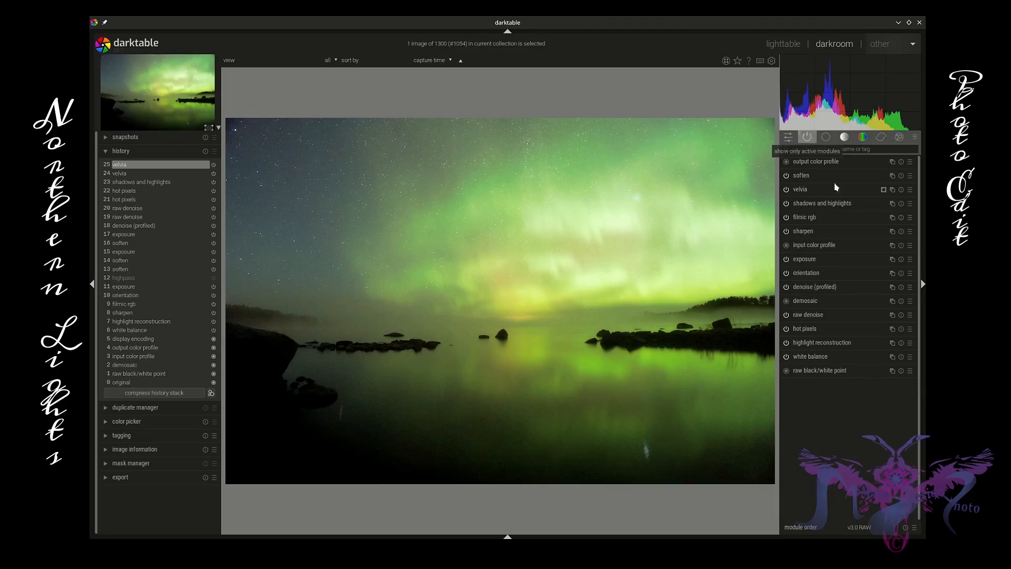
click(833, 232)
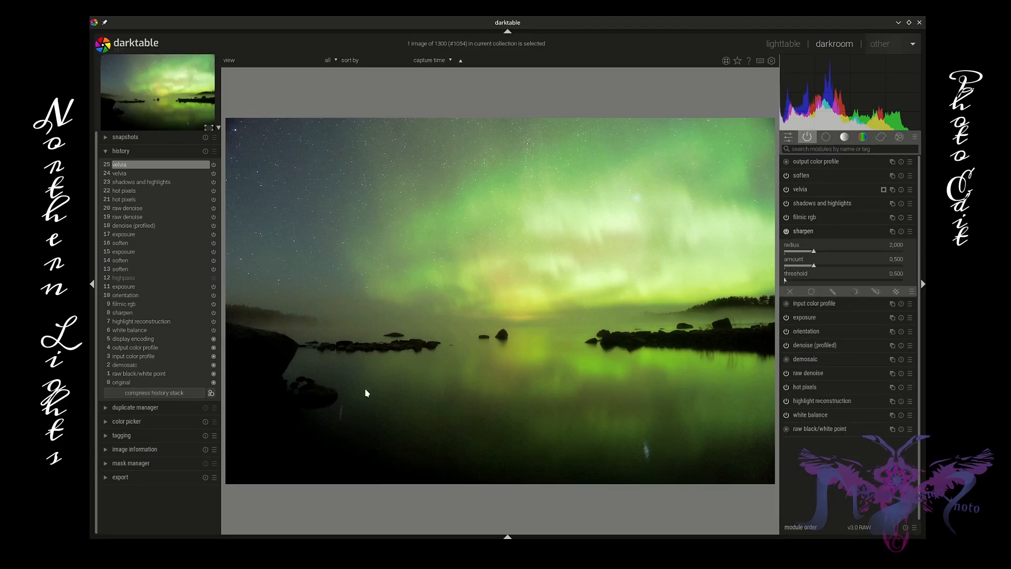
scroll(414, 364, up, 3)
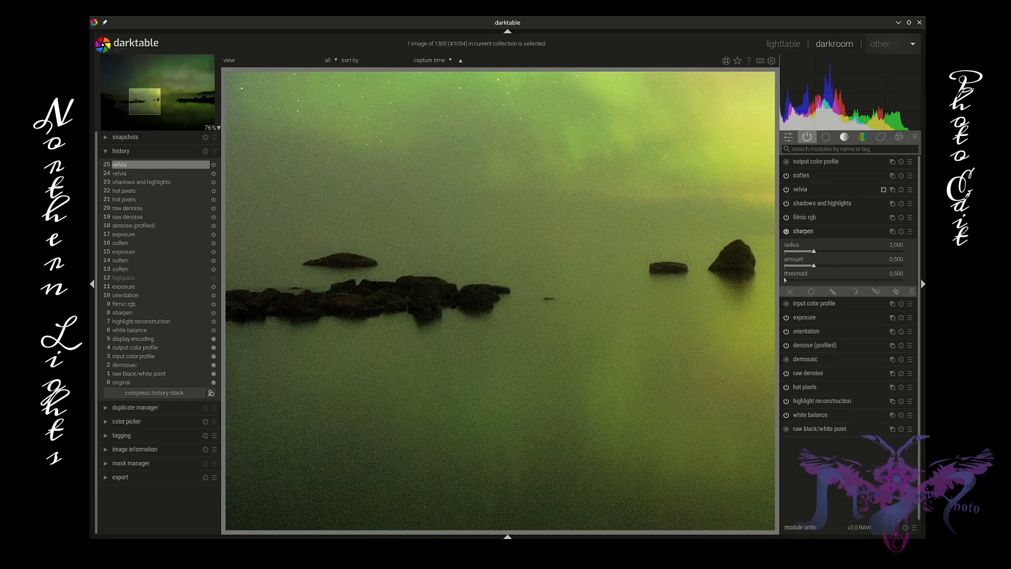
scroll(685, 248, down, 3)
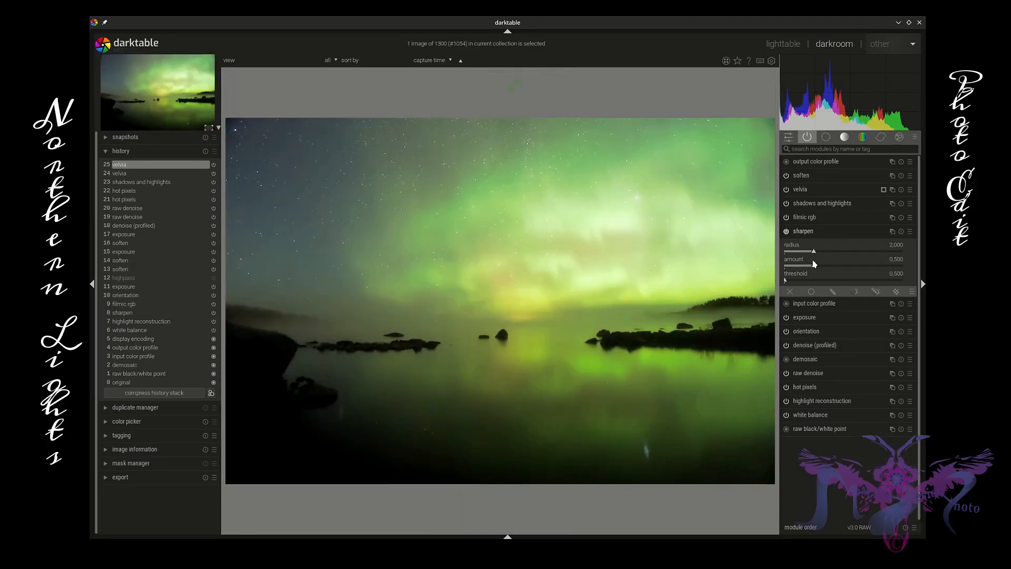
drag(815, 267, 895, 267)
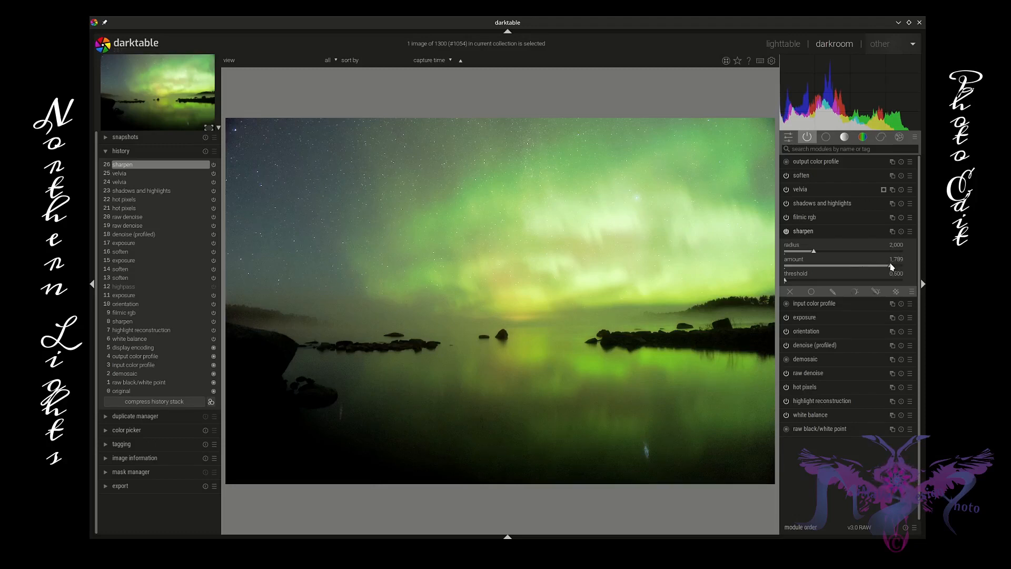
Try a sharpen radius of 2.454 with an amount of 1.773, checking the shoreline rocks up close.
drag(814, 252, 821, 253)
scroll(305, 280, up, 8)
drag(554, 506, 516, 310)
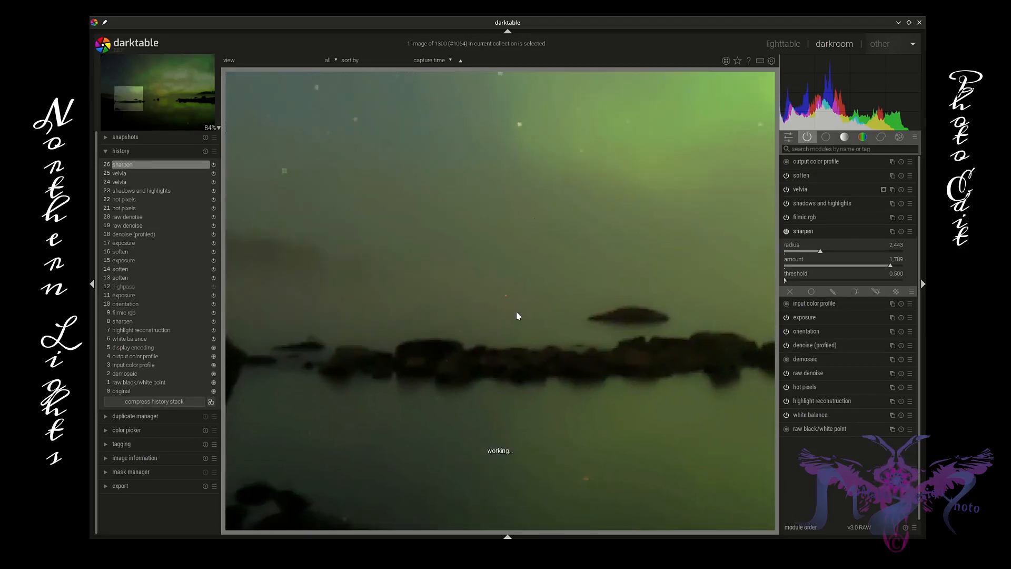
mouse_move(821, 253)
mouse_down()
mouse_move(791, 254)
mouse_move(820, 255)
mouse_up()
click(890, 268)
drag(889, 267, 891, 267)
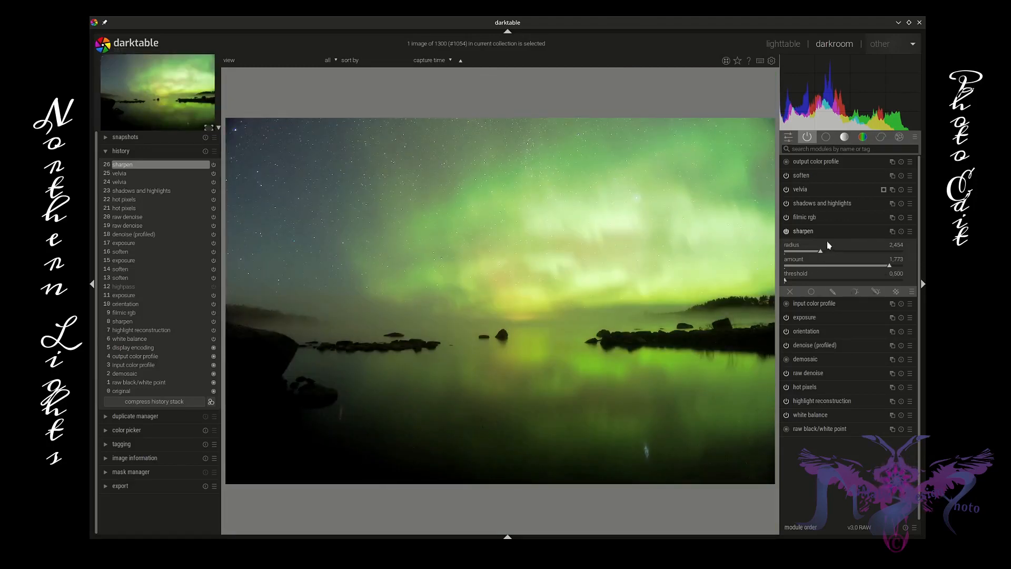
Set the sharpen radius to 1.641 and the amount to 1.854, check the rocks up close, and collapse the module.
click(818, 254)
drag(817, 253, 811, 254)
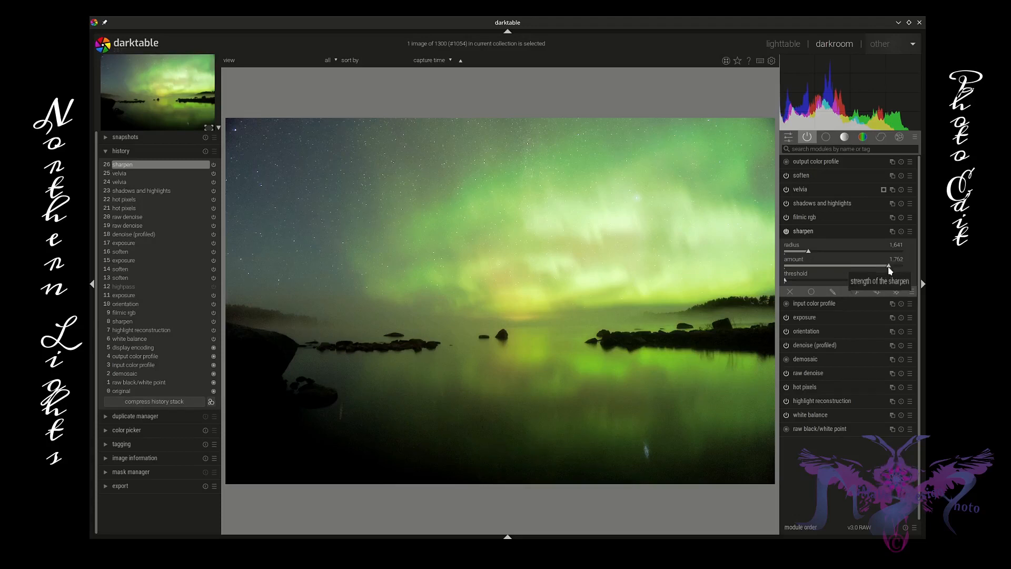
drag(892, 268, 895, 272)
drag(894, 272, 894, 271)
middle_click(394, 364)
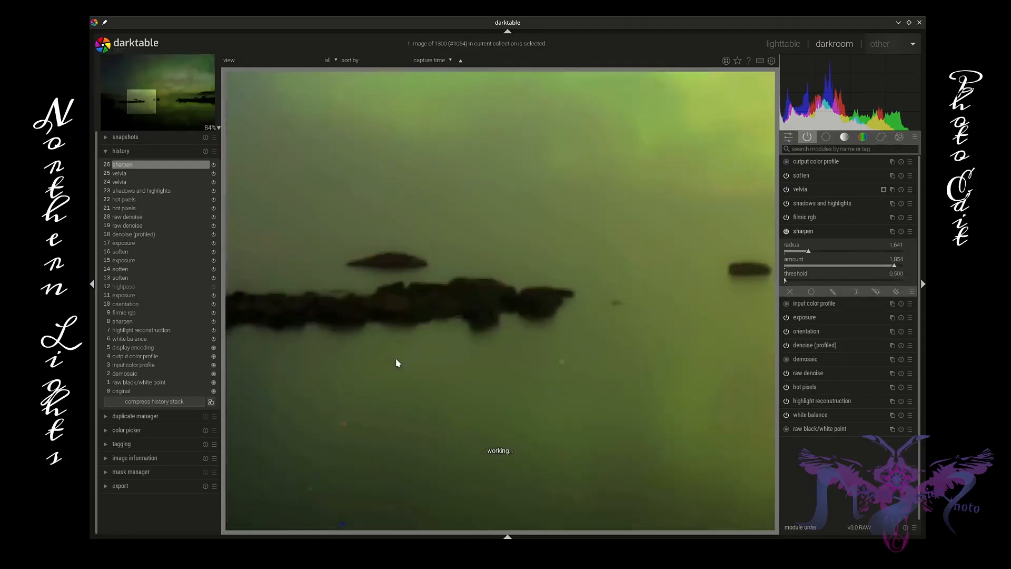
middle_click(420, 371)
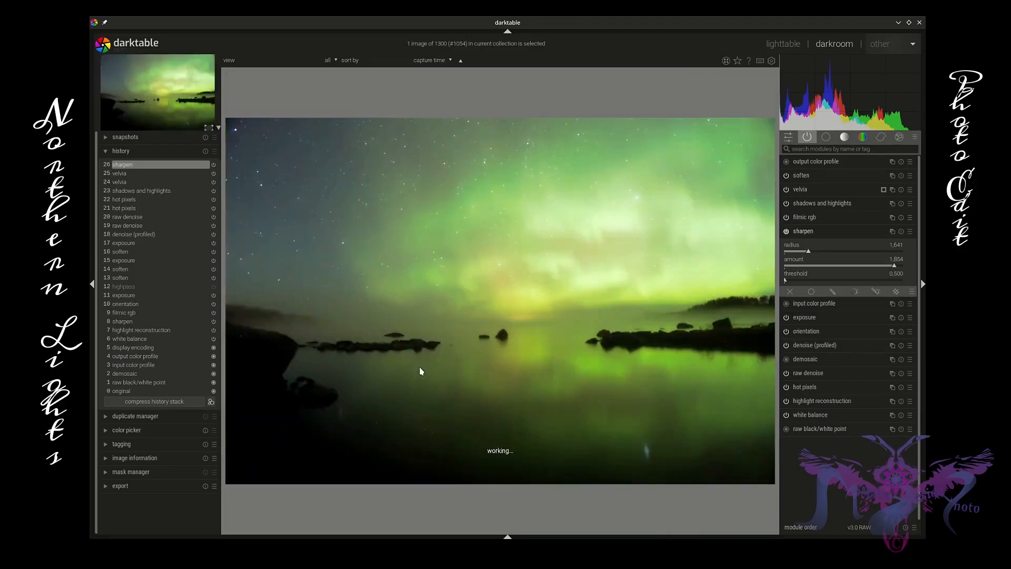
click(818, 230)
Apply the local contrast preset with detail 111%, coarseness 5 and contrast 39, and expand the module.
click(845, 137)
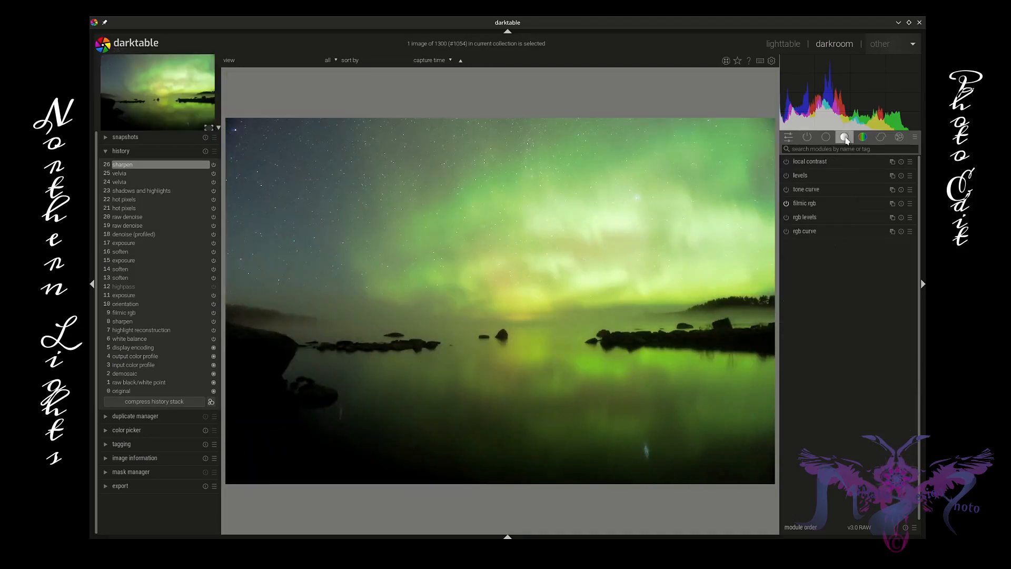
click(912, 164)
click(890, 173)
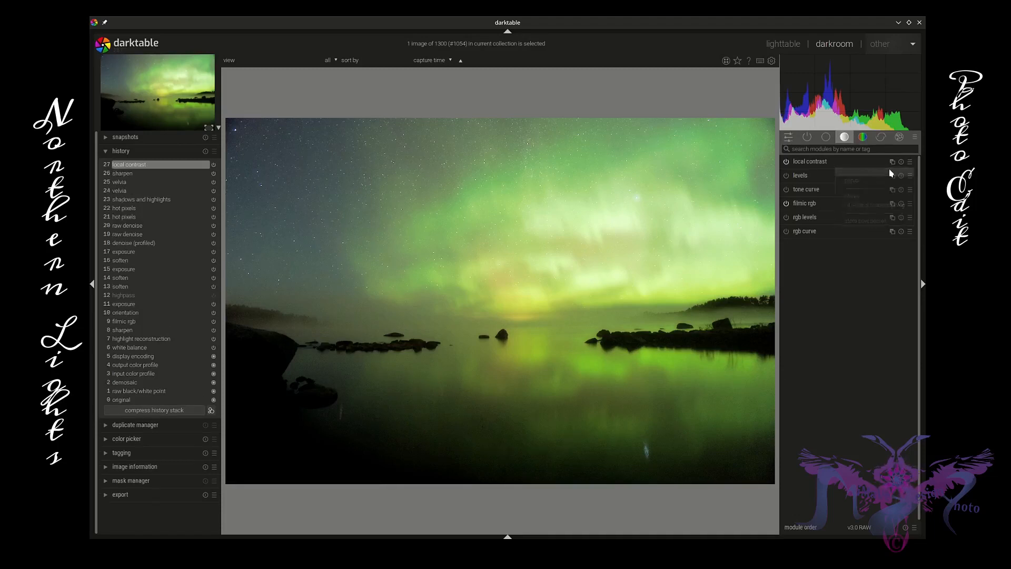
click(842, 164)
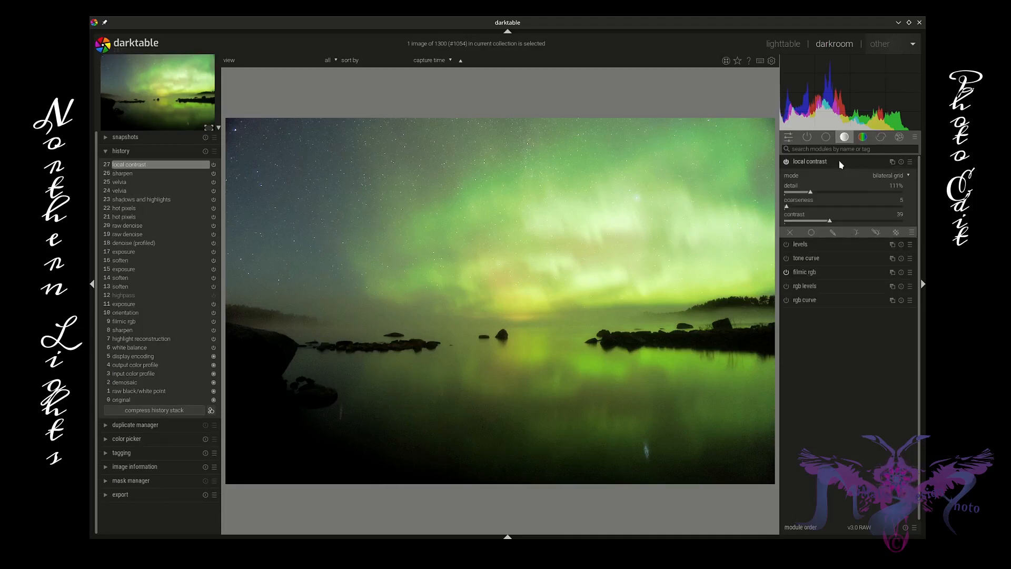
Try the local contrast preset with detail 120%, coarseness 68 and contrast 35, inspect the rocks, and view the available modes.
click(902, 162)
click(883, 184)
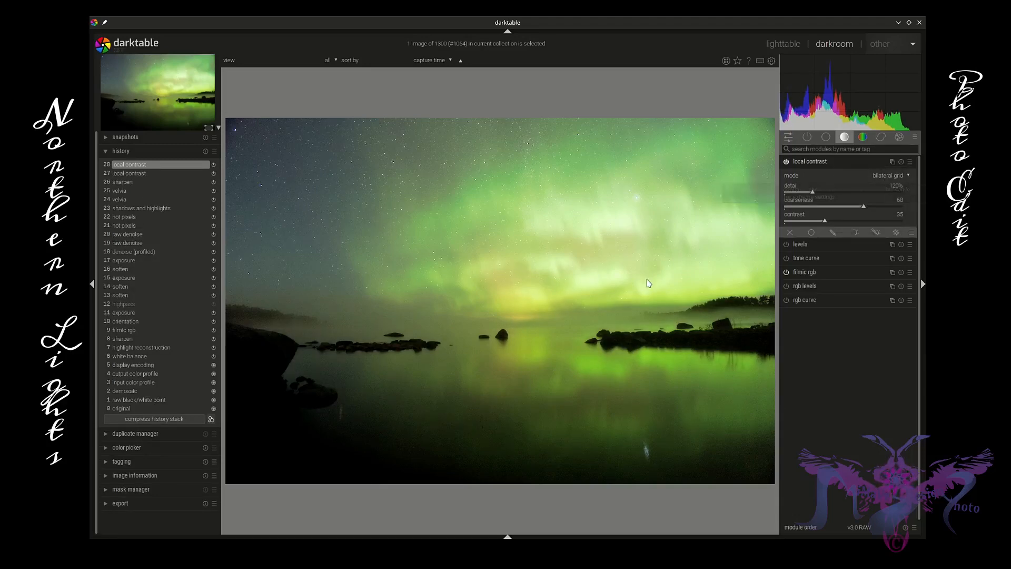
scroll(405, 339, up, 2)
scroll(406, 339, down, 2)
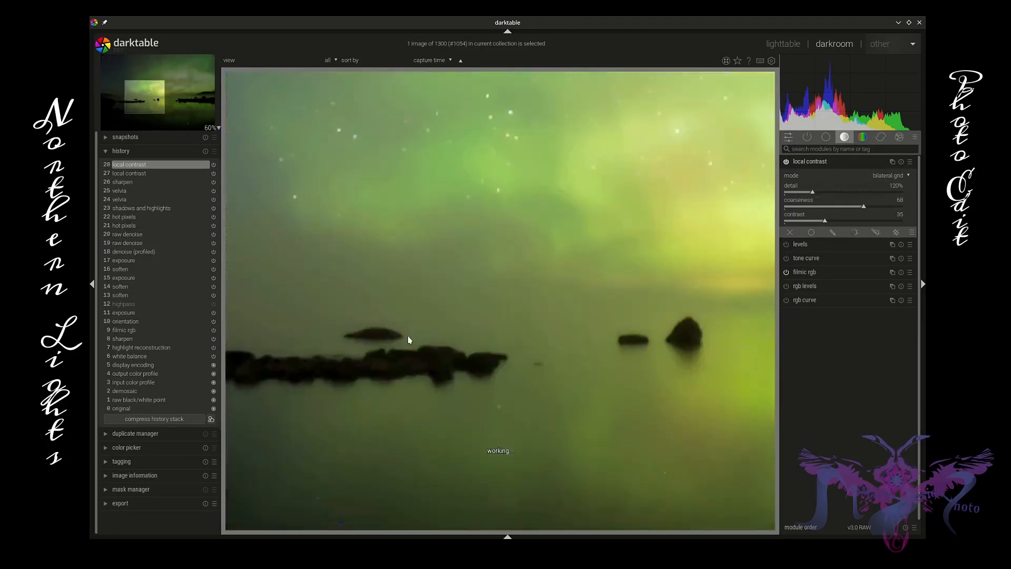
click(898, 177)
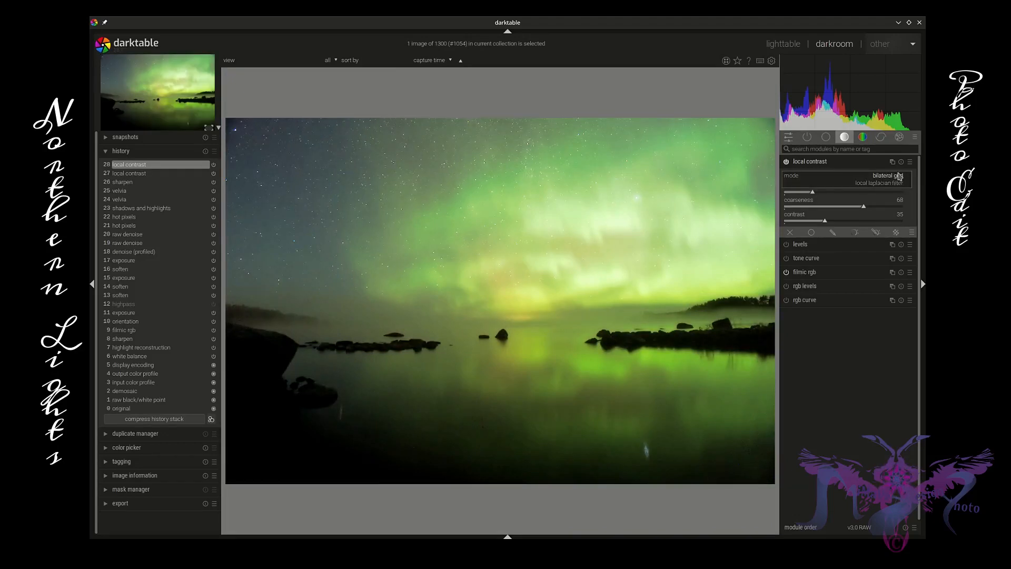
Switch local contrast back to the preset with detail 111%, coarseness 5 and contrast 39, inspect the sky and rocks, and collapse the module.
click(910, 162)
click(891, 172)
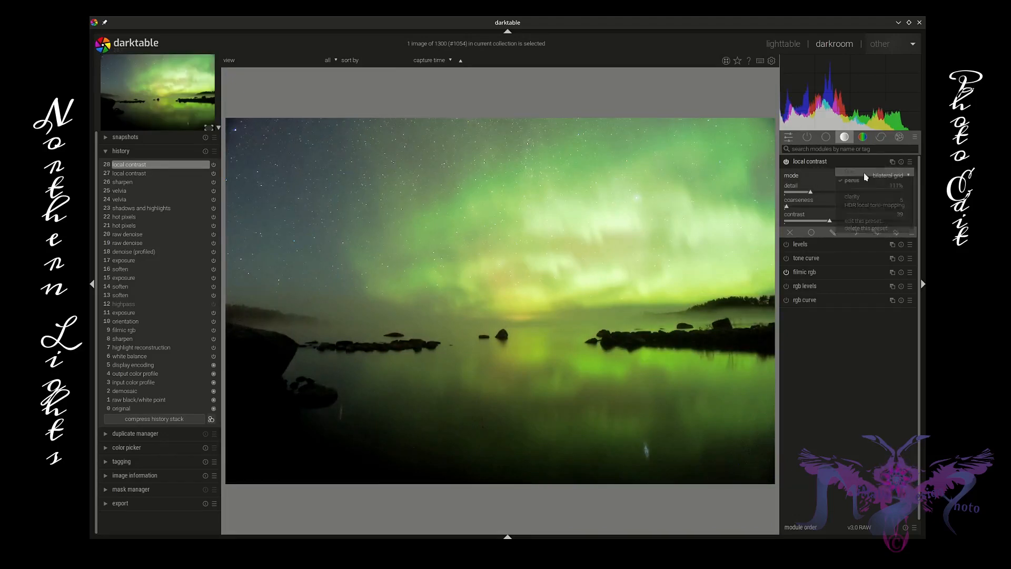
scroll(366, 306, up, 2)
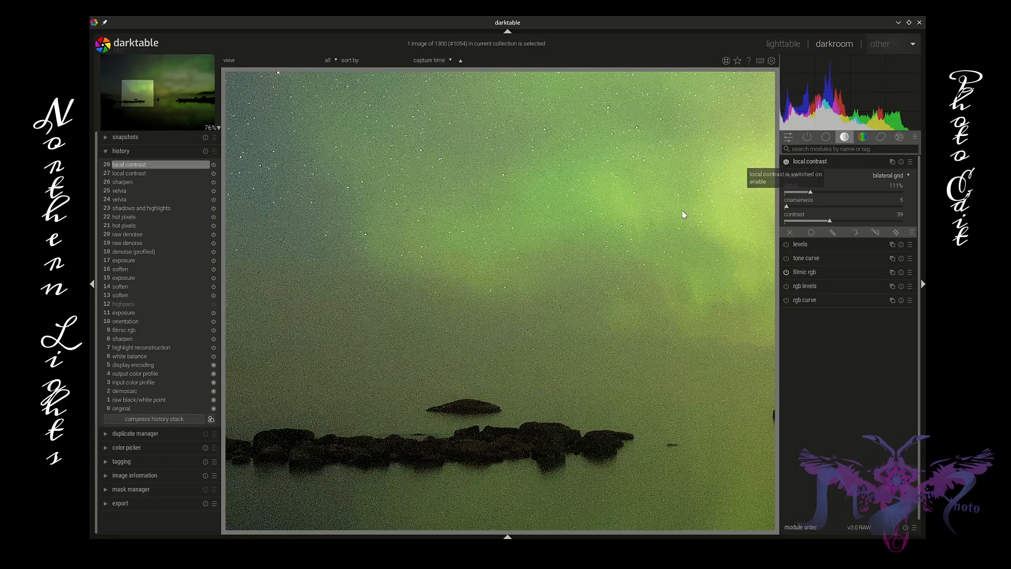
scroll(617, 279, down, 5)
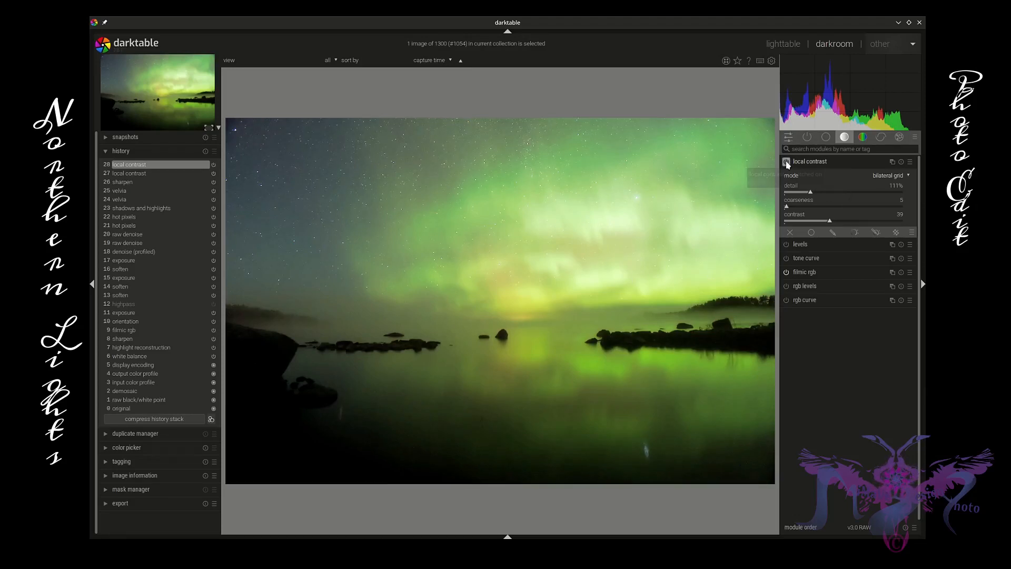
click(831, 162)
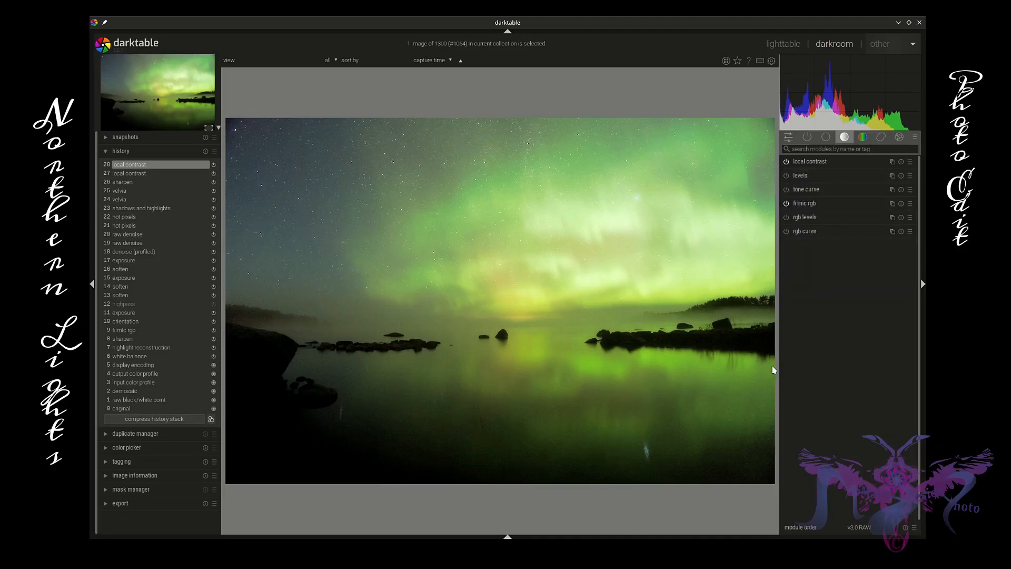
Compare the photo with velvia off and on, leave velvia switched off, and inspect the sky and rocks up close.
click(809, 138)
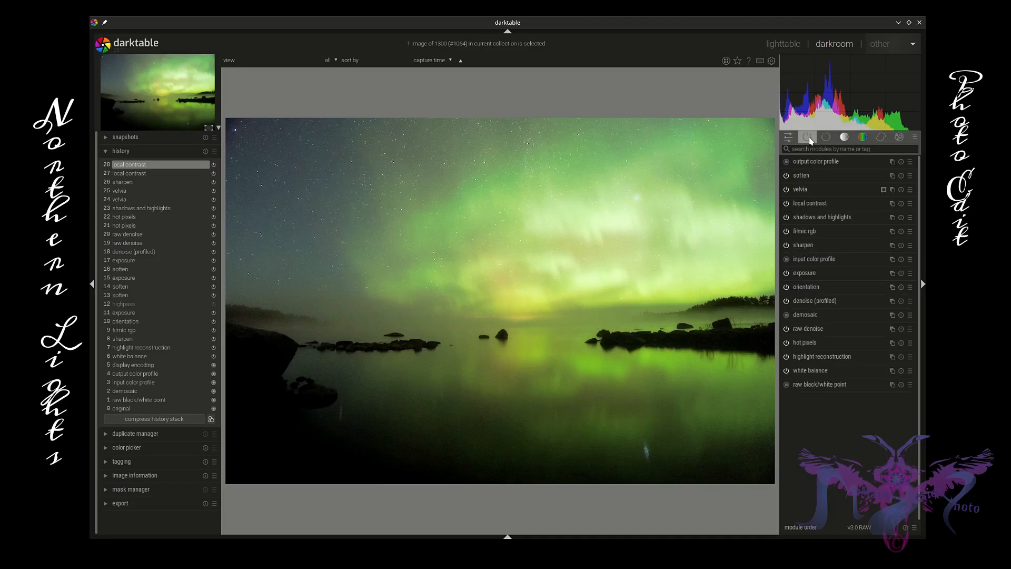
click(787, 189)
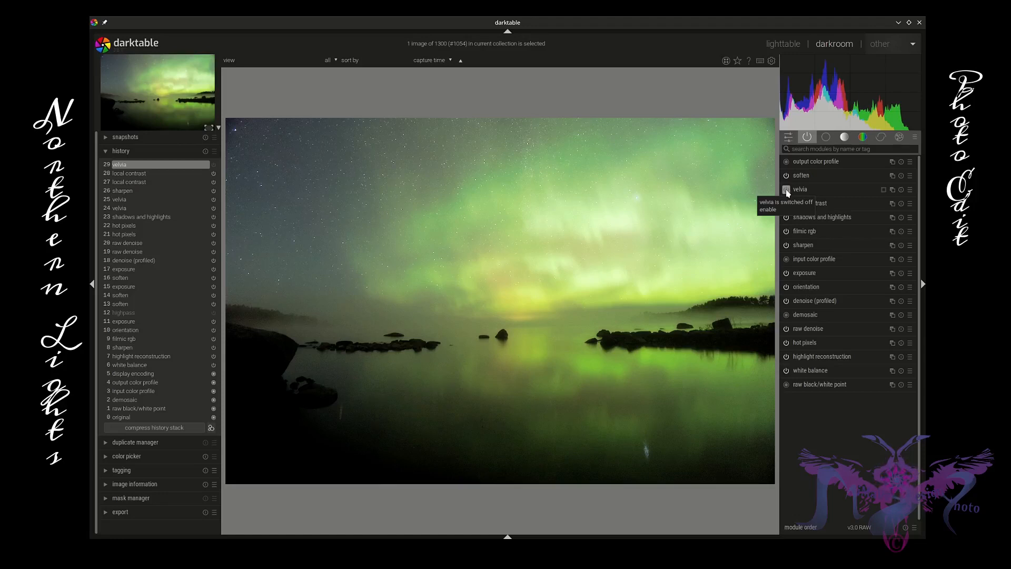
click(786, 189)
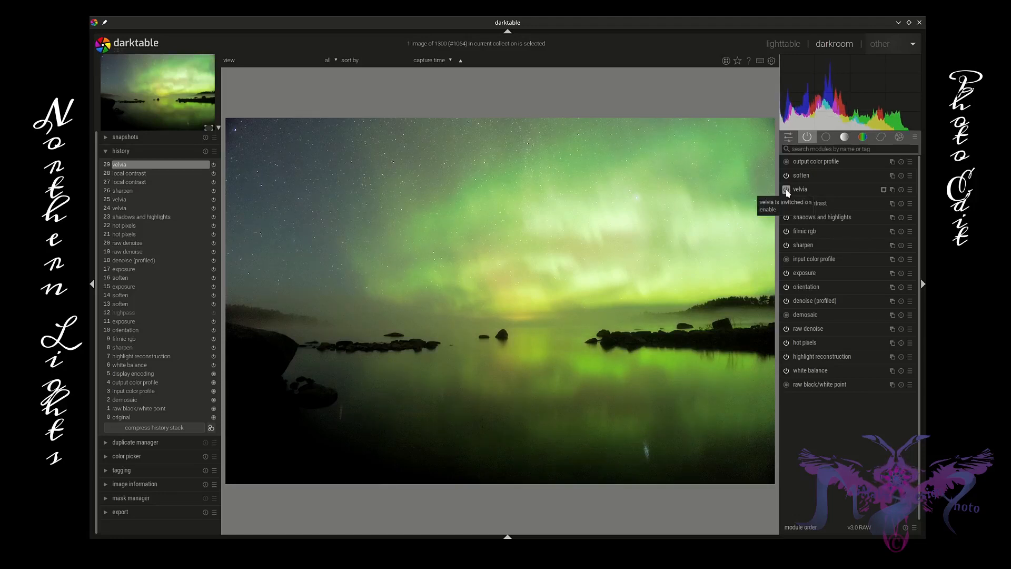
click(786, 189)
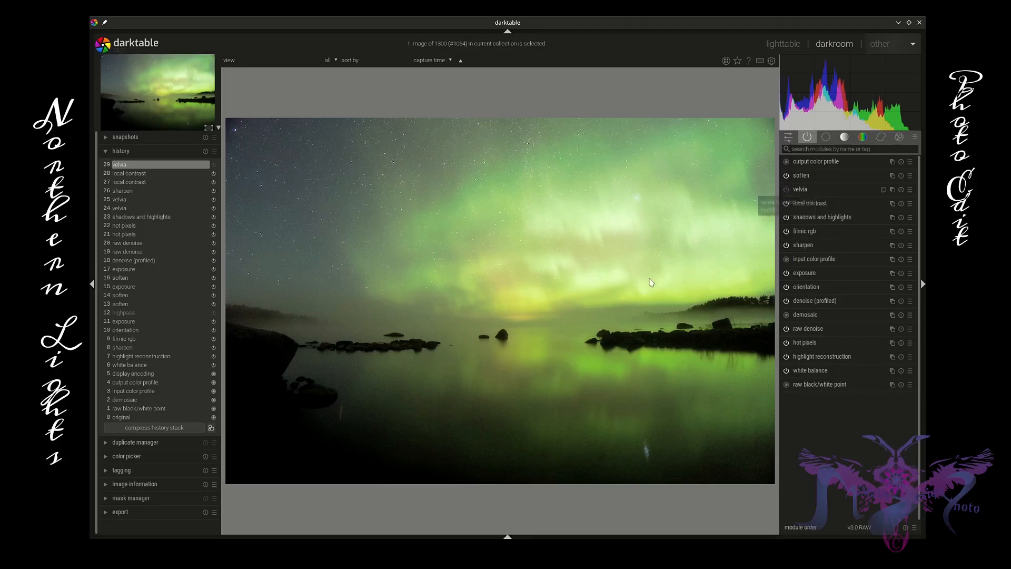
middle_click(356, 353)
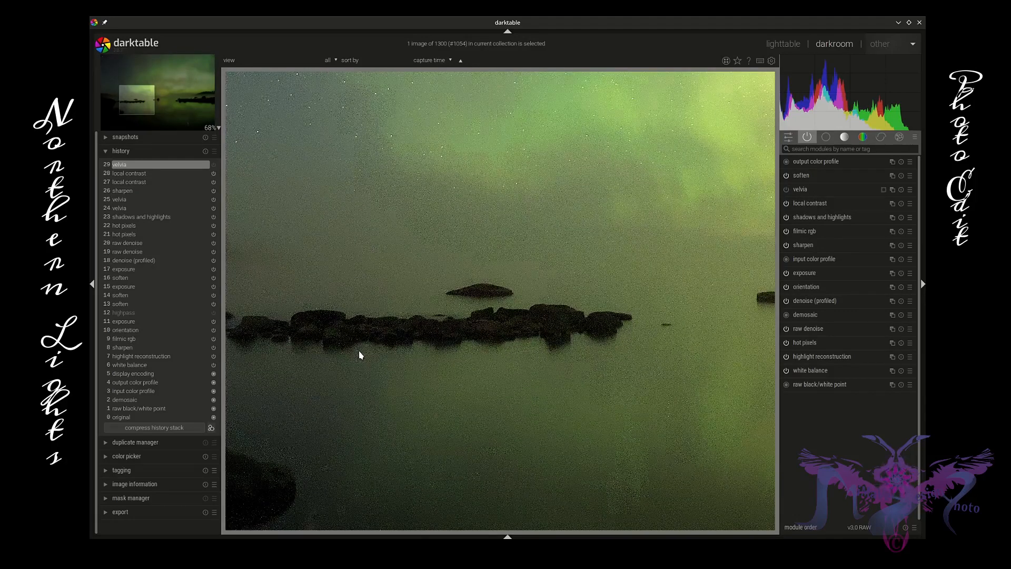
middle_click(370, 318)
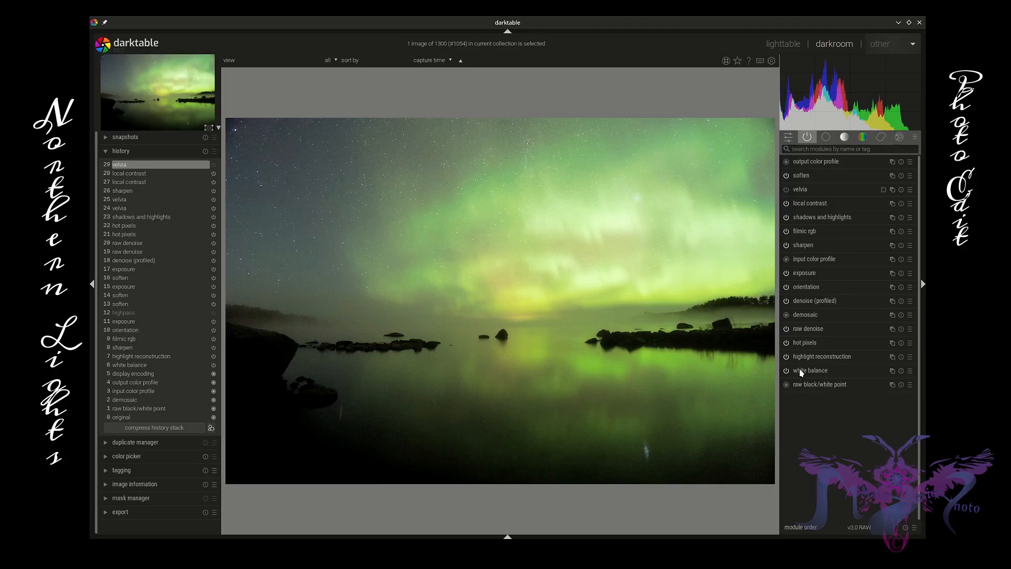
scroll(343, 334, up, 2)
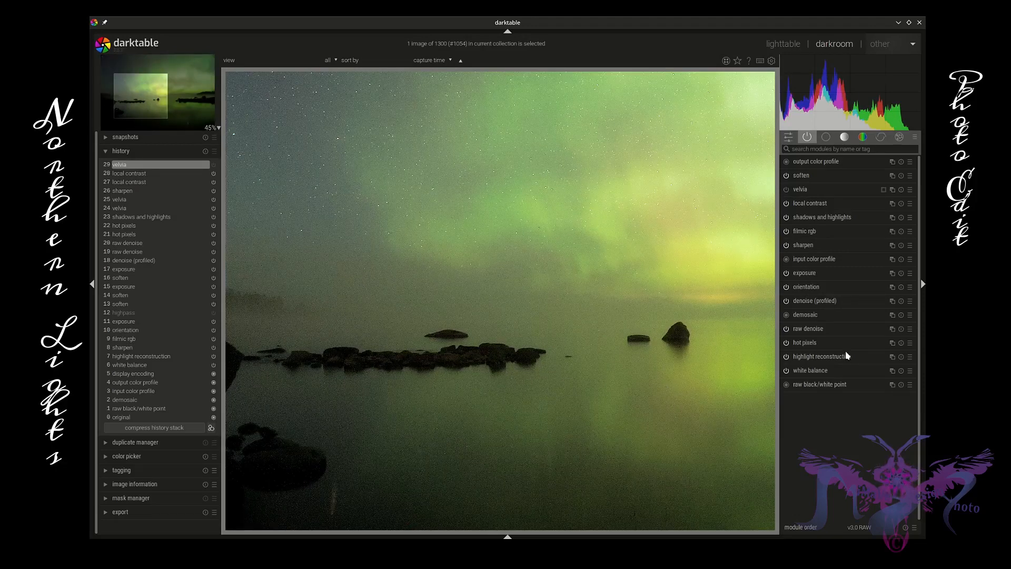
middle_click(429, 345)
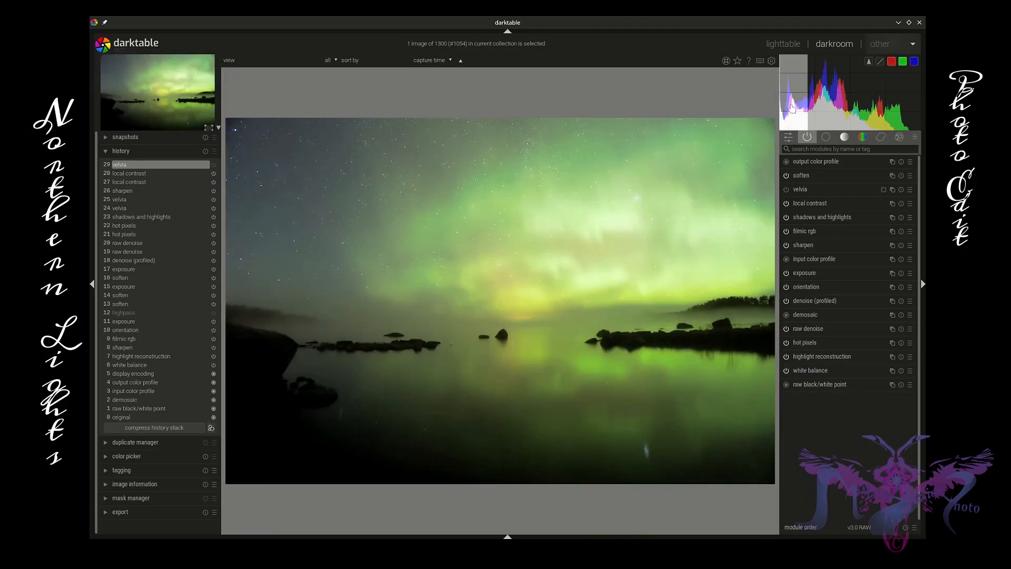
Lower the exposure black point in small increments from the histogram to lighten the darkest areas.
scroll(792, 108, up, 1)
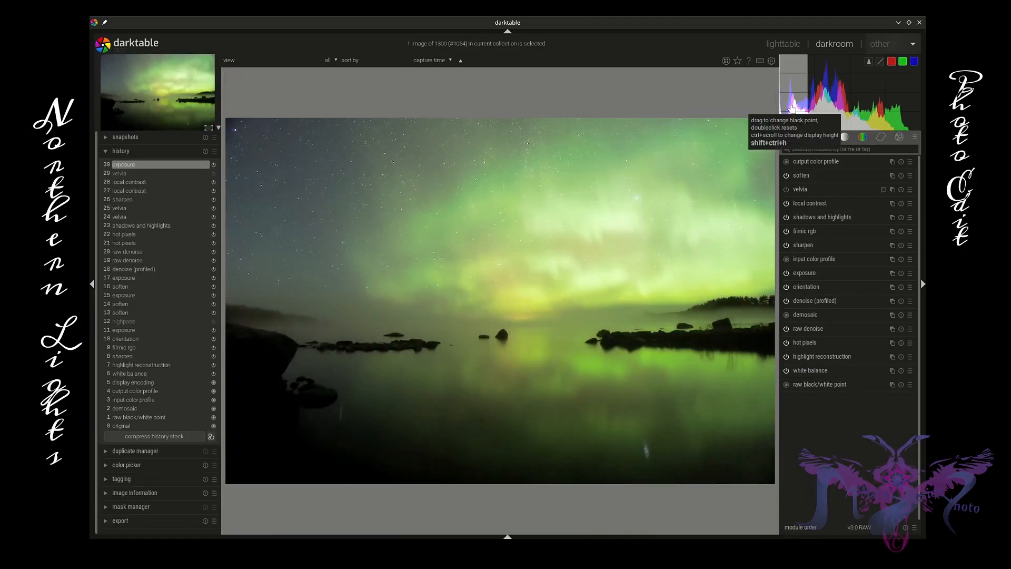
scroll(793, 109, up, 1)
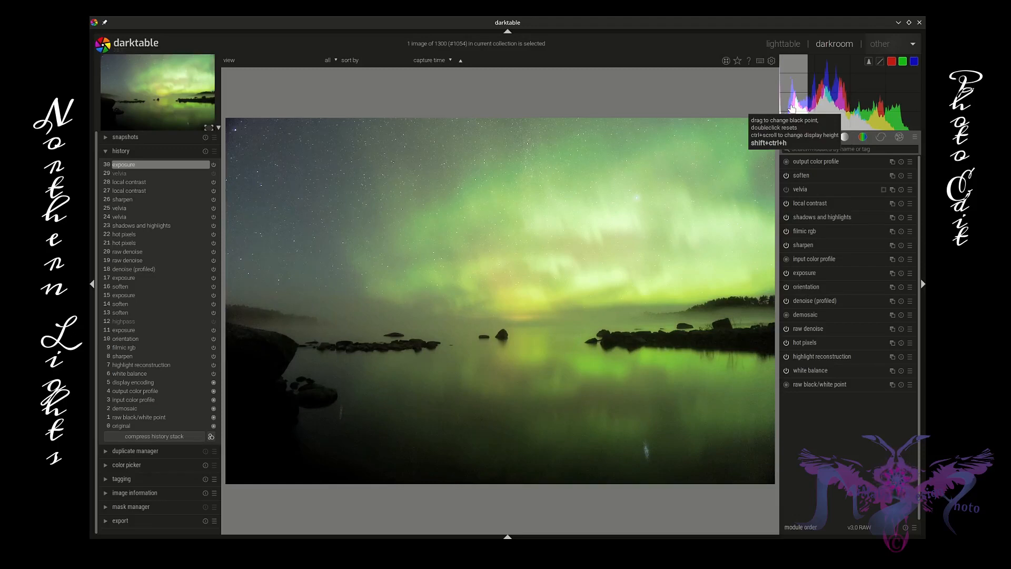
scroll(792, 109, up, 1)
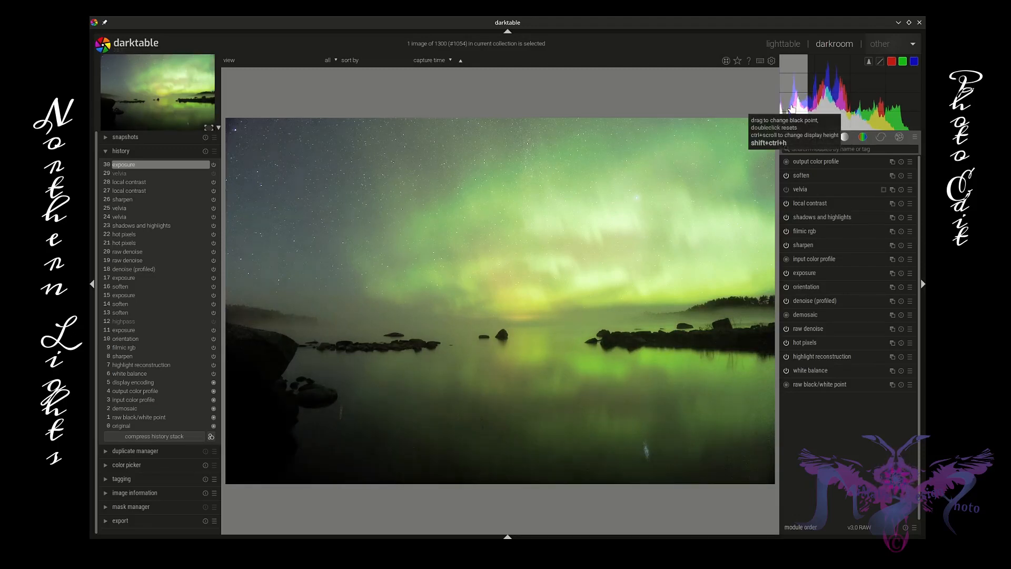
scroll(792, 109, up, 1)
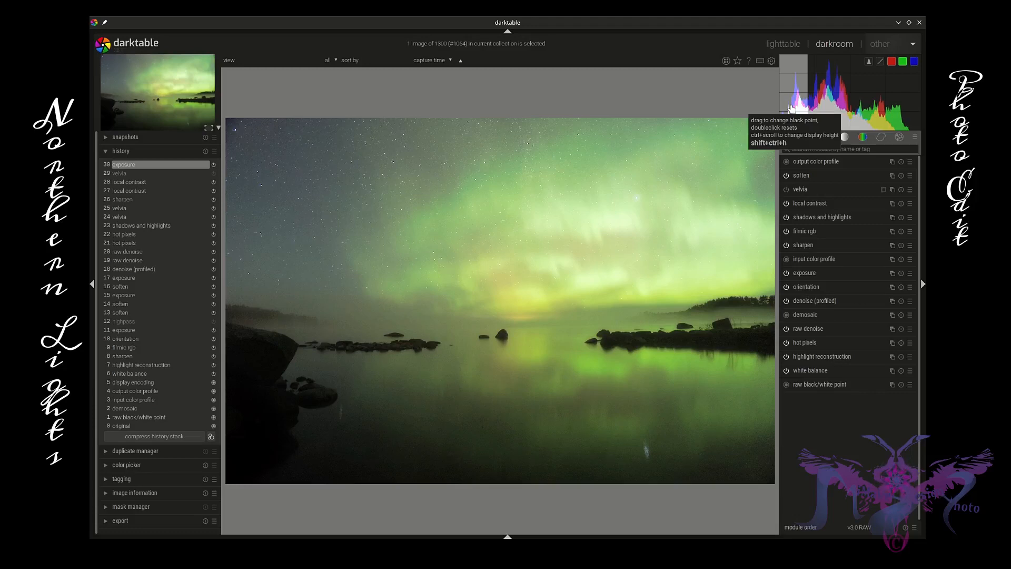
scroll(792, 109, up, 1)
In shadows and highlights, set shadows to -61.96, highlights to -24.07 and white point adjustment to +5.16.
click(826, 217)
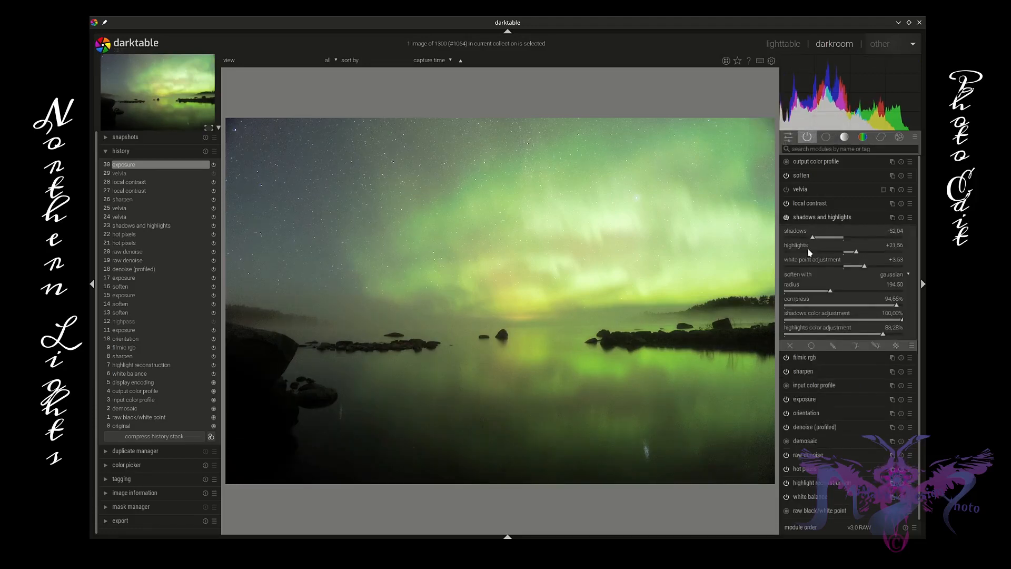
click(812, 237)
drag(810, 238, 804, 238)
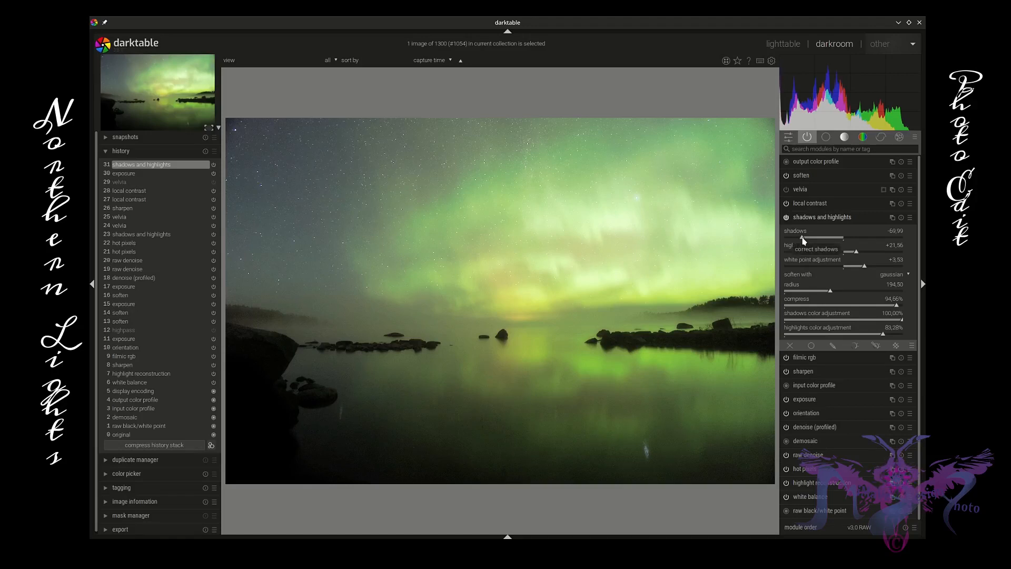
drag(802, 238, 794, 240)
drag(857, 252, 806, 238)
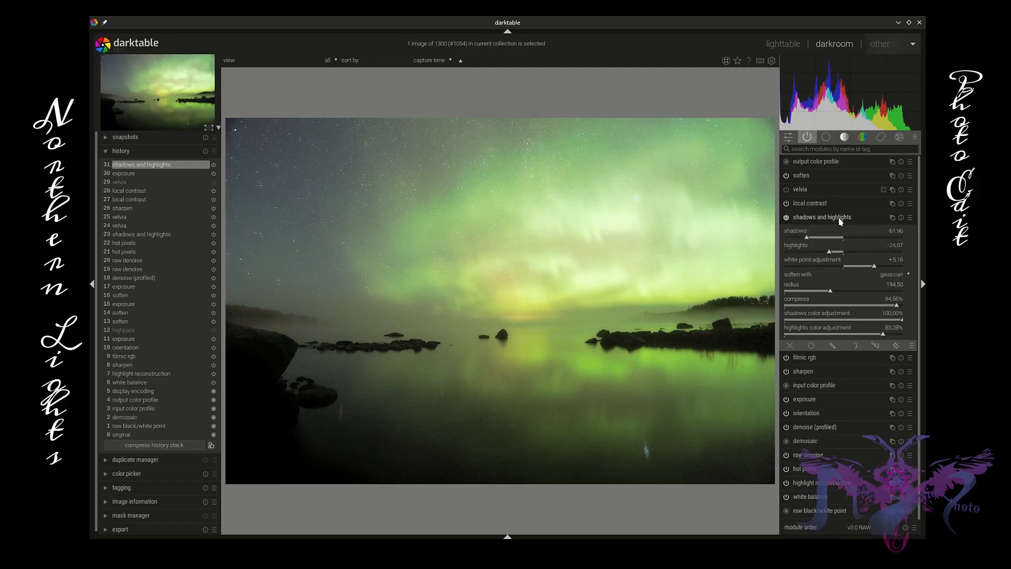
In shadows and highlights, set highlights color adjustment to 0% and shadows color adjustment to 44.78%, and collapse the module.
drag(883, 335, 775, 338)
drag(898, 321, 839, 323)
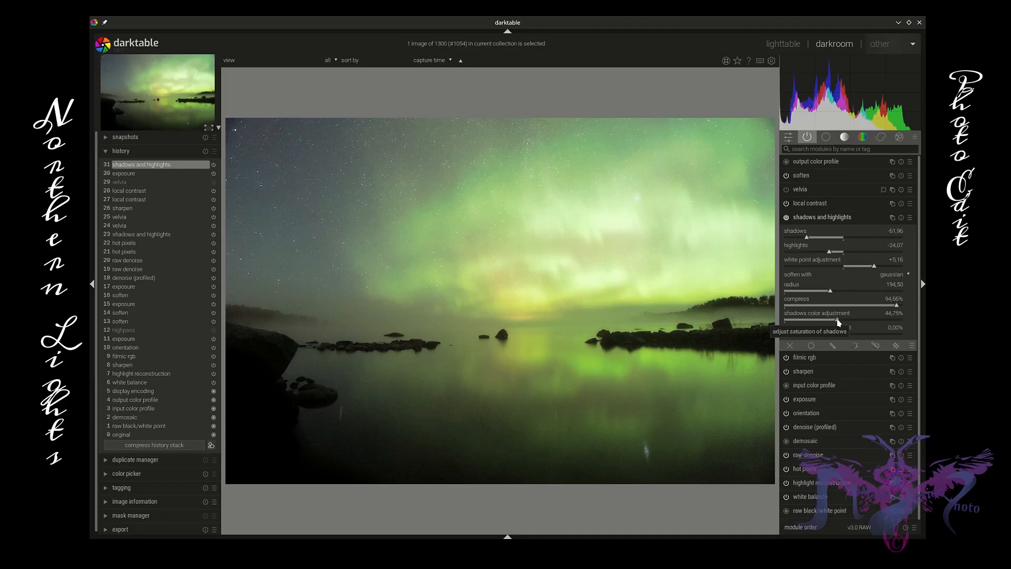
click(831, 218)
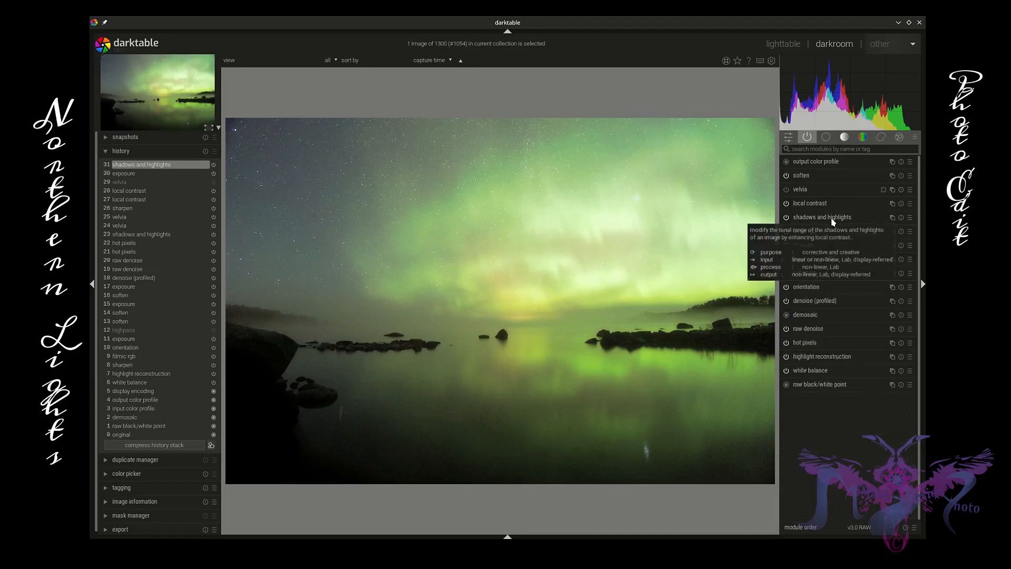
Switch velvia on, try a gray-channel parametric mask range of 16.9, 22.7, 22.7 and 48.6, and reset the range.
click(786, 189)
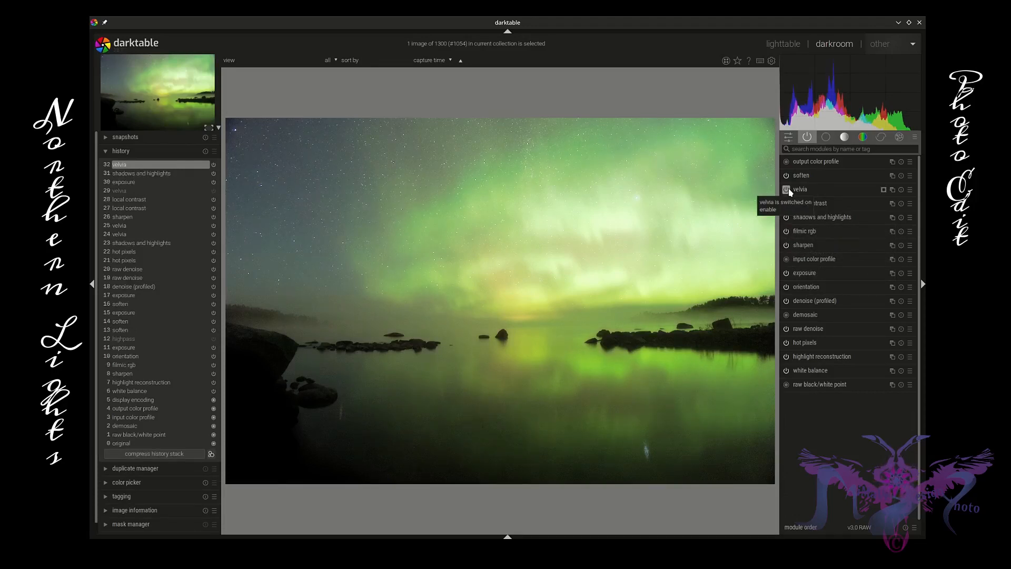
click(833, 188)
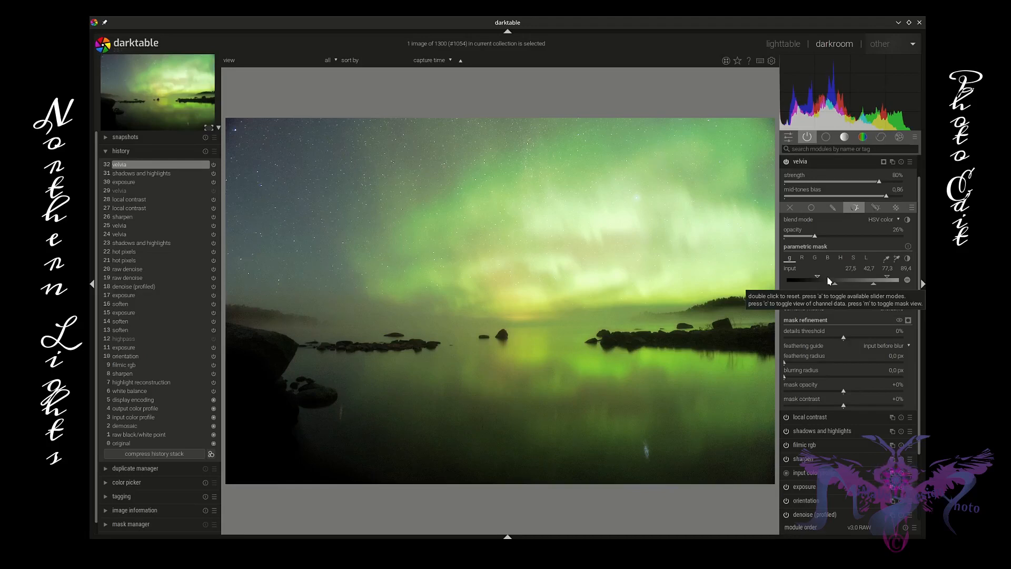
drag(818, 278, 806, 280)
mouse_move(874, 287)
mouse_down()
mouse_move(910, 286)
mouse_move(815, 280)
mouse_move(840, 280)
mouse_up()
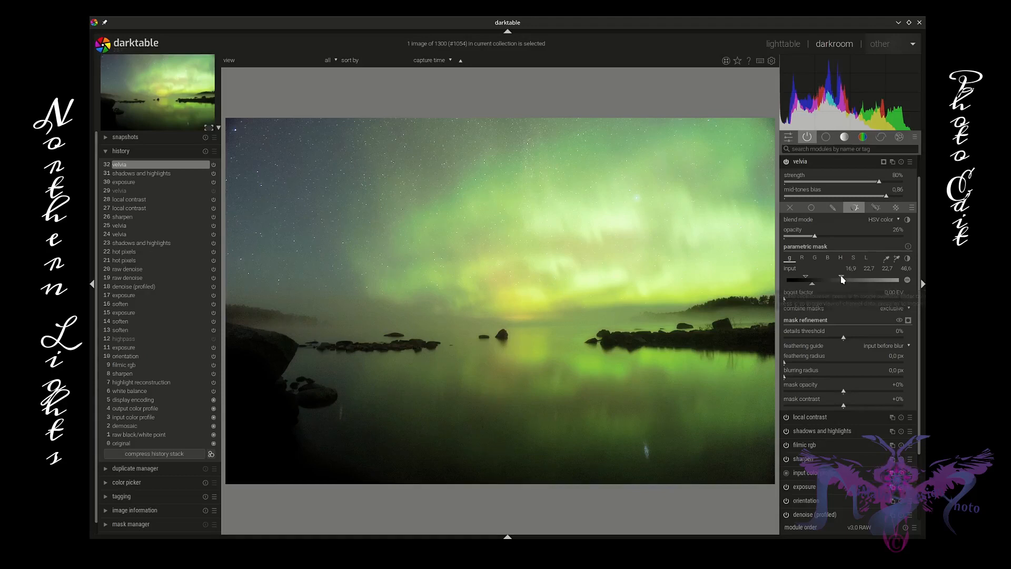
double_click(870, 282)
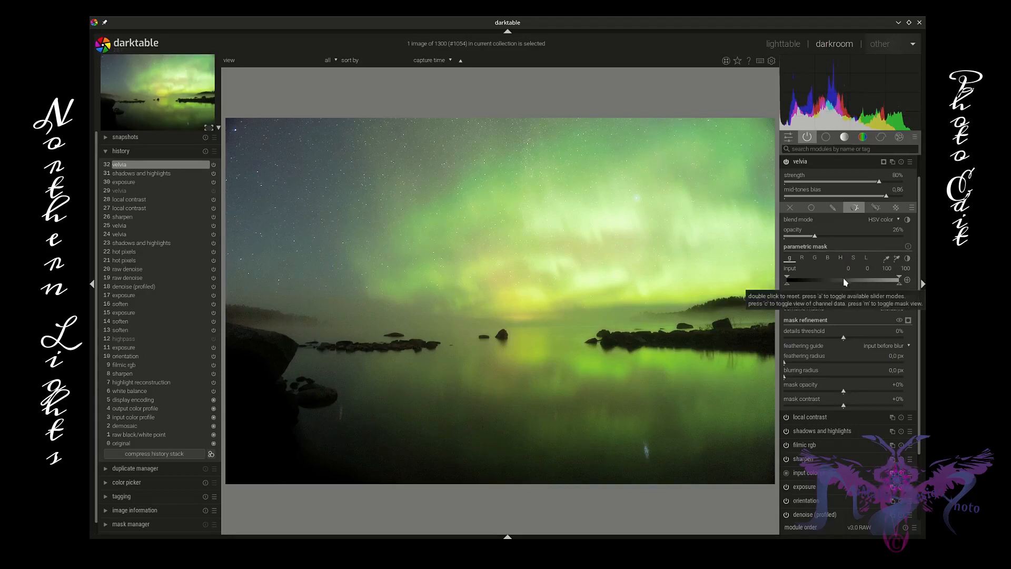
Try velvia's gray-channel mask with inverted polarity and an input range of 16.1, 36.5, 62.0 and 83.1, and restore the polarity.
click(908, 283)
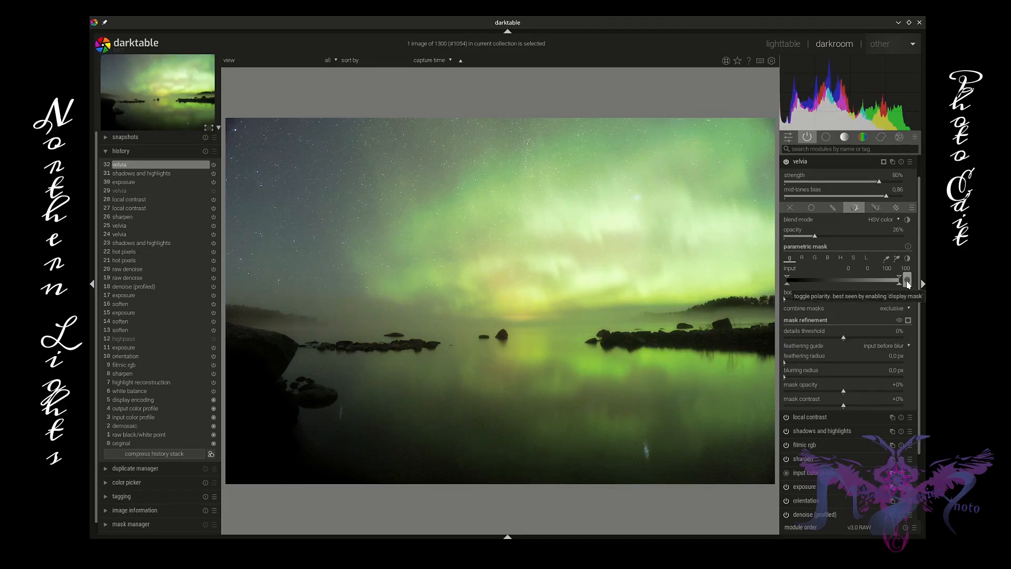
mouse_move(789, 287)
mouse_down()
mouse_move(829, 291)
mouse_move(806, 280)
mouse_up()
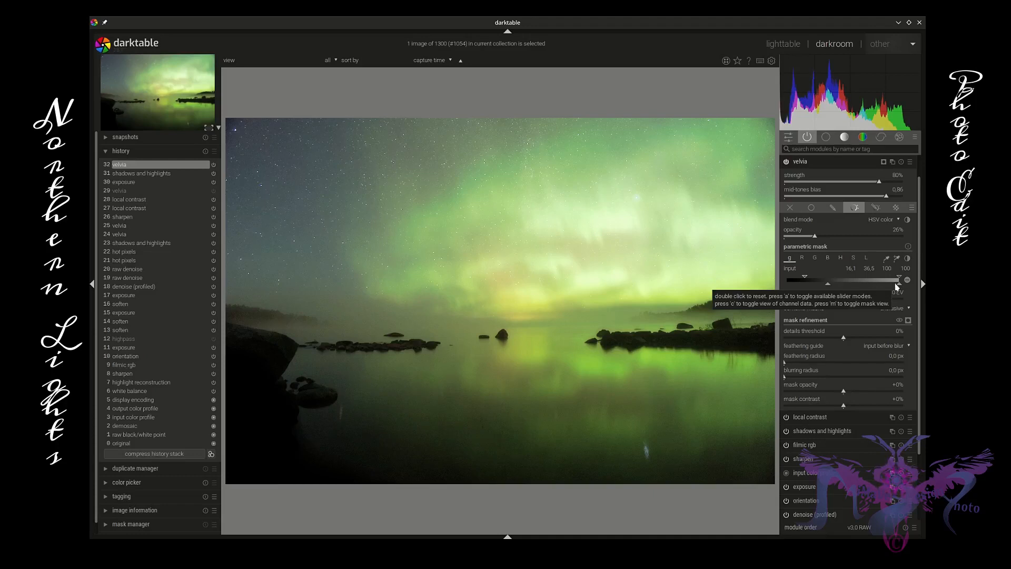
mouse_move(899, 284)
mouse_down()
mouse_move(857, 287)
mouse_move(910, 282)
mouse_move(881, 281)
mouse_up()
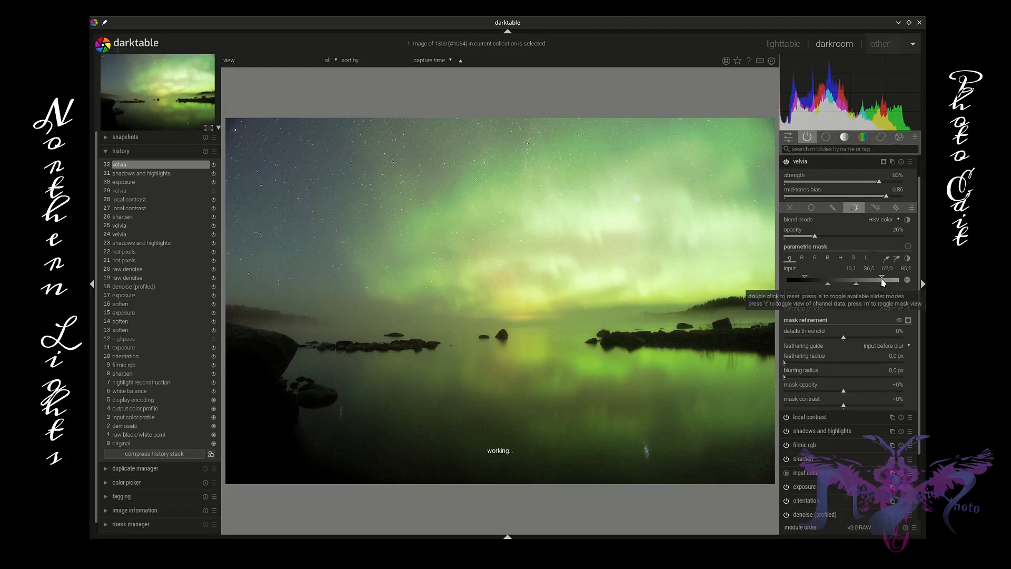
click(909, 280)
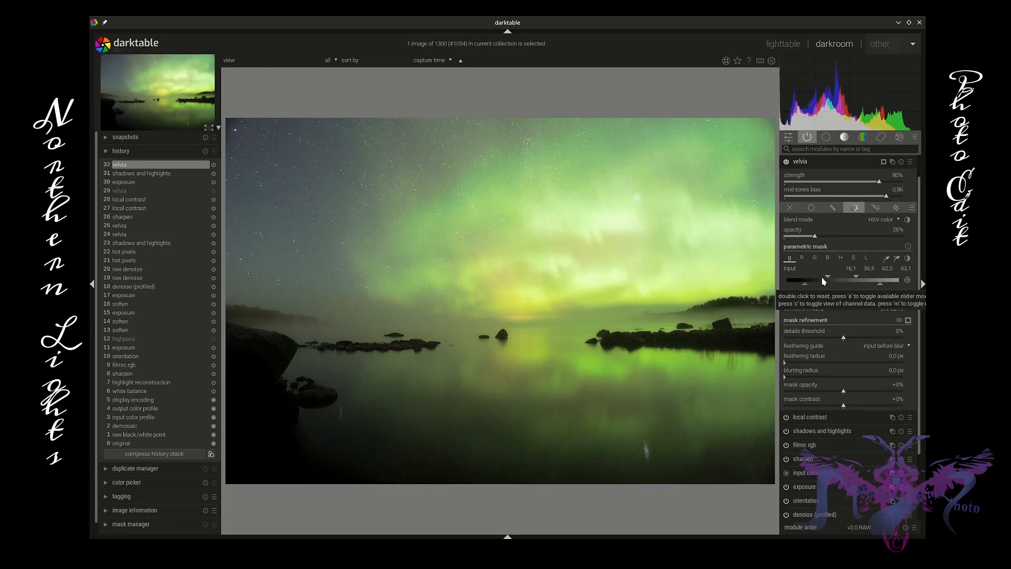
Set velvia's gray-channel mask range to 9.8, 20.4, 40.4 and 58.0, switch velvia off and collapse the module.
drag(827, 279, 787, 280)
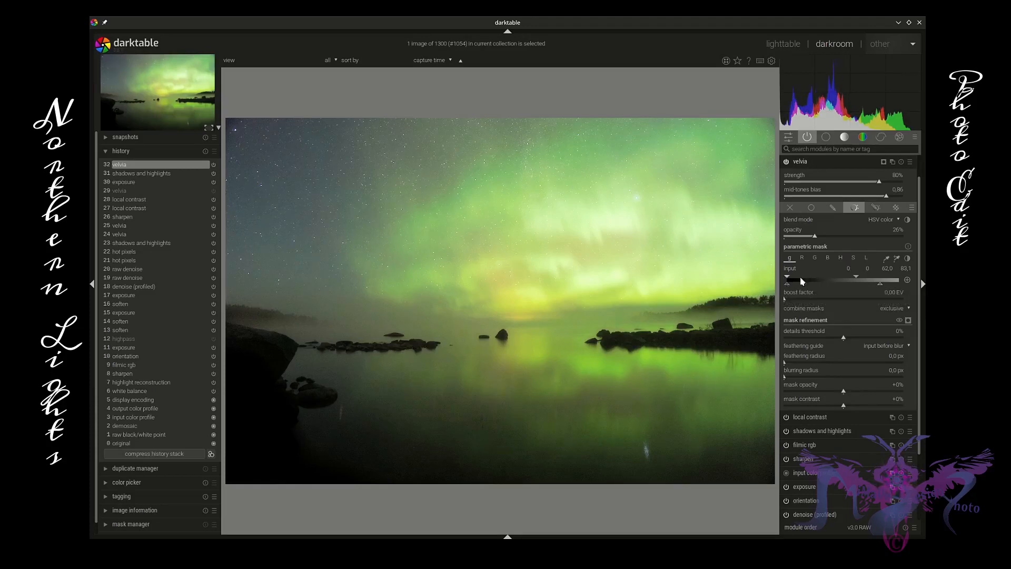
mouse_move(855, 278)
mouse_down()
mouse_move(902, 281)
mouse_move(833, 279)
mouse_up()
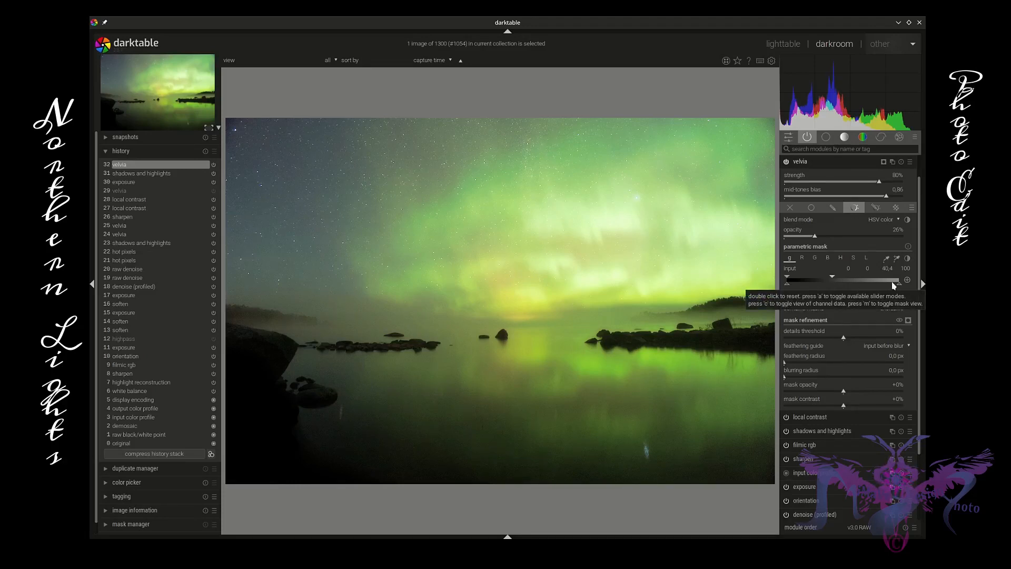
drag(898, 284, 854, 287)
mouse_move(788, 279)
mouse_down()
mouse_move(816, 280)
mouse_move(797, 288)
mouse_move(811, 280)
mouse_up()
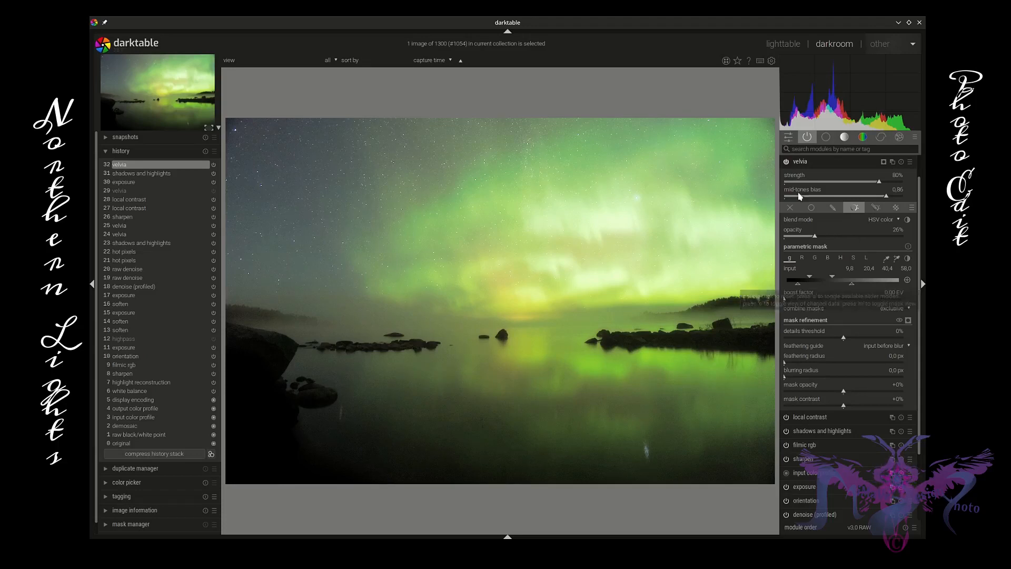
click(787, 162)
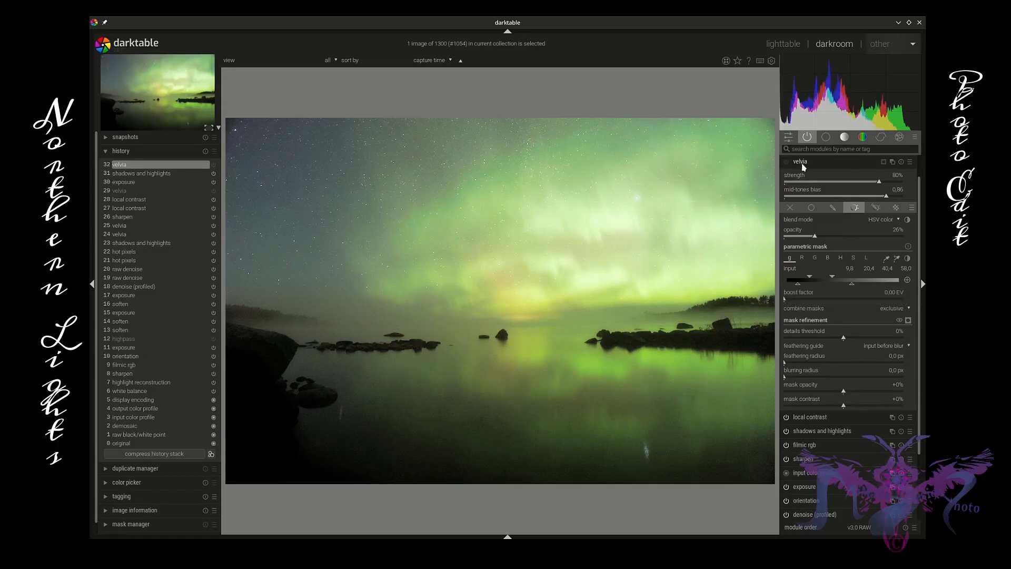
click(823, 162)
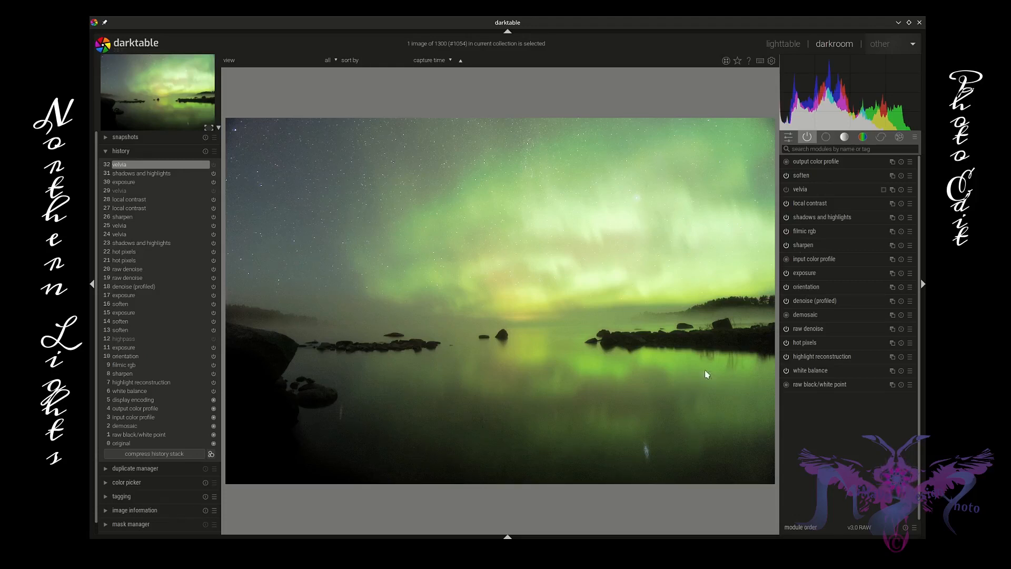
Add a new instance of soften and try the softlight preset with size 6%, brightness 1.08 EV and mix 97%.
mouse_move(825, 206)
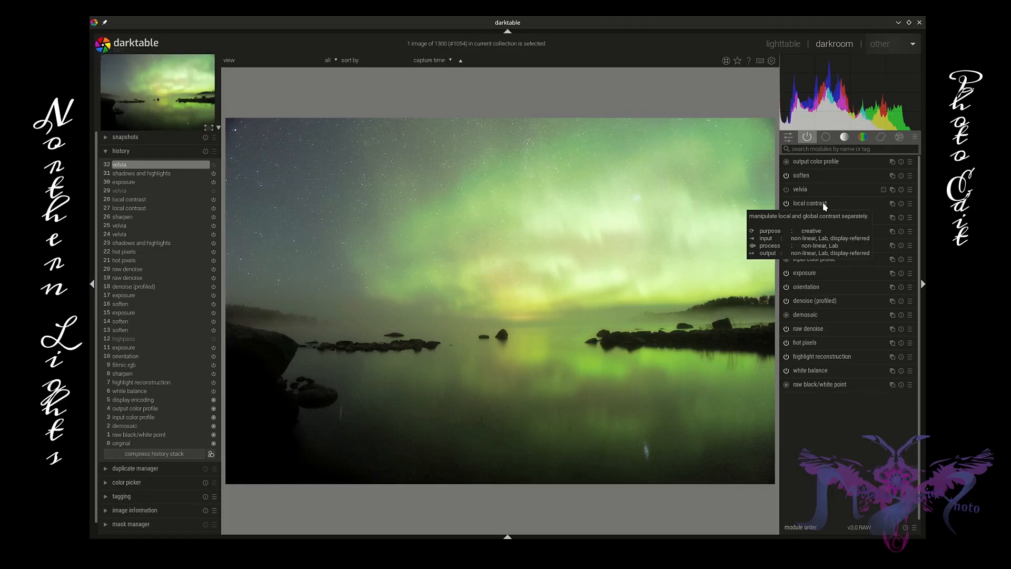
click(900, 138)
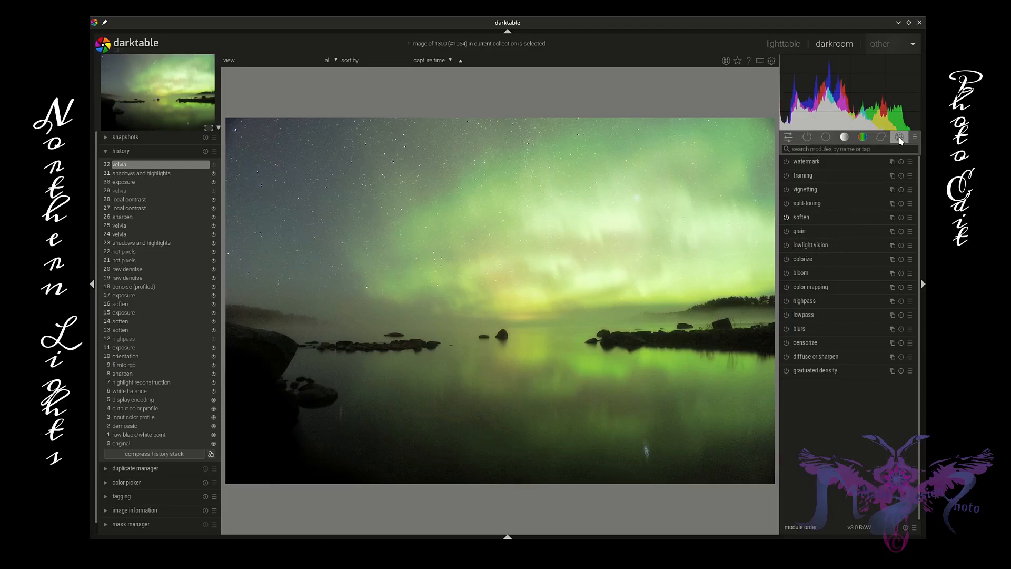
click(892, 219)
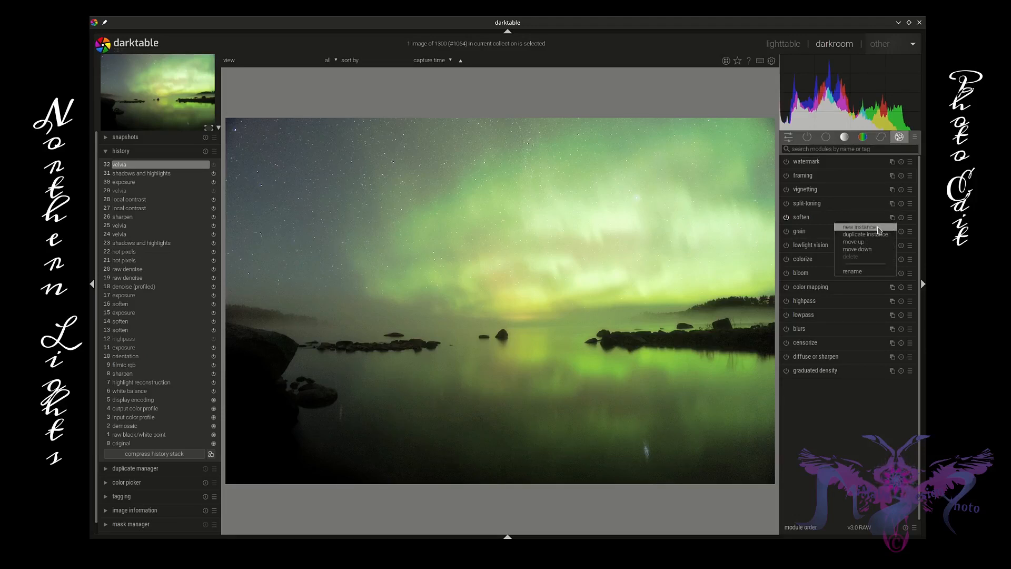
click(879, 230)
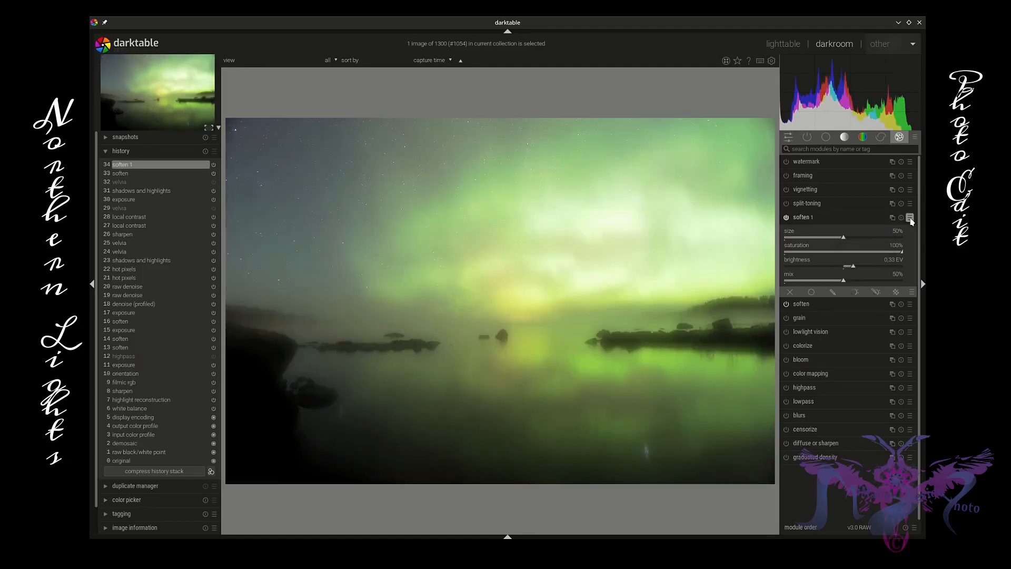
click(910, 218)
click(901, 227)
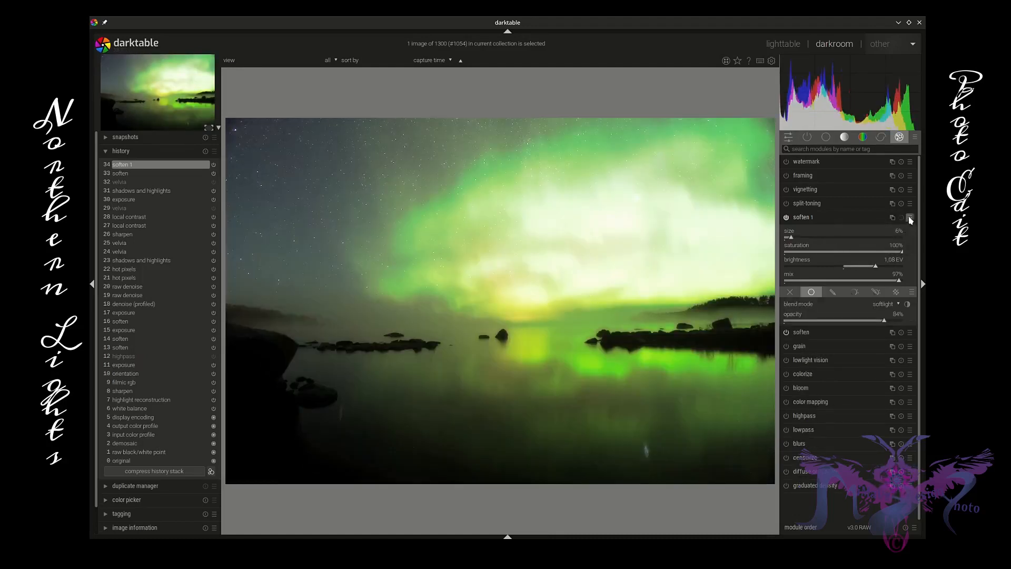
Apply the softlight preset with size 29% to the second soften instance and lower its opacity to 34%.
click(910, 217)
click(899, 237)
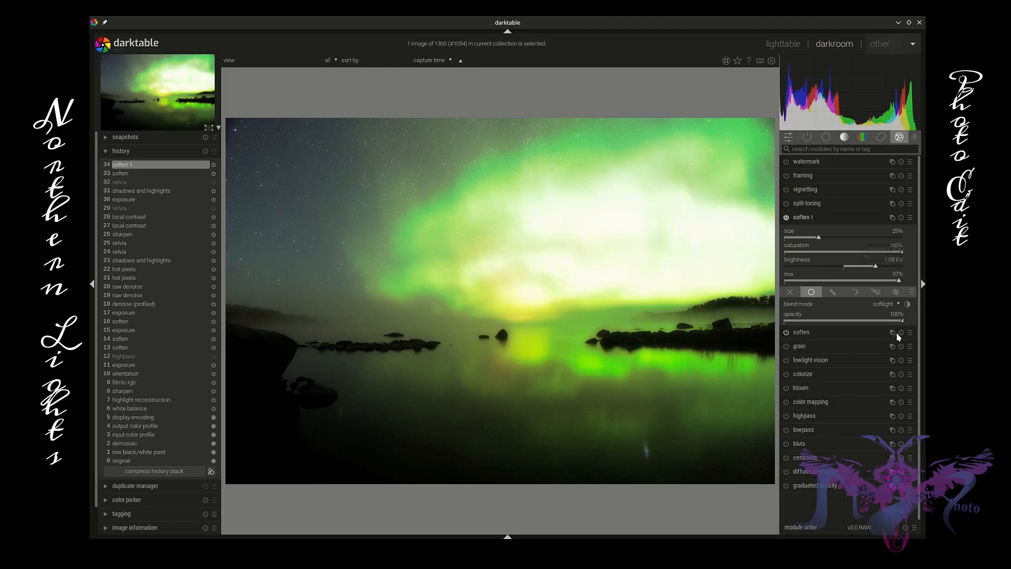
drag(900, 322, 826, 328)
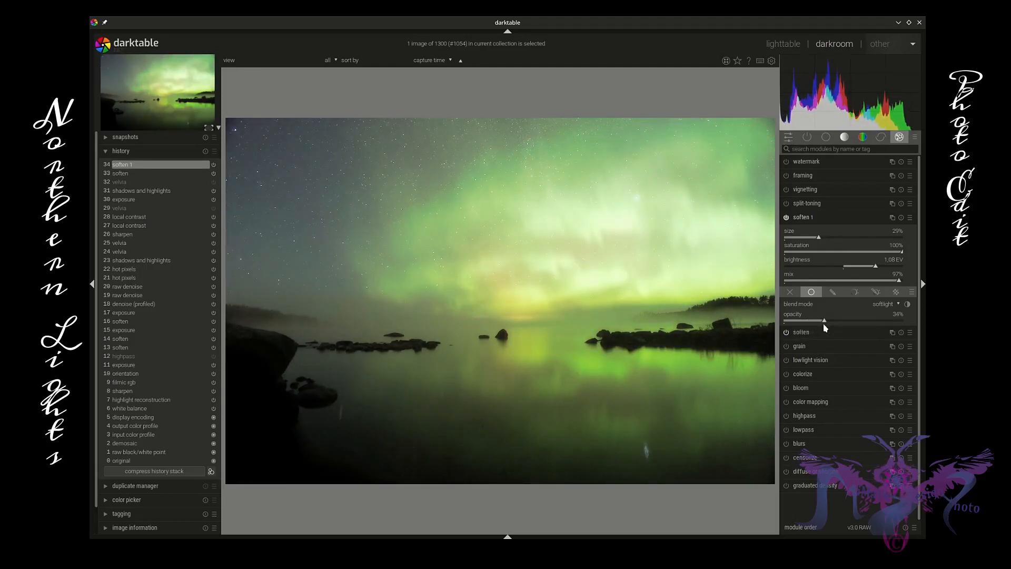
Reapply the 29% size soften preset at 11% opacity, revert the history to before the second instance, and inspect the photo up close.
click(910, 217)
click(887, 240)
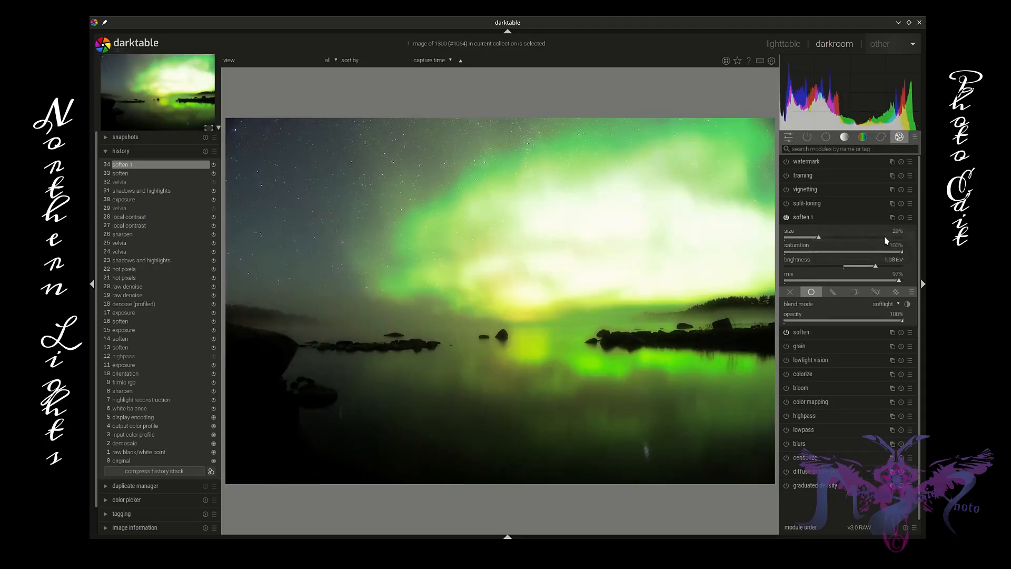
drag(906, 322, 798, 323)
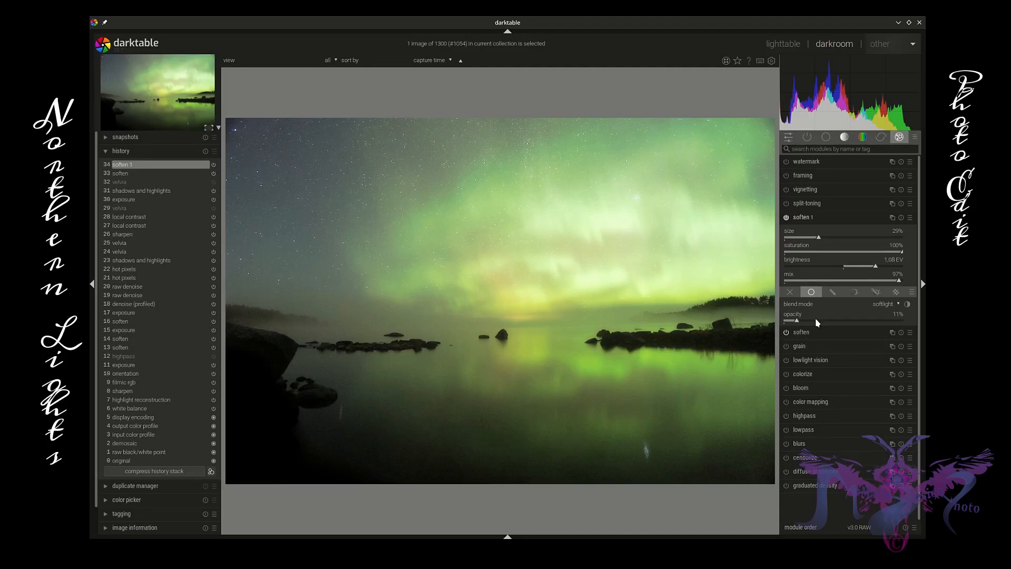
click(158, 174)
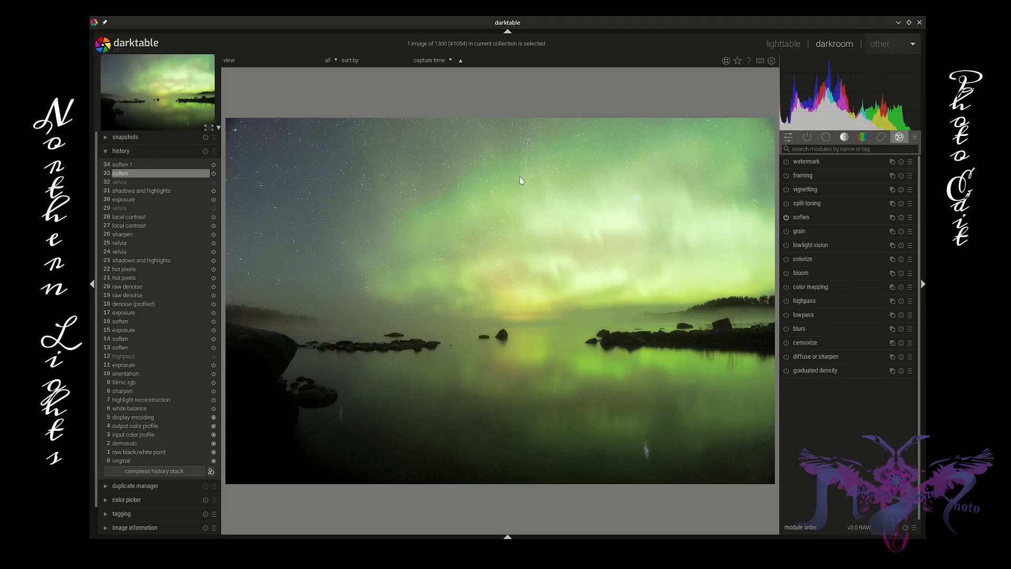
scroll(327, 348, up, 3)
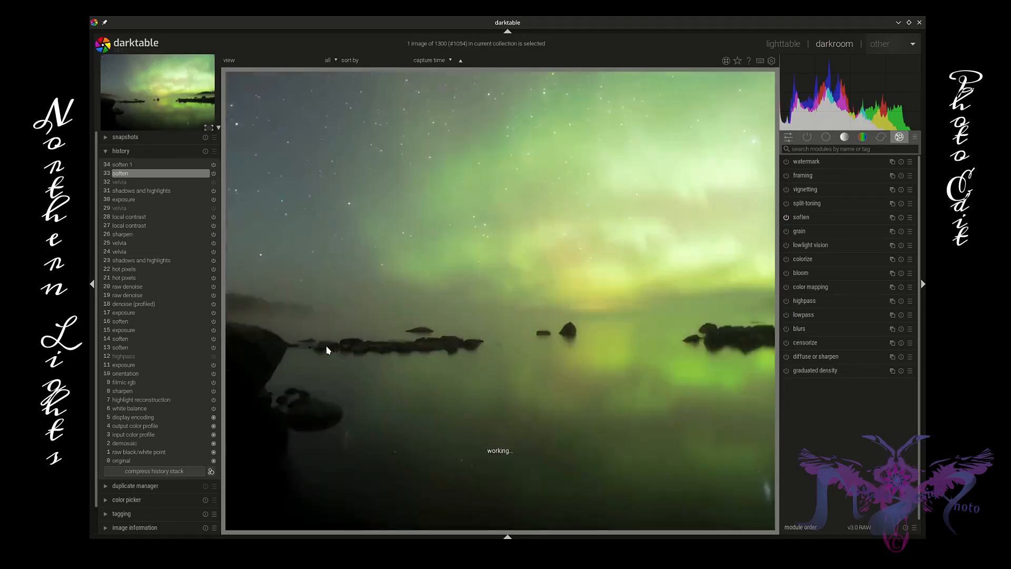
scroll(327, 345, down, 3)
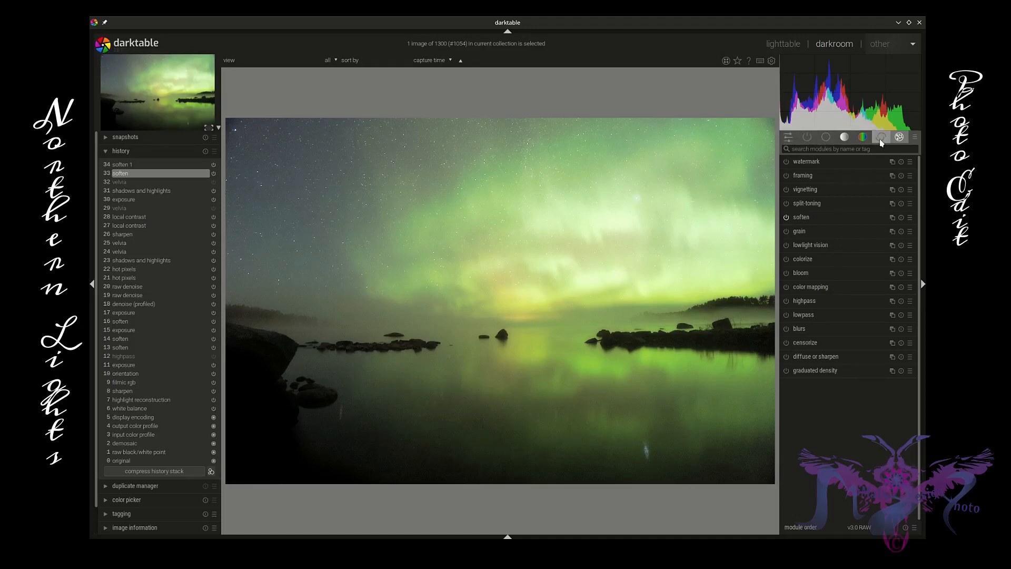
Apply the highpass preset with hardlight blending and 100% sharpness, and set its contrast boost to 9%.
click(910, 302)
click(892, 312)
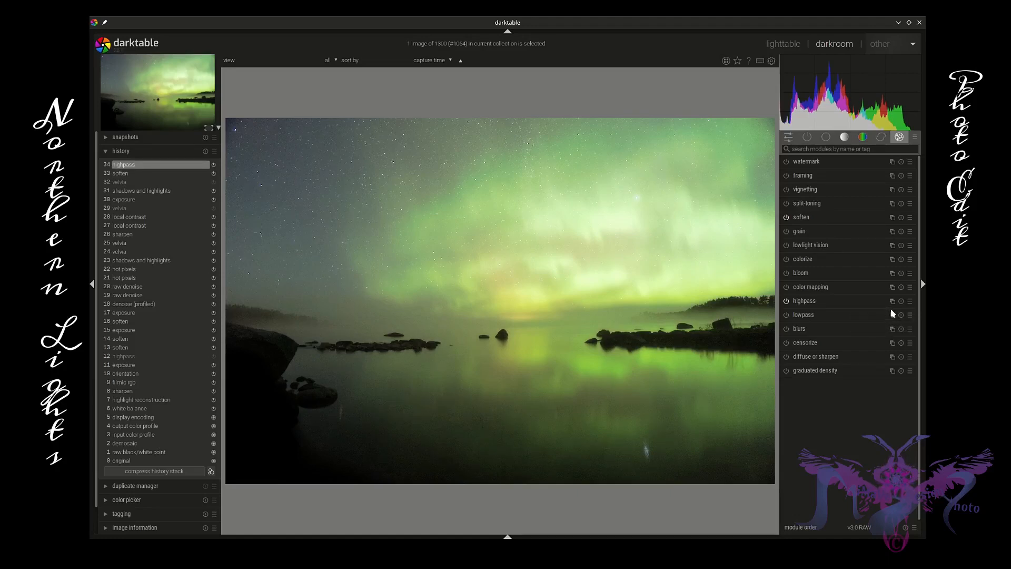
click(849, 302)
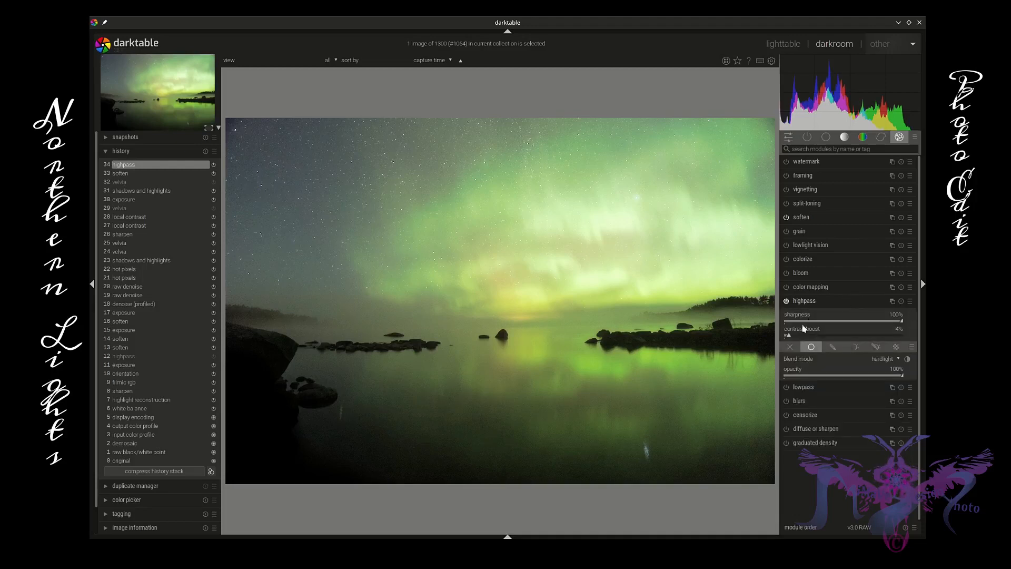
drag(789, 335, 794, 337)
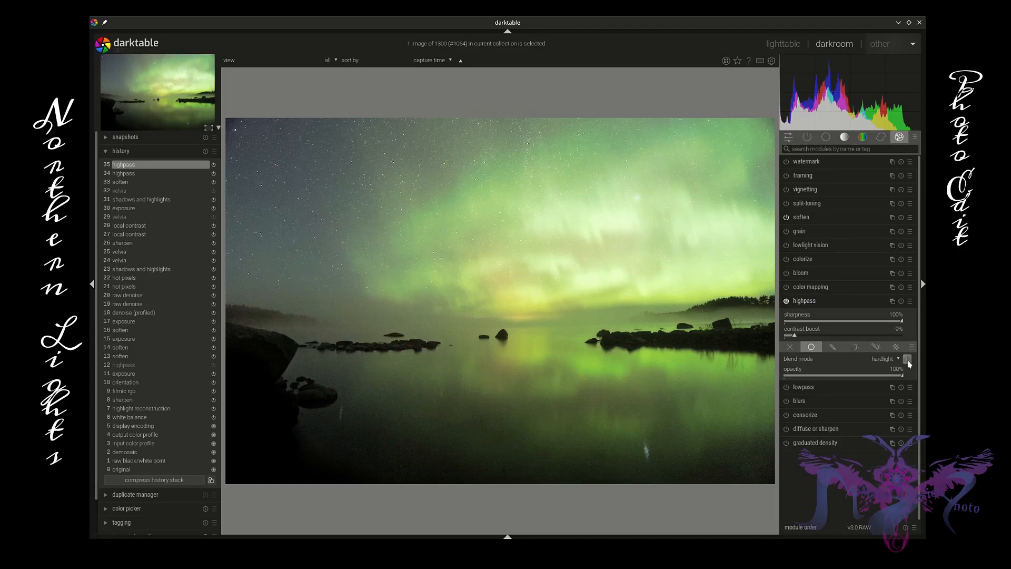
Restrict highpass with an inverted parametric lightness mask ranging 0, 0, 57.0 and 85.0, inspect the rocks, and collapse the module.
click(855, 347)
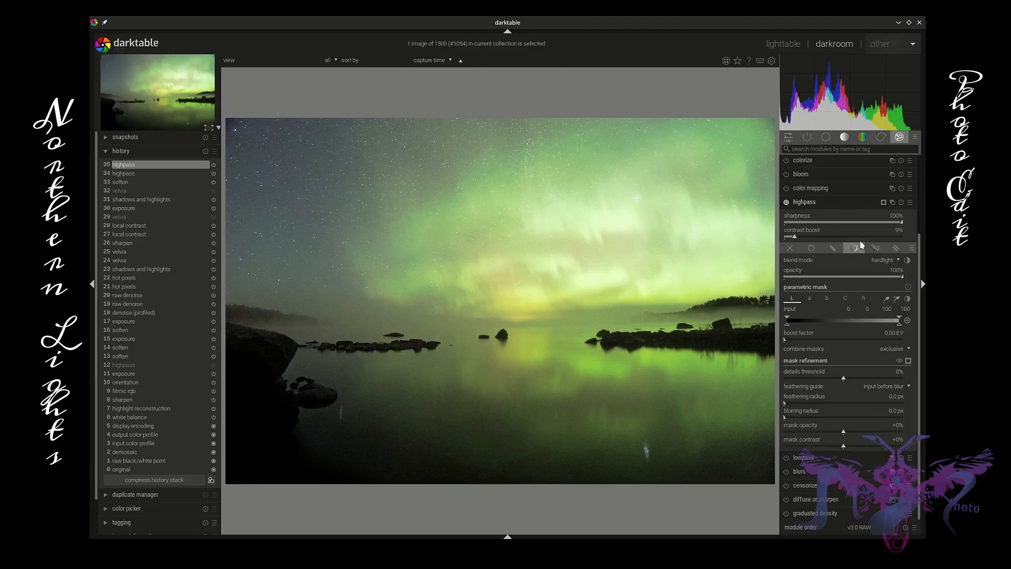
click(908, 320)
mouse_move(899, 324)
mouse_down()
mouse_move(862, 326)
mouse_move(895, 321)
mouse_move(884, 321)
mouse_up()
drag(865, 326, 852, 327)
scroll(368, 344, up, 2)
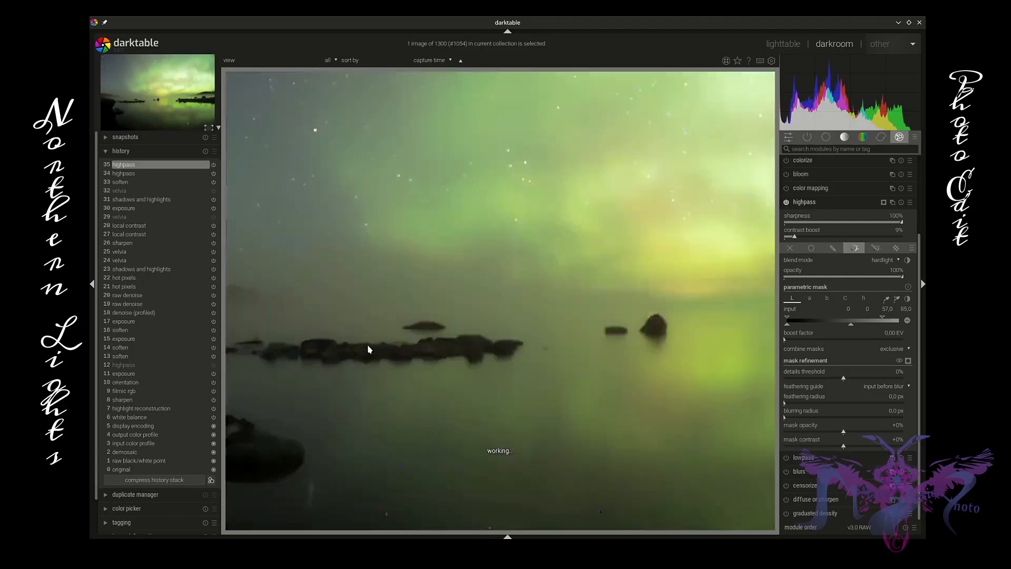
scroll(369, 349, down, 2)
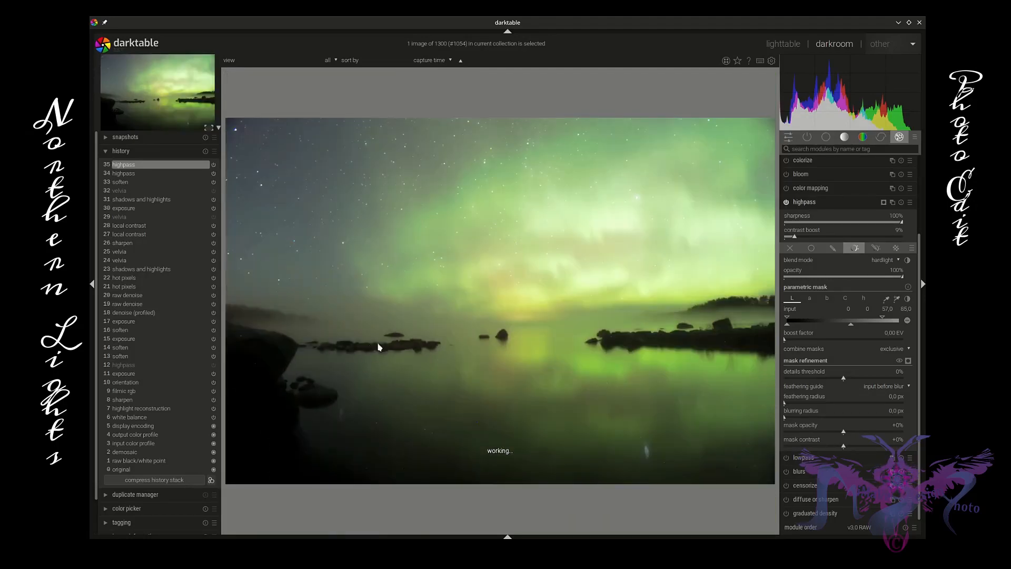
click(826, 202)
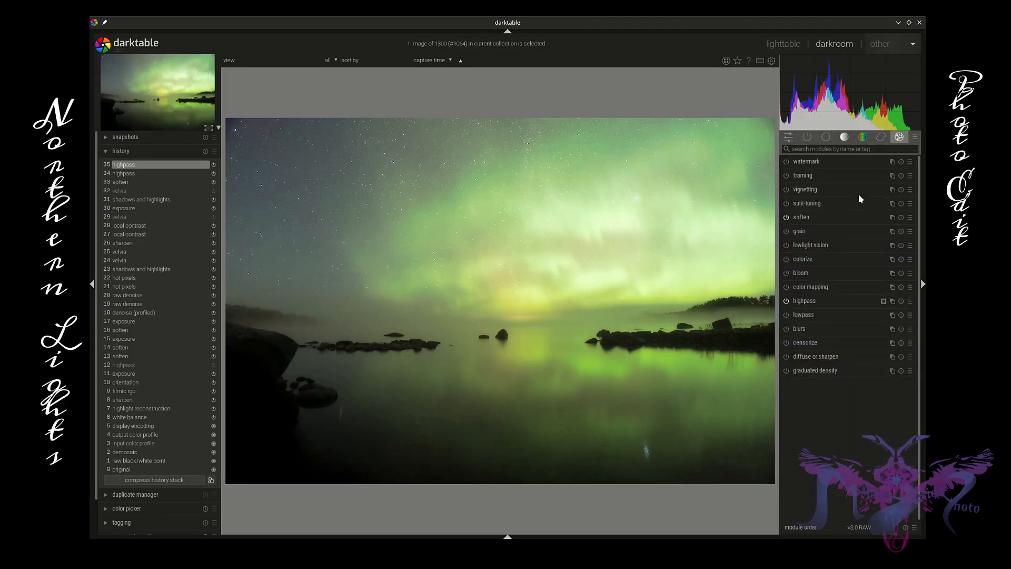
click(862, 138)
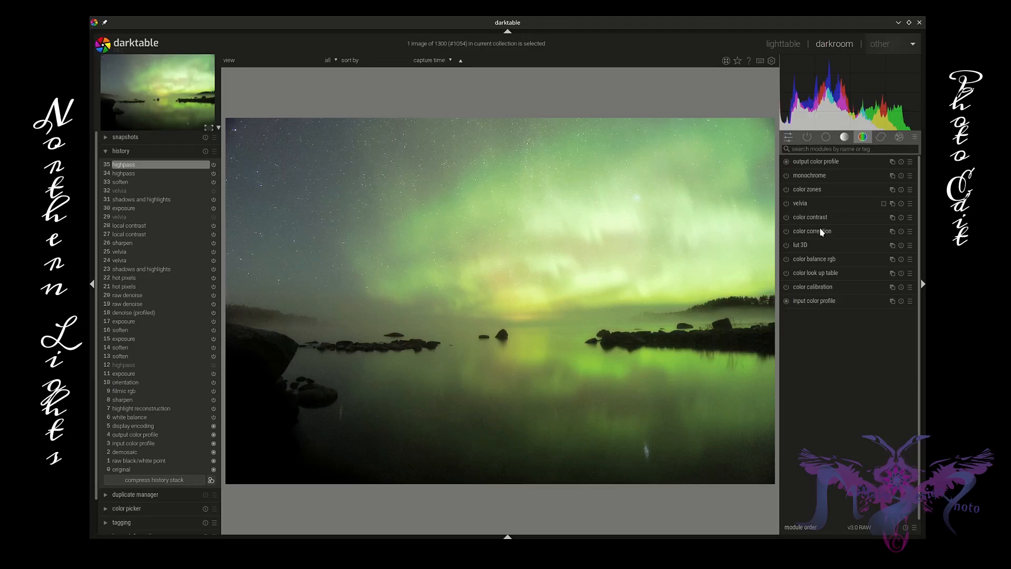
click(827, 190)
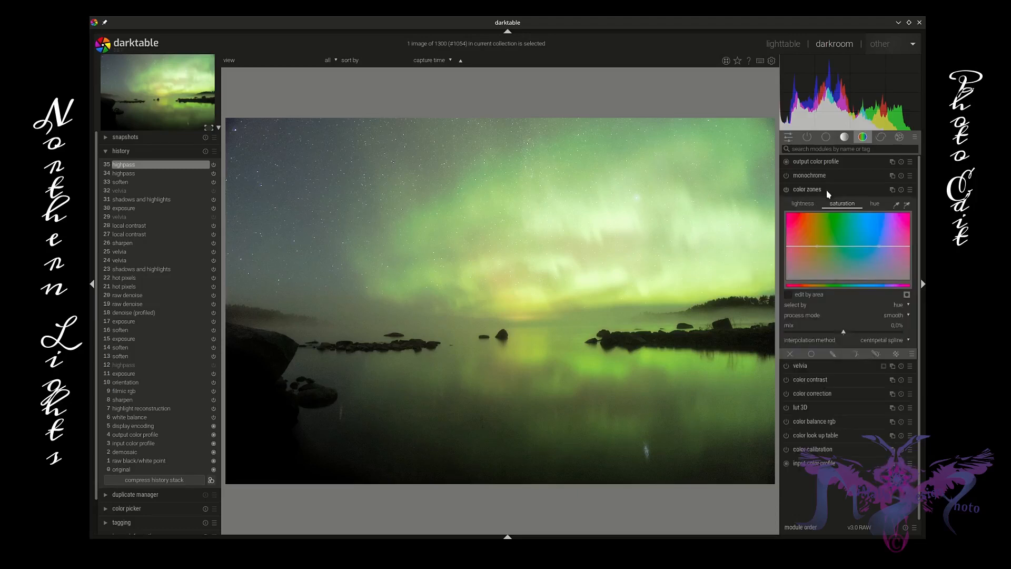
click(827, 189)
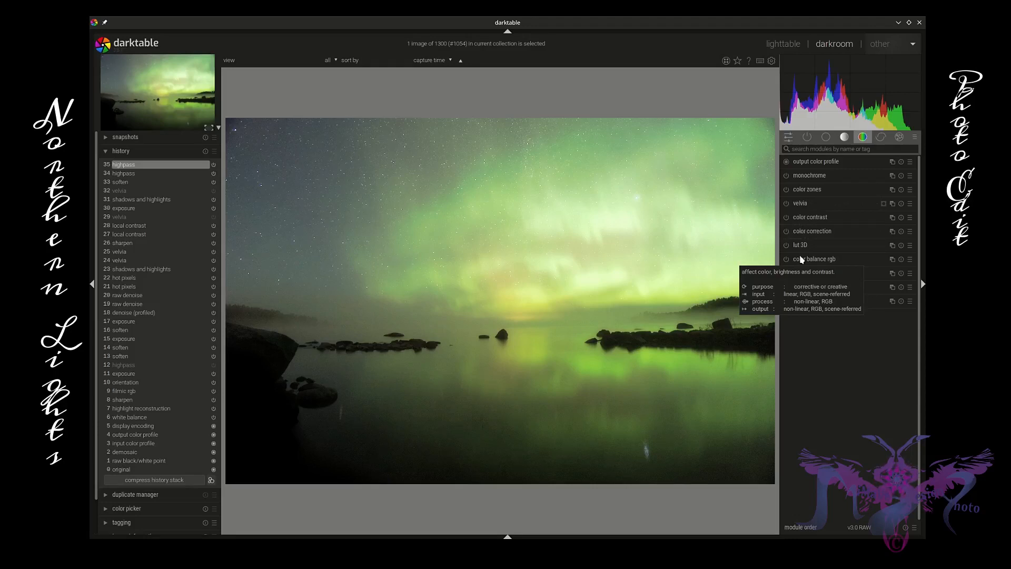
Try a saturation of -0.10 in the contrast brightness saturation module, reset it, and turn the module off.
click(826, 138)
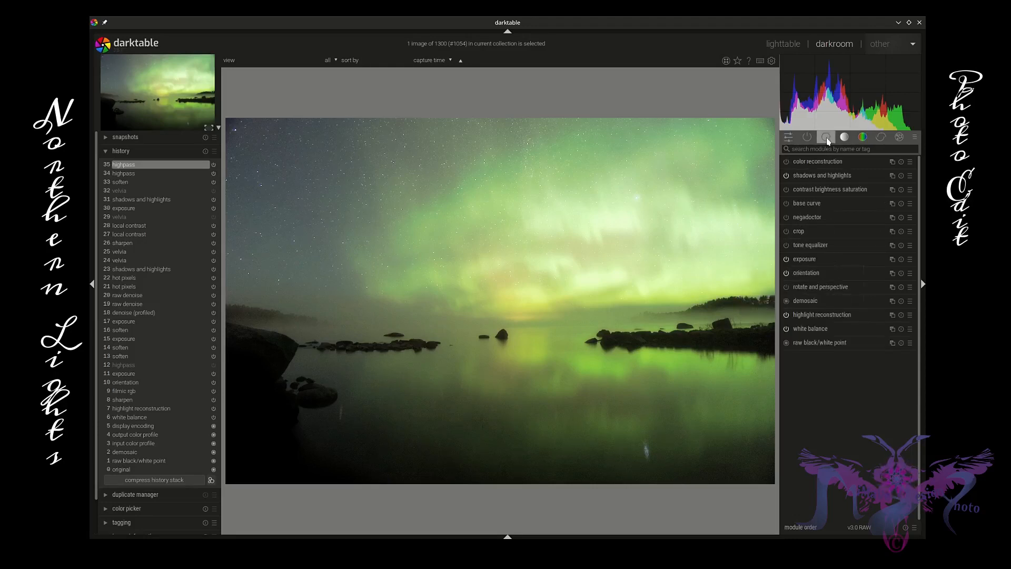
click(816, 190)
mouse_move(844, 239)
mouse_down()
mouse_move(856, 242)
mouse_move(839, 241)
mouse_up()
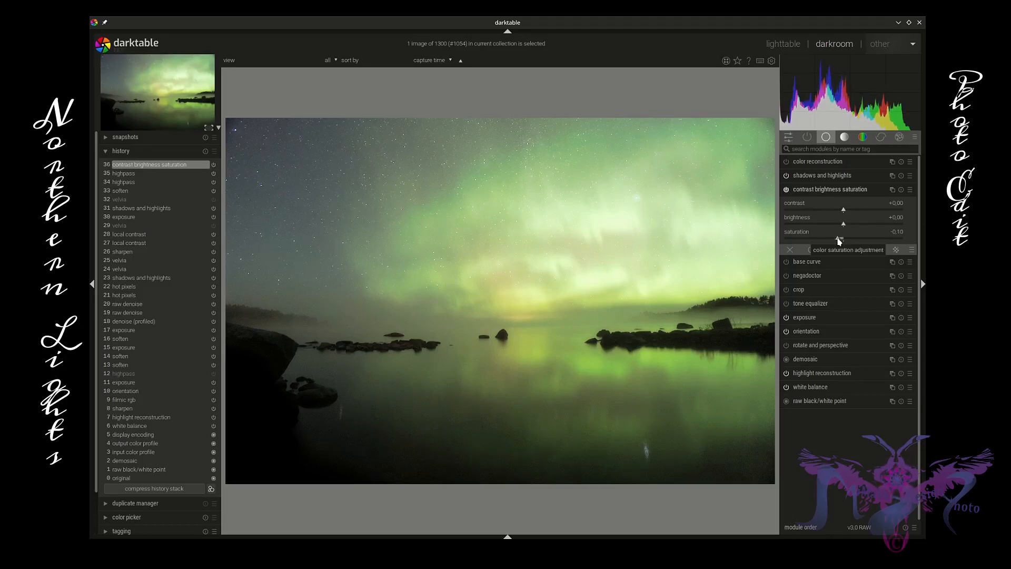
drag(840, 241, 840, 240)
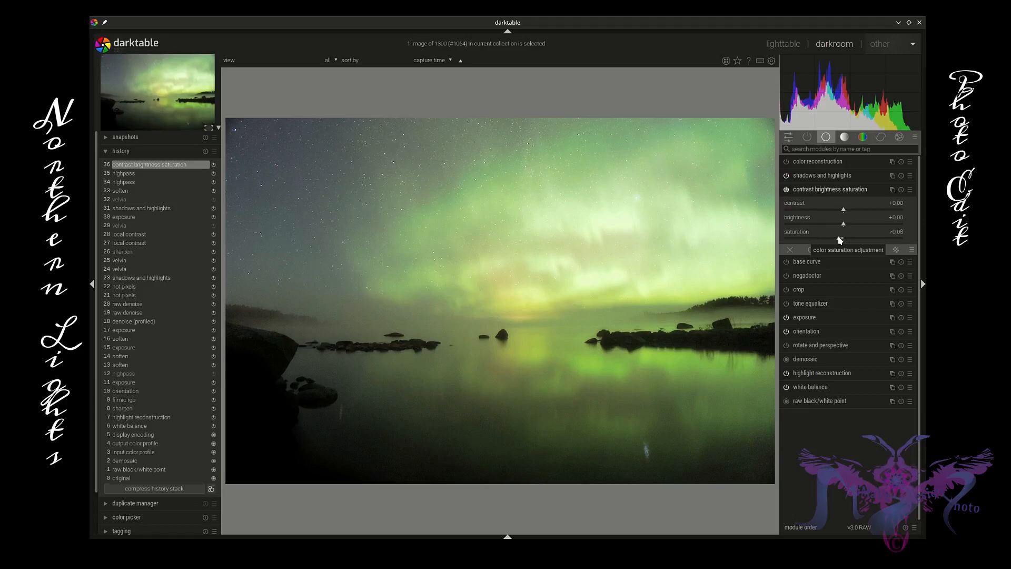
mouse_move(840, 241)
mouse_down()
mouse_move(853, 240)
mouse_move(839, 243)
mouse_up()
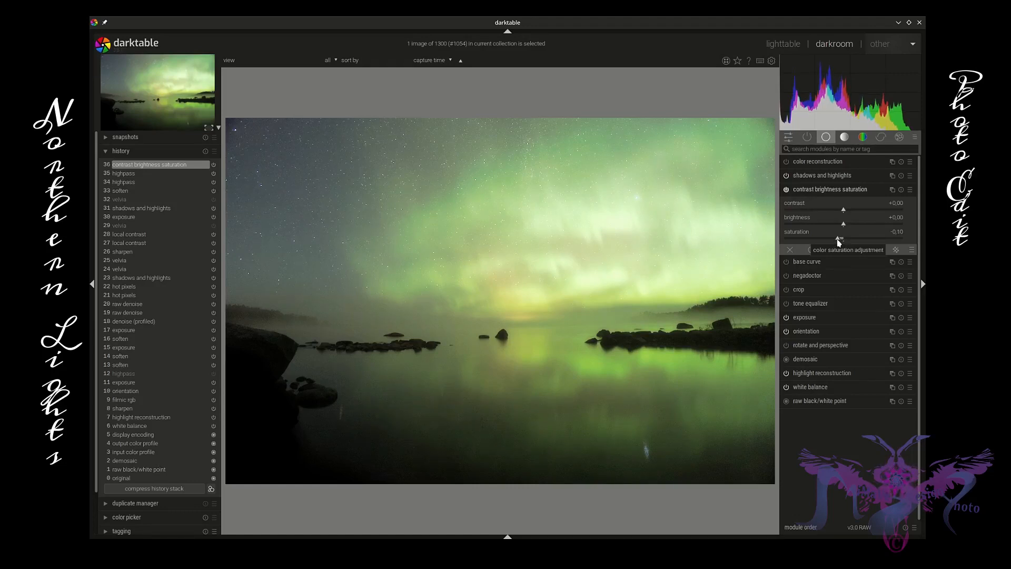
double_click(843, 240)
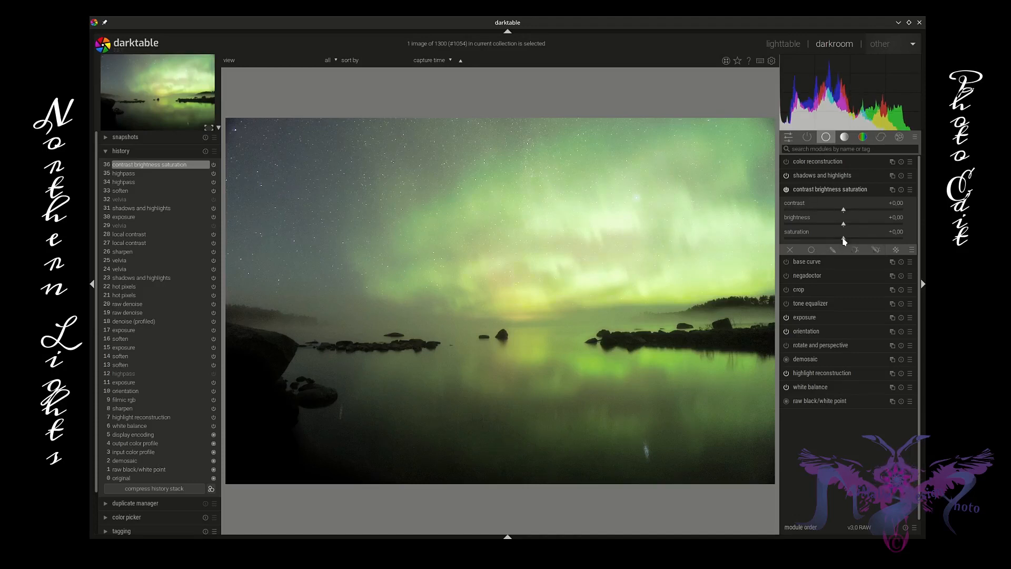
click(786, 190)
click(813, 194)
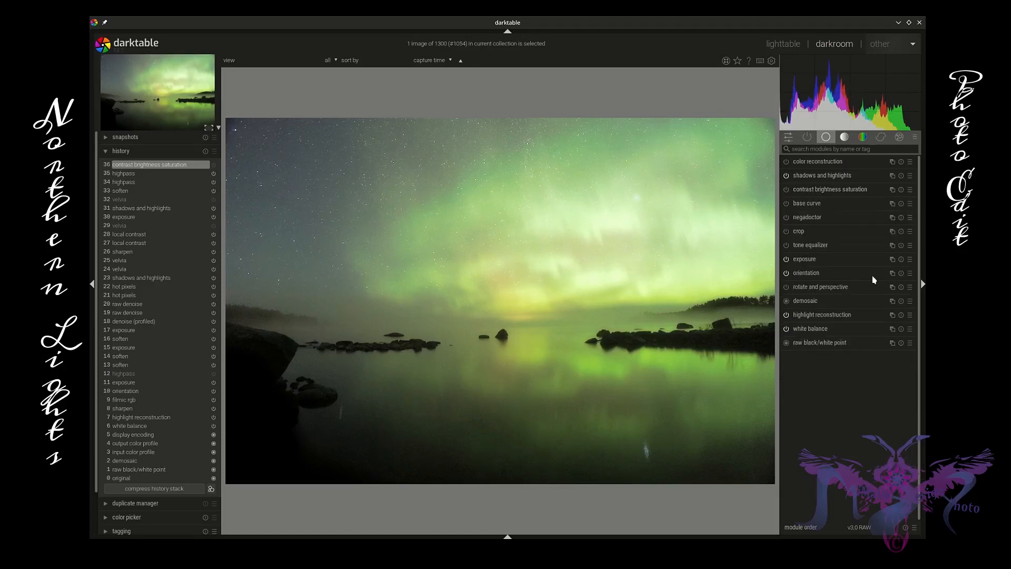
Turn velvia back on and reset its parametric mask input to the full 0, 0, 100, 100 range.
click(862, 137)
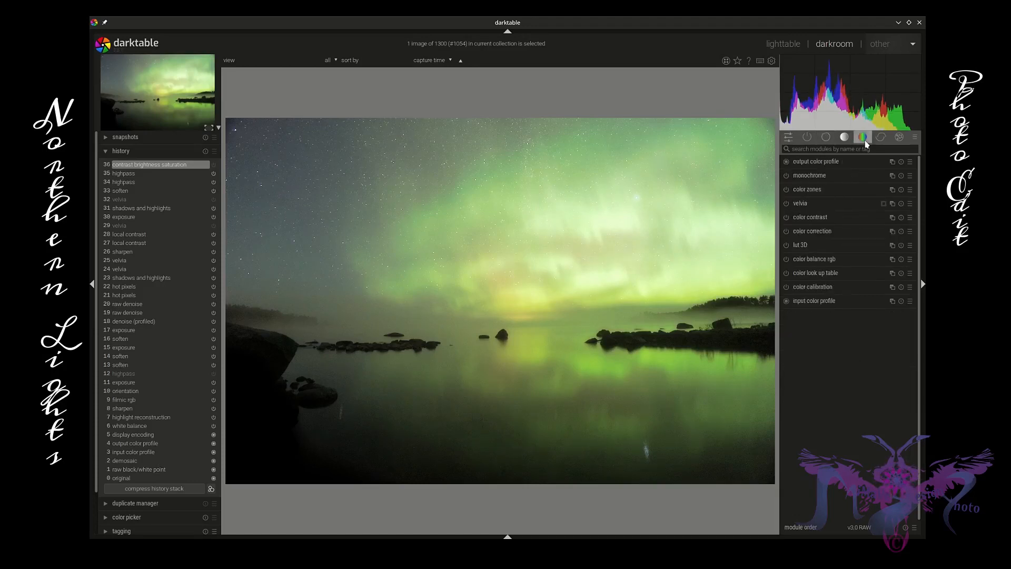
click(787, 204)
click(801, 203)
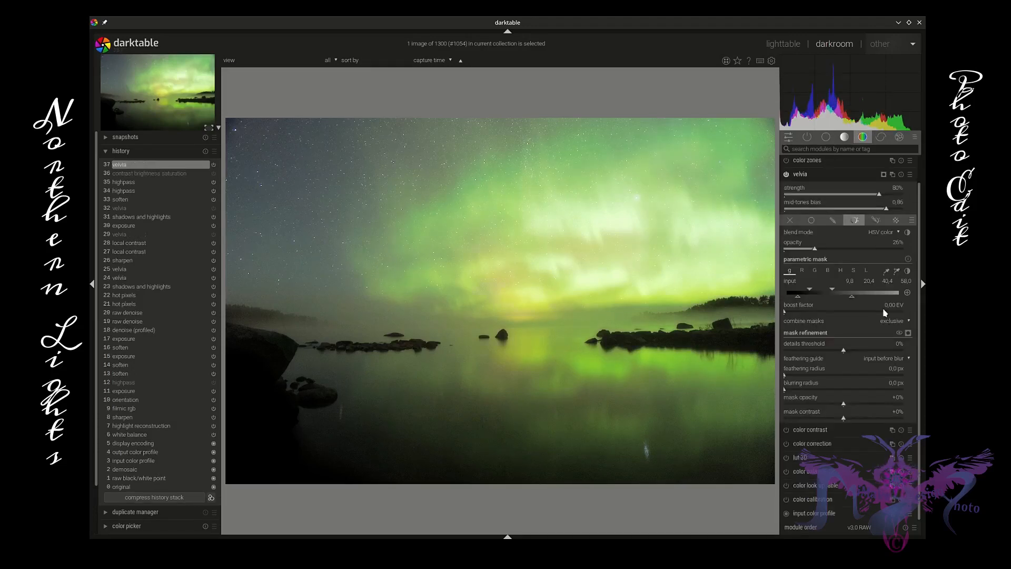
double_click(850, 294)
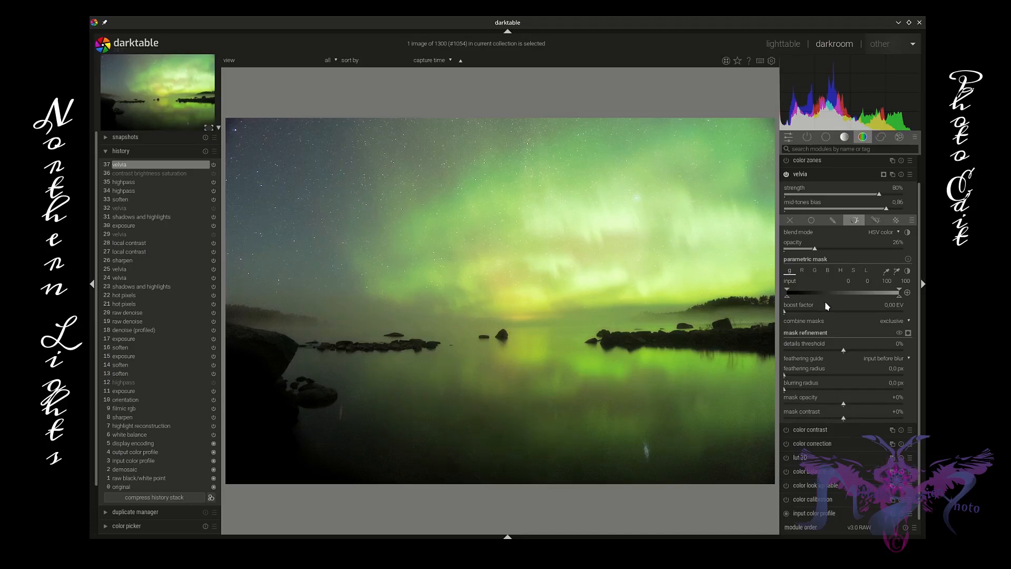
click(908, 292)
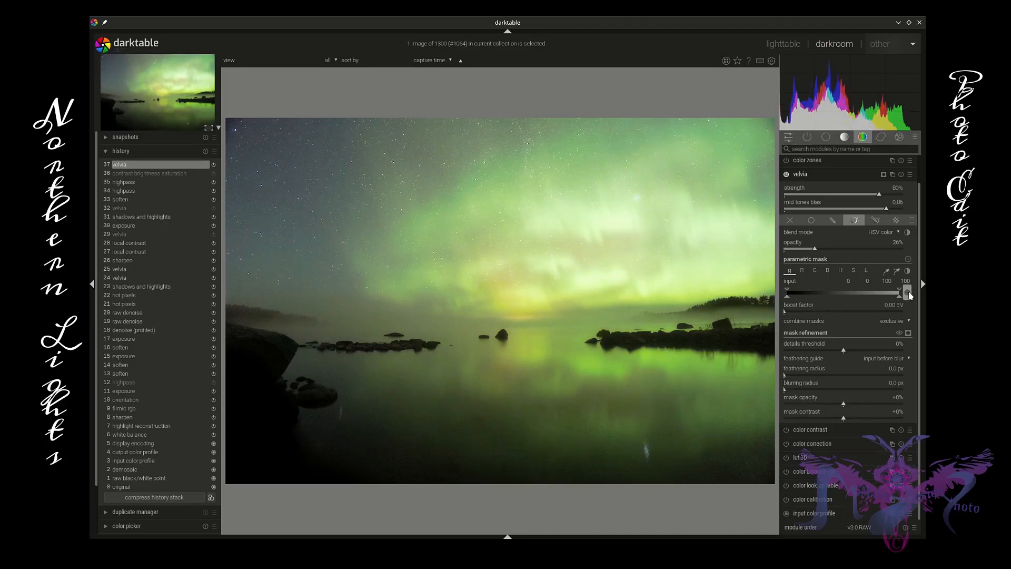
click(908, 293)
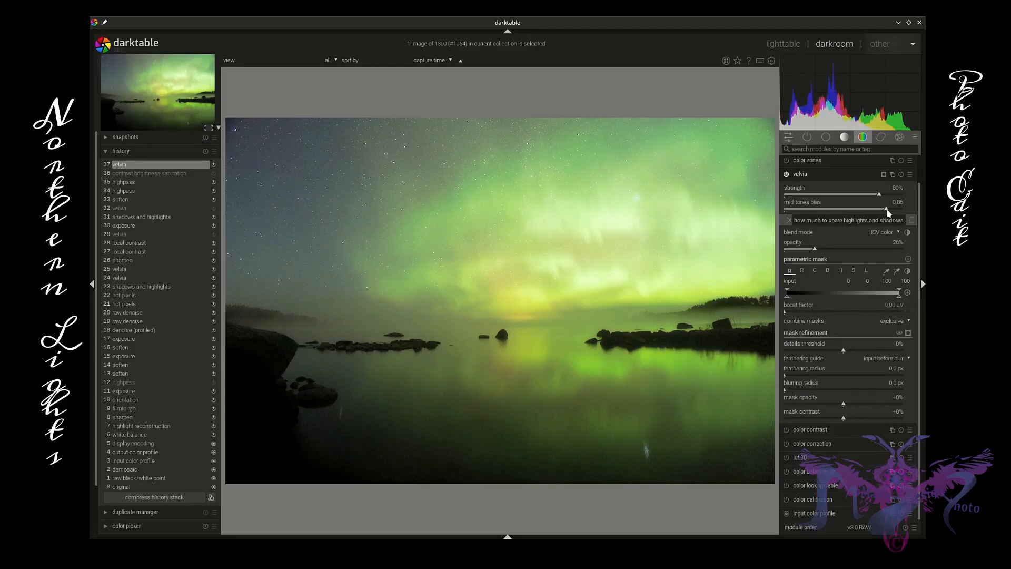
Set velvia's mid-tones bias to 0.91 and its opacity to 47%, and collapse the module.
mouse_move(889, 212)
mouse_down()
mouse_move(843, 212)
mouse_move(892, 213)
mouse_up()
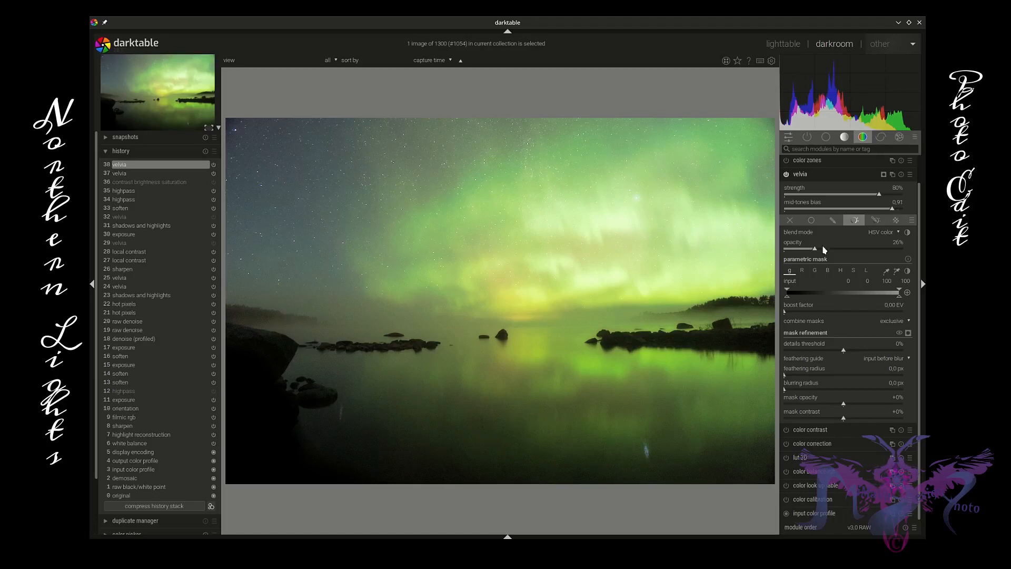
drag(825, 250, 839, 255)
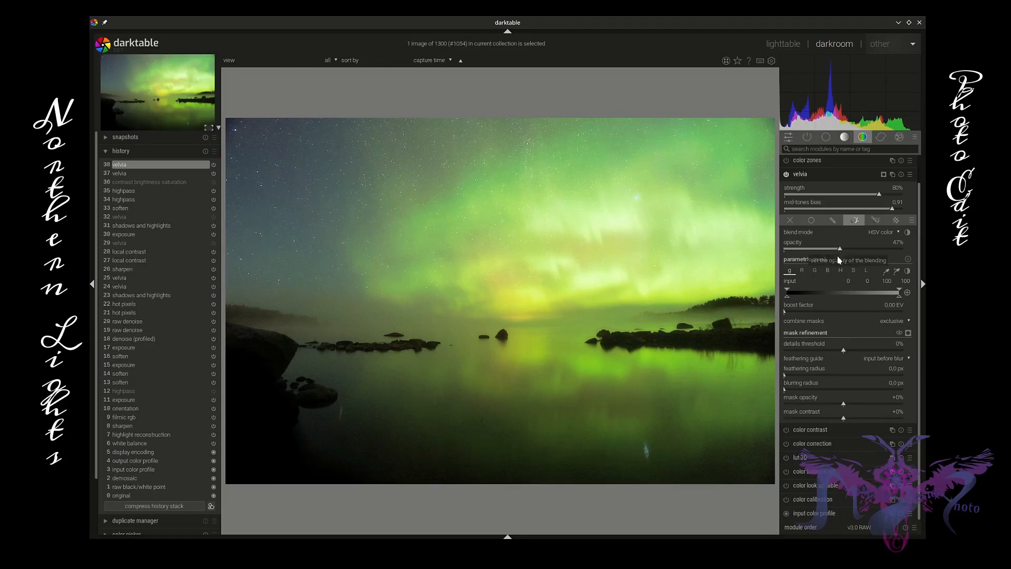
click(826, 175)
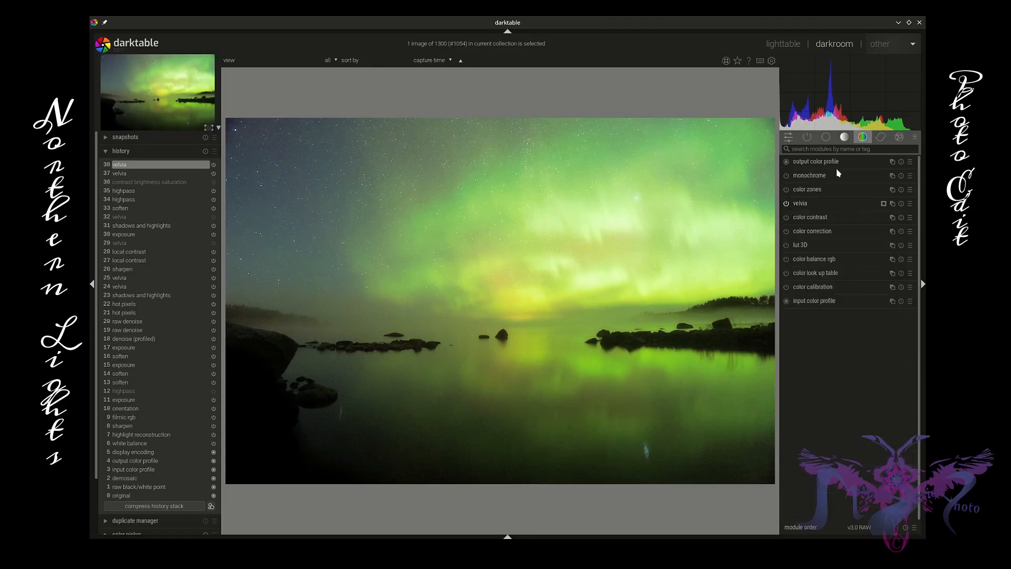
Lower the saturation to -0.26 in the contrast brightness saturation module.
click(845, 138)
click(863, 137)
click(831, 140)
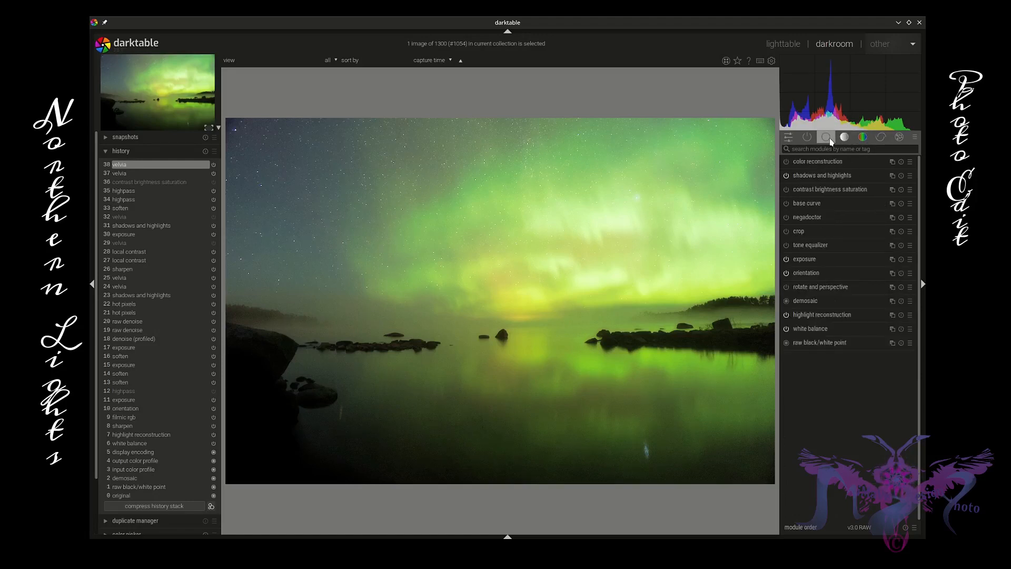
click(829, 190)
drag(844, 241, 829, 241)
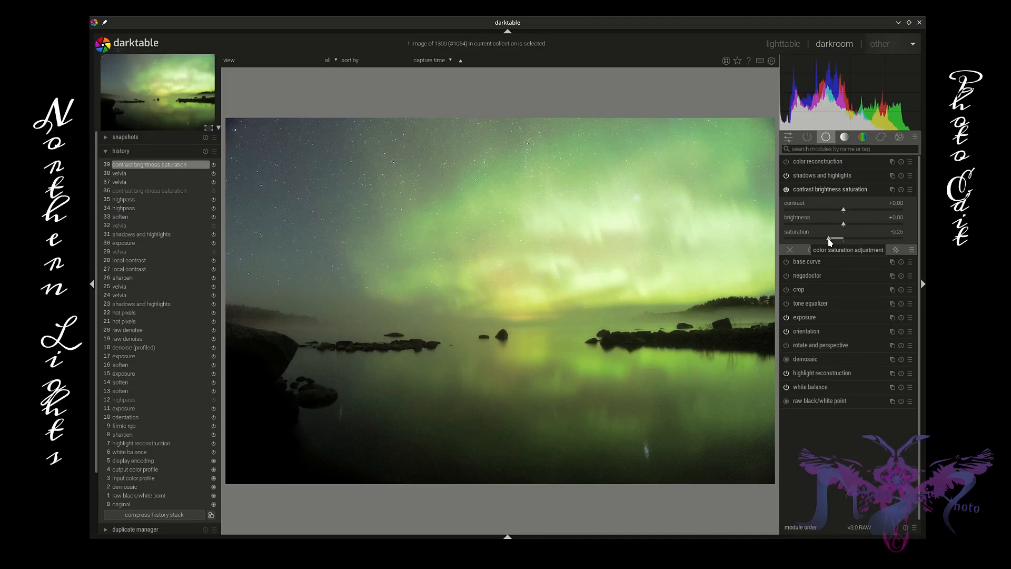
drag(829, 241, 830, 241)
drag(830, 241, 845, 239)
Try brightness values from -0.07 to -0.05 in contrast brightness saturation, and reset brightness to 0.00.
drag(845, 226, 842, 227)
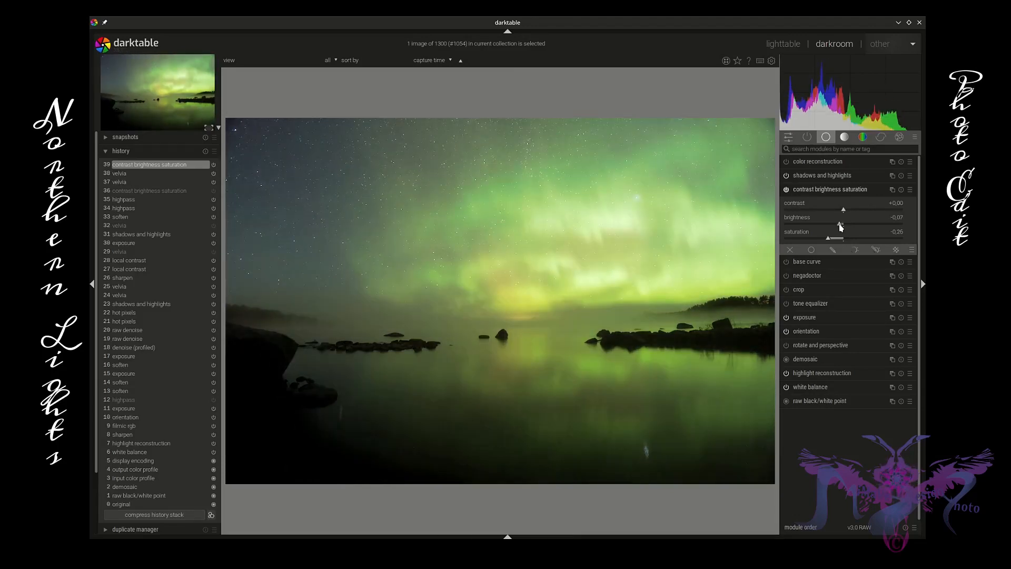
scroll(840, 225, up, 1)
scroll(841, 228, down, 1)
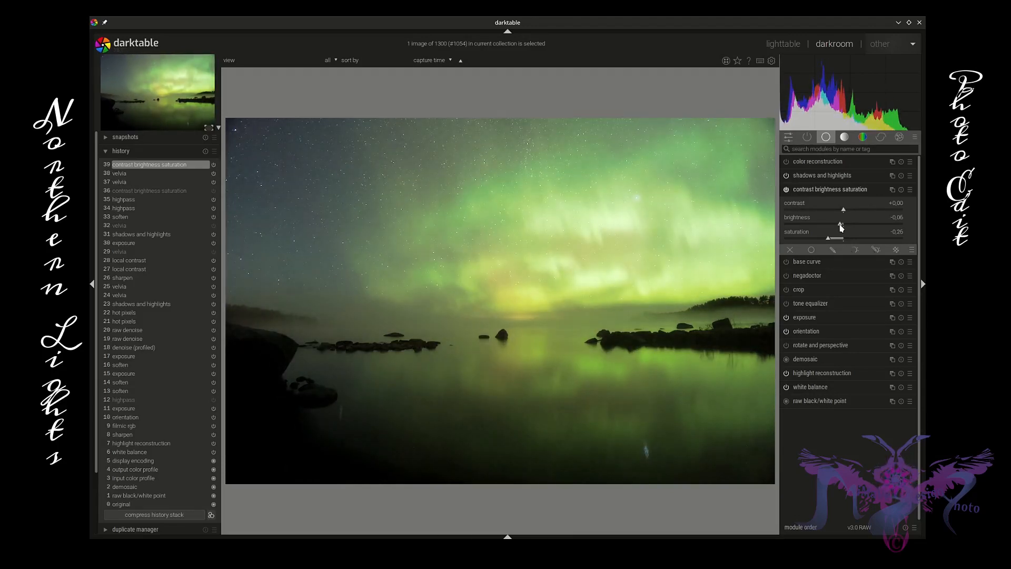
scroll(842, 227, down, 1)
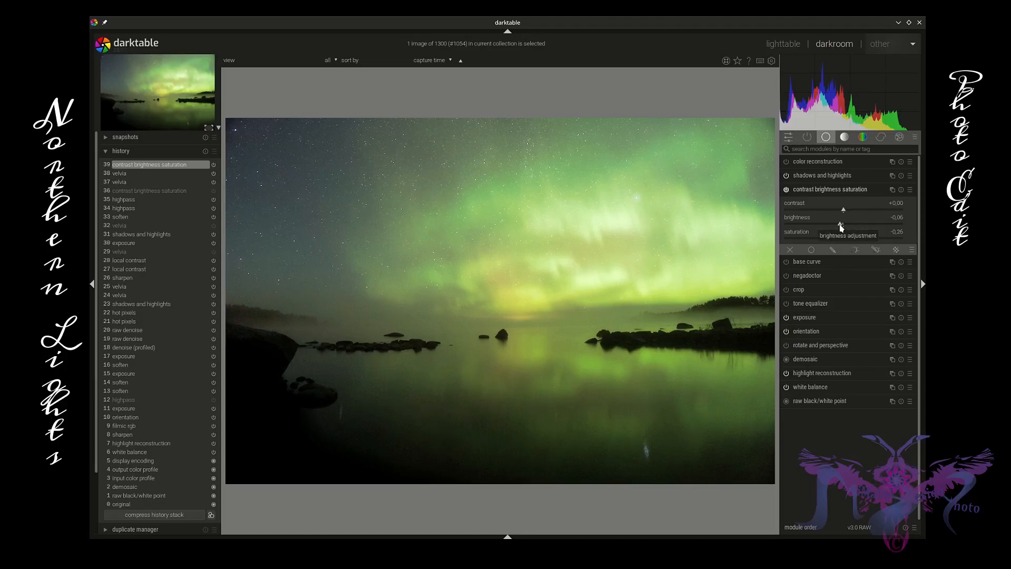
scroll(841, 227, up, 1)
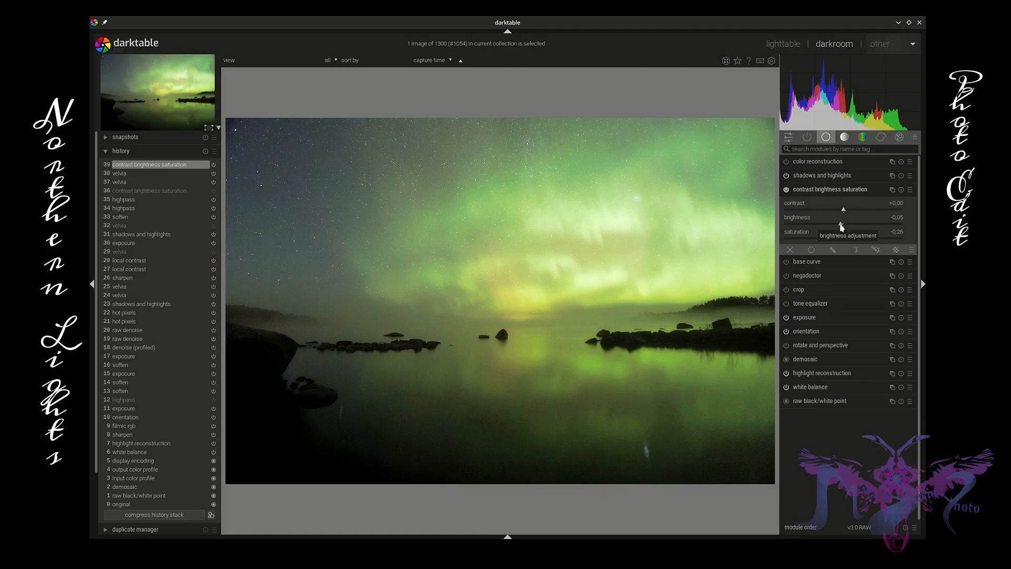
double_click(841, 227)
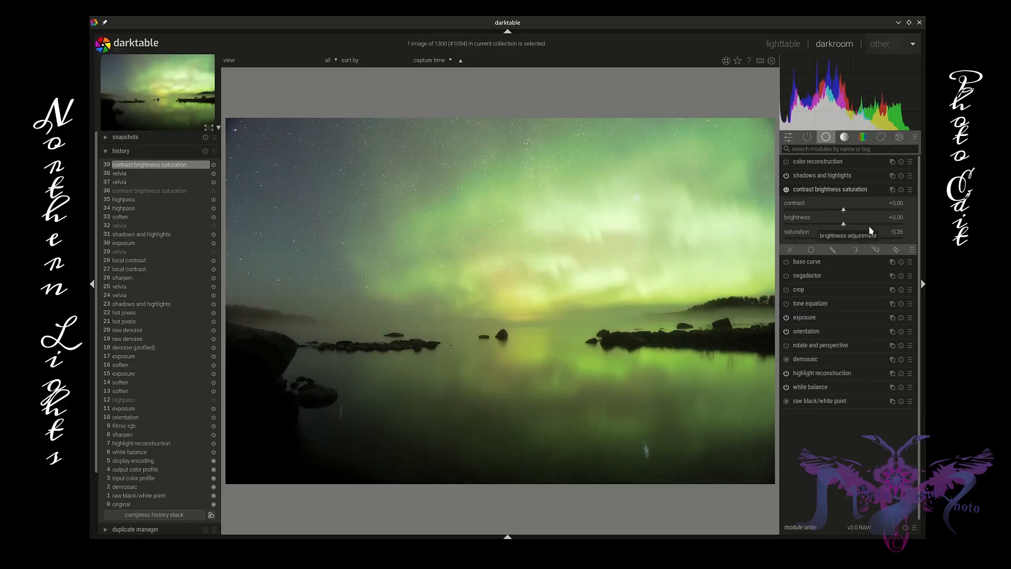
Try a contrast of +0.15, reset it to 0.00, and collapse the contrast brightness saturation module.
drag(845, 211, 855, 213)
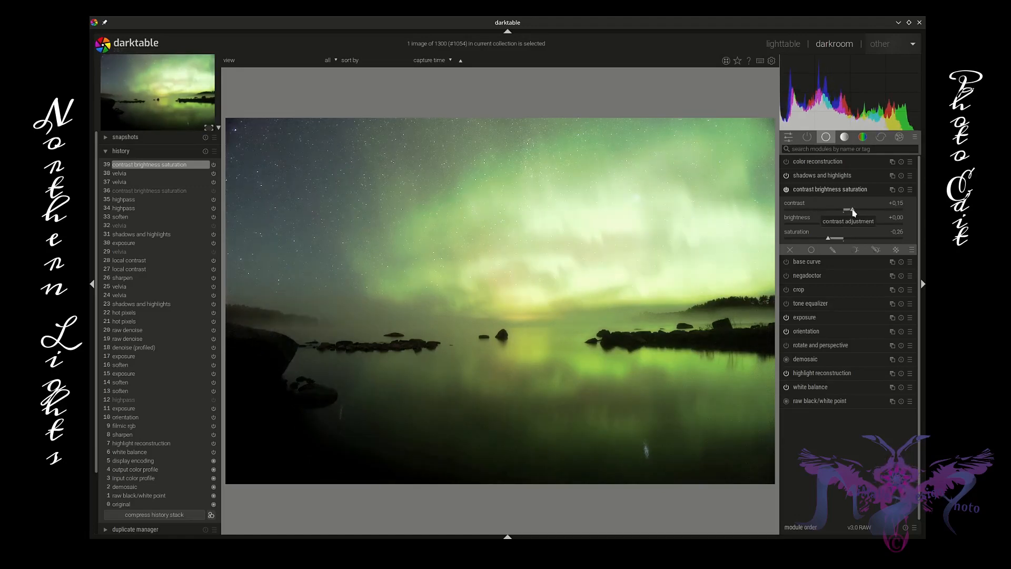
double_click(854, 212)
click(845, 192)
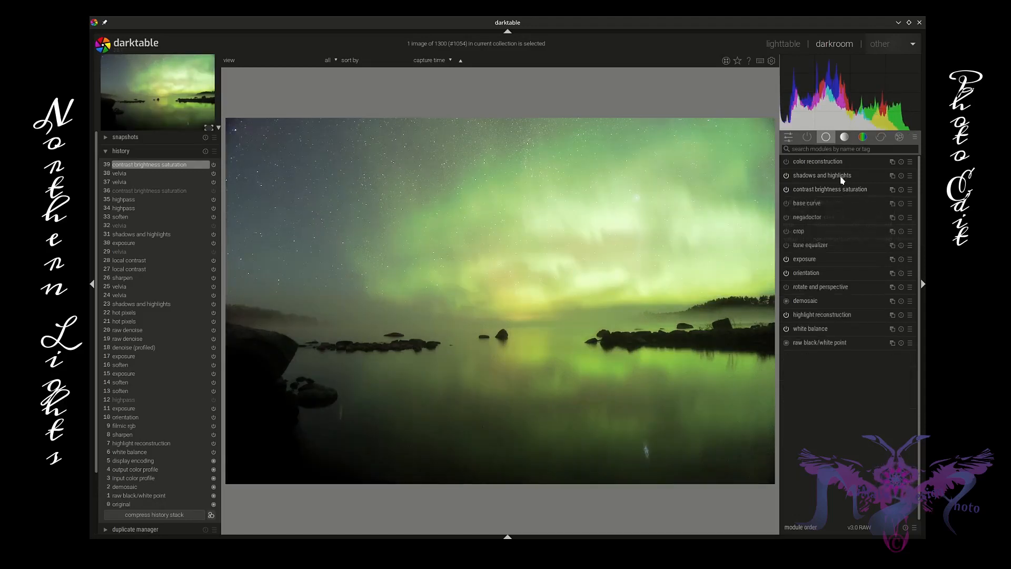
In shadows and highlights, set the white point adjustment to +3.40 and the shadows to -98.76.
click(845, 176)
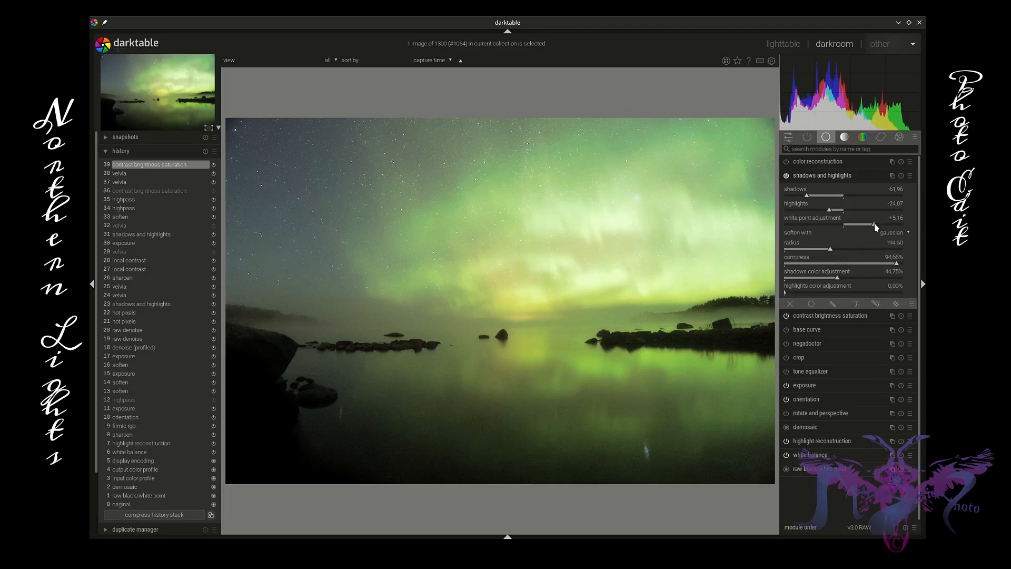
drag(876, 227, 864, 225)
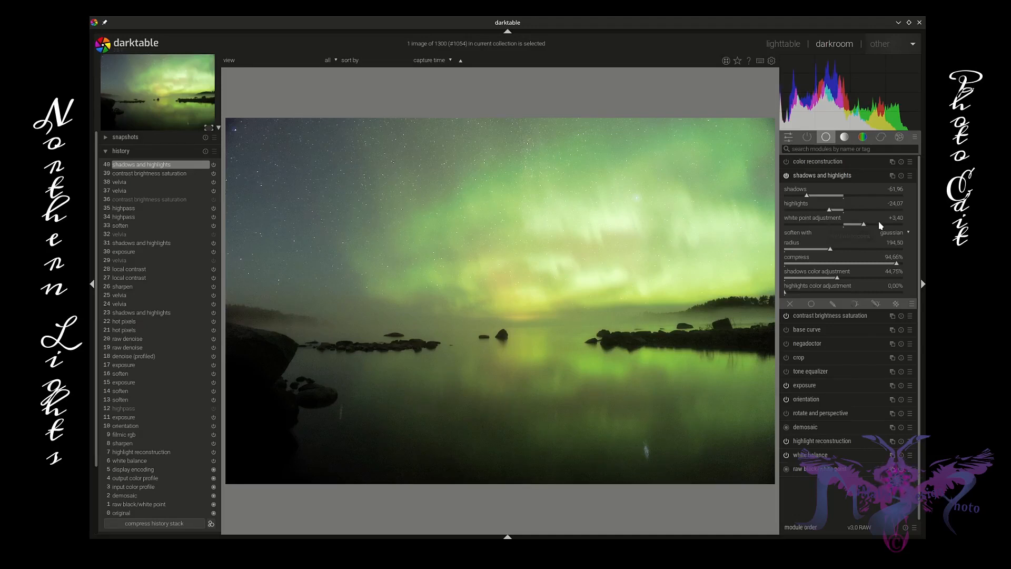
click(803, 195)
drag(804, 196, 825, 196)
drag(824, 196, 785, 197)
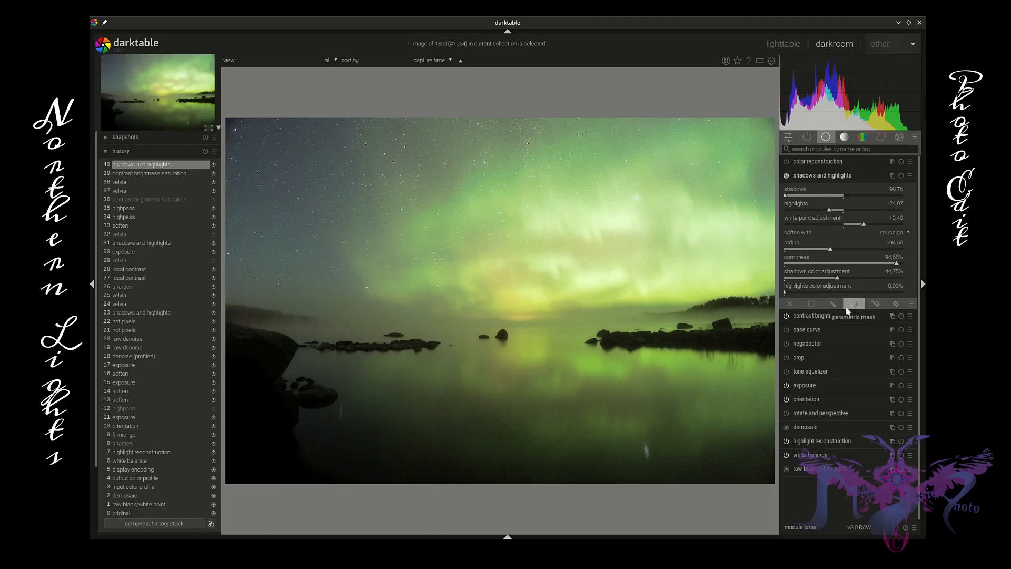
Give shadows and highlights a drawn and parametric mask with a horizontal gradient along the horizon, and compare both polarities of the drawn mask.
click(876, 304)
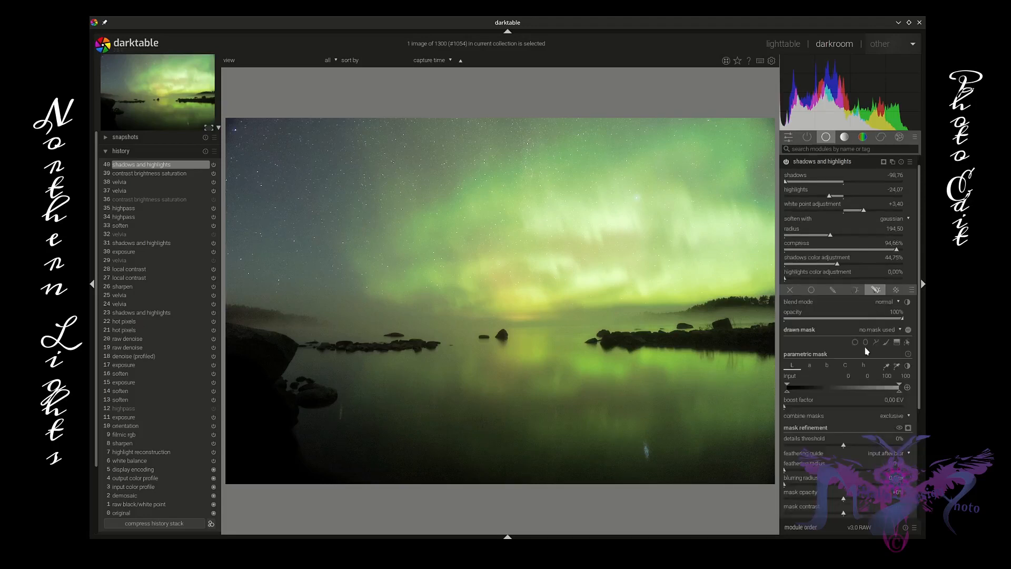
click(897, 342)
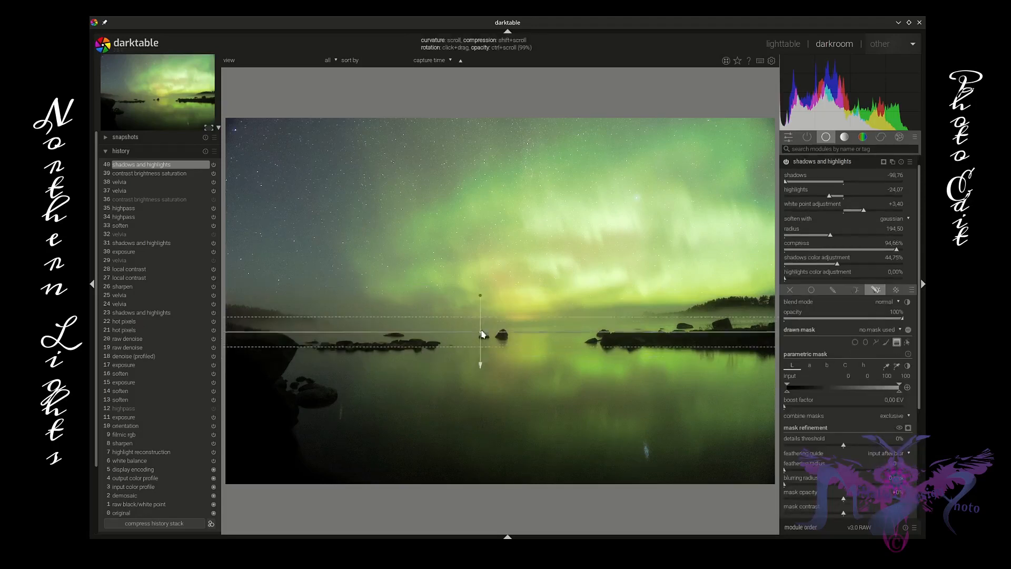
click(500, 330)
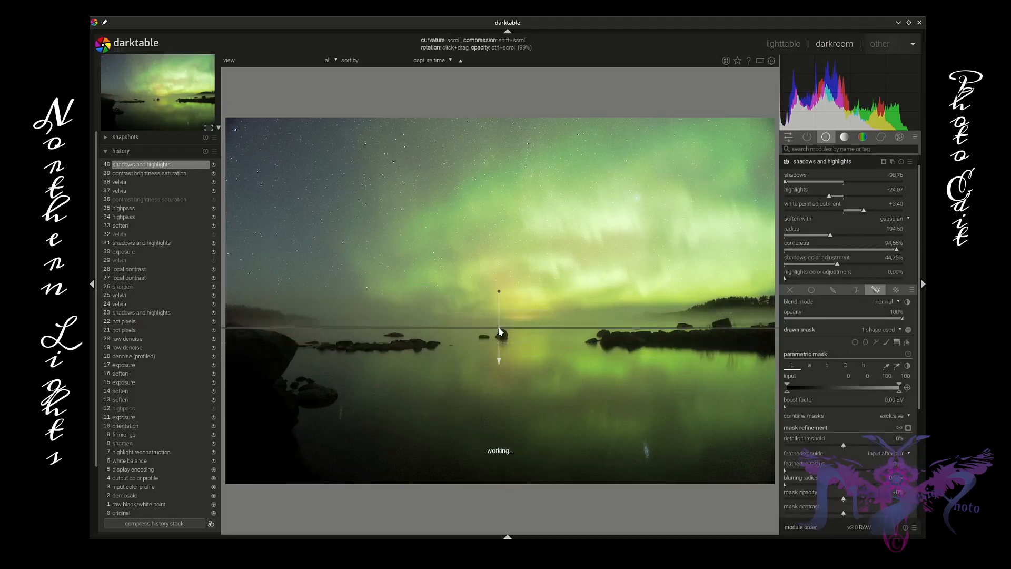
click(908, 331)
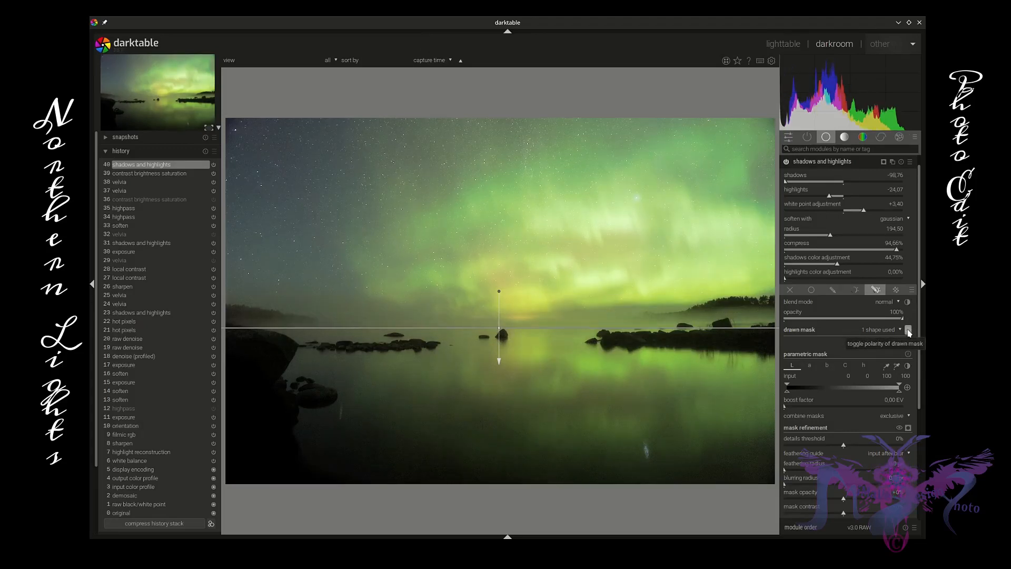
click(908, 330)
click(908, 330)
click(909, 331)
click(909, 331)
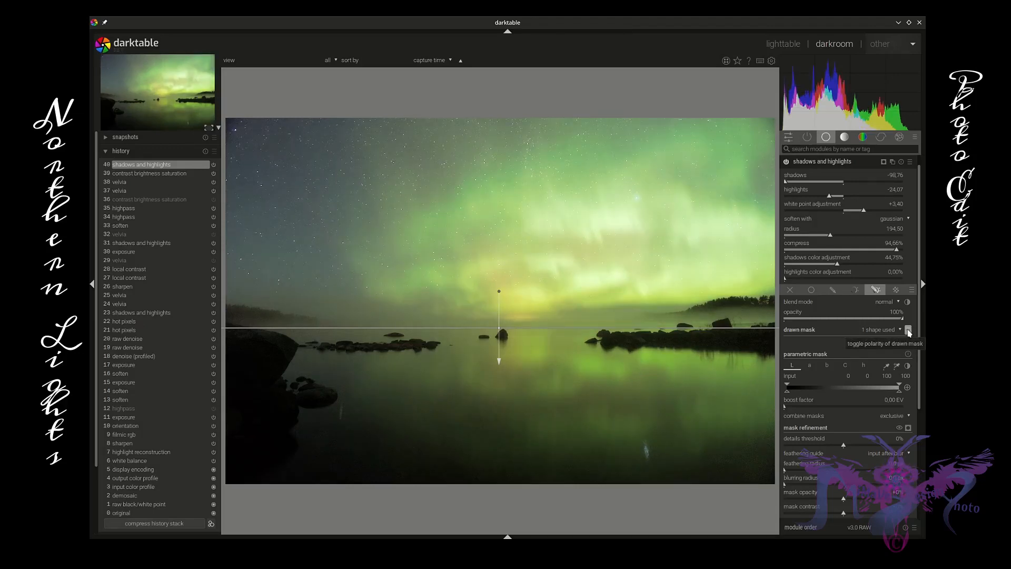
click(909, 331)
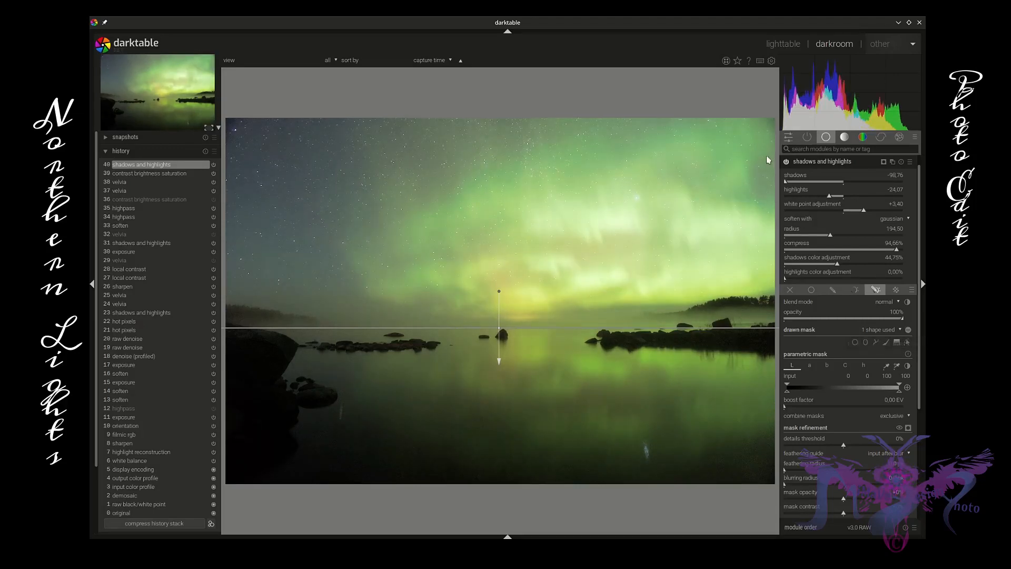
Compare the photo with and without shadows and highlights, and set its white point adjustment to +4.48.
click(787, 162)
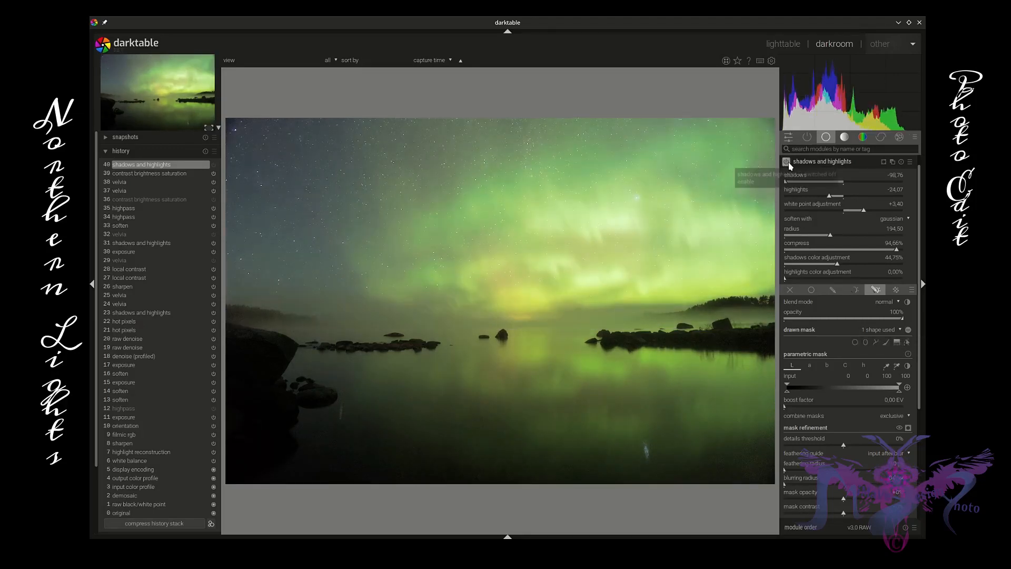
click(787, 162)
click(788, 163)
click(788, 162)
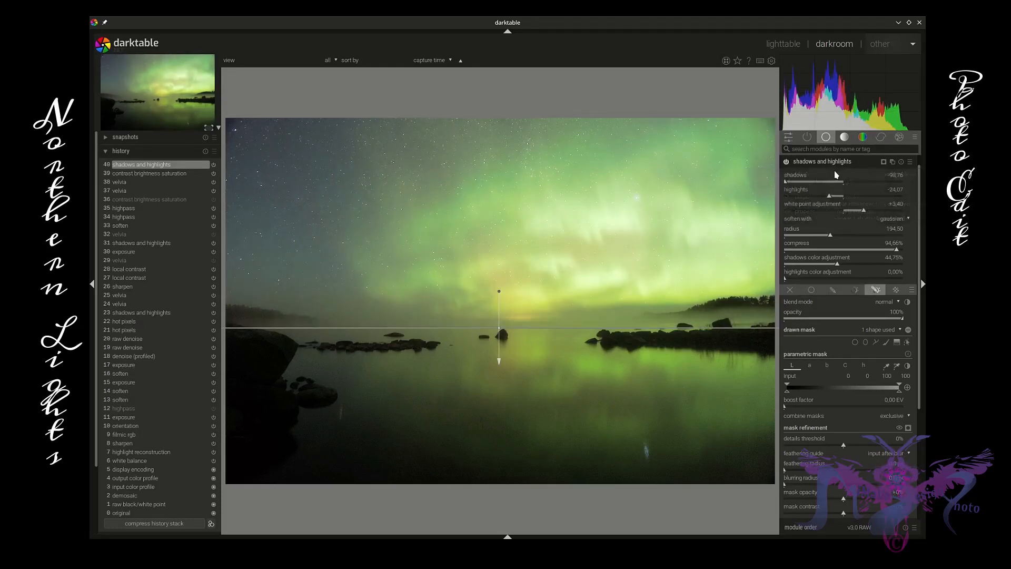
click(866, 211)
drag(866, 212, 871, 213)
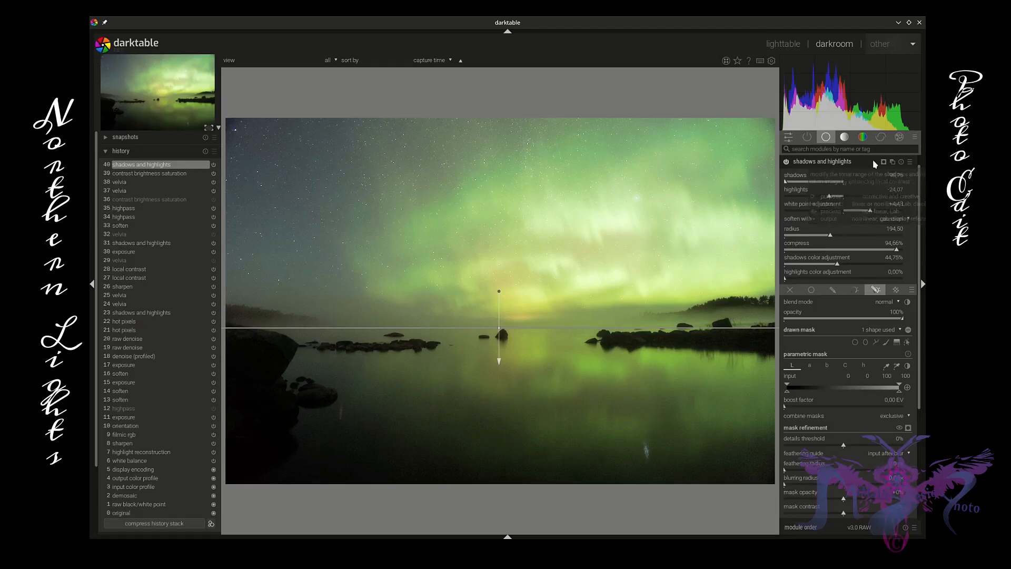
Add a new shadows and highlights instance with a drawn and parametric mask, placing a horizontal gradient along the waterline.
click(893, 162)
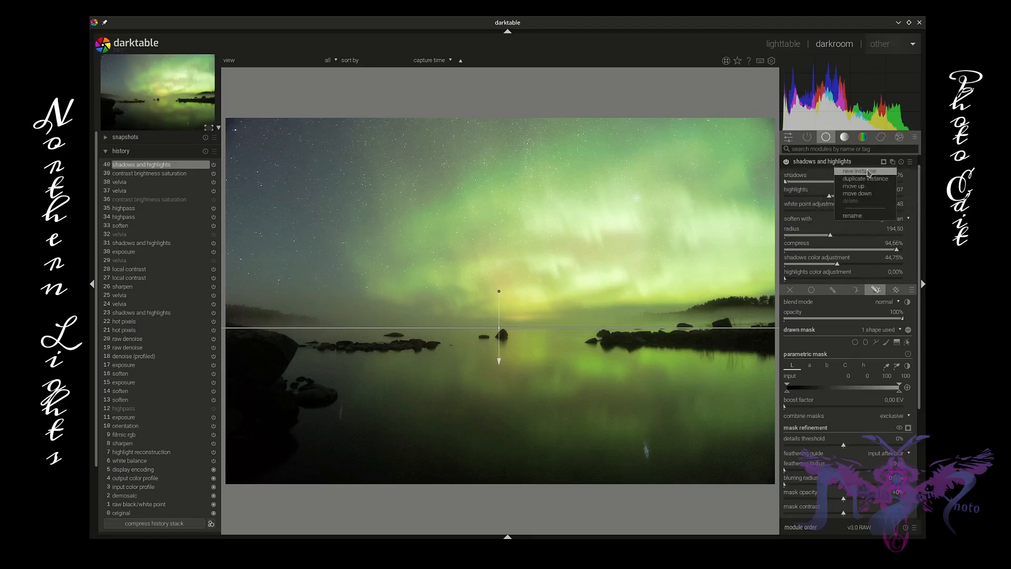
click(876, 171)
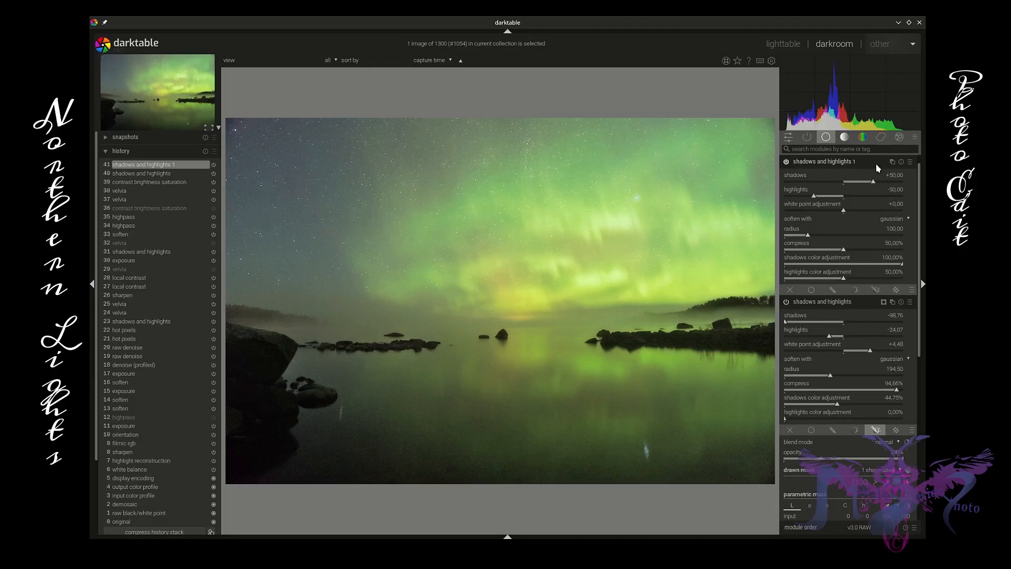
click(874, 289)
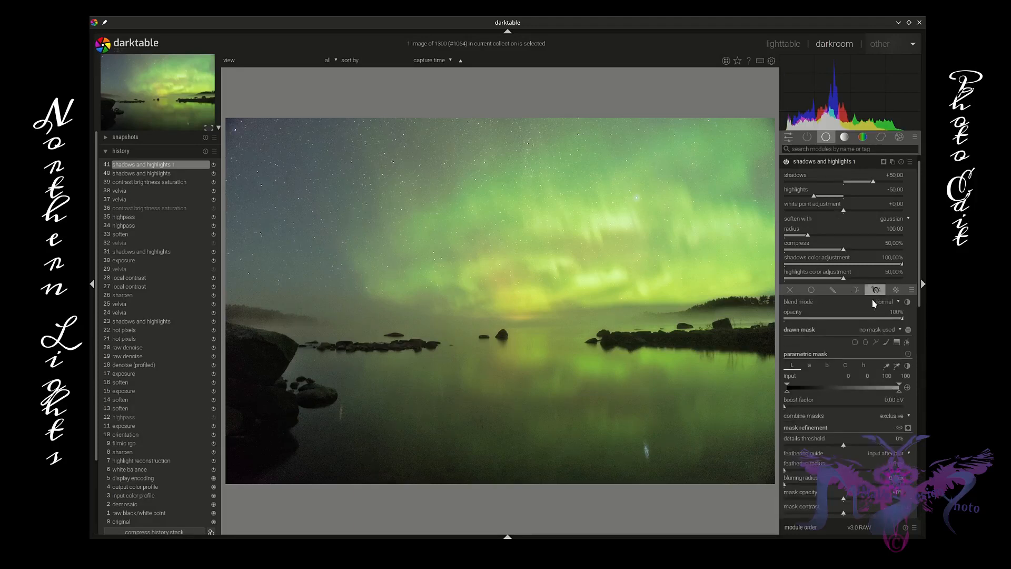
click(897, 342)
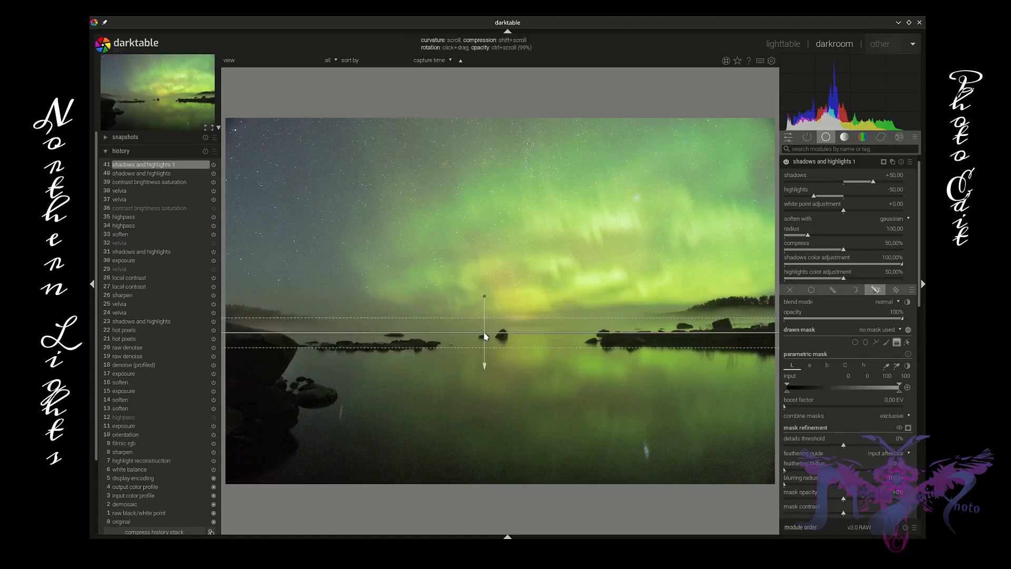
click(486, 336)
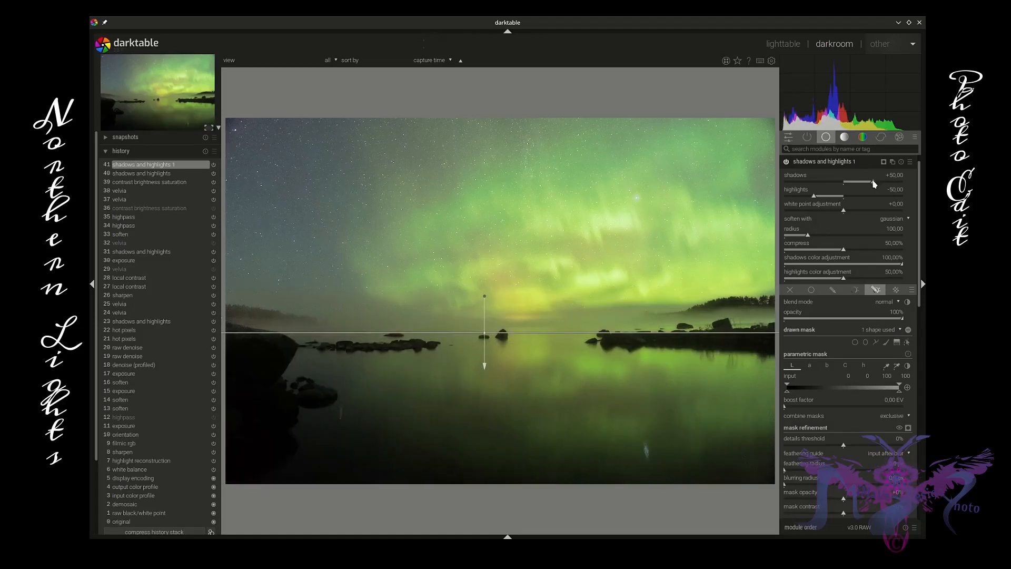
Invert the polarity of the new instance's drawn mask and set its shadows to +52.32.
drag(873, 184, 872, 183)
click(908, 332)
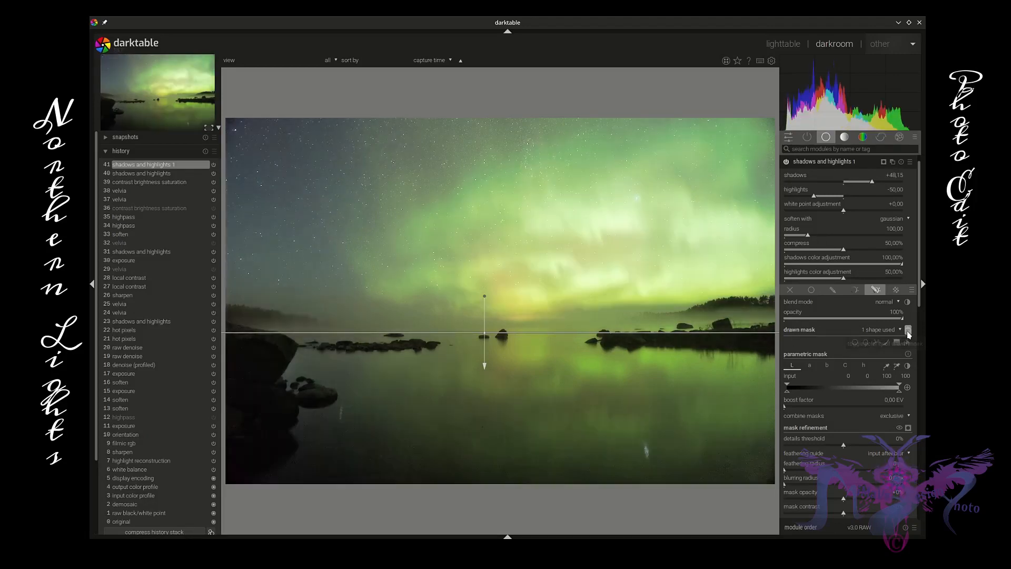
click(871, 184)
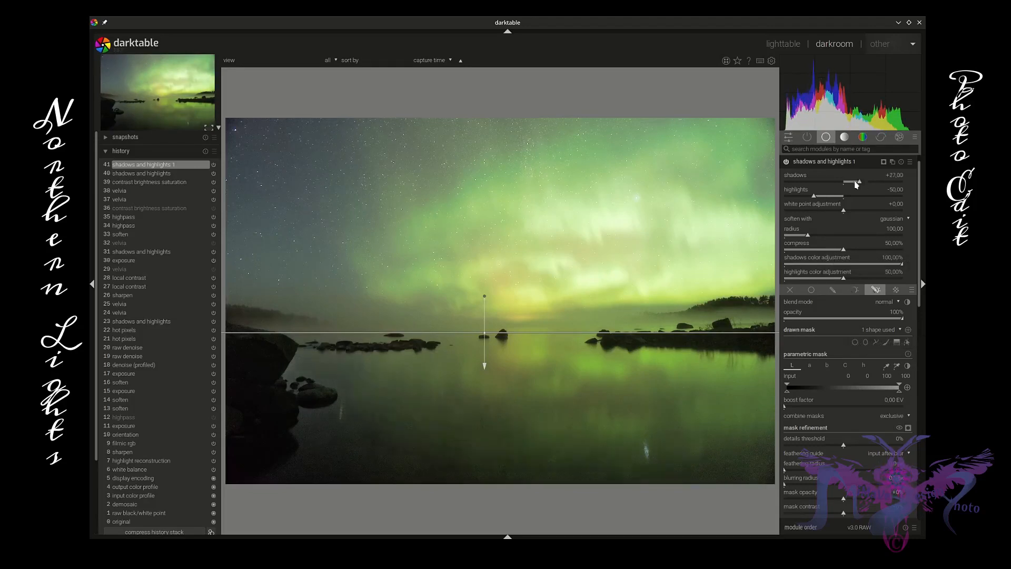
drag(871, 183, 875, 183)
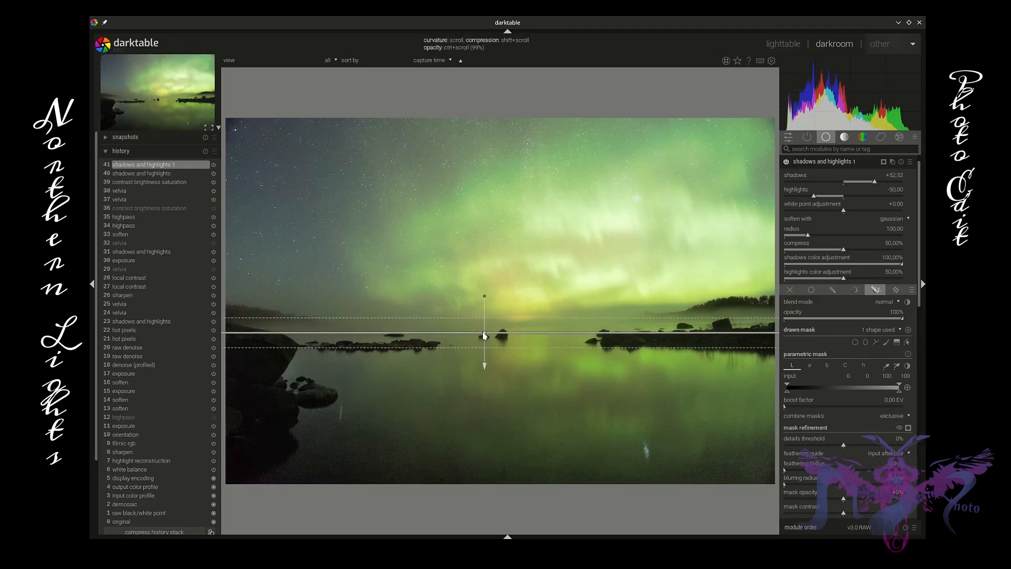
Reposition the gradient mask at the horizon, bend it so its ends curve upward, and tilt it slightly.
drag(484, 333, 485, 321)
scroll(485, 320, up, 4)
scroll(486, 321, down, 5)
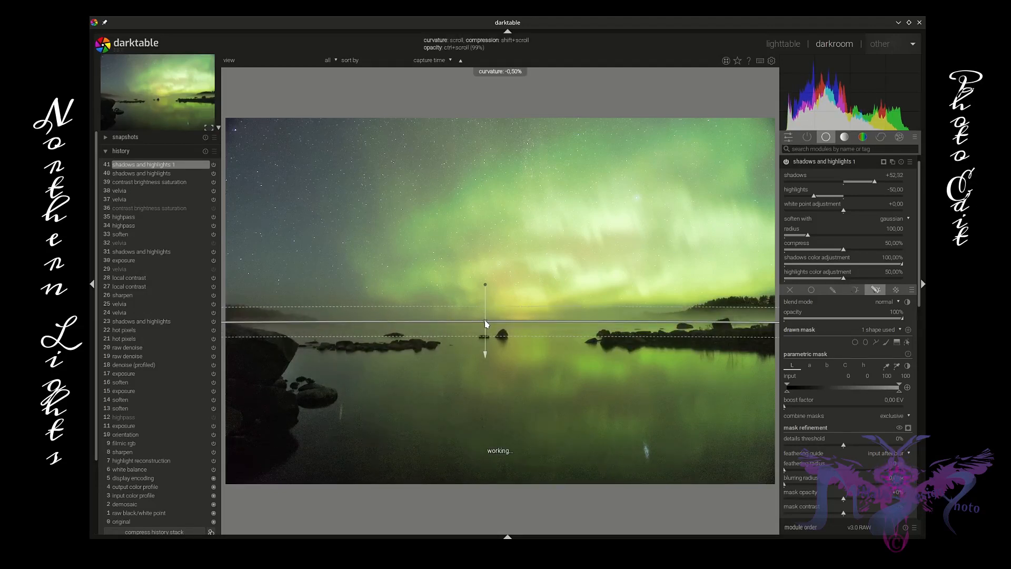
scroll(485, 324, up, 19)
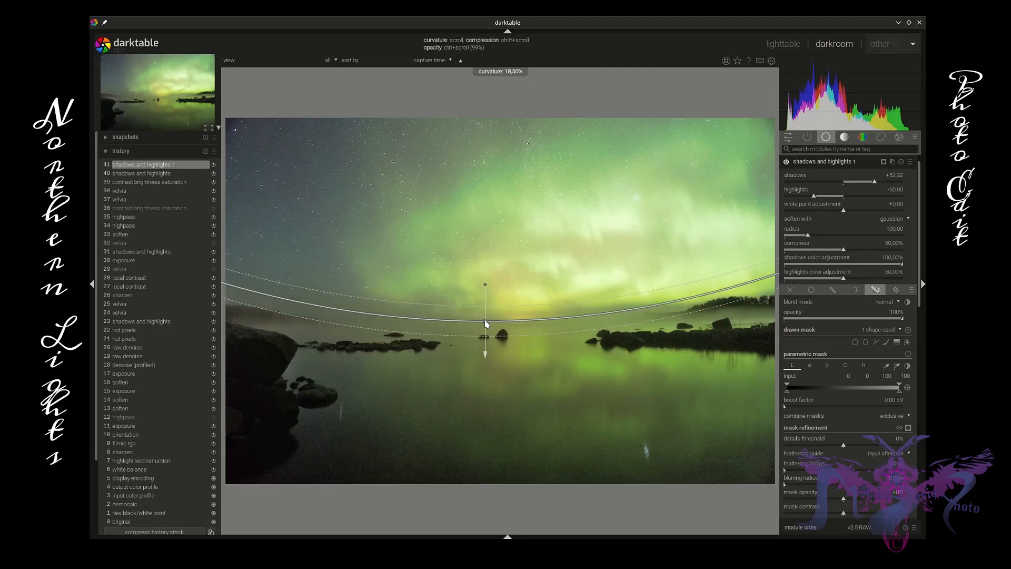
scroll(486, 323, up, 5)
drag(485, 322, 493, 327)
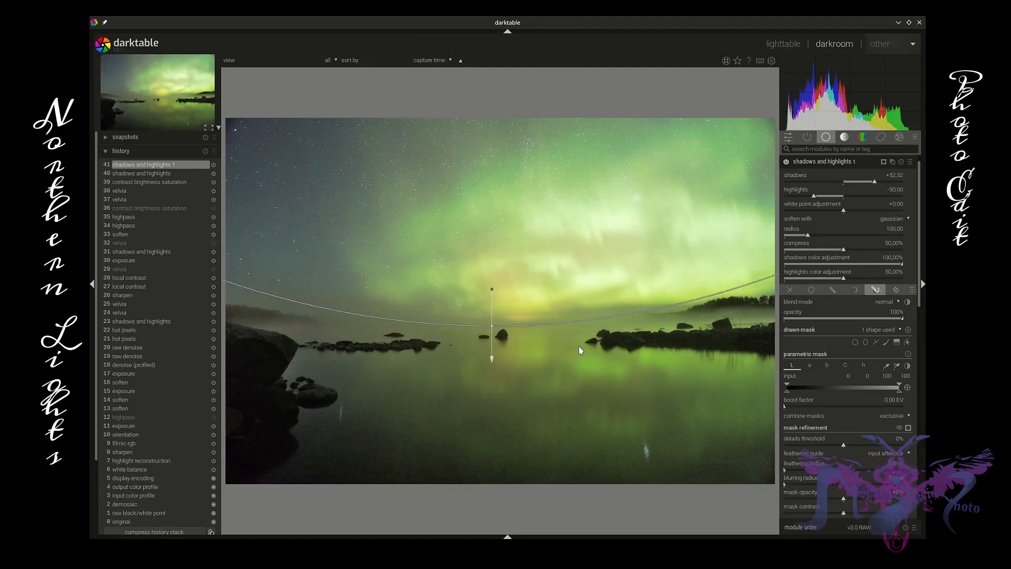
drag(495, 290, 499, 294)
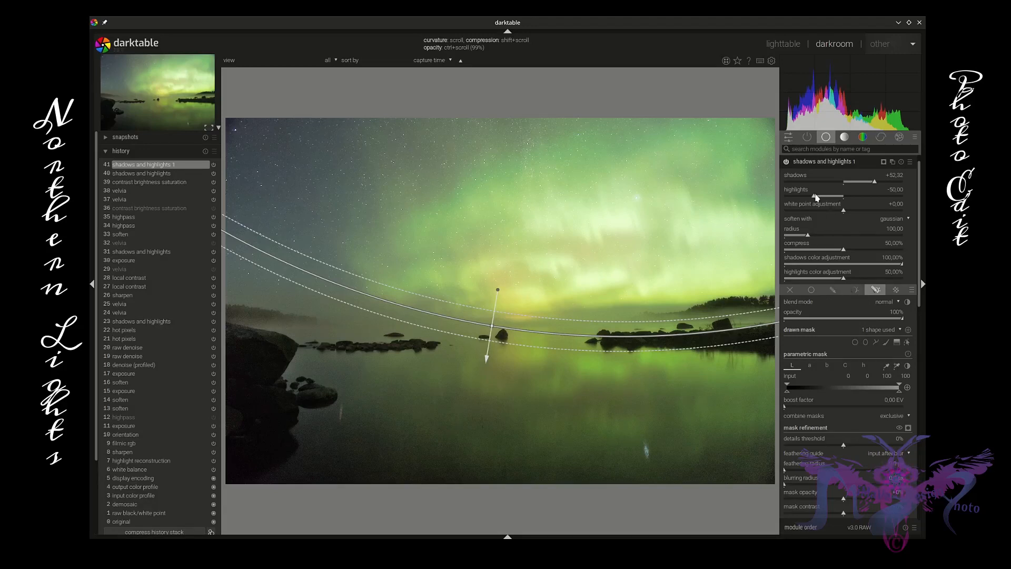
Reduce the gradient's tilt and set the new instance's shadows to +50.38, highlights to +27.18 and white point adjustment to +4.27.
drag(816, 198, 860, 198)
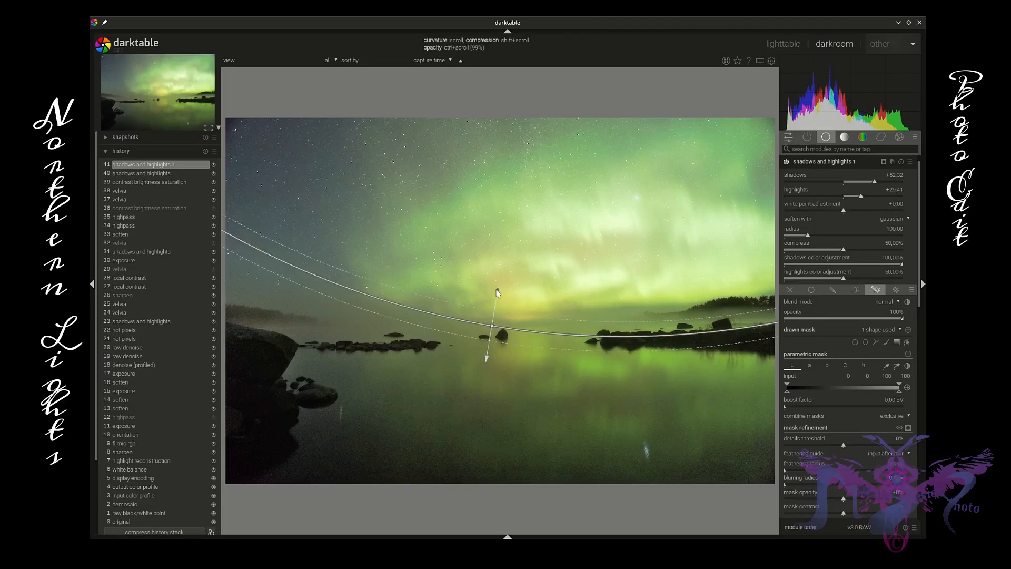
drag(498, 292, 496, 292)
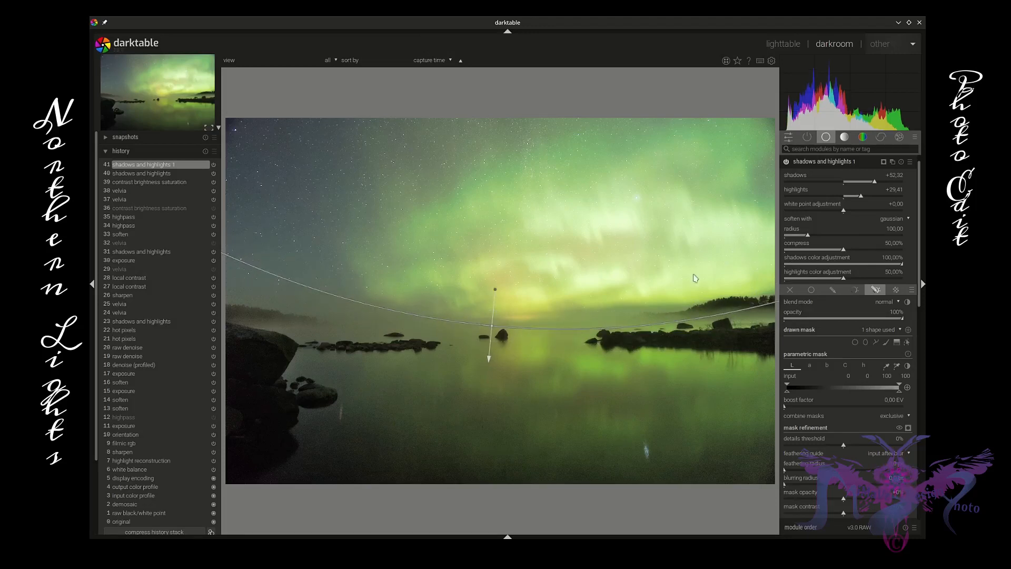
drag(845, 212, 869, 212)
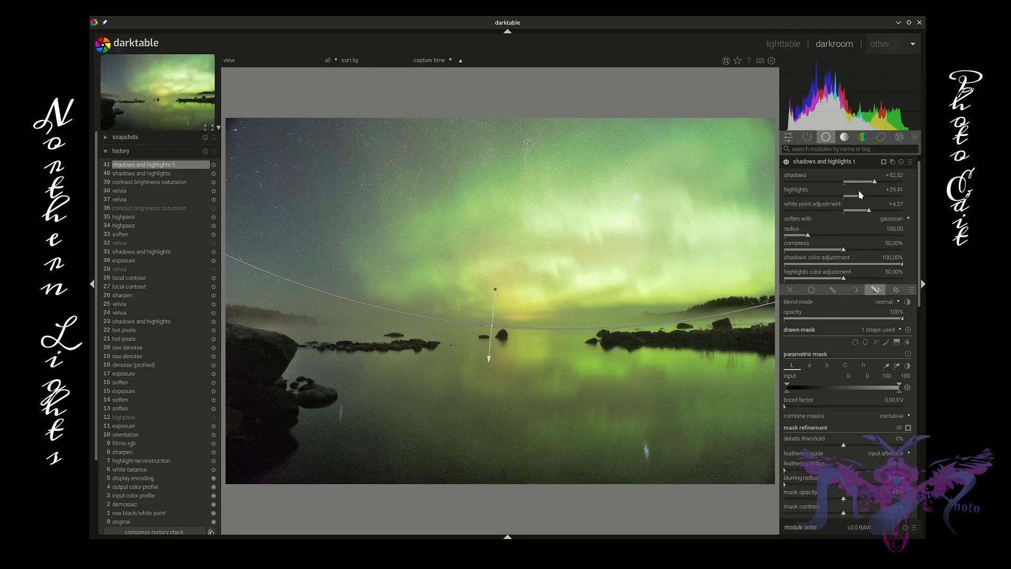
drag(862, 199, 788, 203)
drag(856, 202, 874, 183)
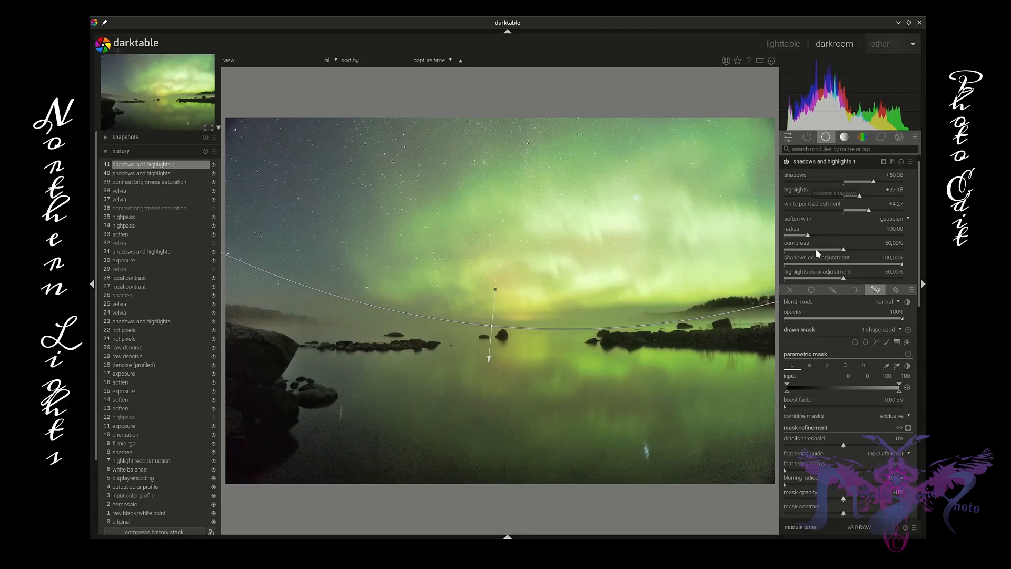
In the new instance, set the radius to 149.78, compress to 46.64% and highlights color adjustment to 83.94%.
drag(810, 235, 796, 255)
drag(792, 253, 842, 258)
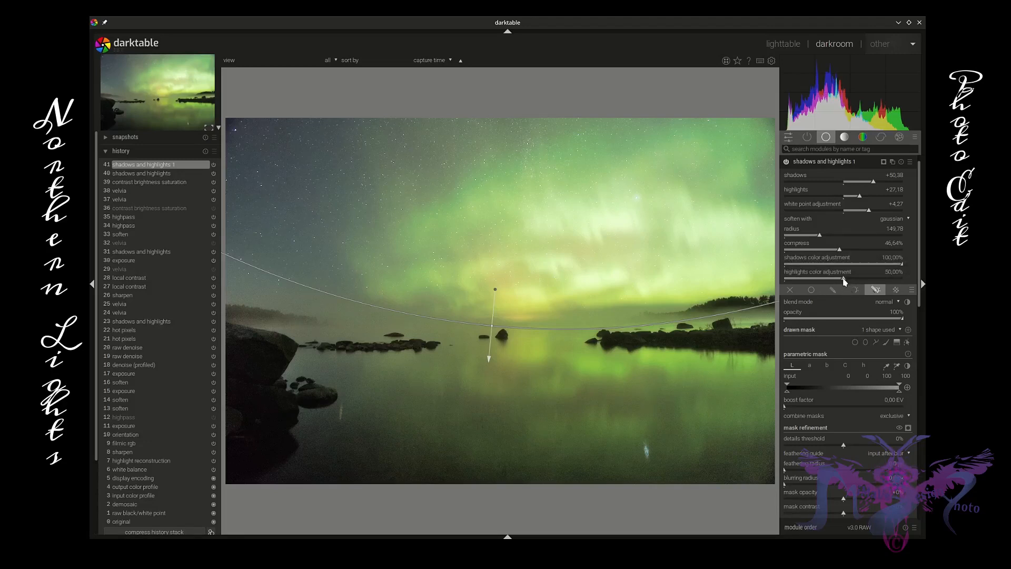
drag(844, 281, 884, 281)
Compare the photo with each of the two shadows and highlights instances disabled and enabled, leaving both enabled.
click(787, 163)
click(786, 162)
click(847, 162)
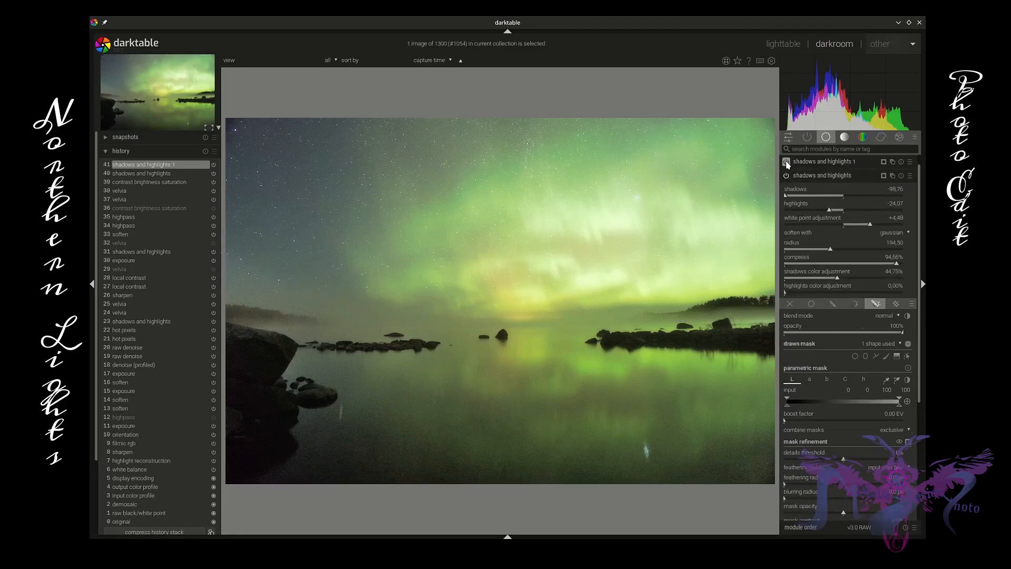
click(787, 163)
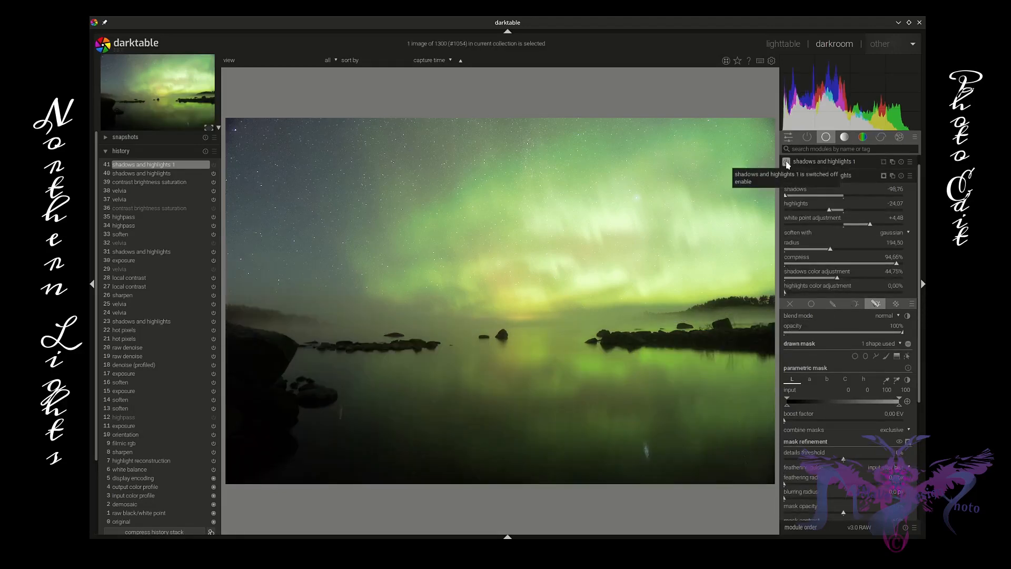
click(787, 177)
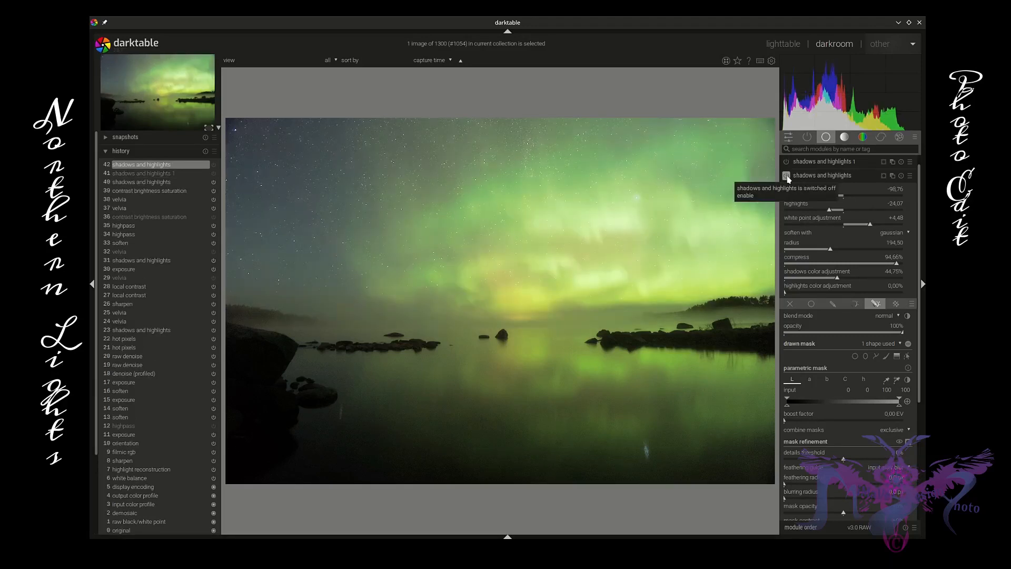
click(787, 177)
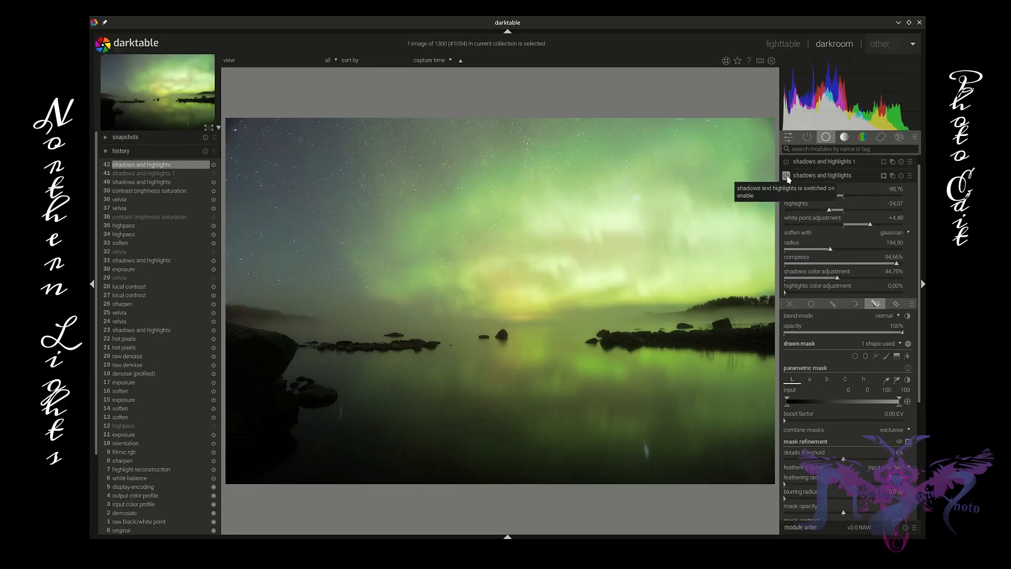
click(787, 163)
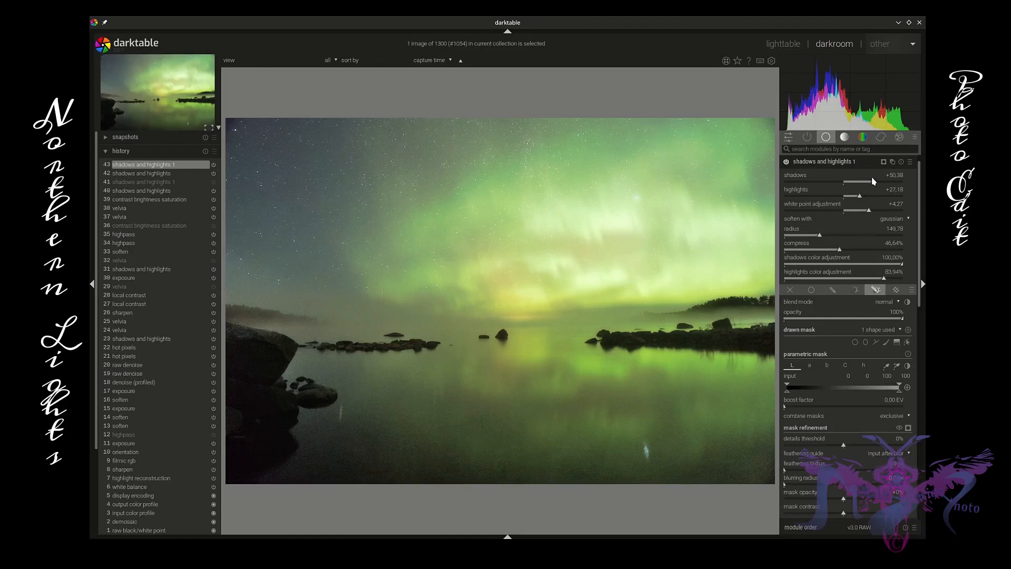
In shadows and highlights 1, set shadows to -18.78, highlights to +50.11, white point adjustment to -3.76 and radius to 192.04.
drag(873, 184, 834, 183)
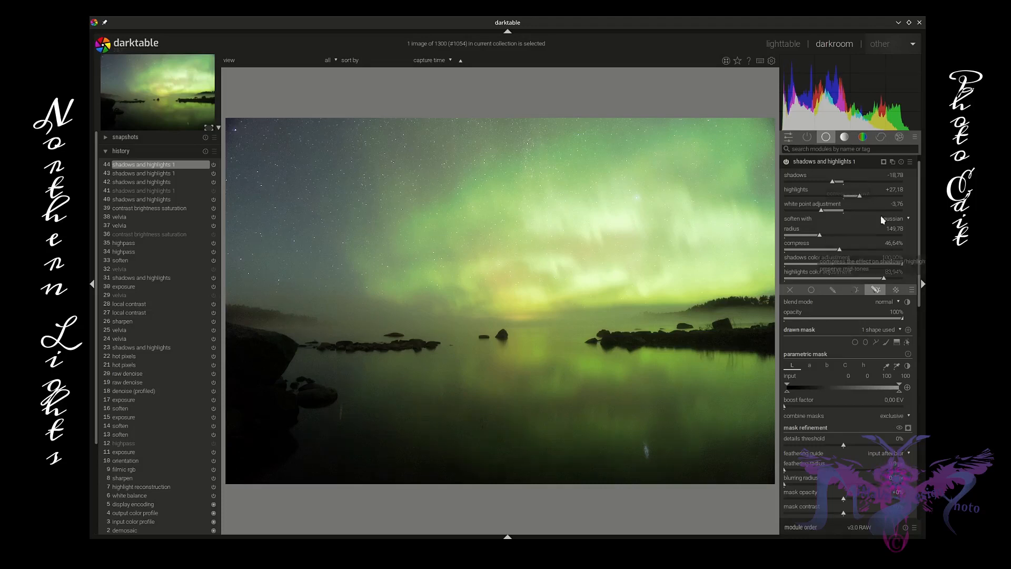
mouse_move(862, 198)
mouse_down()
mouse_move(895, 200)
mouse_move(809, 204)
mouse_move(872, 205)
mouse_up()
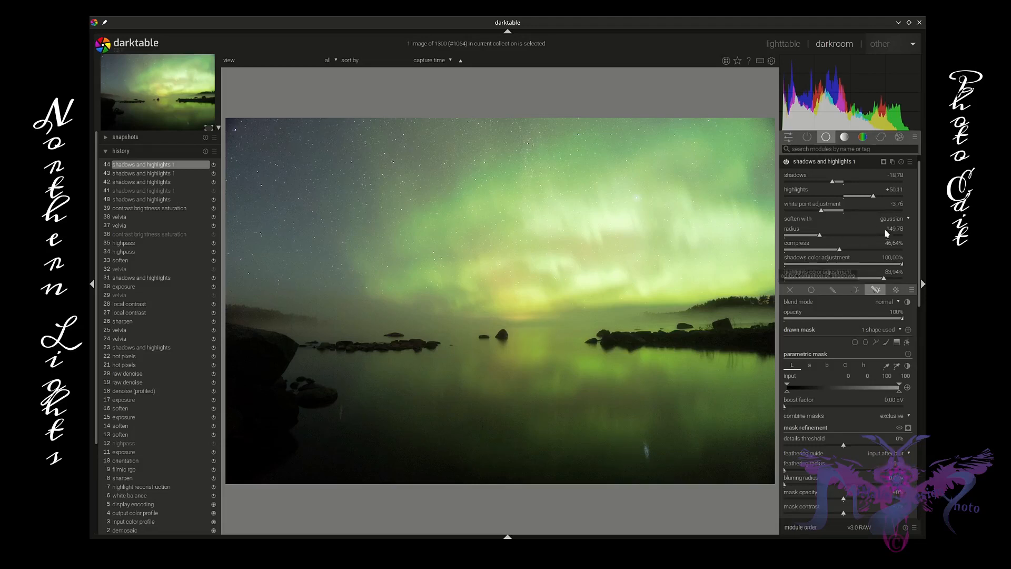
mouse_move(820, 238)
mouse_down()
mouse_move(804, 238)
mouse_move(831, 239)
mouse_up()
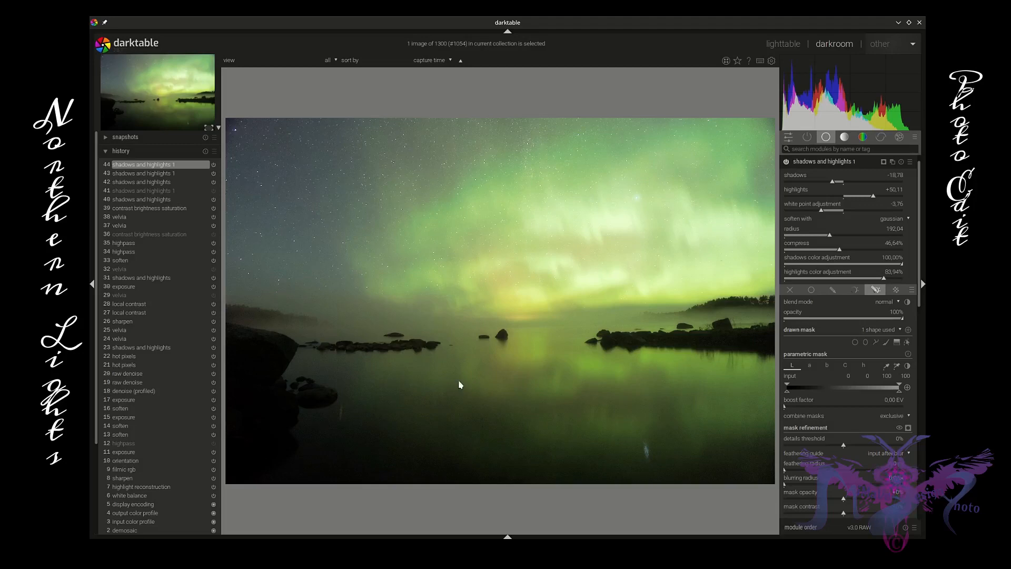
Inspect the rocks and water up close, set compress to 50.28% in shadows and highlights 1, and collapse that instance.
scroll(410, 362, up, 5)
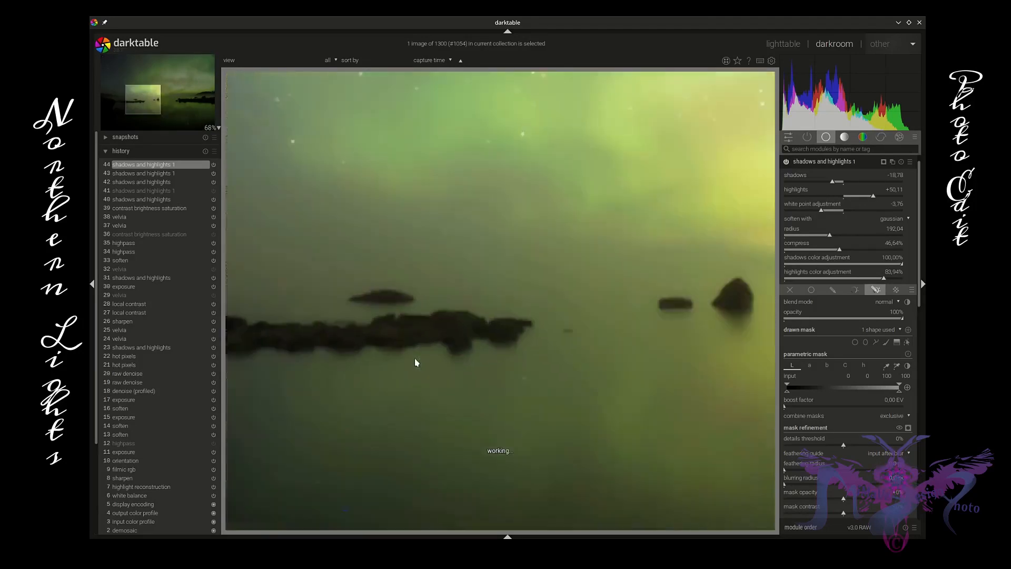
scroll(416, 362, down, 5)
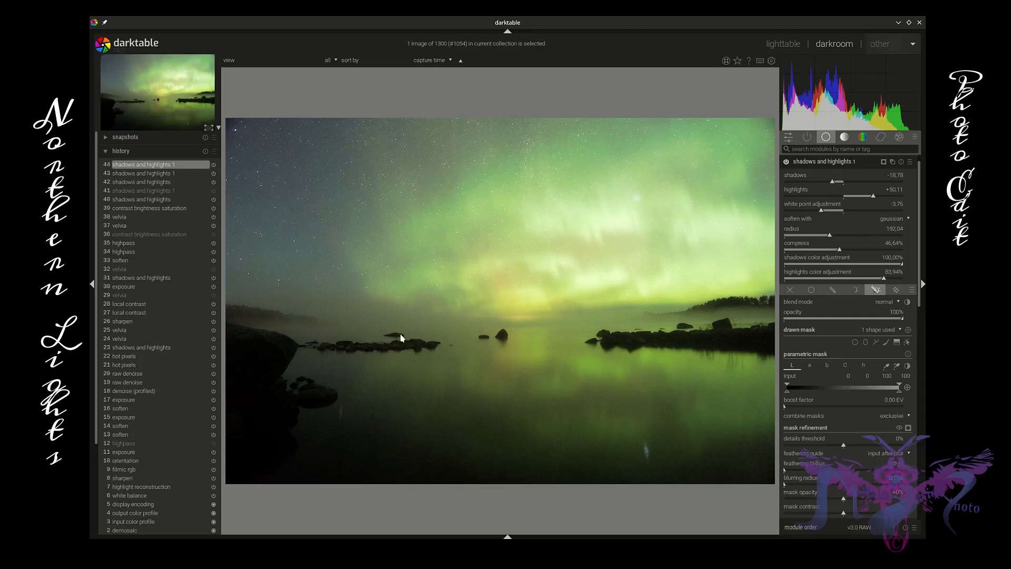
scroll(293, 310, up, 4)
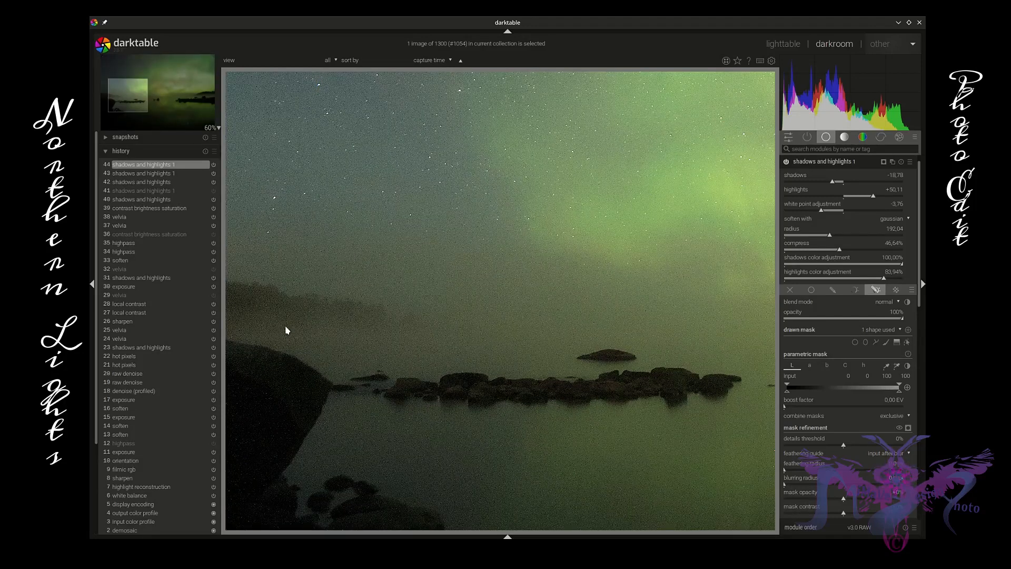
scroll(286, 330, down, 4)
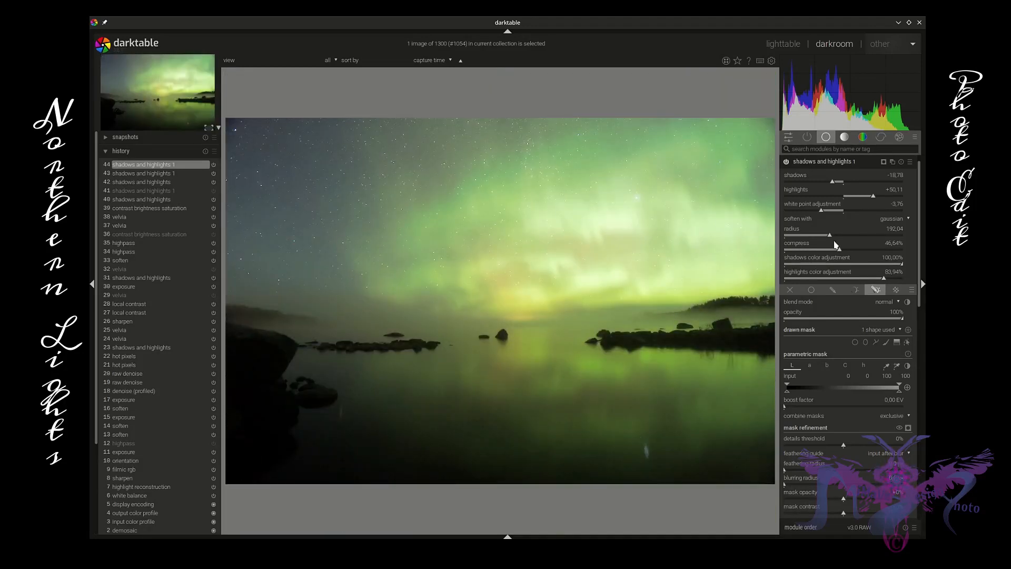
mouse_move(834, 250)
mouse_down()
mouse_move(846, 253)
mouse_move(815, 256)
mouse_move(844, 255)
mouse_up()
scroll(418, 452, up, 3)
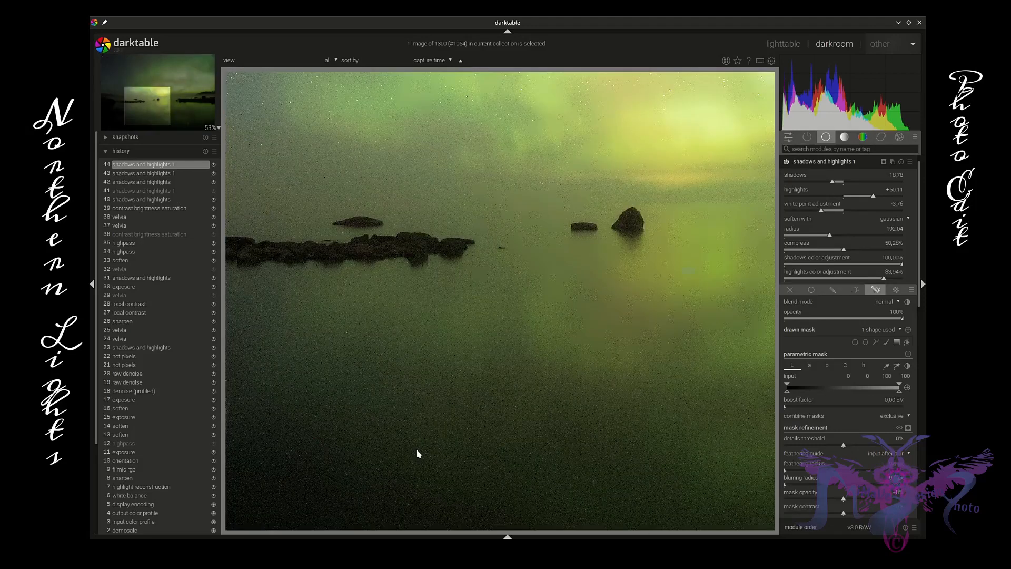
scroll(419, 453, down, 2)
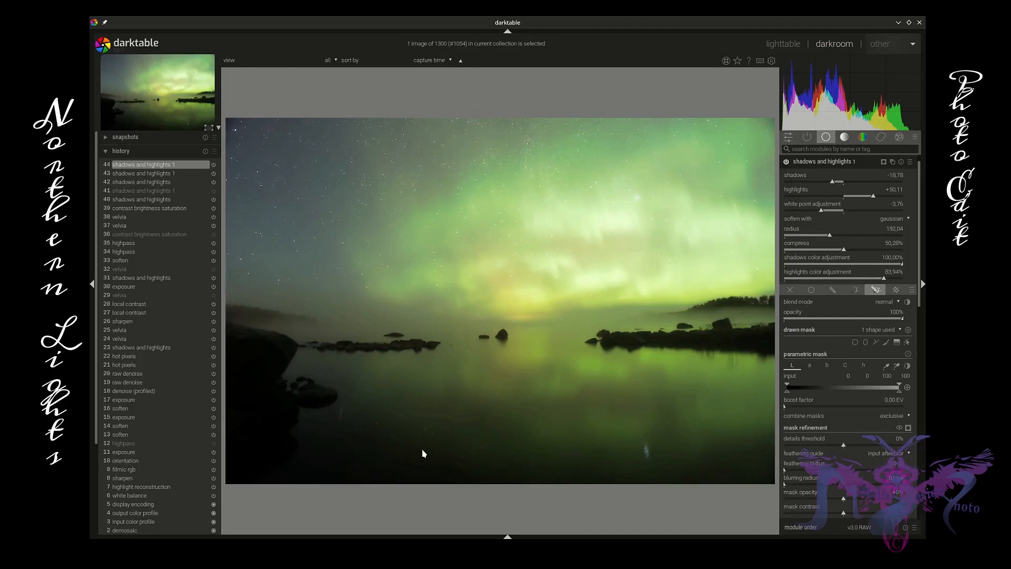
click(829, 163)
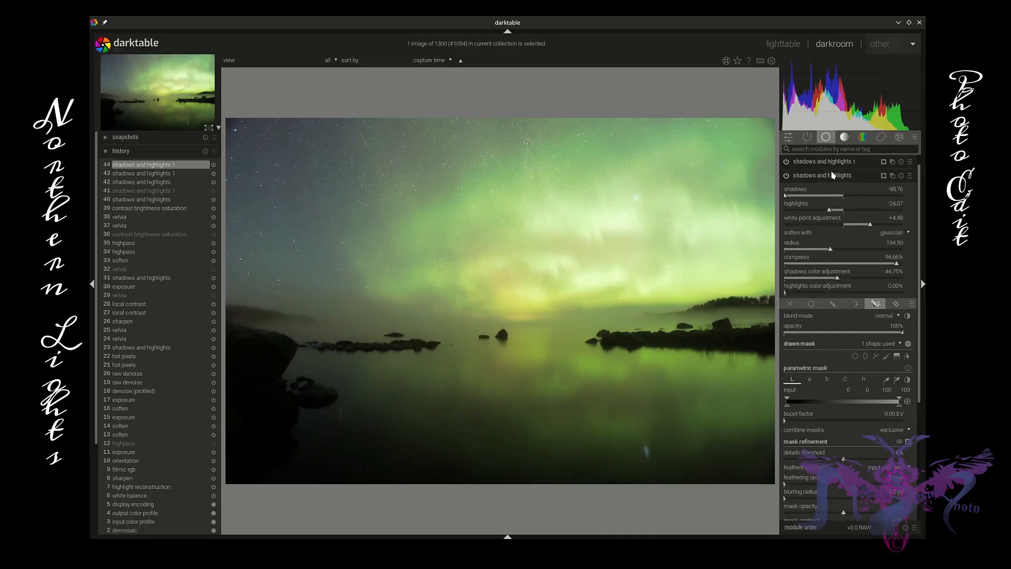
In the correction modules, compare the rocks and starry sky up close with raw denoise disabled and enabled, leaving it enabled.
click(886, 139)
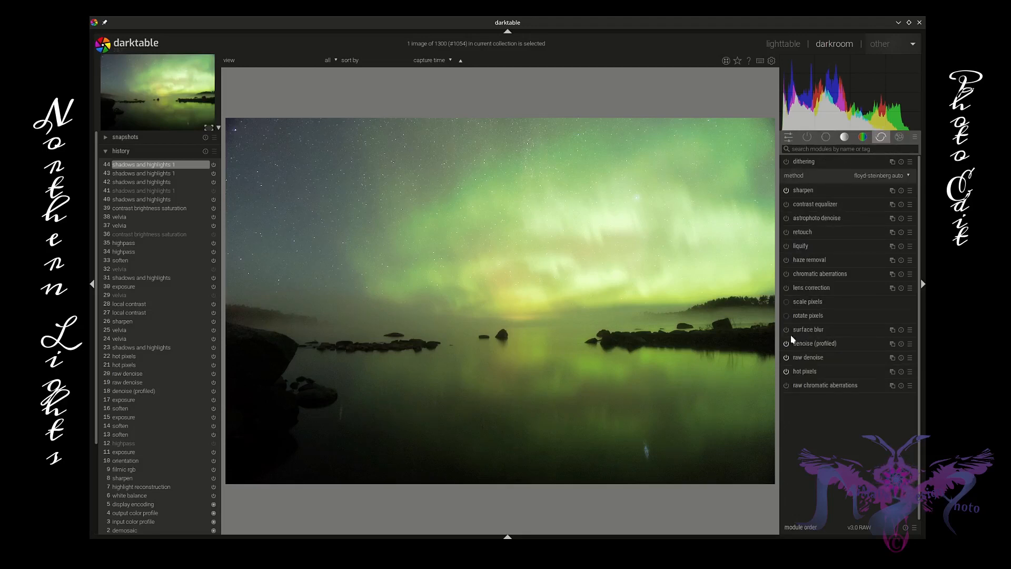
click(787, 358)
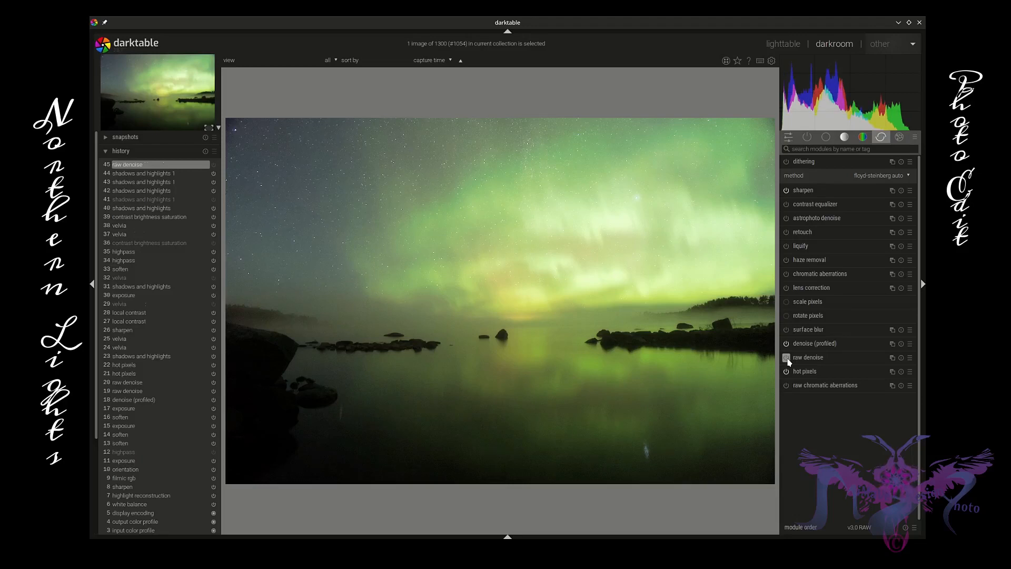
scroll(354, 395, up, 3)
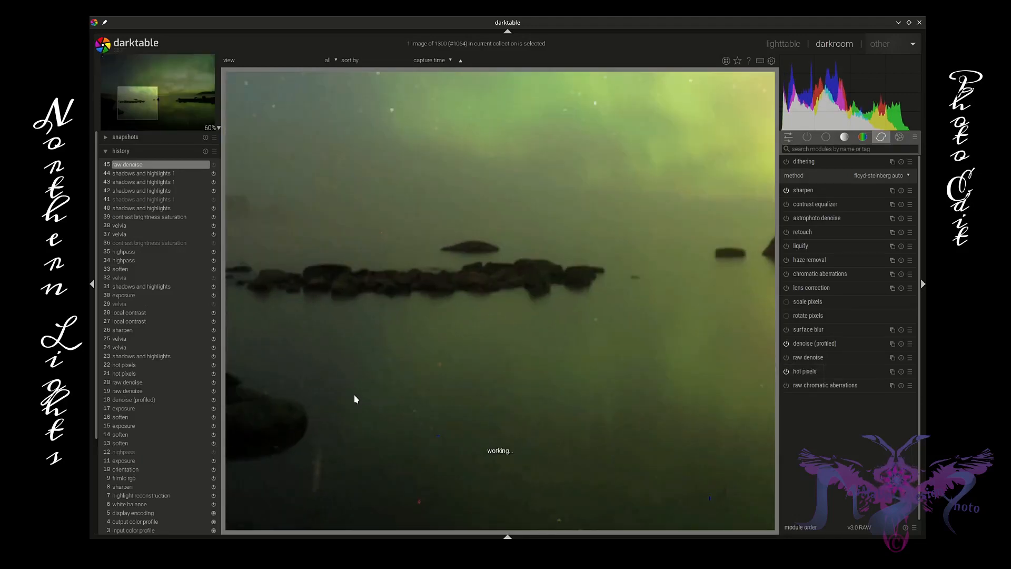
click(786, 357)
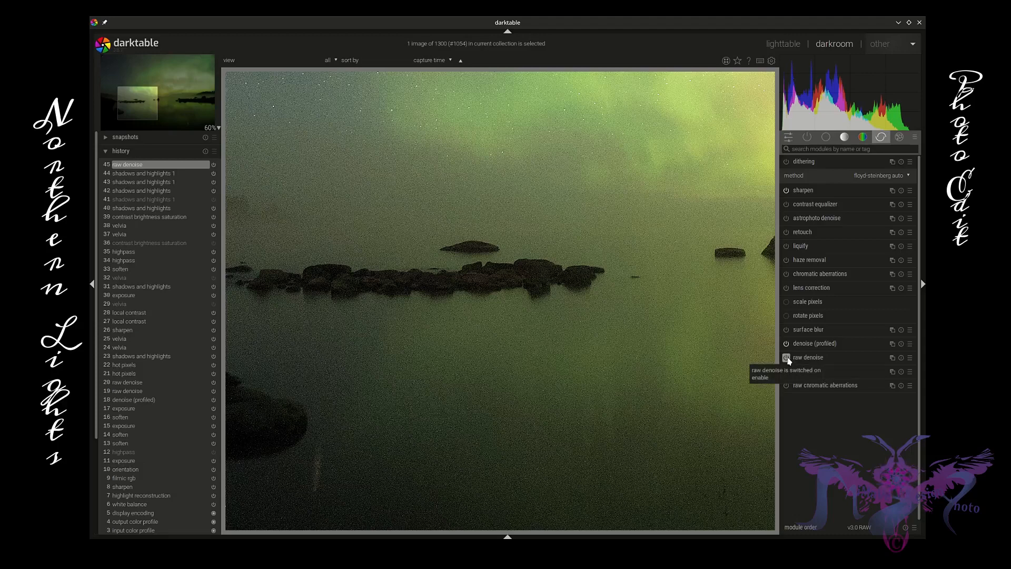
scroll(347, 200, up, 1)
scroll(377, 225, up, 1)
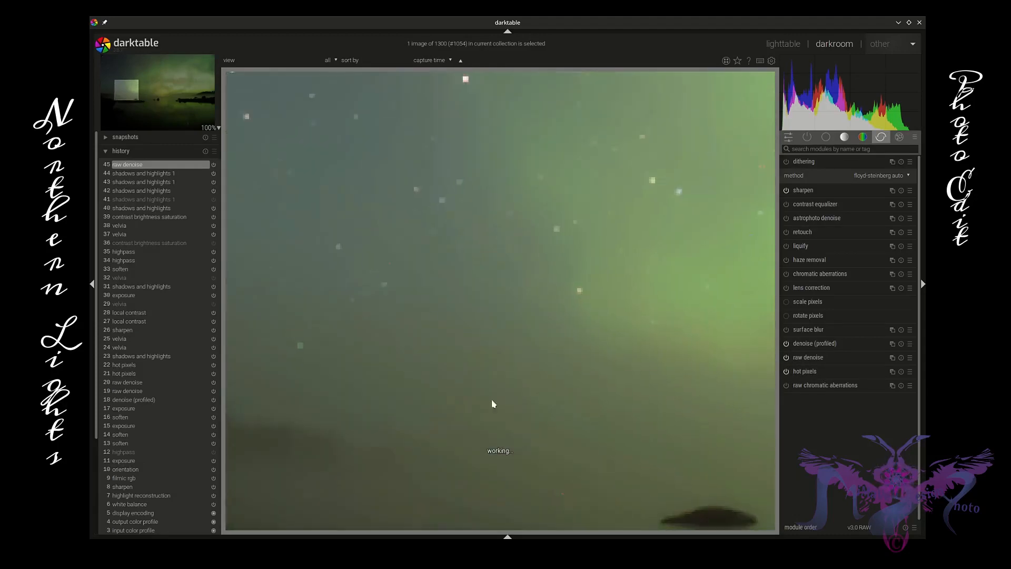
click(787, 358)
click(787, 359)
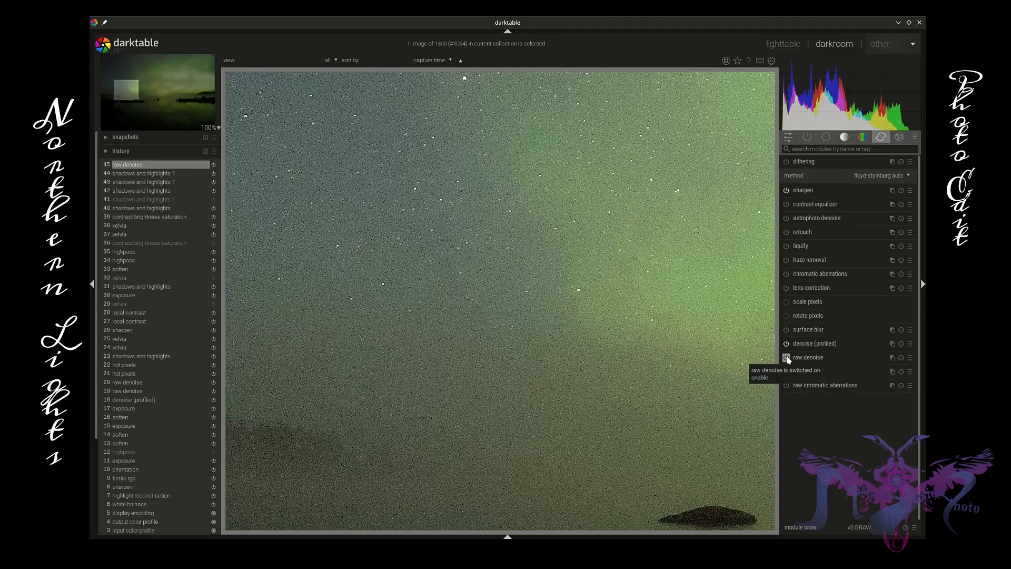
click(787, 359)
click(788, 359)
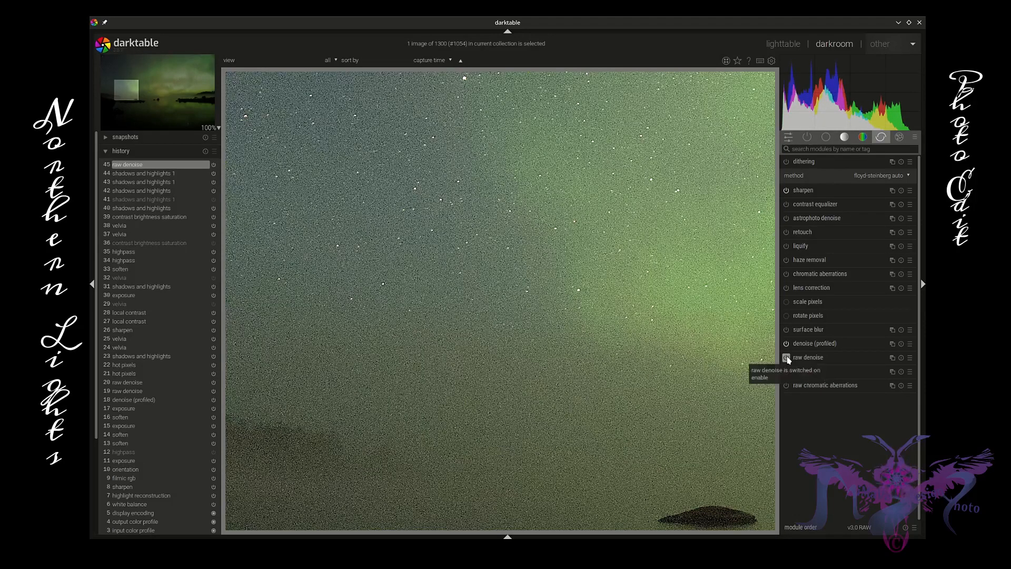
middle_click(543, 309)
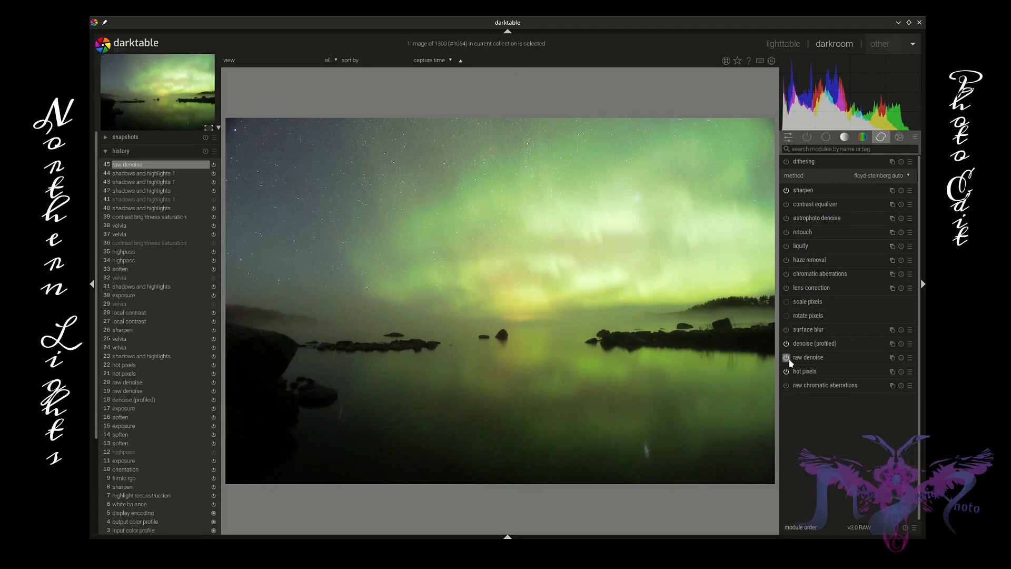
Compare the whole photo with denoise (profiled) and raw denoise each disabled and enabled, leaving both enabled.
click(787, 345)
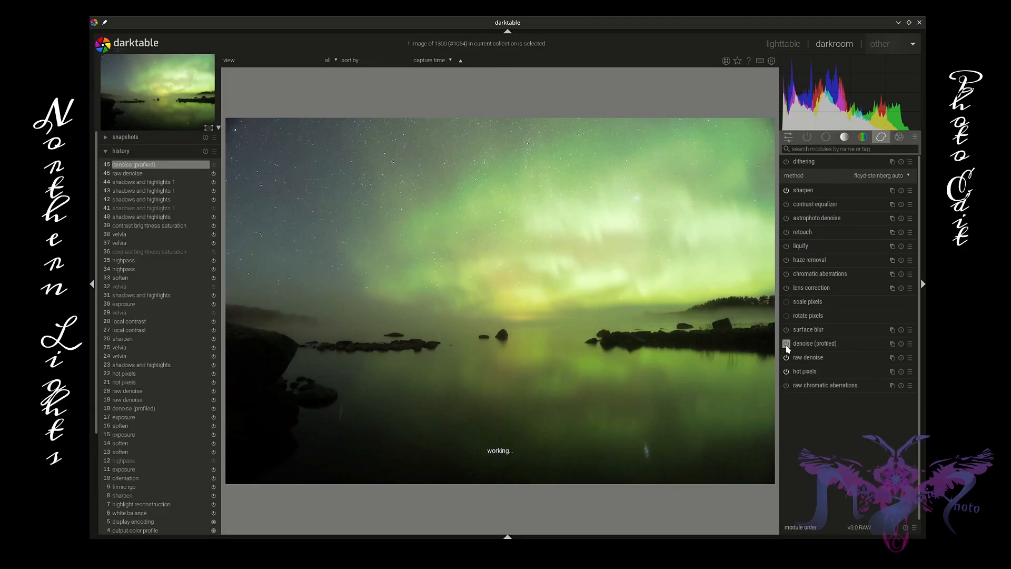
click(787, 345)
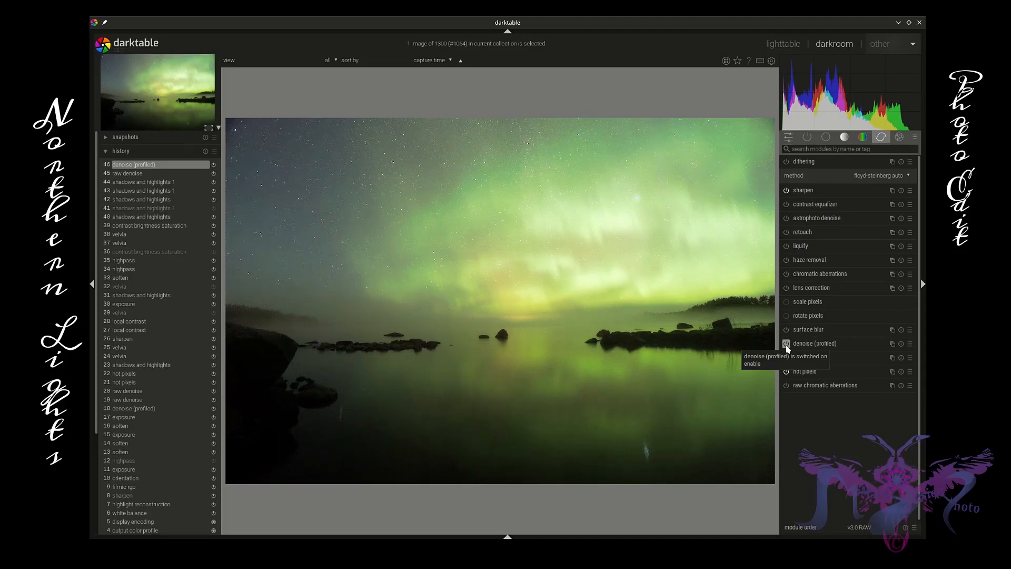
click(787, 358)
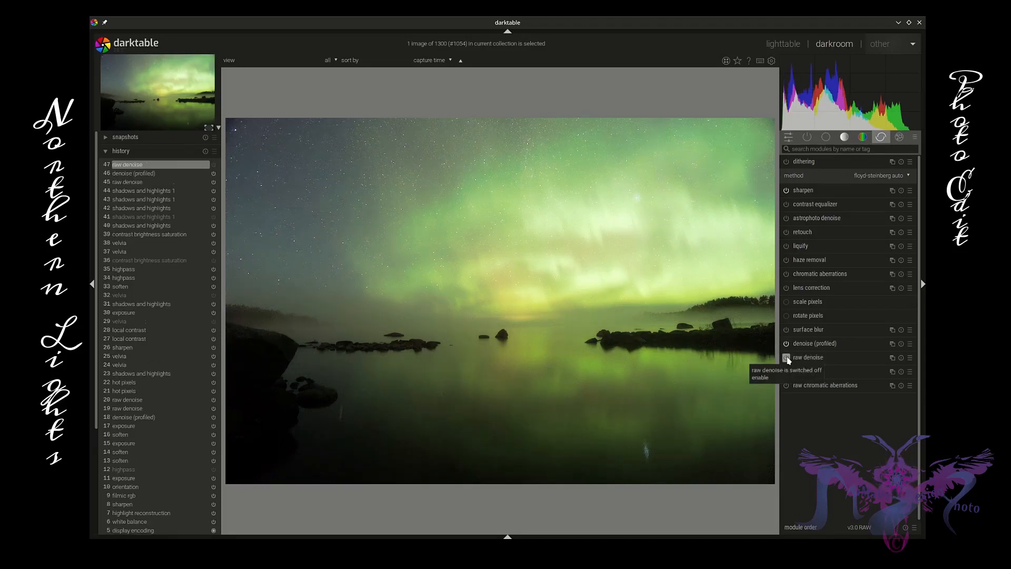
click(786, 358)
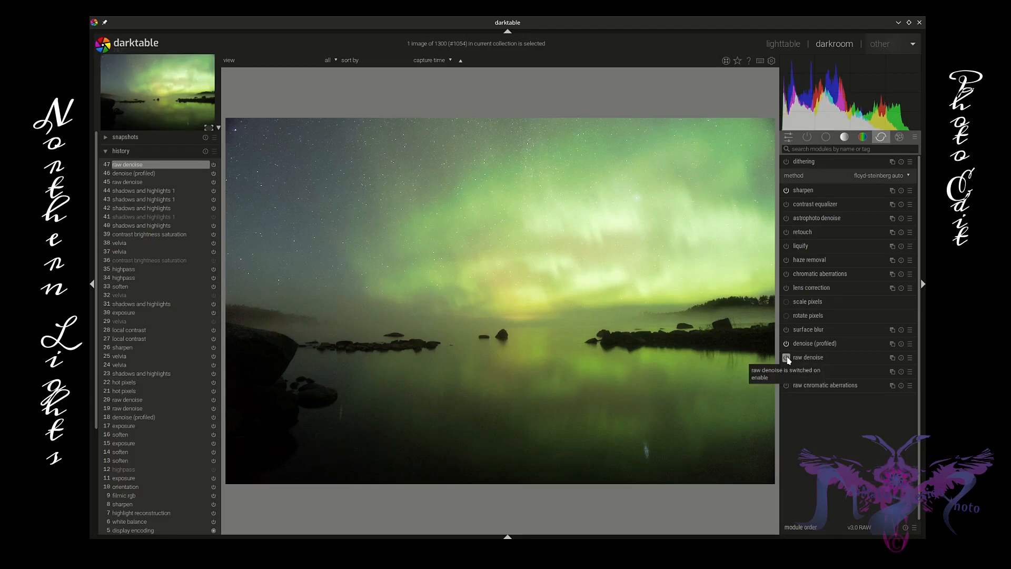
Try a raw denoise noise threshold of 0.007 and compare it with the preceding history state.
scroll(576, 398, up, 5)
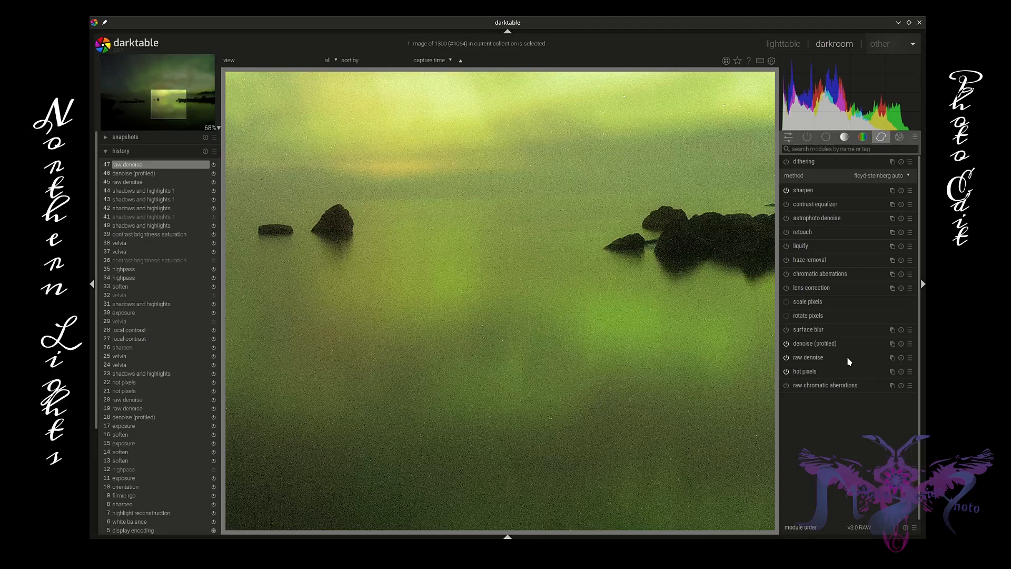
click(848, 356)
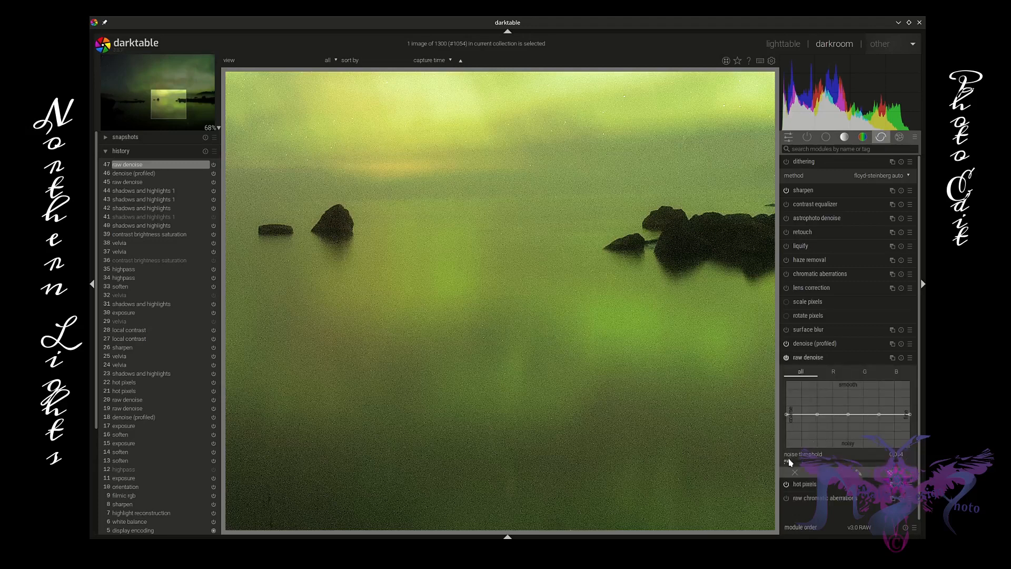
drag(790, 463, 795, 464)
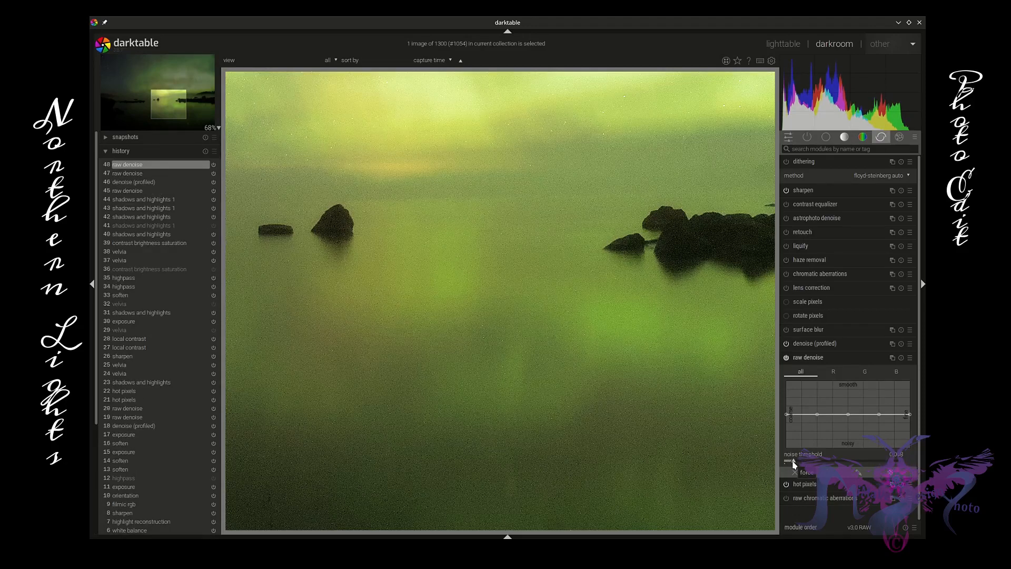
middle_click(550, 363)
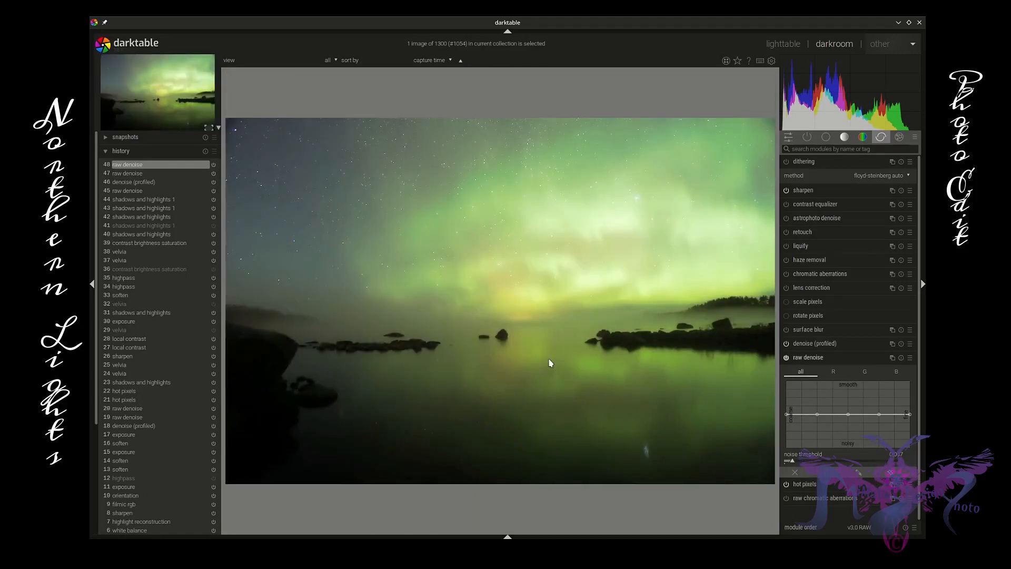
click(146, 175)
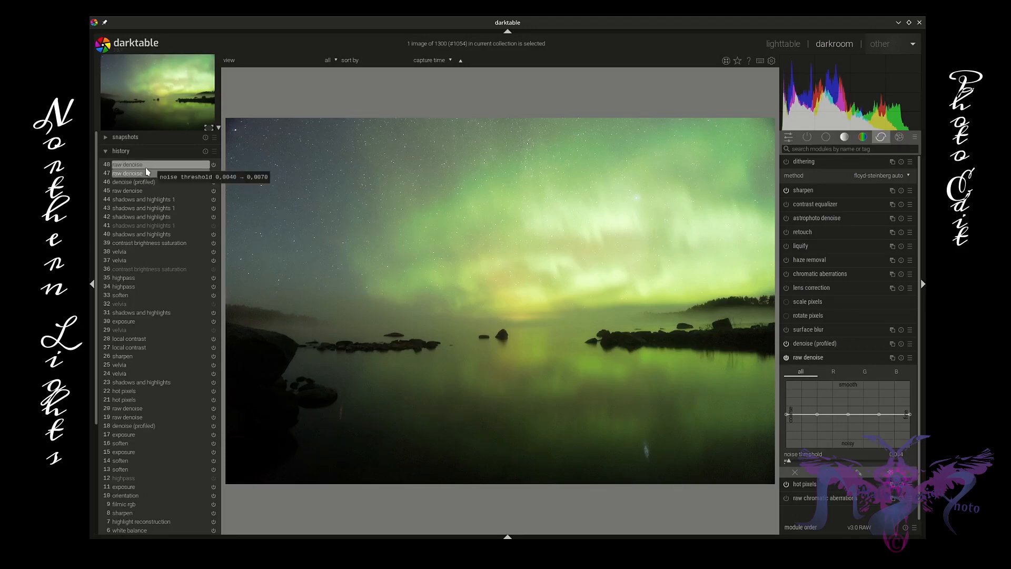
click(146, 166)
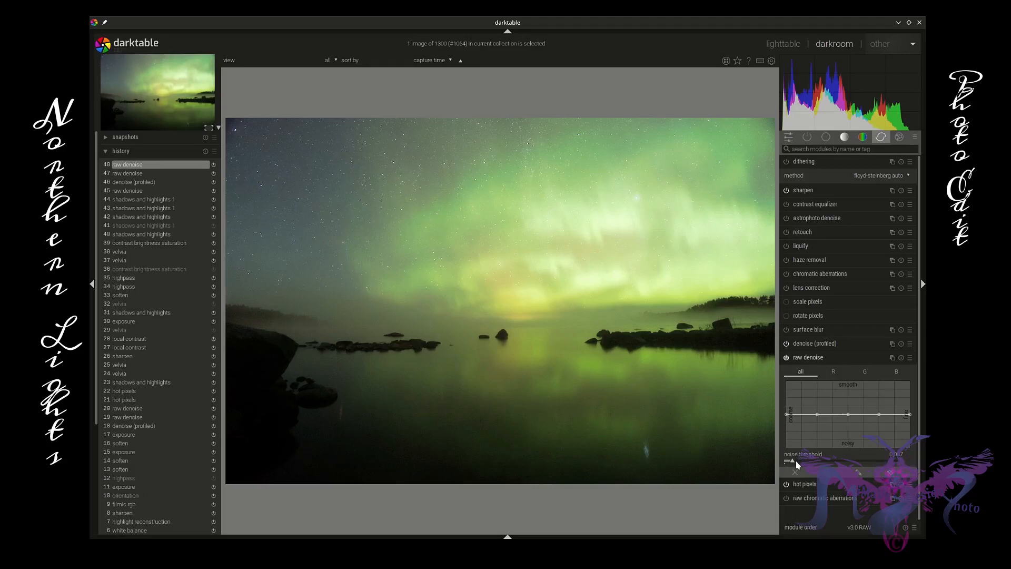
Set the raw denoise noise threshold to 0.004 and restrict the module with a drawn gradient mask placed along the horizon.
scroll(427, 223, up, 4)
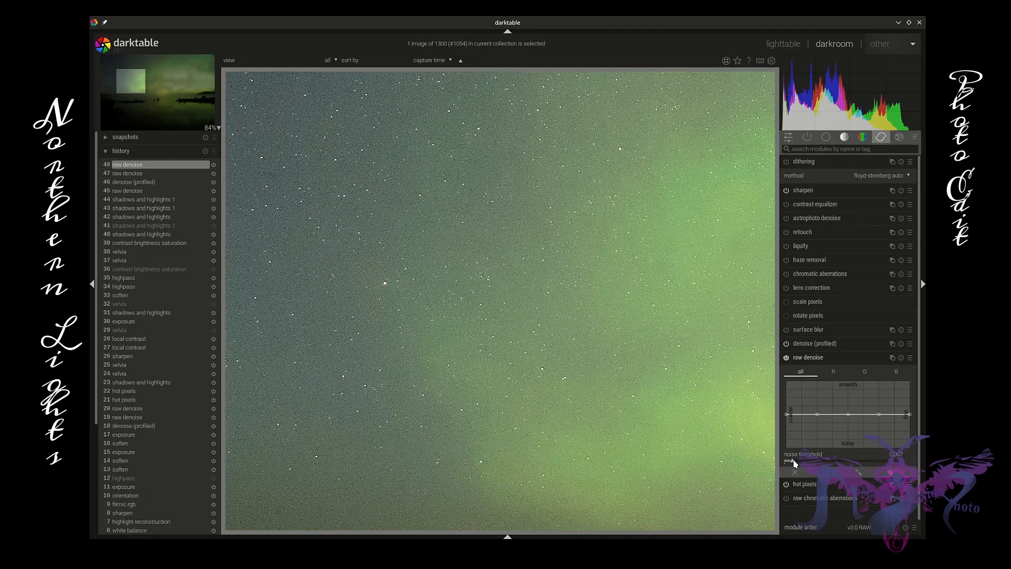
drag(793, 464, 789, 461)
click(838, 359)
click(838, 359)
click(858, 472)
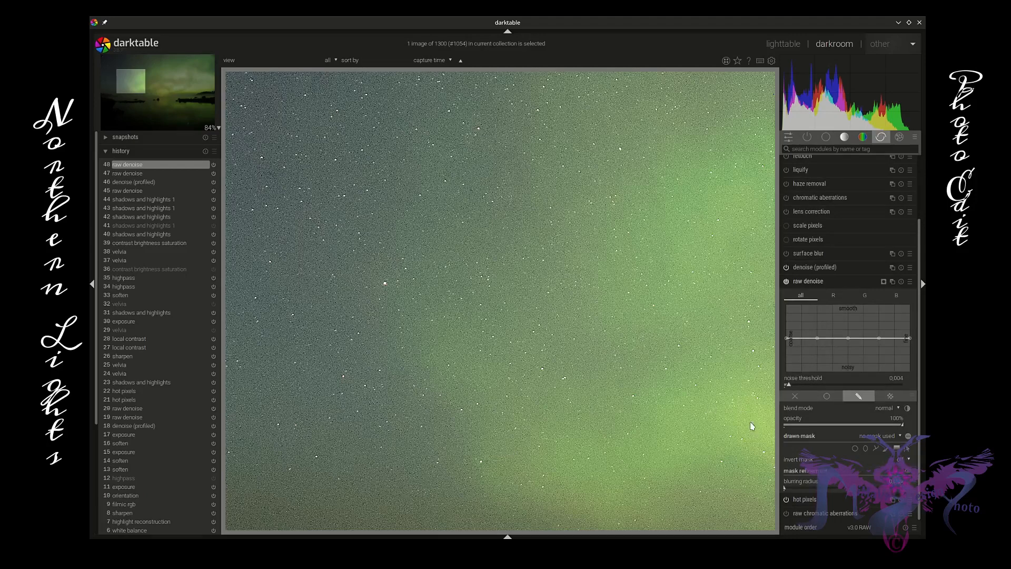
click(897, 448)
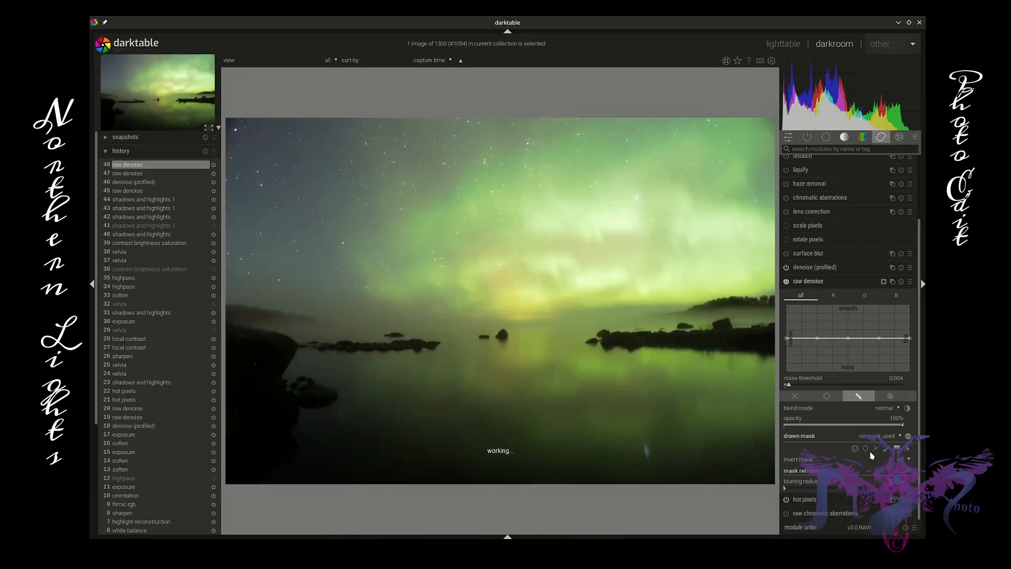
click(897, 448)
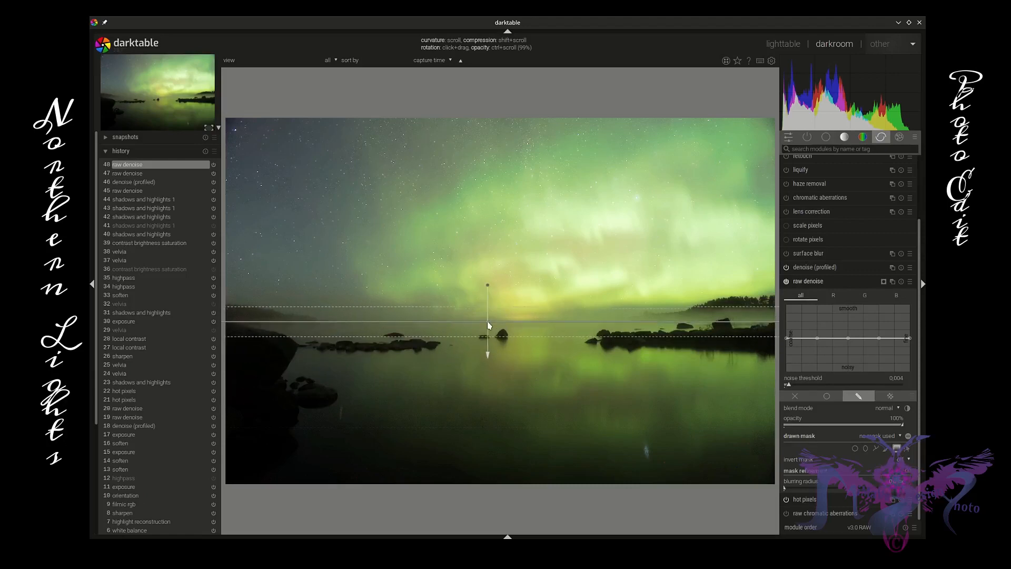
click(489, 328)
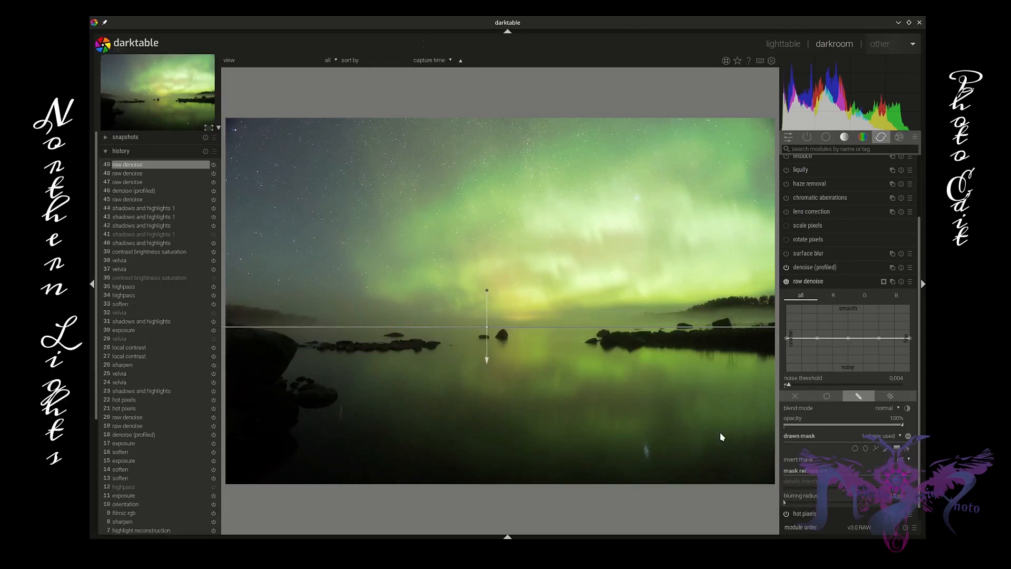
Toggle the gradient mask's polarity and compare the sky up close with raw denoise disabled and enabled, leaving it enabled.
scroll(380, 300, up, 3)
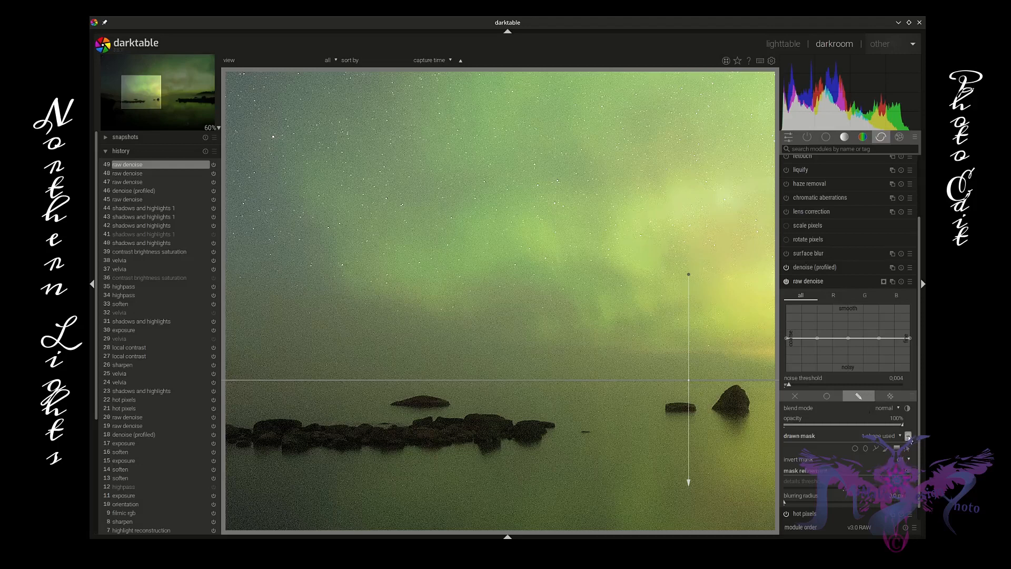
click(909, 437)
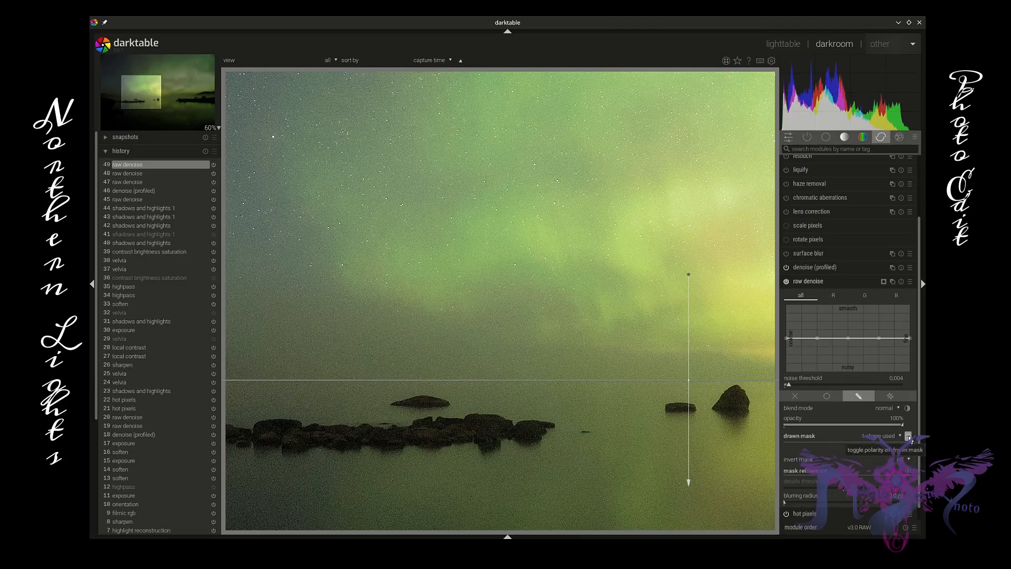
scroll(621, 300, down, 5)
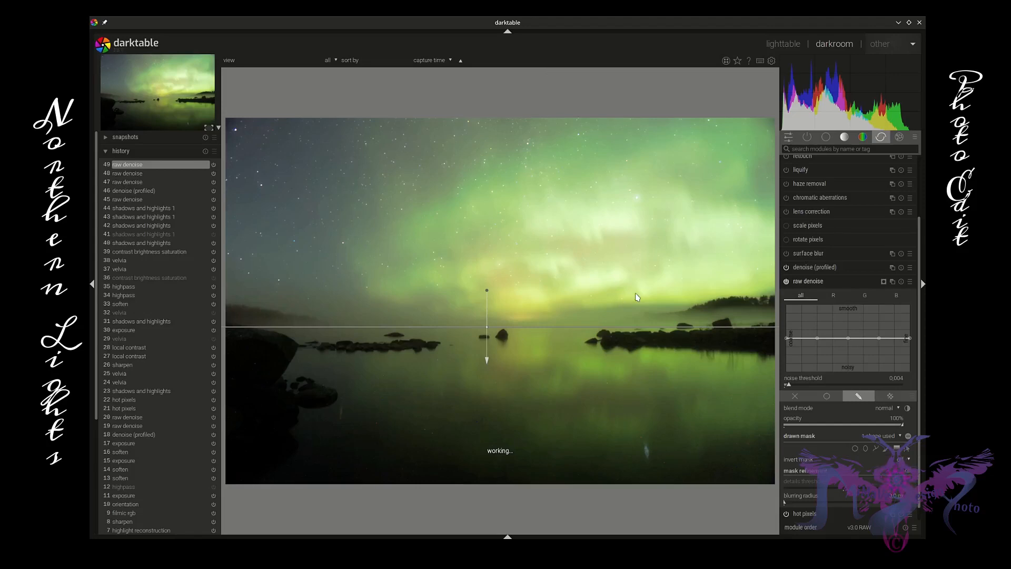
scroll(638, 297, up, 5)
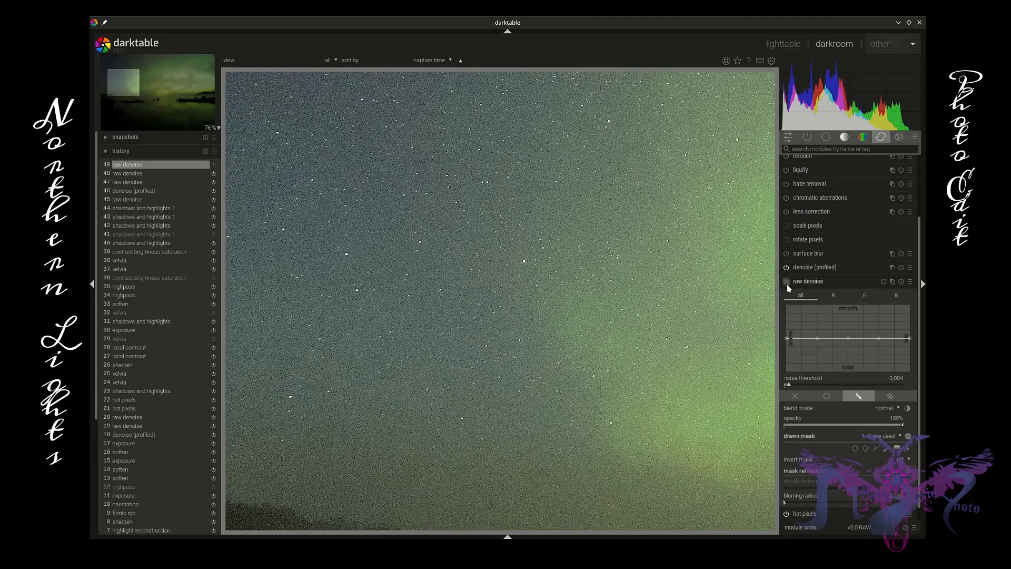
click(788, 285)
scroll(619, 308, down, 3)
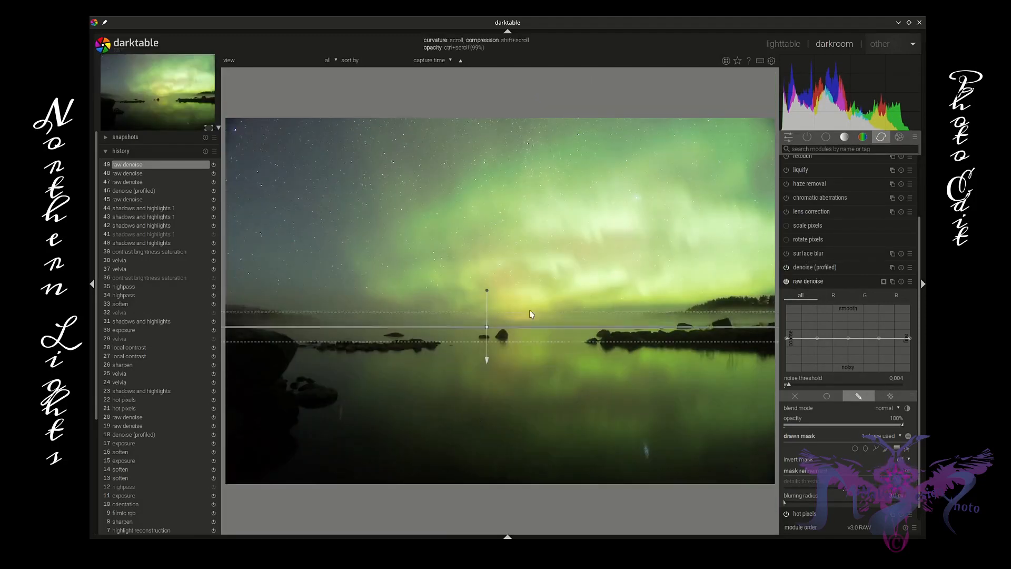
Bend the gradient mask to a curvature of 29.50%, tilt it slightly and shift it up just above the shoreline rocks.
scroll(488, 326, up, 1)
scroll(488, 327, down, 1)
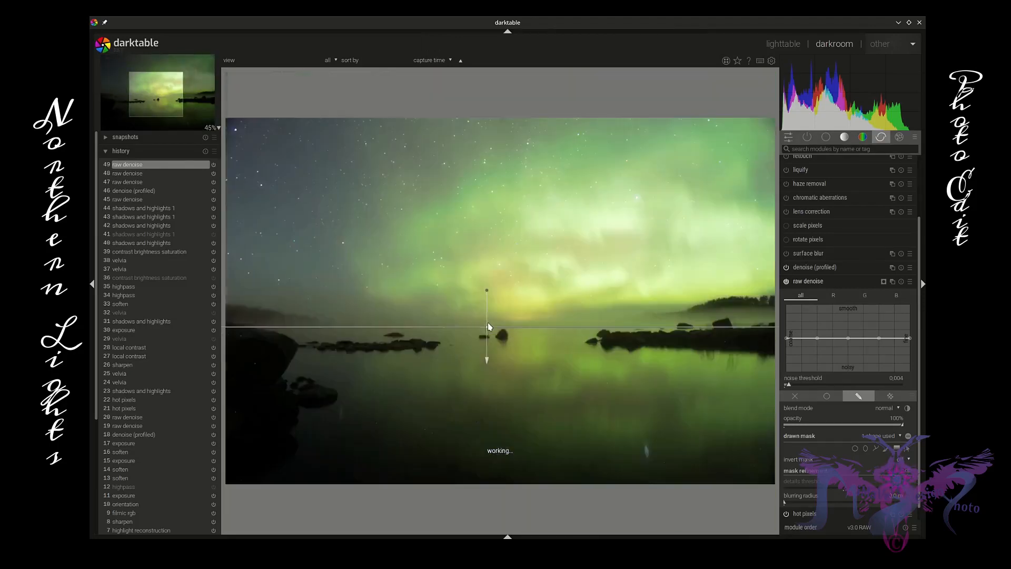
scroll(488, 331, down, 3)
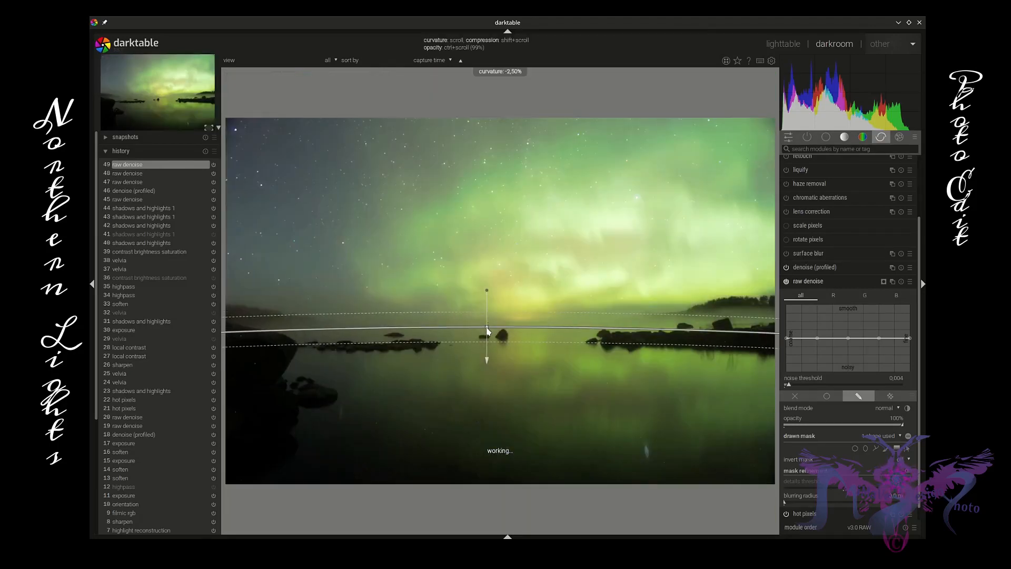
scroll(487, 329, up, 6)
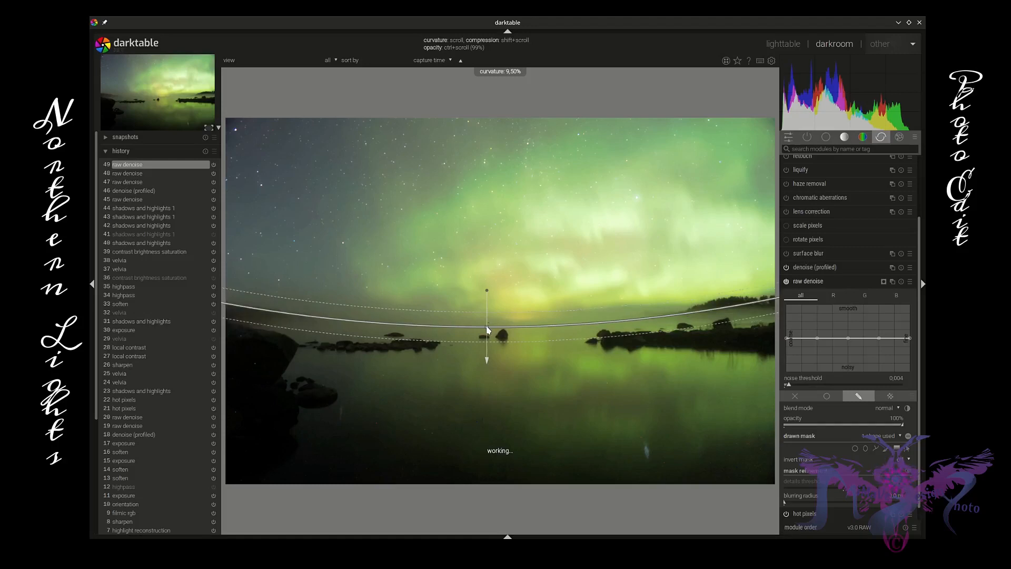
scroll(486, 329, up, 10)
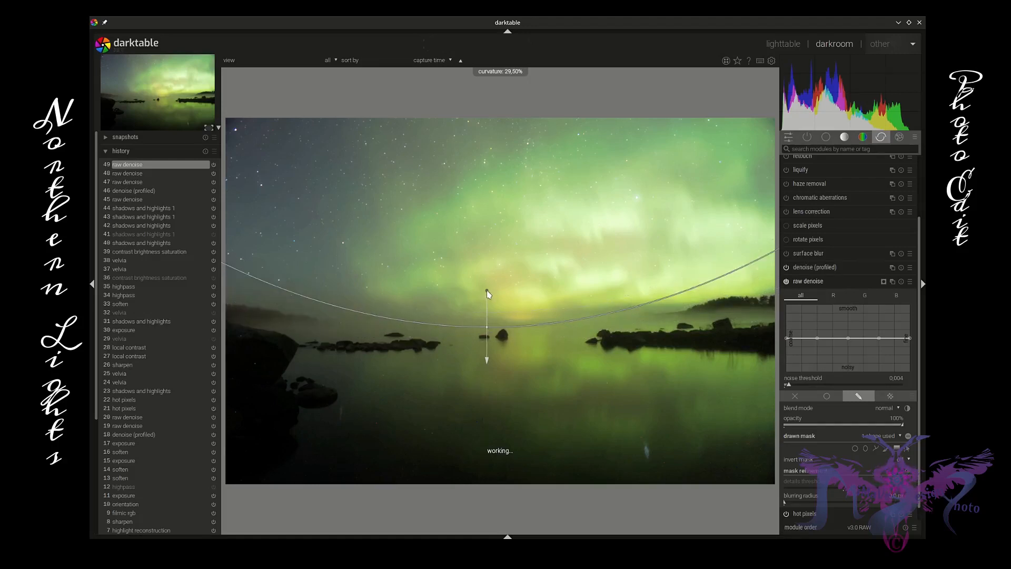
drag(487, 293, 493, 289)
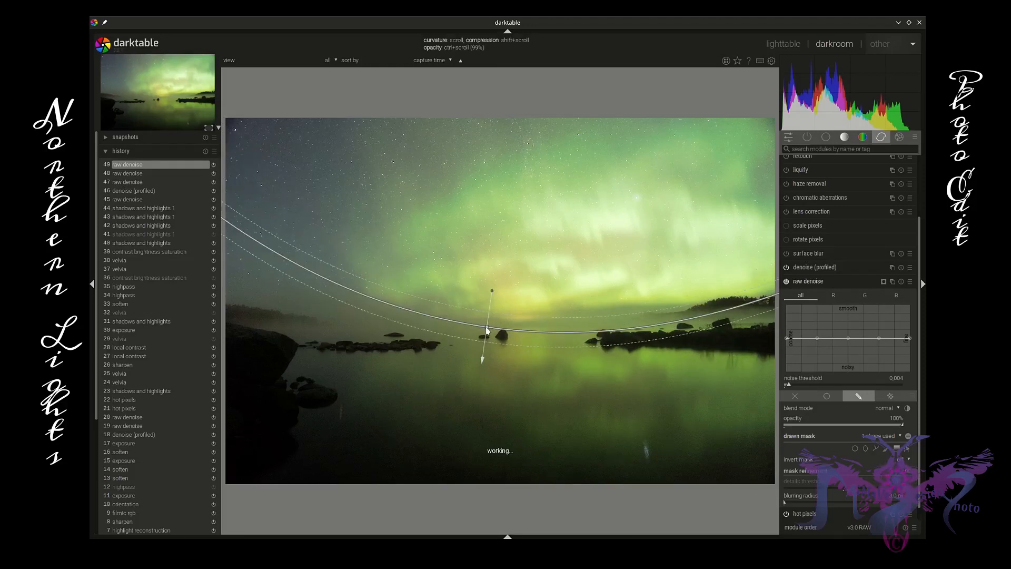
drag(486, 328, 485, 318)
drag(489, 281, 486, 282)
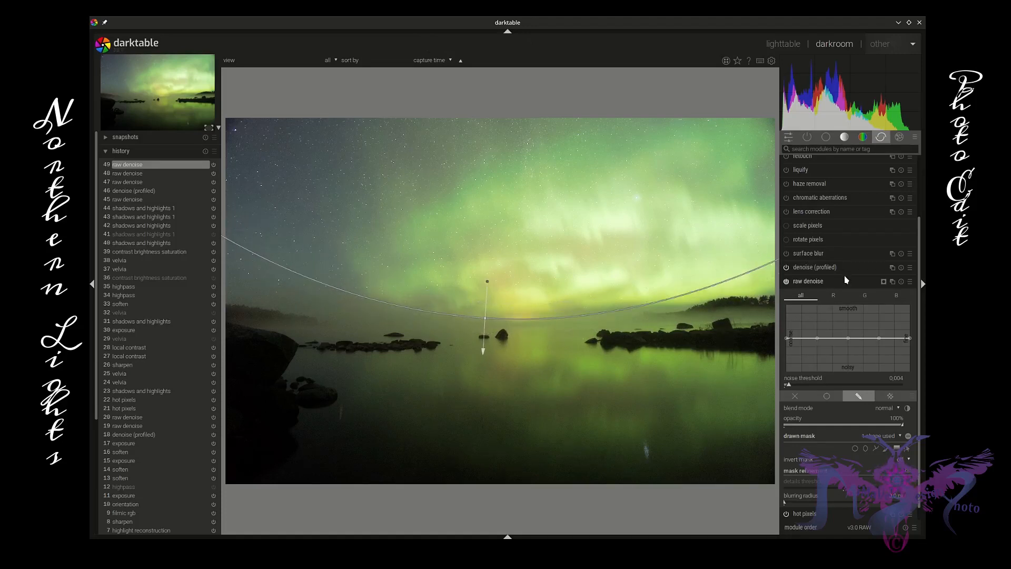
Add a new raw denoise instance and restrict it with a drawn gradient mask placed along the horizon.
click(896, 282)
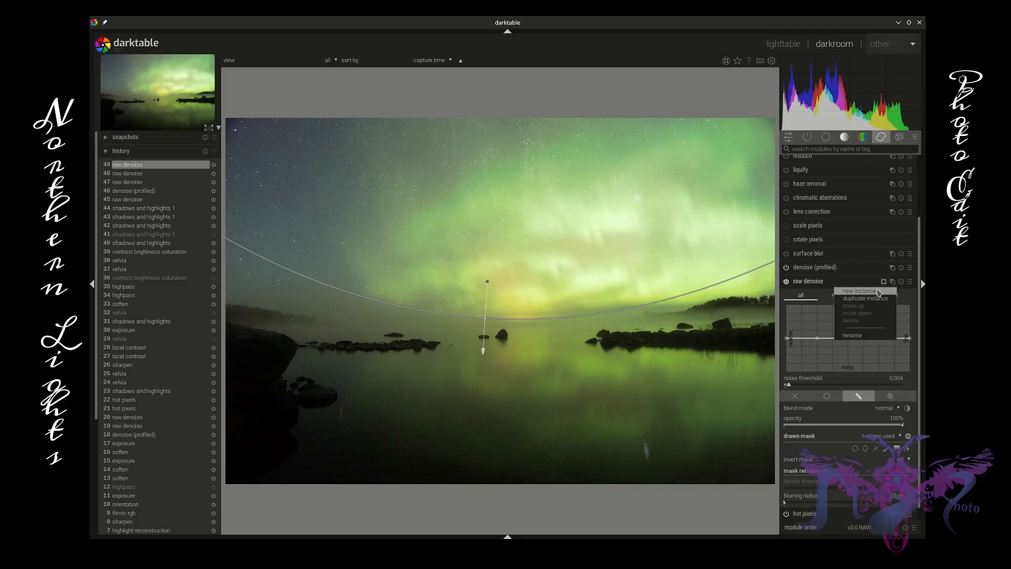
click(878, 293)
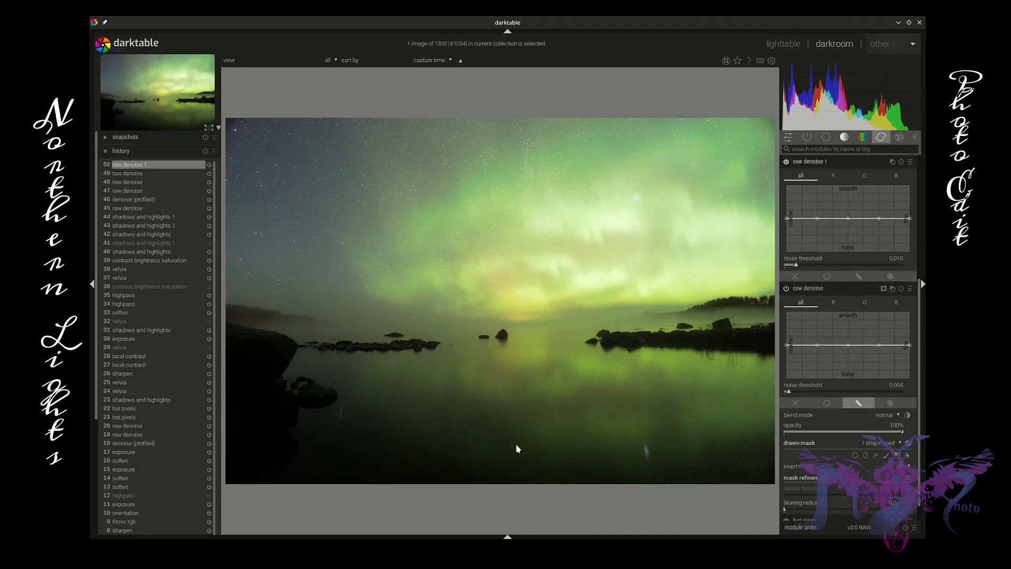
click(858, 276)
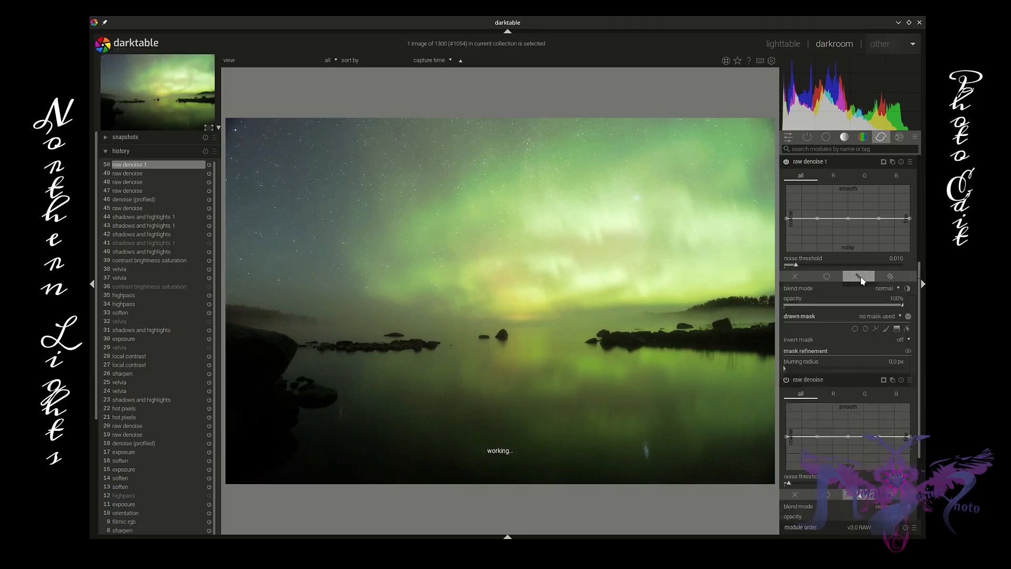
click(897, 328)
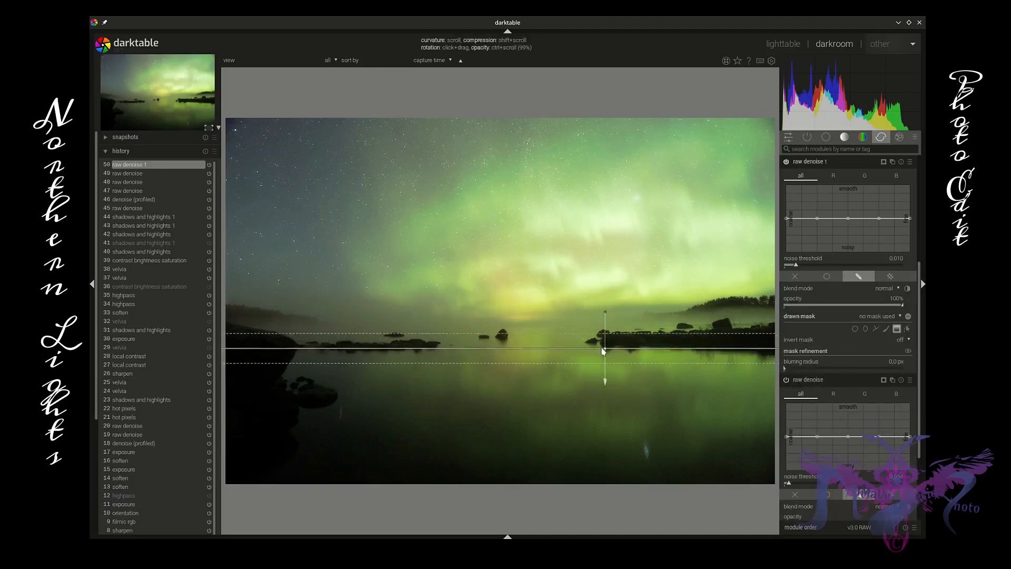
click(480, 334)
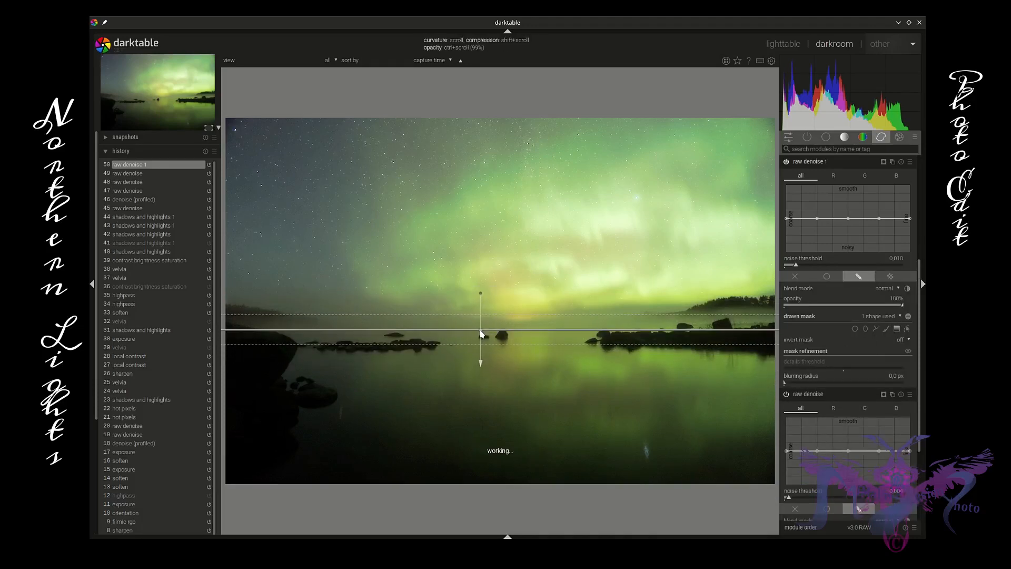
Bend the new instance's gradient mask to a curvature of 27.50% and toggle the mask's polarity.
scroll(481, 334, up, 1)
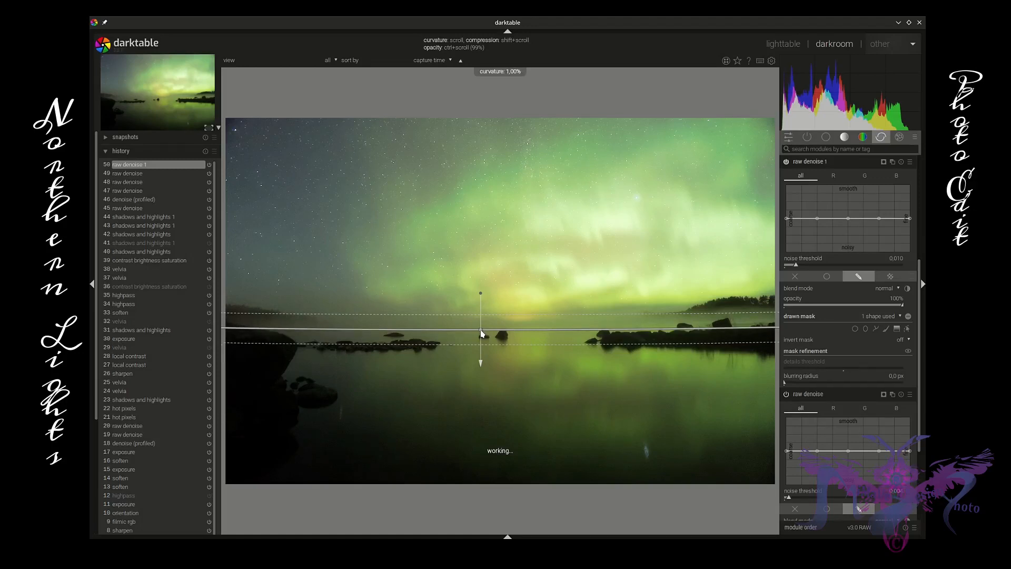
scroll(481, 333, up, 4)
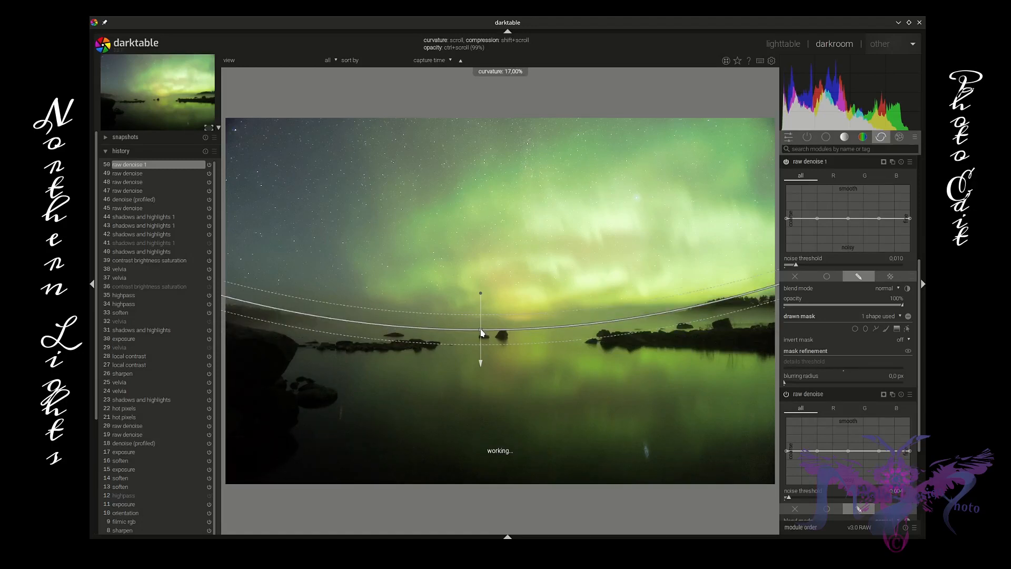
scroll(481, 333, up, 3)
scroll(626, 422, up, 3)
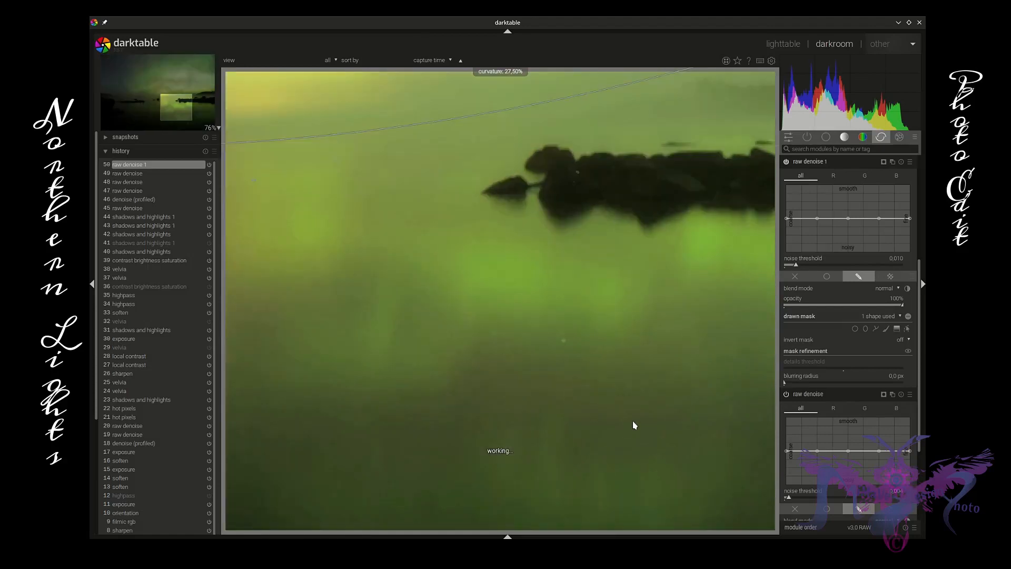
scroll(634, 421, down, 2)
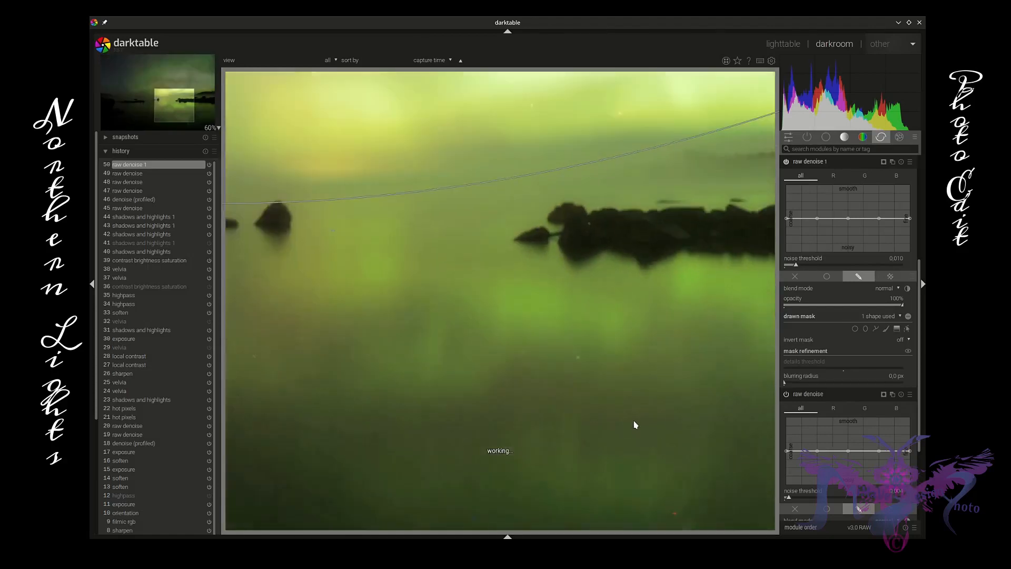
click(908, 318)
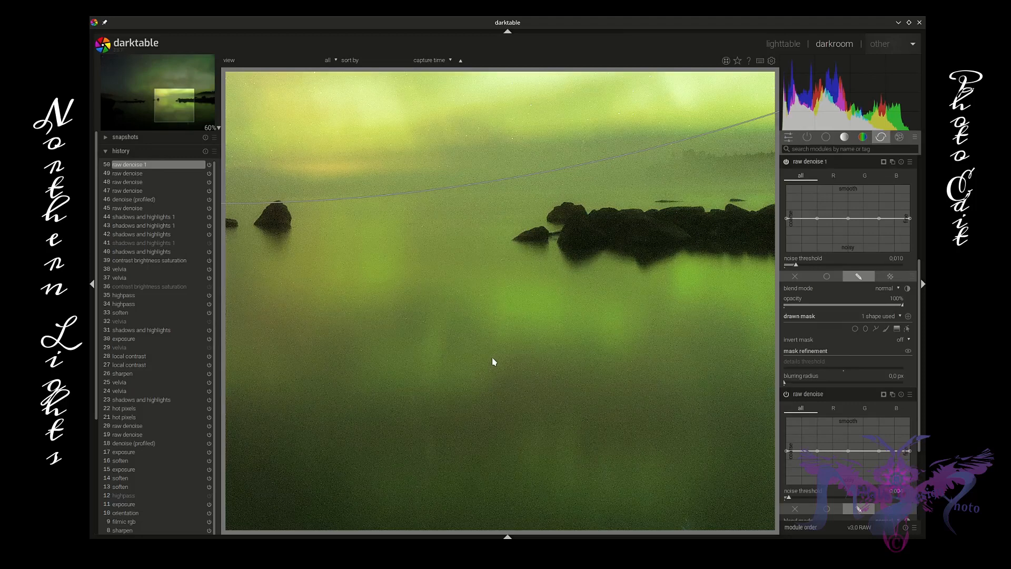
scroll(493, 343, down, 5)
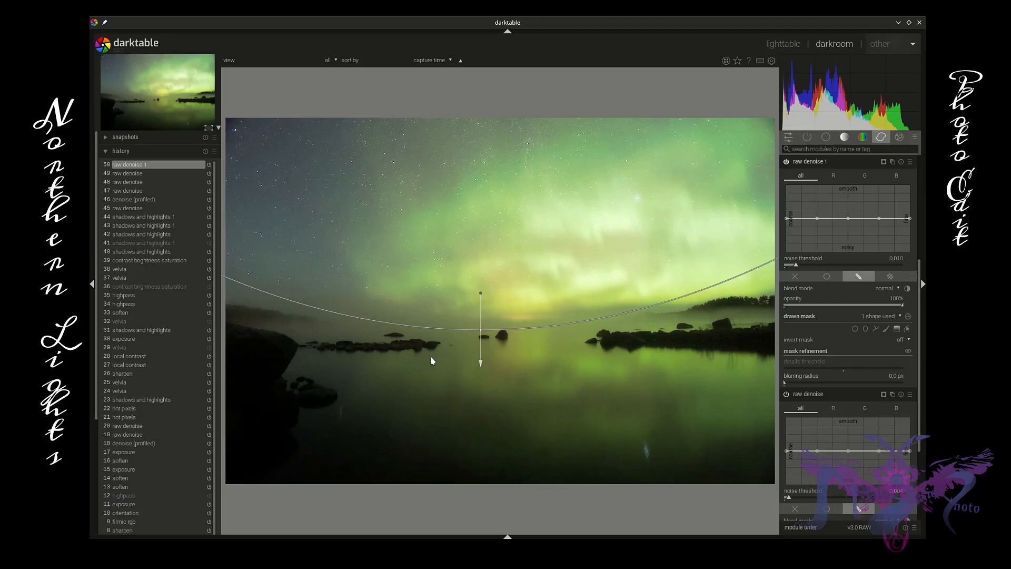
Raise and slightly tilt the new instance's gradient mask, and set its noise threshold to 0.008.
drag(482, 330, 483, 320)
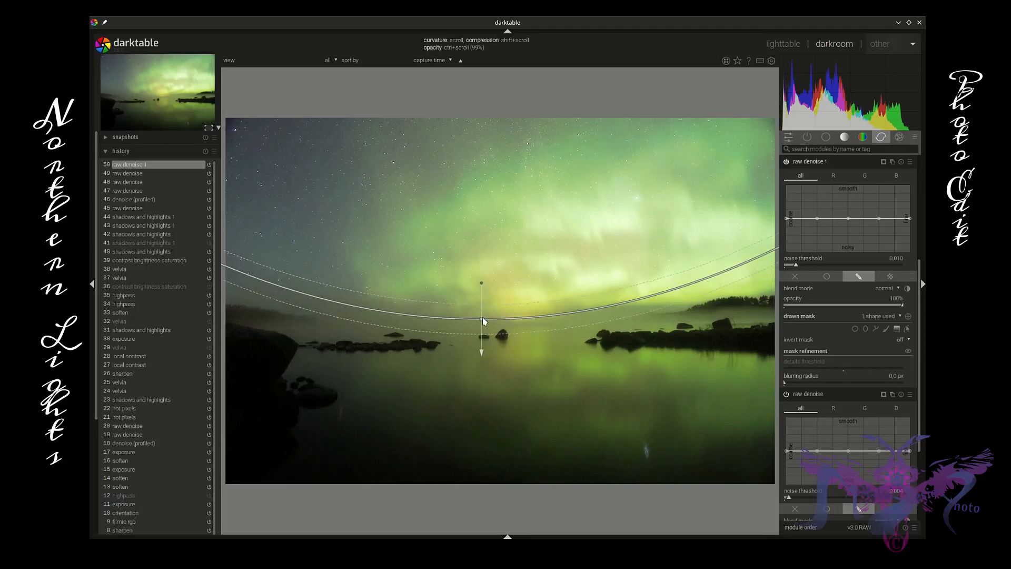
drag(482, 284, 482, 286)
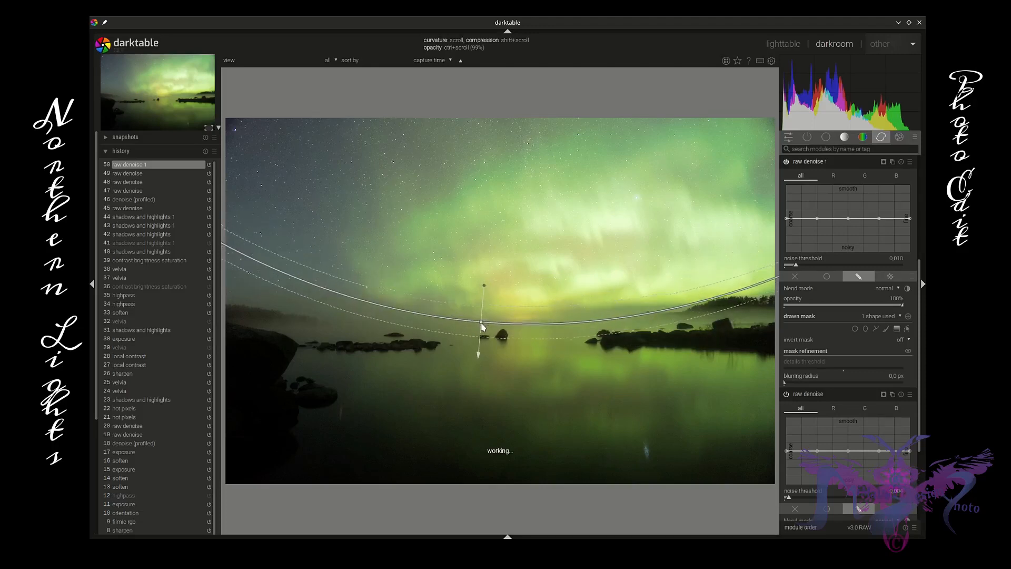
middle_click(370, 368)
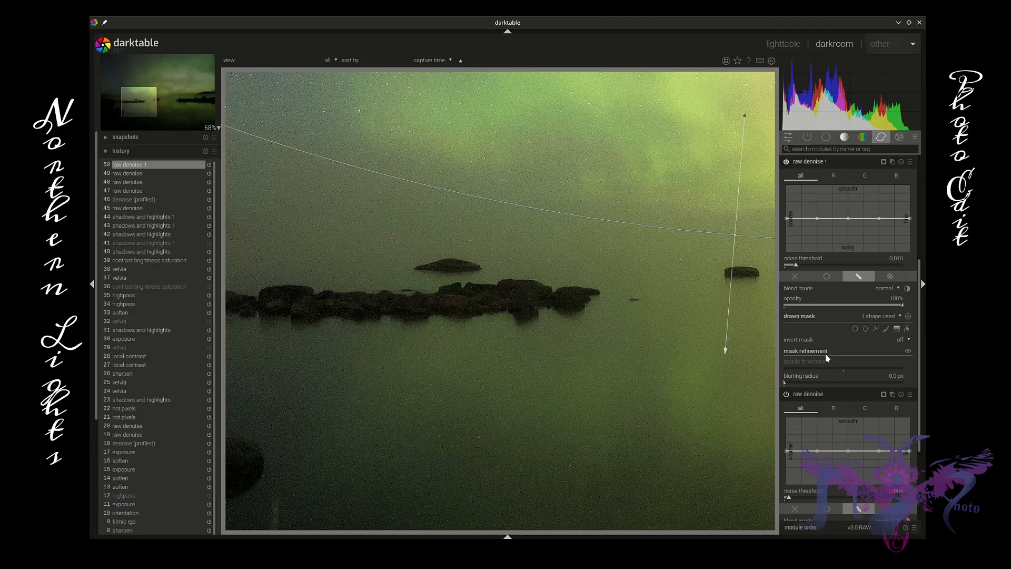
click(798, 264)
mouse_move(798, 265)
mouse_down()
mouse_move(781, 266)
mouse_move(793, 267)
mouse_up()
scroll(574, 335, down, 6)
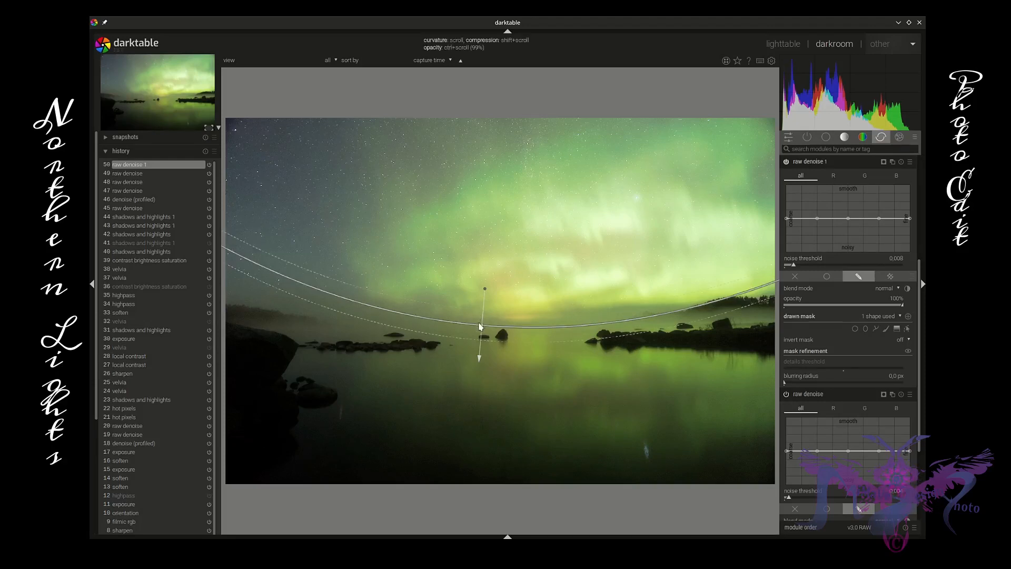
Lower the gradient mask to the small rocks on the water, tilt it further, and collapse both raw denoise instances.
drag(481, 324, 482, 330)
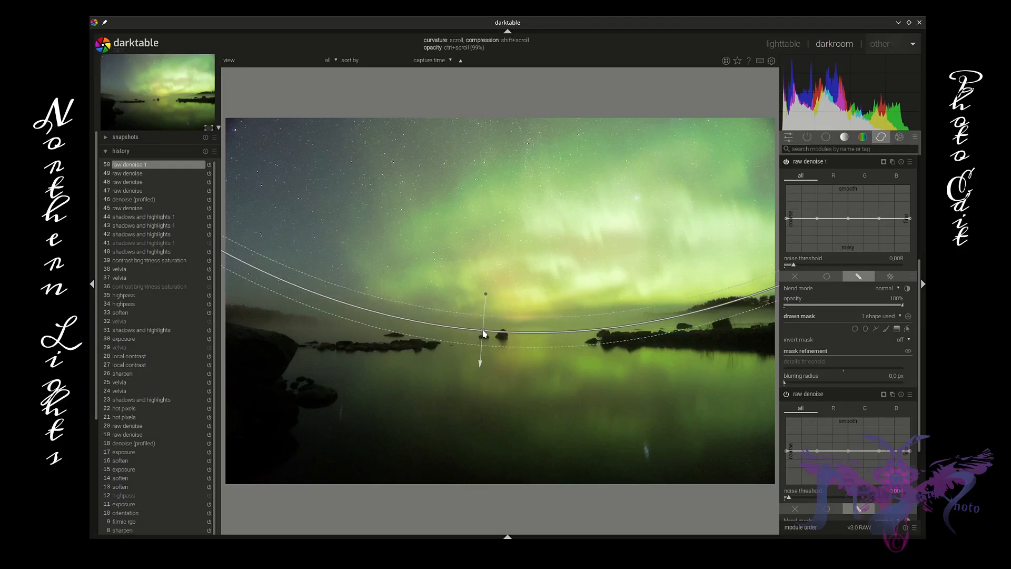
drag(484, 293, 488, 295)
drag(483, 334, 481, 331)
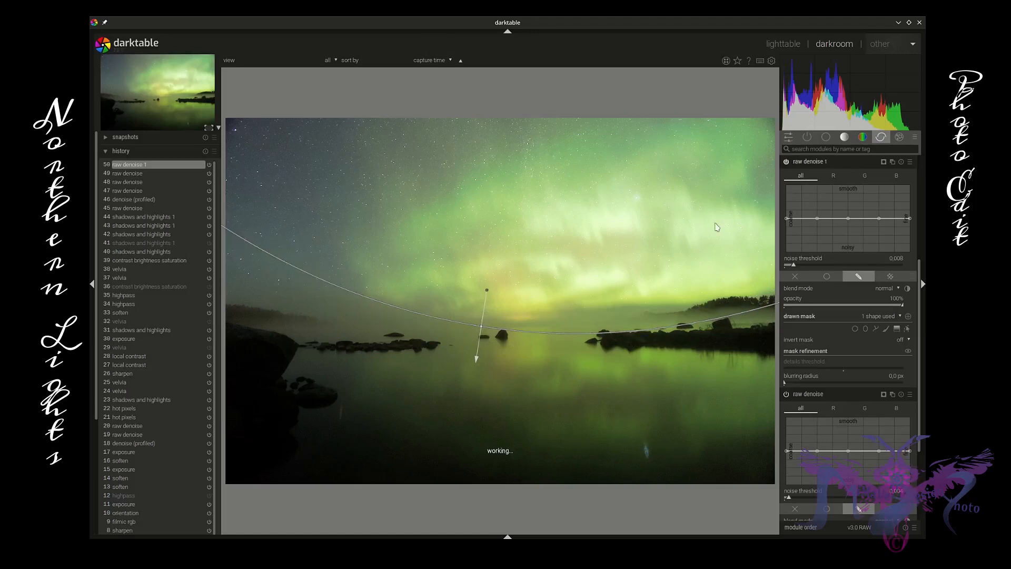
click(818, 164)
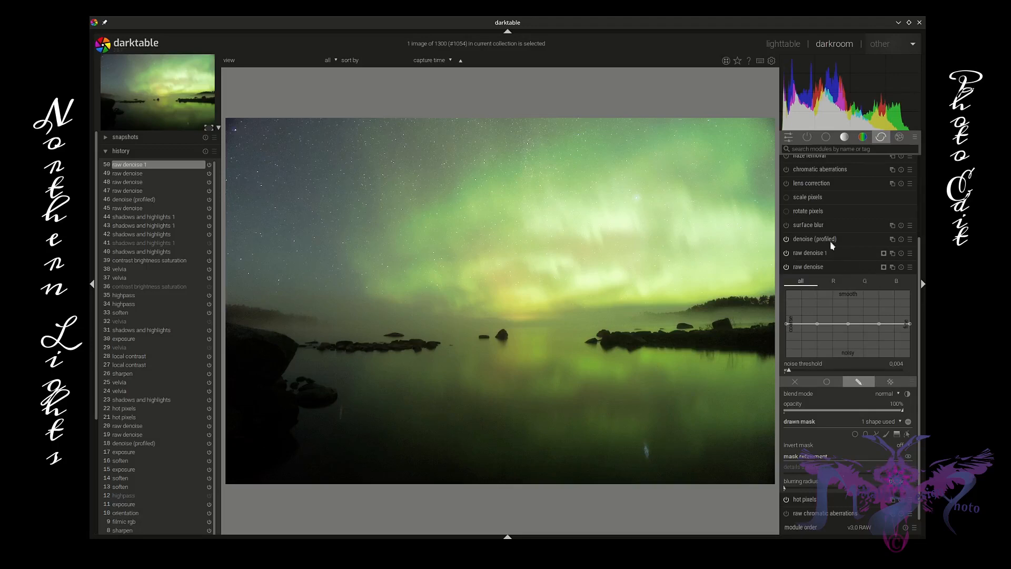
click(835, 269)
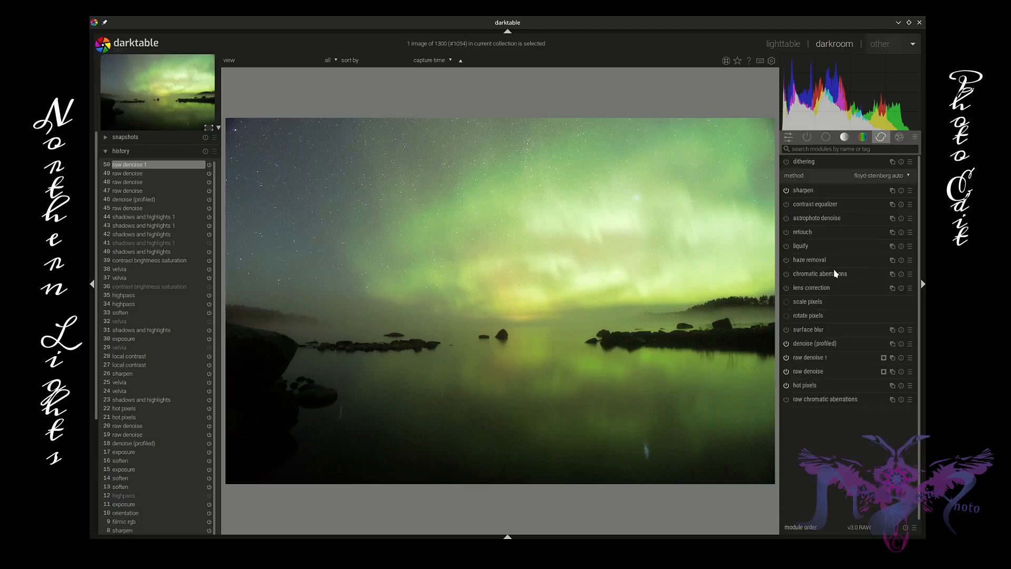
In the active shadows and highlights 1 instance, set shadows to -23.11 and the white point adjustment to -2.36.
click(812, 139)
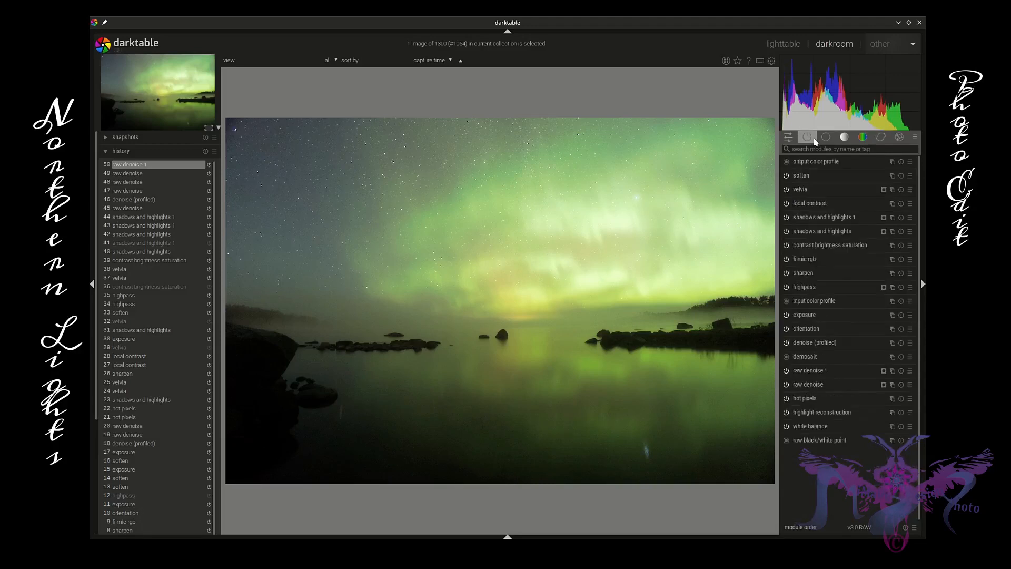
click(830, 219)
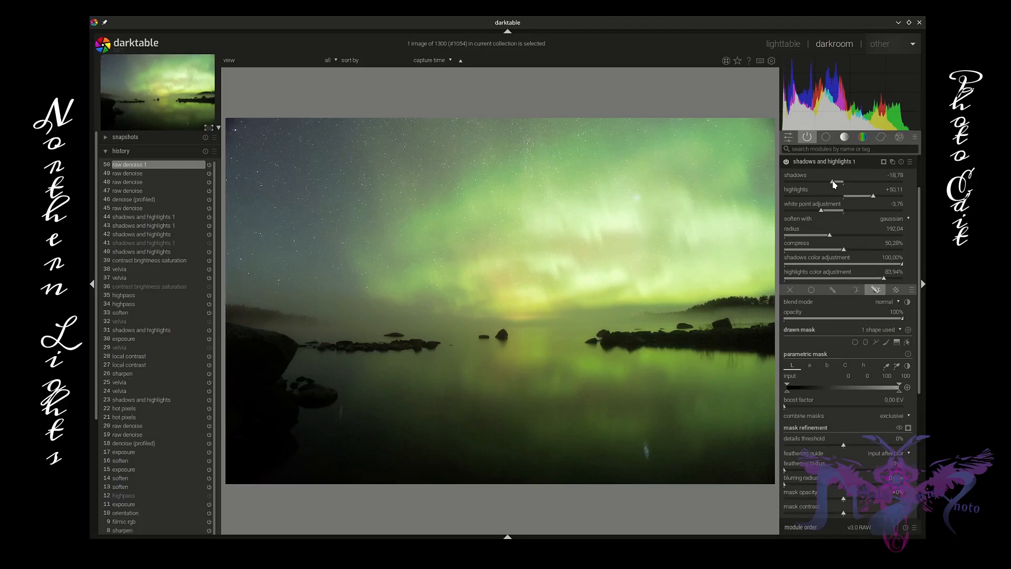
drag(834, 183, 839, 184)
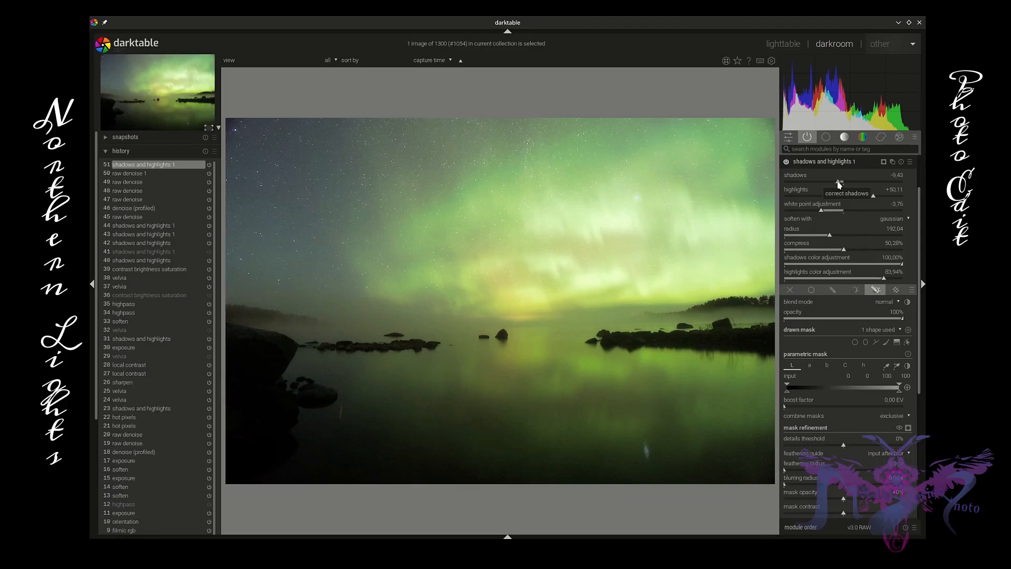
scroll(839, 184, down, 1)
scroll(839, 183, down, 1)
scroll(839, 184, down, 2)
mouse_move(823, 213)
mouse_down()
mouse_move(814, 213)
mouse_move(831, 214)
mouse_move(831, 183)
mouse_up()
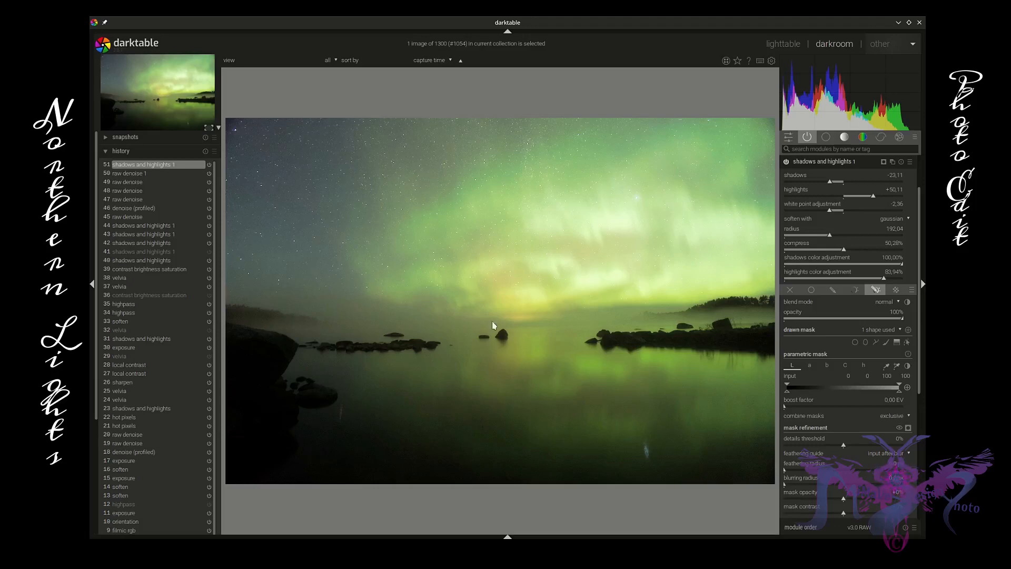
scroll(343, 346, up, 2)
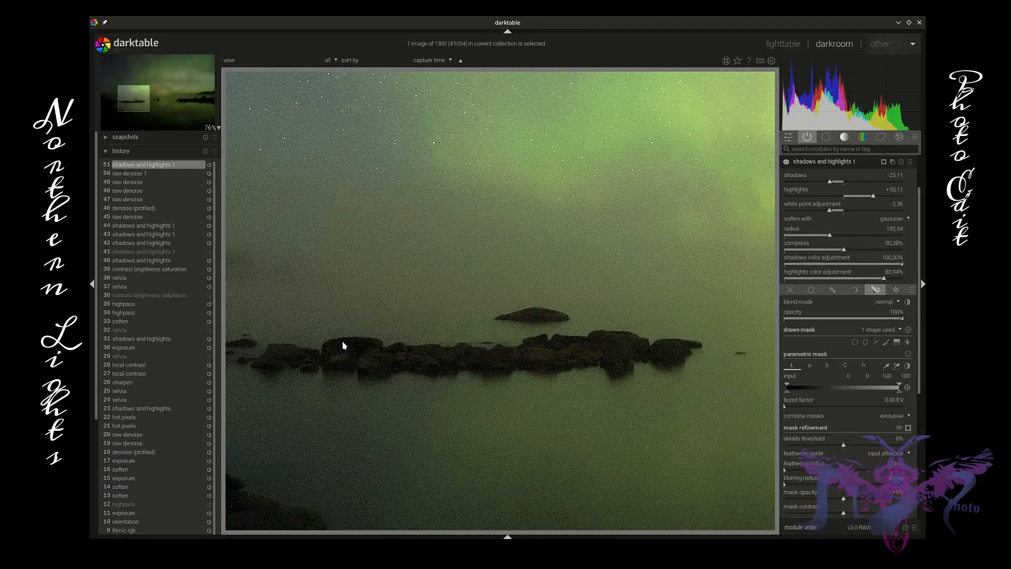
scroll(343, 346, down, 2)
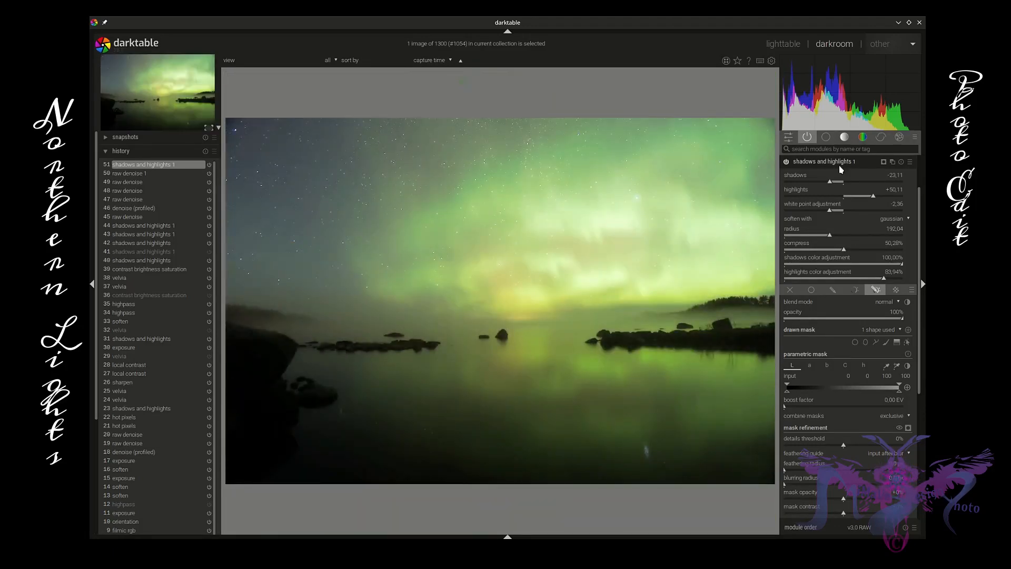
click(841, 164)
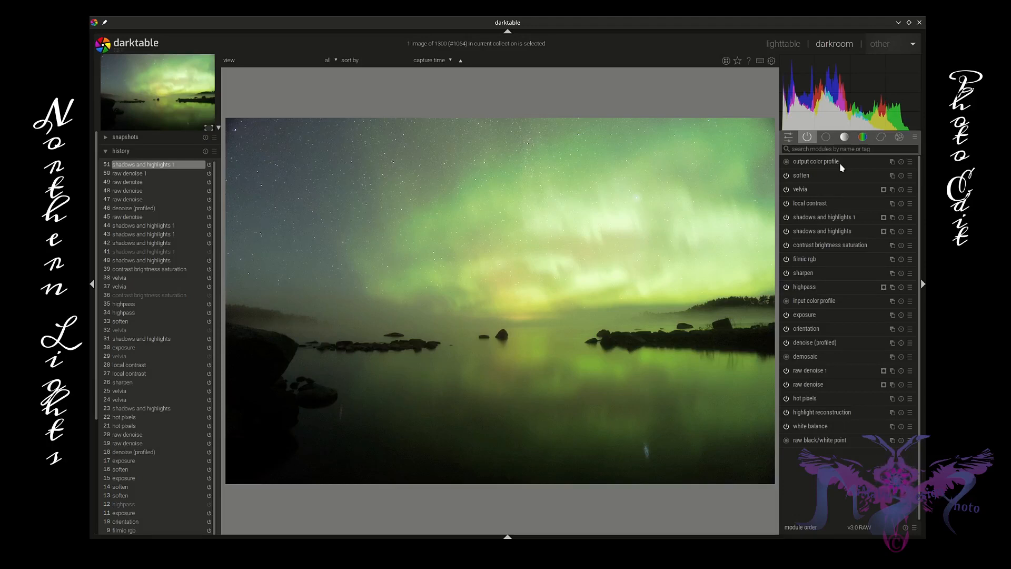
Raise the photo's exposure slightly directly on the histogram.
mouse_move(843, 87)
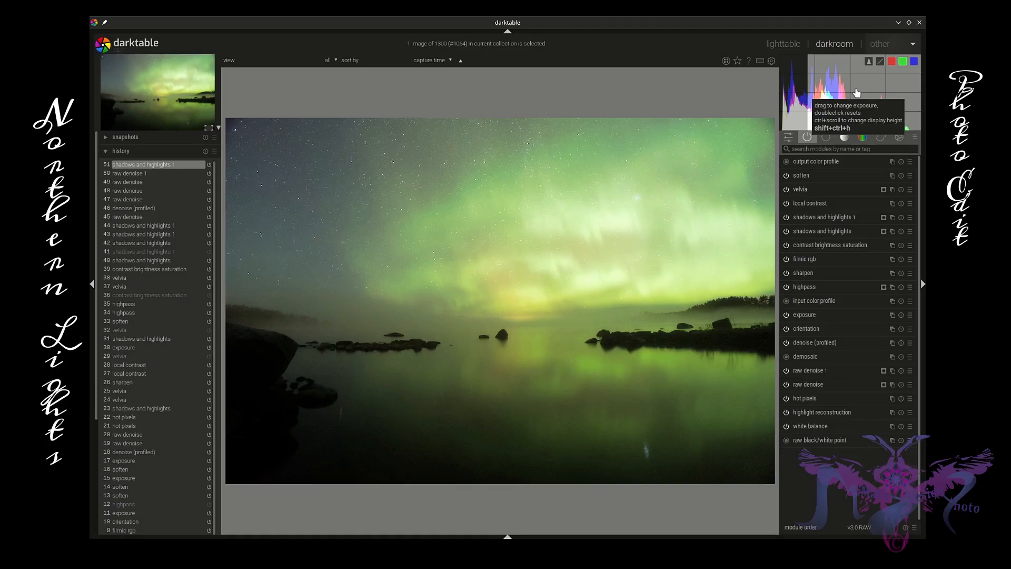
scroll(857, 93, up, 2)
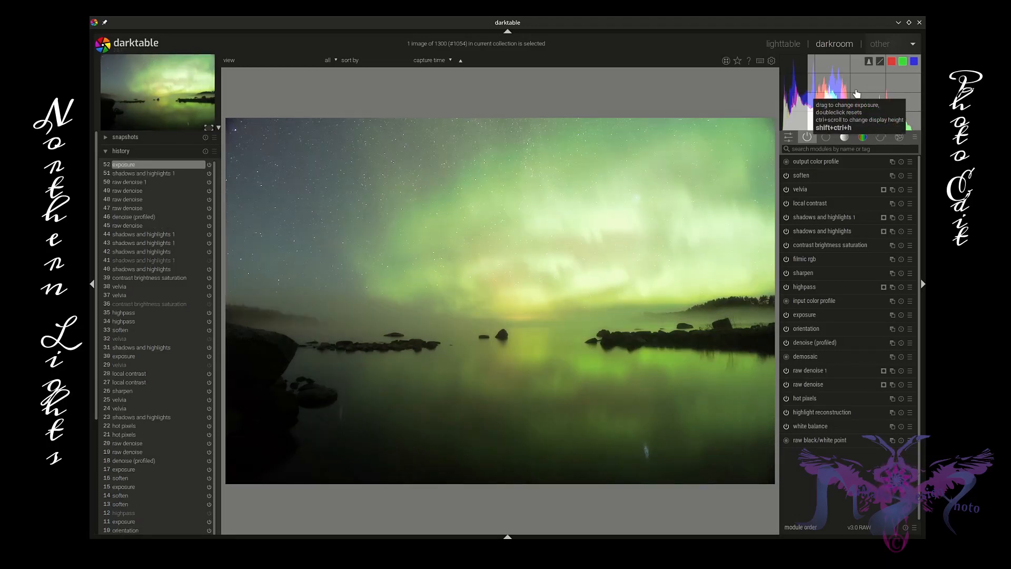
scroll(857, 93, up, 1)
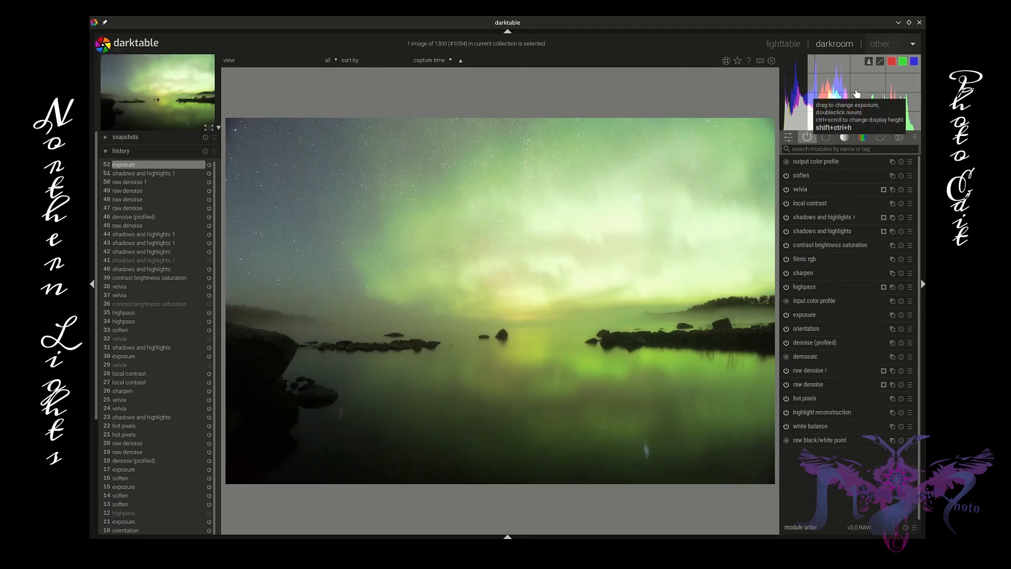
scroll(856, 93, down, 1)
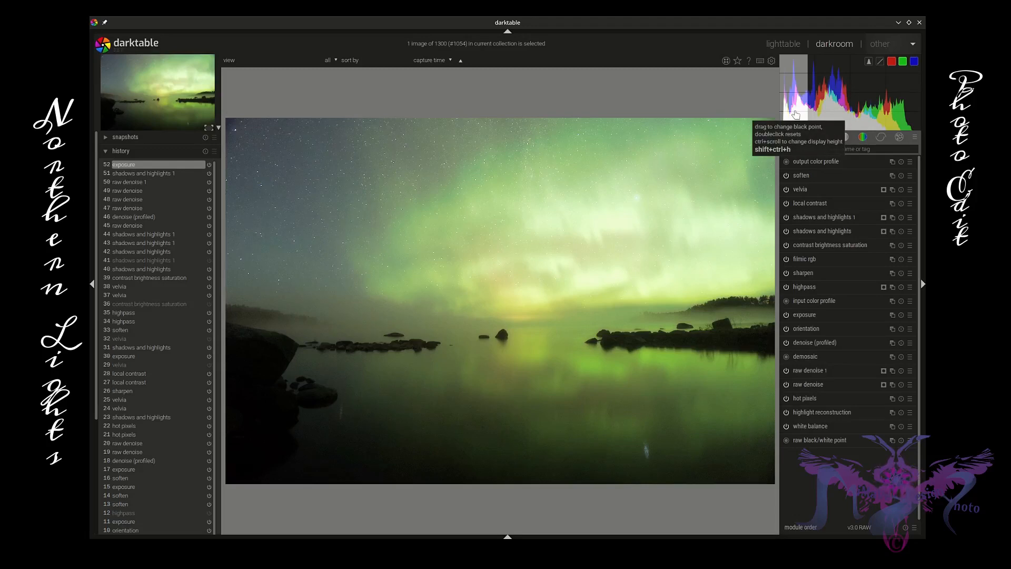
Adjust the black point on the histogram to deepen the photo's darkest tones.
scroll(796, 115, down, 1)
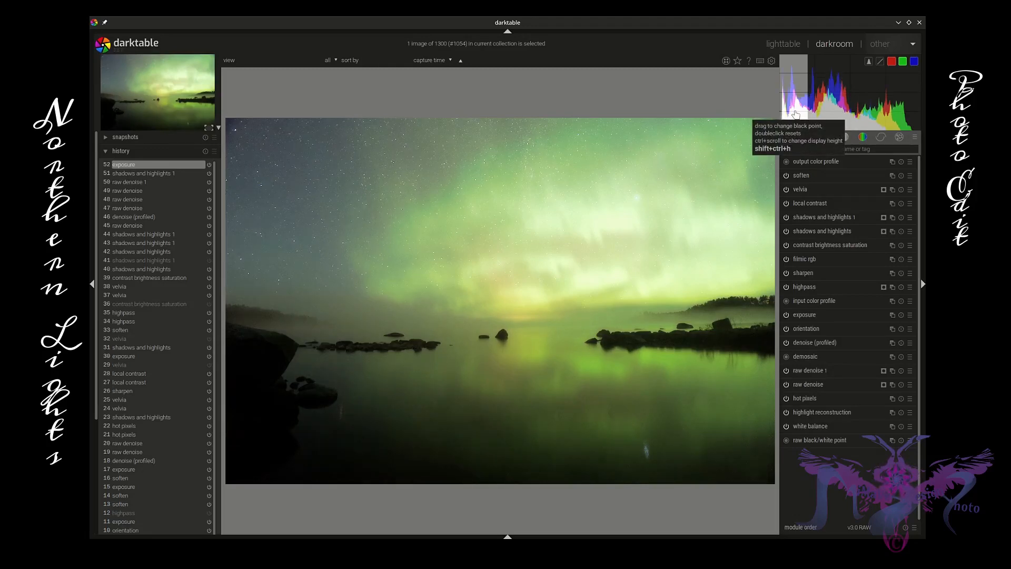
scroll(796, 115, down, 1)
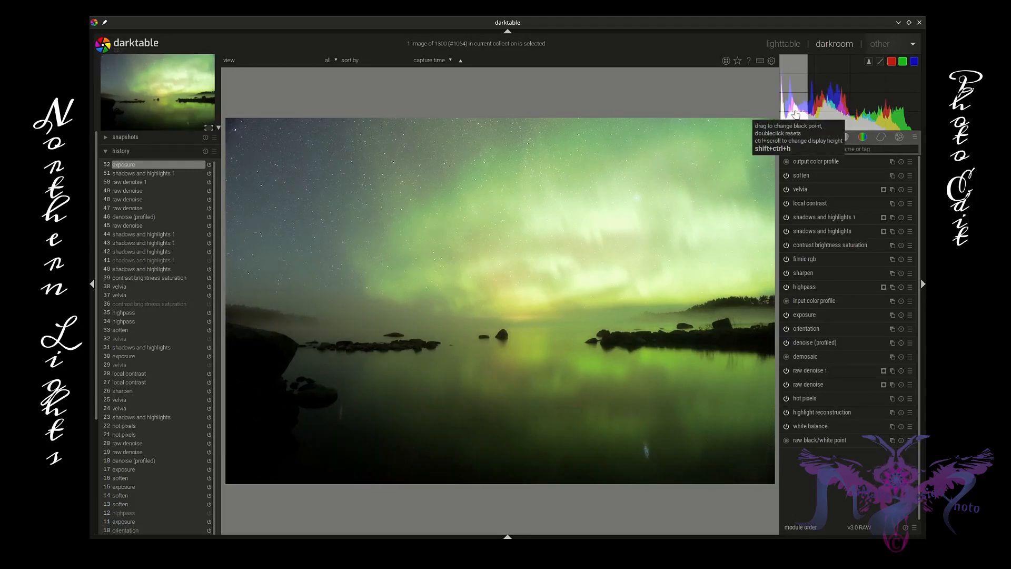
scroll(796, 115, down, 1)
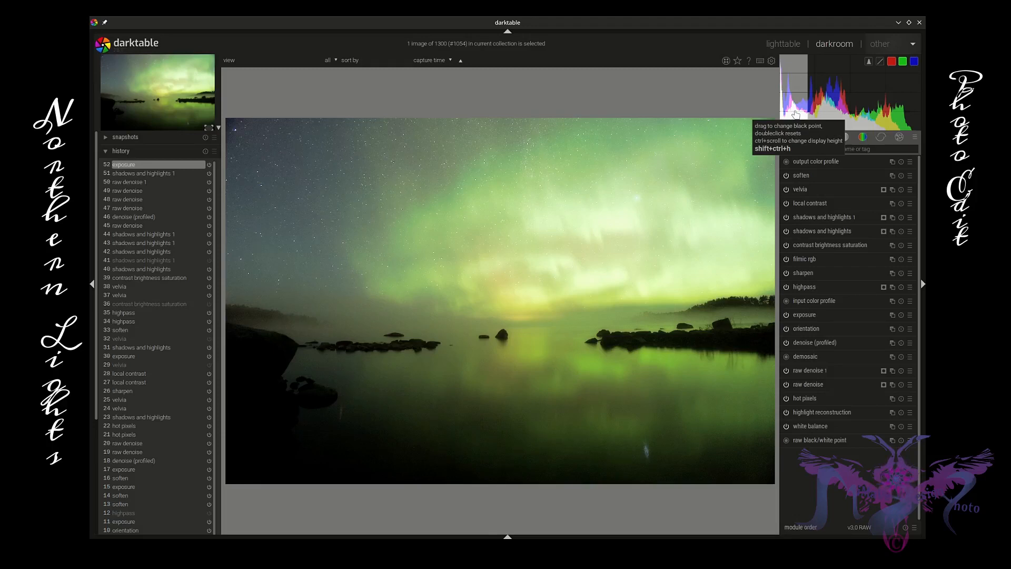
scroll(796, 115, down, 1)
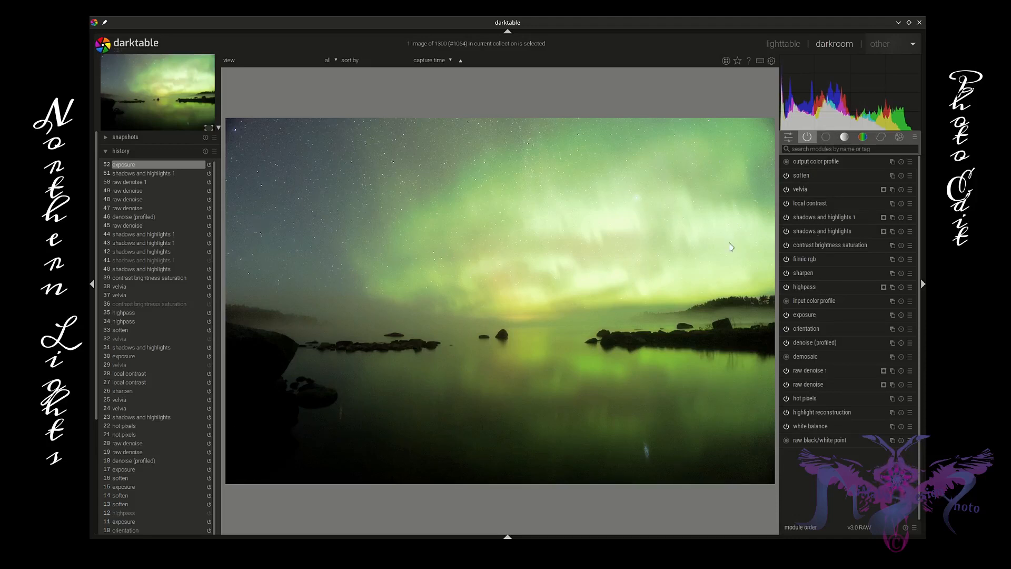
In the first shadows and highlights instance, set the white point adjustment to +5.08 and shadows to -82.00.
click(825, 230)
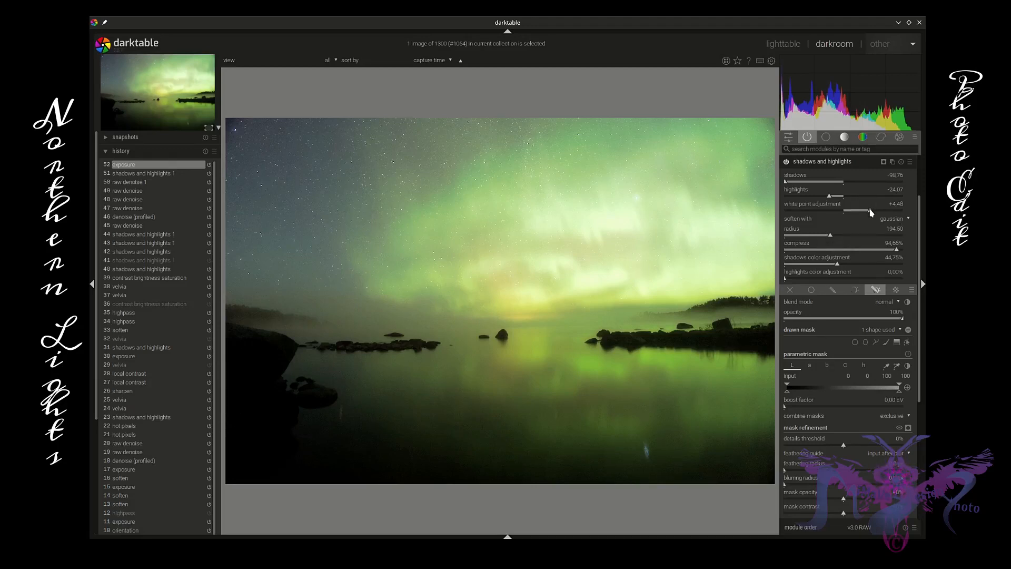
drag(871, 211, 873, 211)
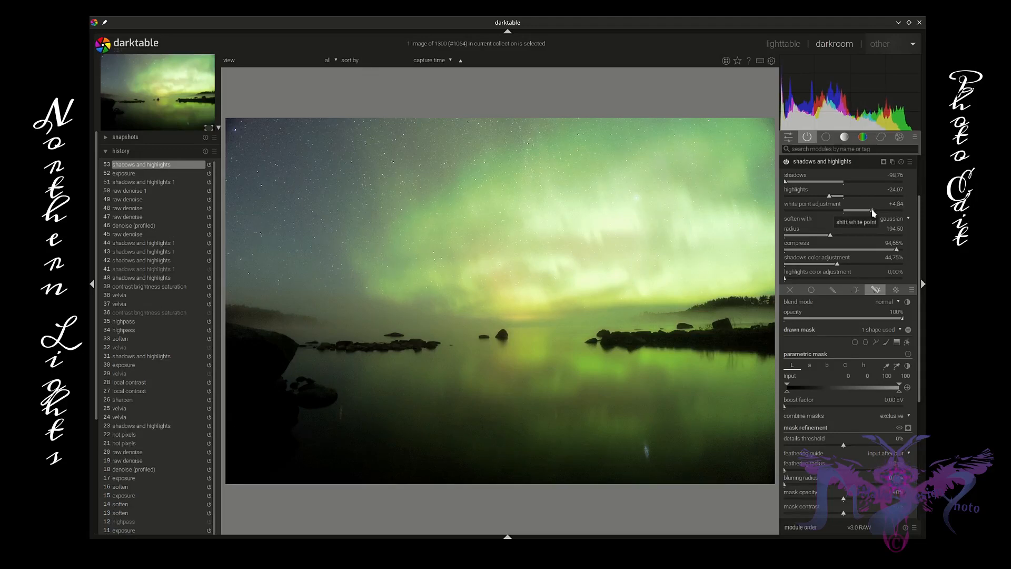
drag(873, 211, 874, 212)
drag(874, 212, 875, 211)
click(788, 182)
drag(788, 183, 794, 184)
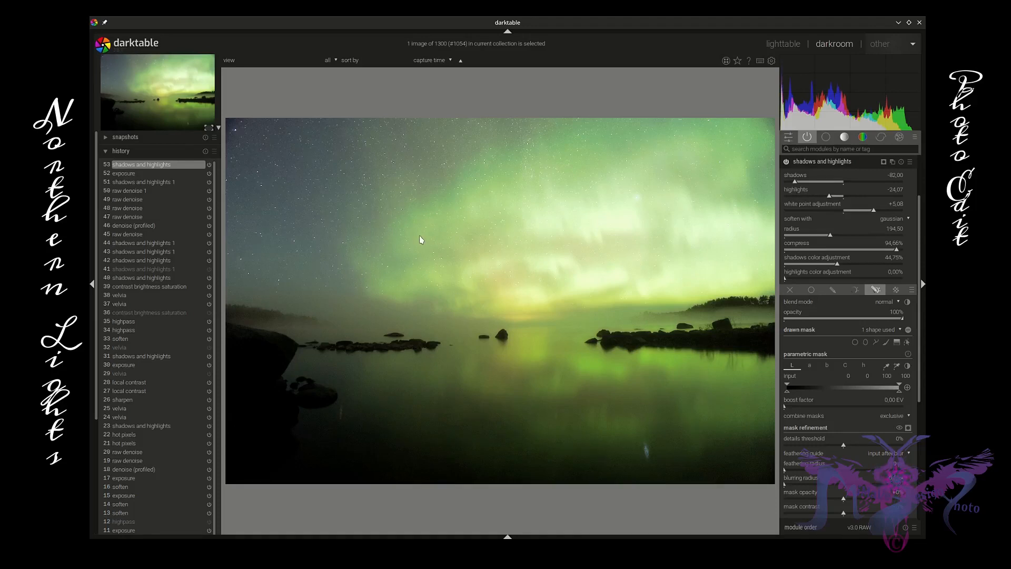
Set highlights to -43.42 and shadows to -88.95 in the same shadows and highlights instance.
mouse_move(829, 197)
mouse_down()
mouse_move(891, 197)
mouse_move(775, 201)
mouse_move(904, 200)
mouse_move(814, 200)
mouse_up()
click(817, 199)
click(819, 199)
click(818, 197)
mouse_move(795, 182)
mouse_down()
mouse_move(782, 182)
mouse_move(884, 186)
mouse_move(790, 187)
mouse_up()
Switch the shadows and highlights module off and on repeatedly to compare its effect on the photo.
click(787, 162)
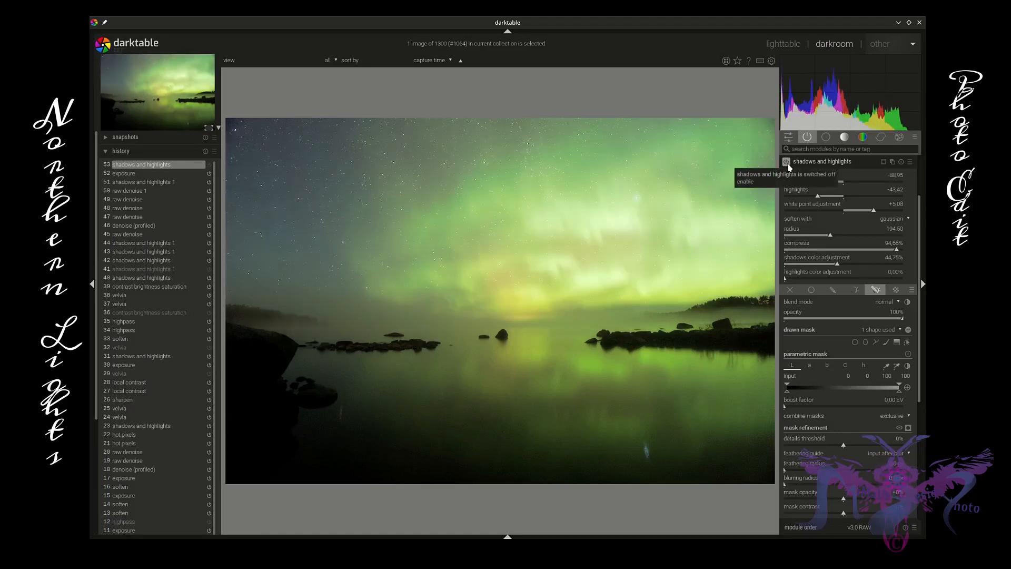
click(787, 163)
click(787, 163)
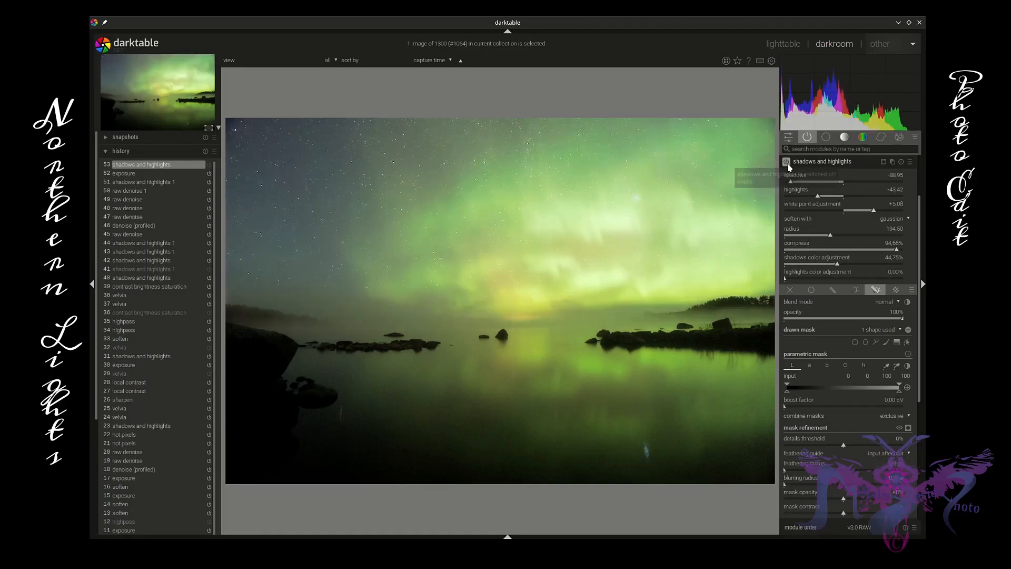
click(787, 162)
click(788, 162)
click(787, 162)
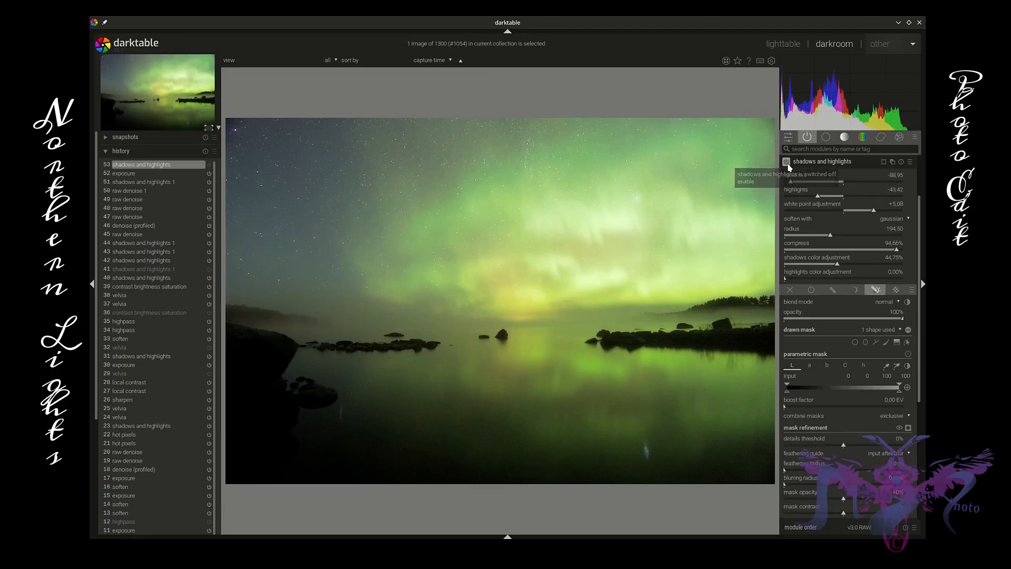
click(787, 163)
click(787, 163)
click(787, 162)
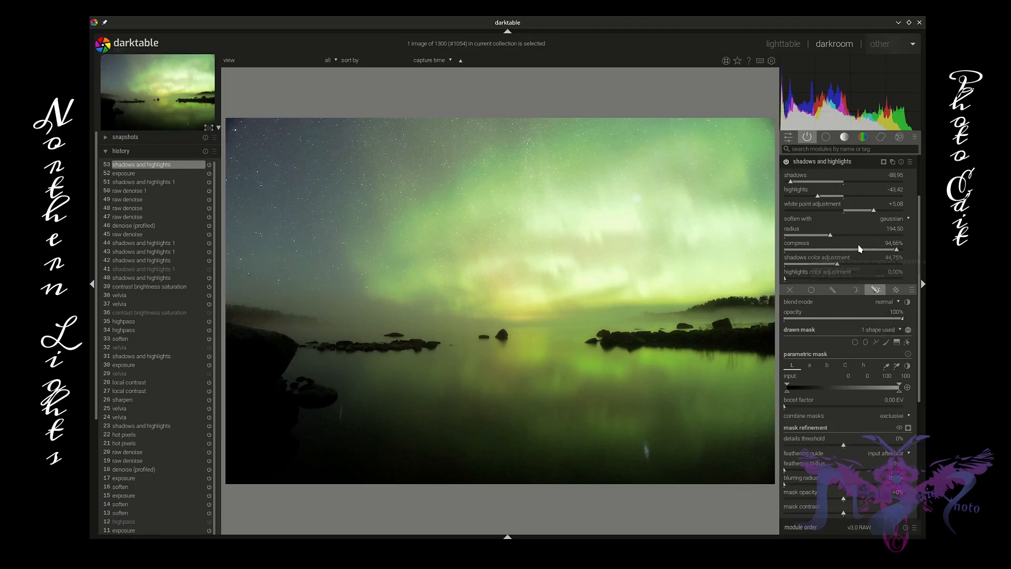
Set shadows color adjustment to 90.33% and highlights color adjustment to 65.73%, check the sky up close, and collapse the module.
drag(790, 278, 885, 267)
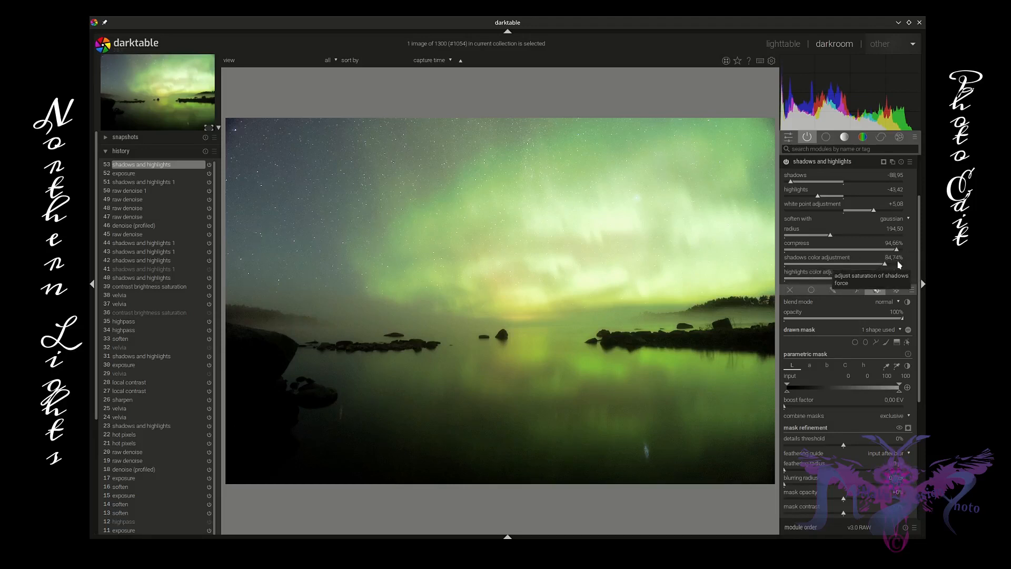
mouse_move(890, 266)
mouse_down()
mouse_move(856, 266)
mouse_move(891, 269)
mouse_up()
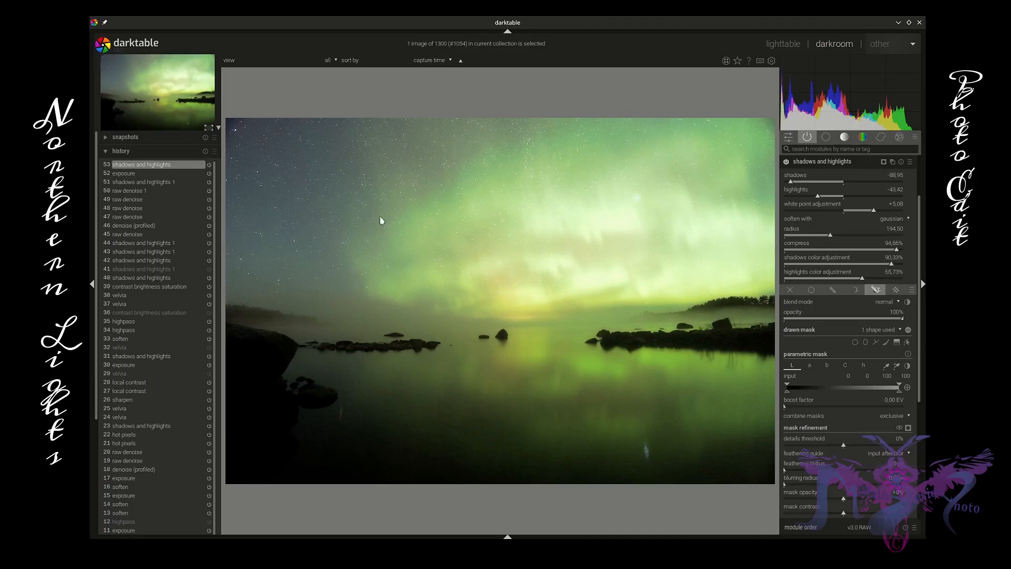
scroll(506, 265, up, 4)
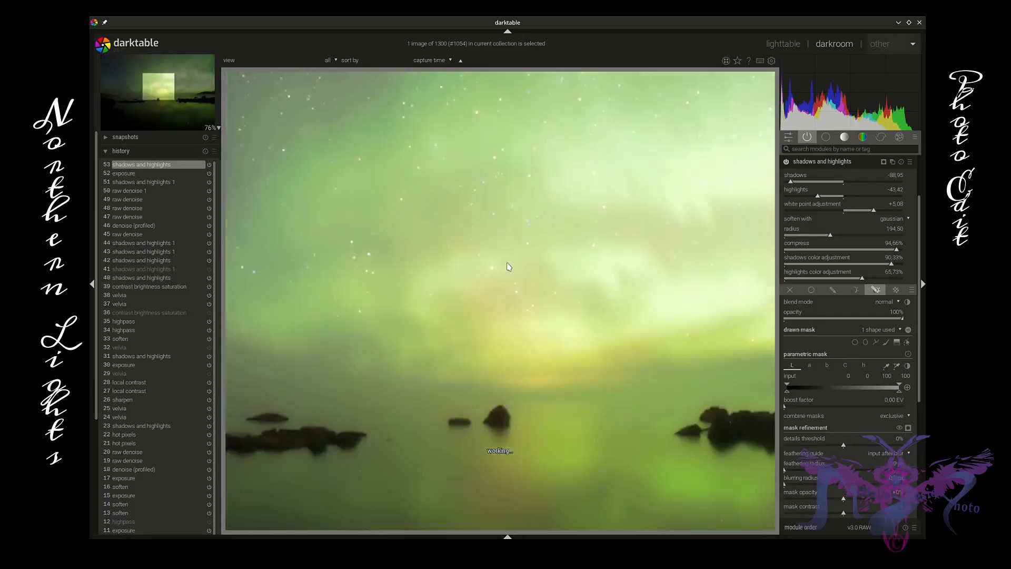
scroll(508, 267, down, 4)
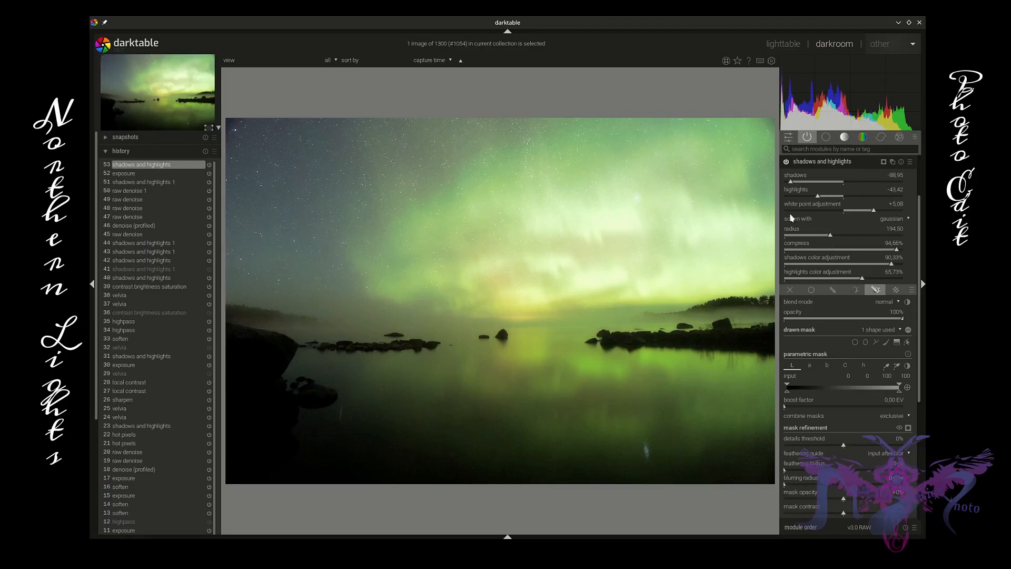
click(814, 166)
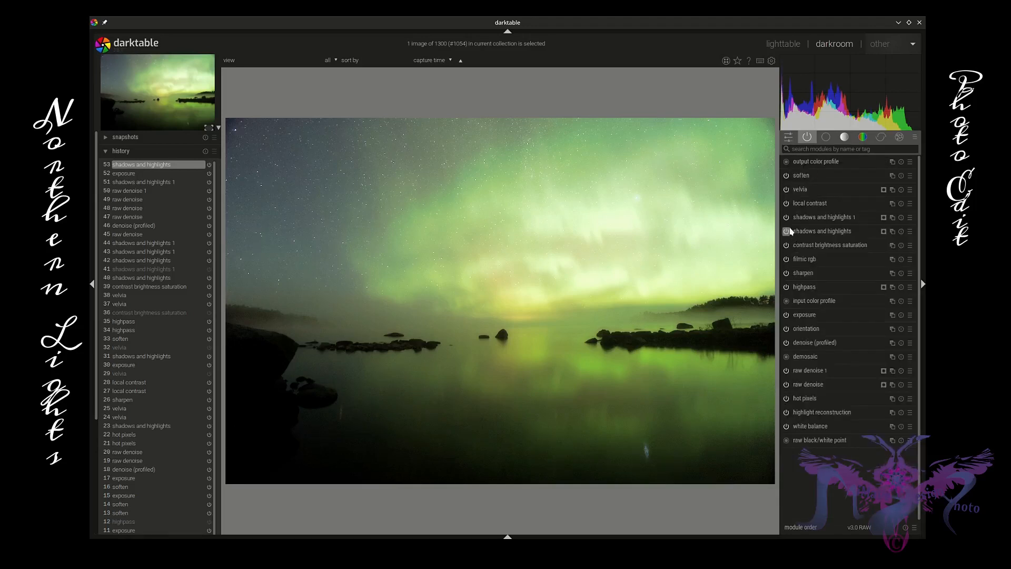
Compare the photo with and without both shadows and highlights instances, leaving the two of them enabled.
click(787, 218)
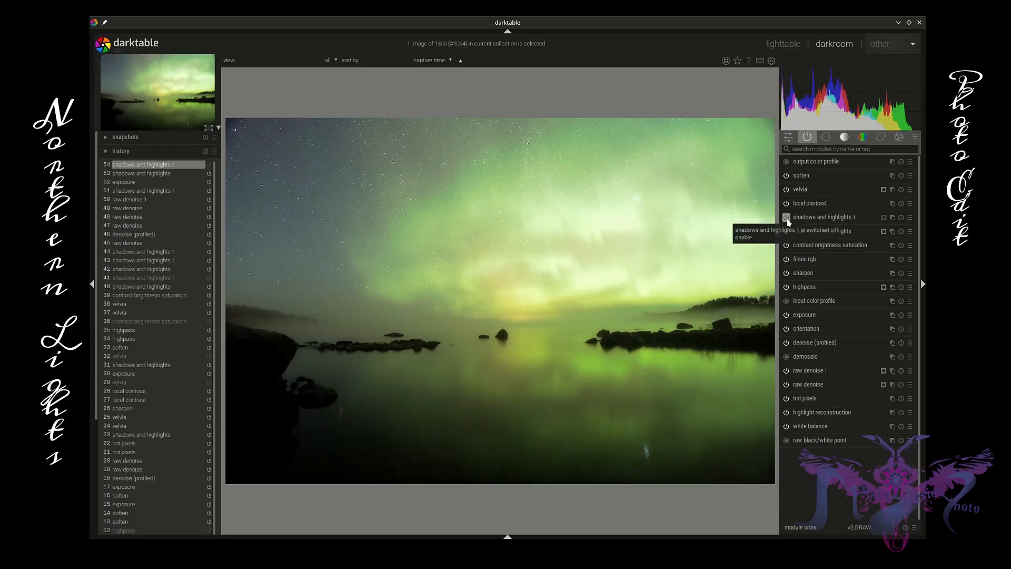
click(787, 218)
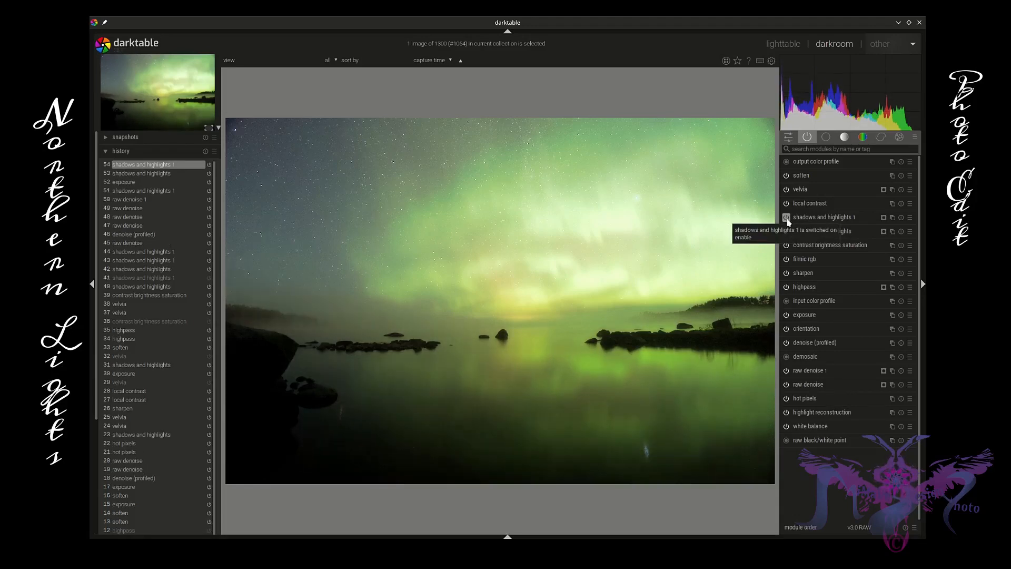
click(787, 218)
click(787, 218)
click(787, 218)
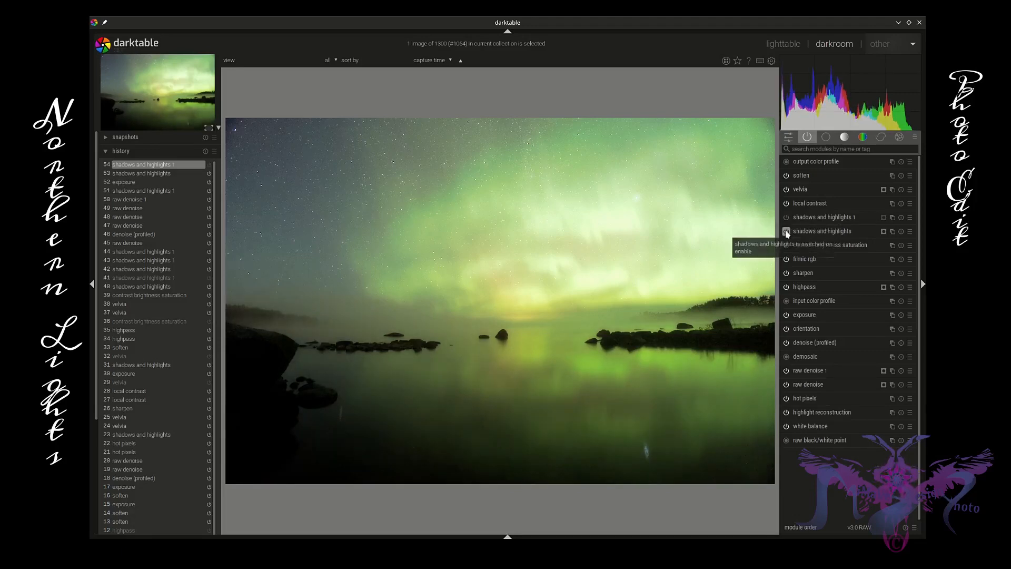
click(787, 231)
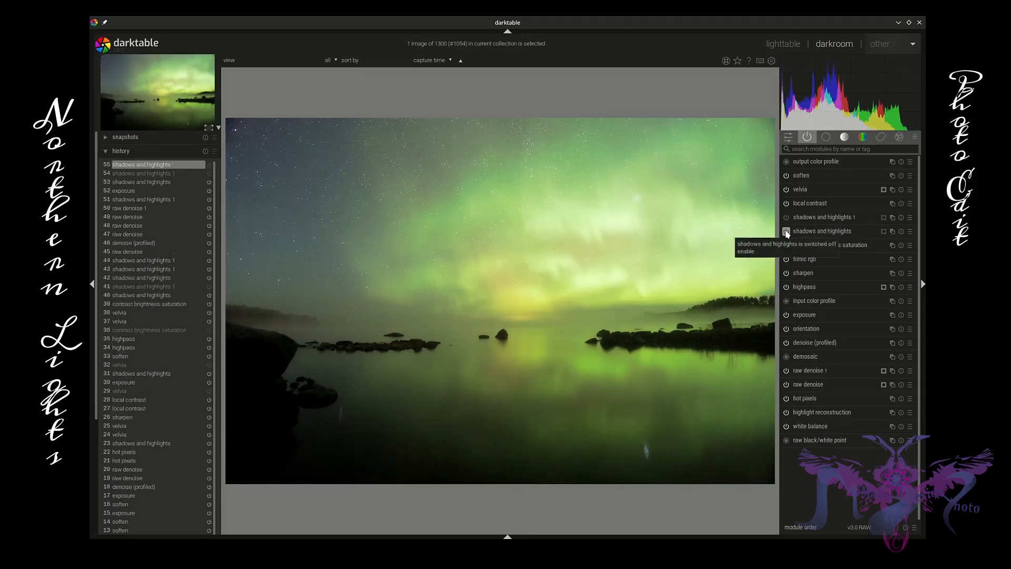
click(787, 232)
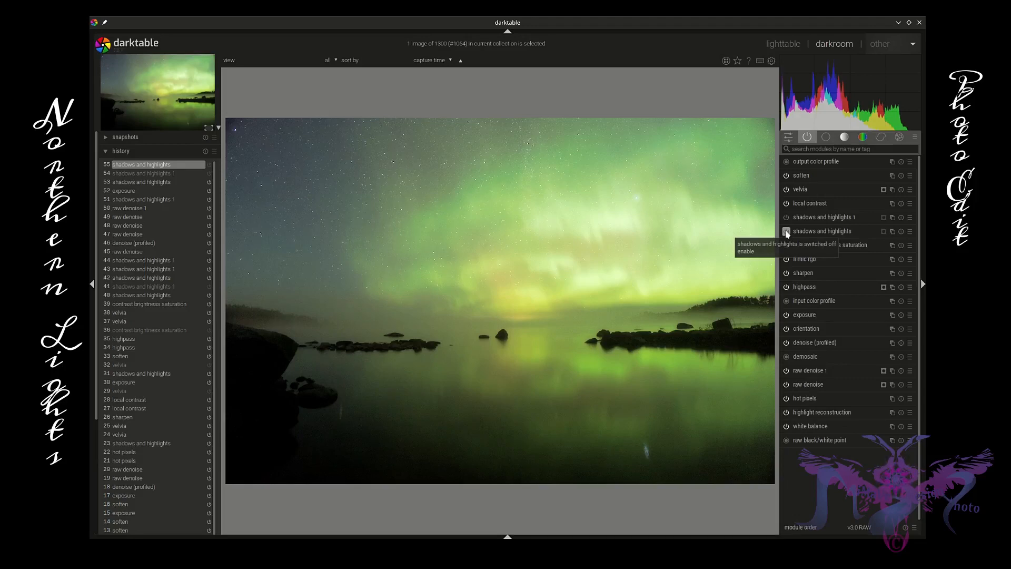
click(787, 219)
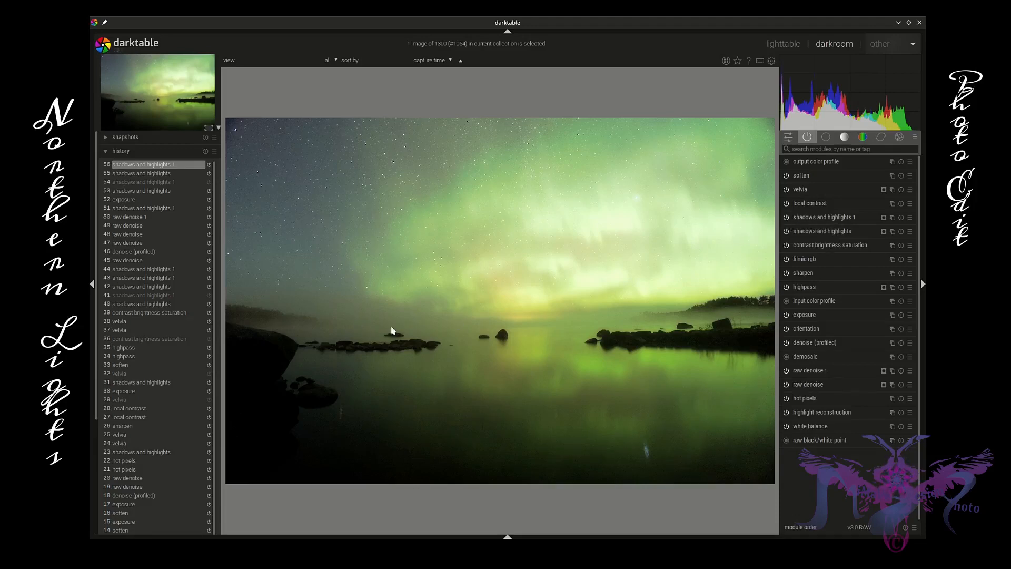
Open the velvia module, examine the photo with it switched off, and collapse it again with velvia enabled.
click(836, 192)
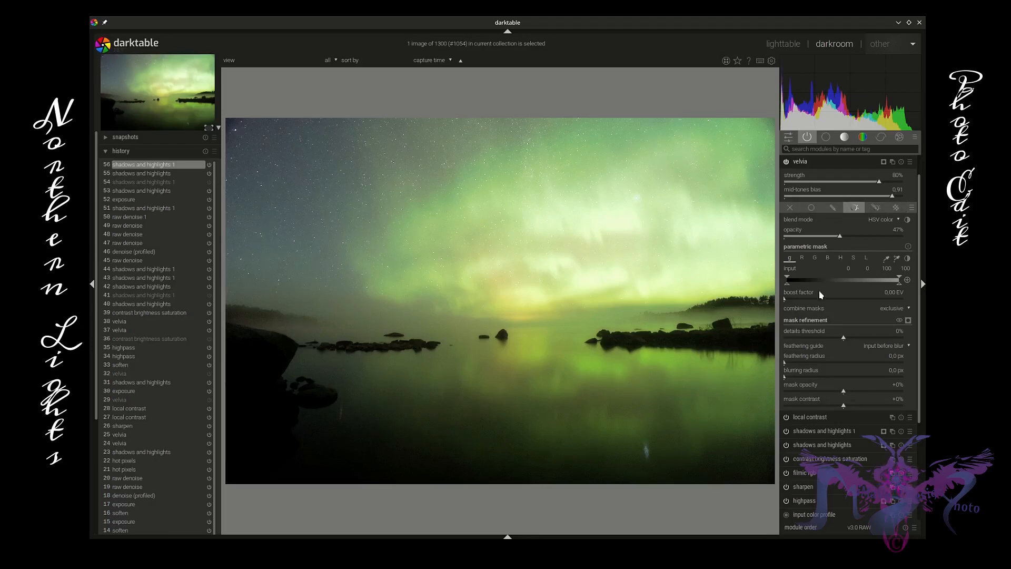
click(786, 162)
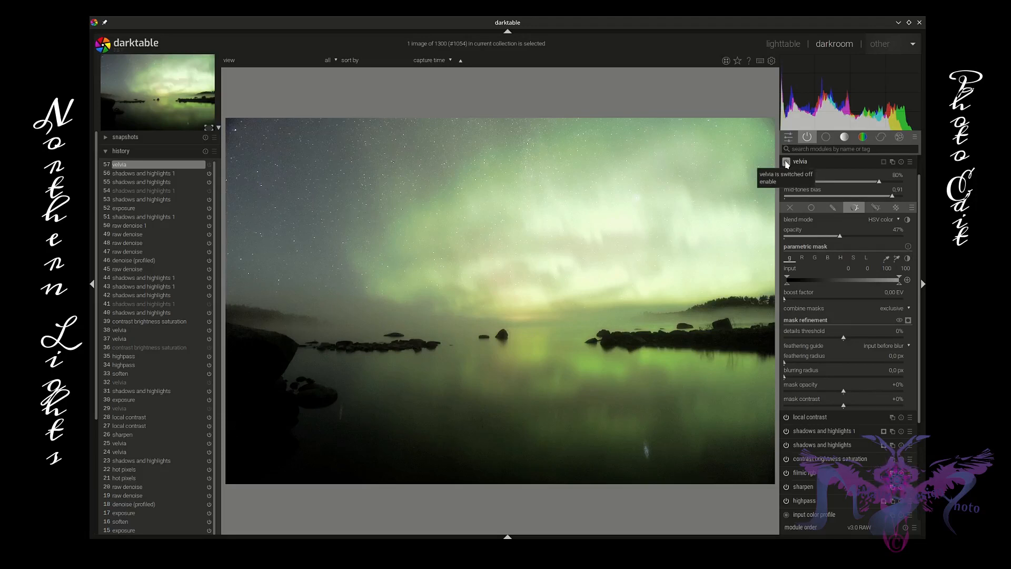
click(824, 159)
Try different saturation levels in contrast brightness saturation, ending at -0.07.
click(827, 246)
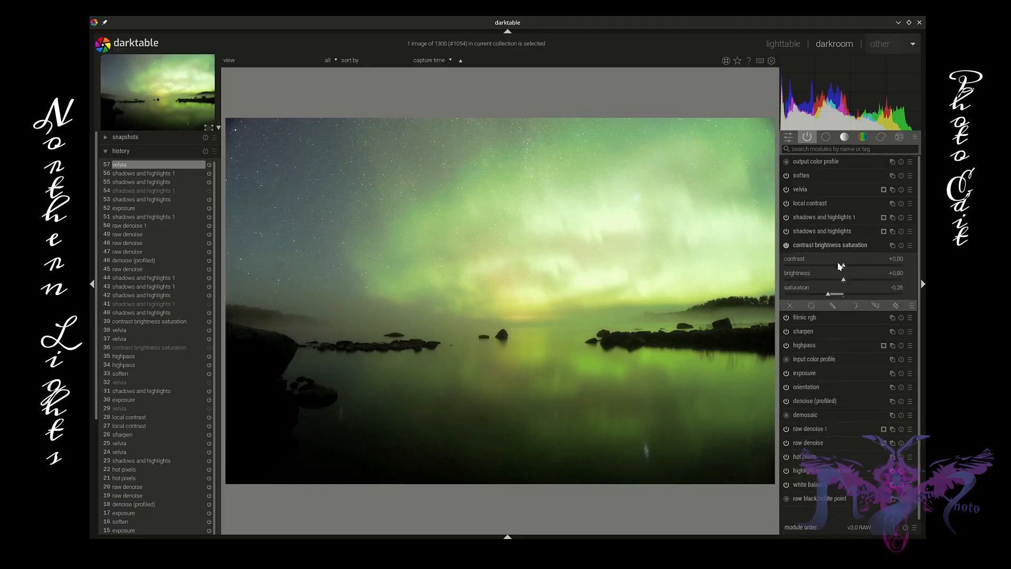
mouse_move(830, 294)
mouse_down()
mouse_move(807, 296)
mouse_move(863, 295)
mouse_move(820, 296)
mouse_up()
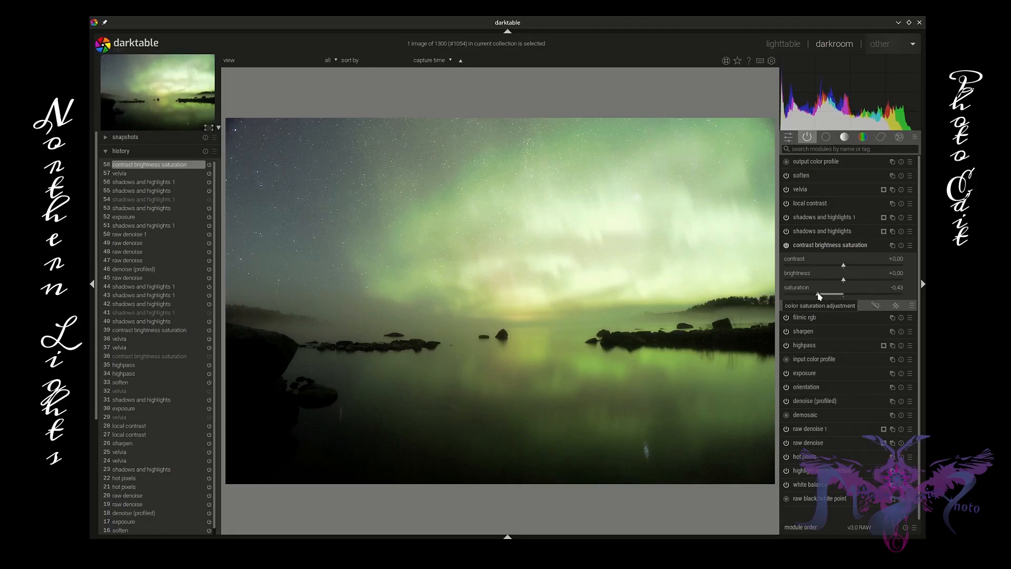
drag(819, 297, 819, 296)
drag(820, 296, 836, 293)
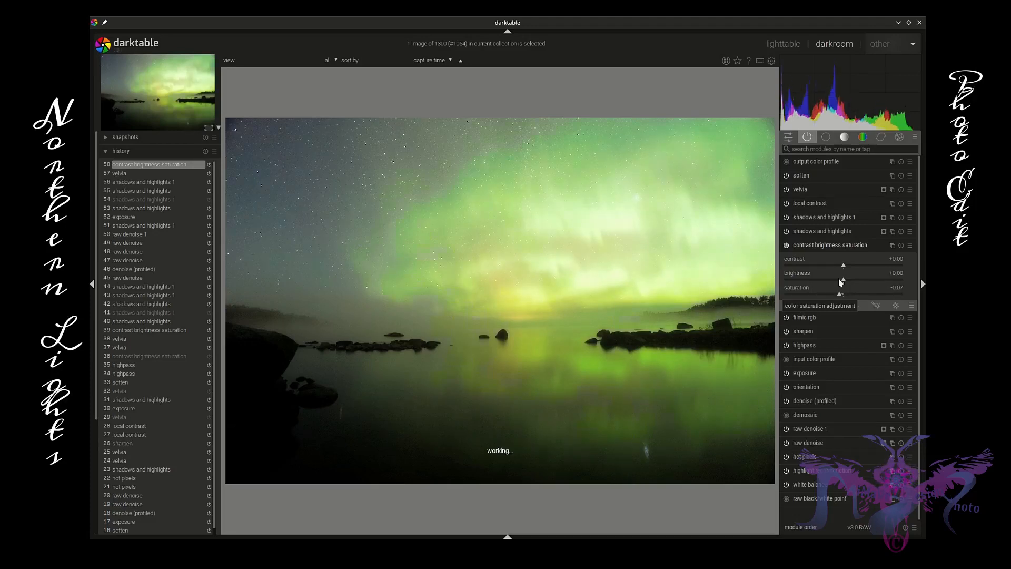
Compare the more saturated photo with velvia switched off and on within the color modules.
click(864, 139)
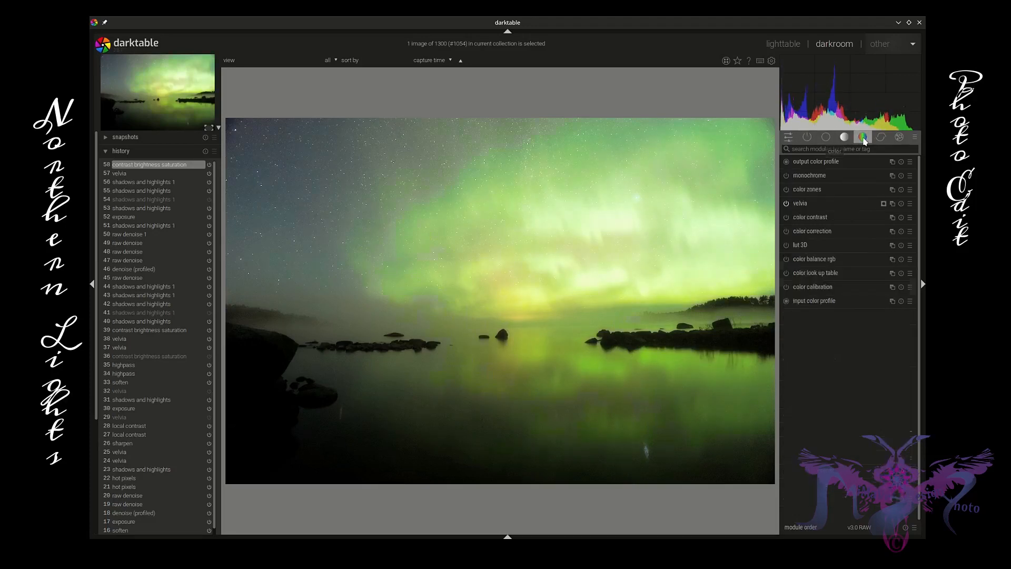
click(787, 204)
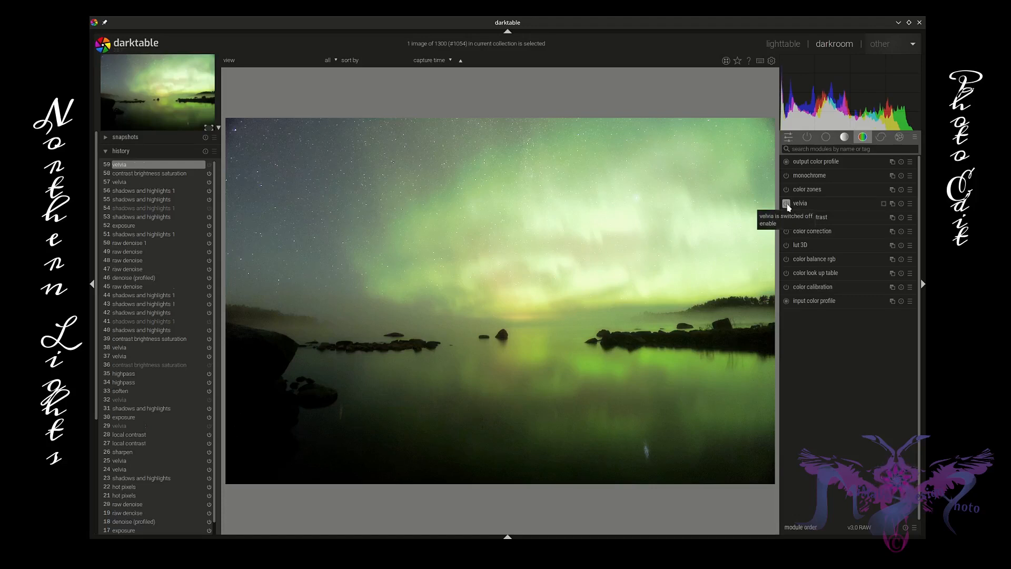
click(787, 204)
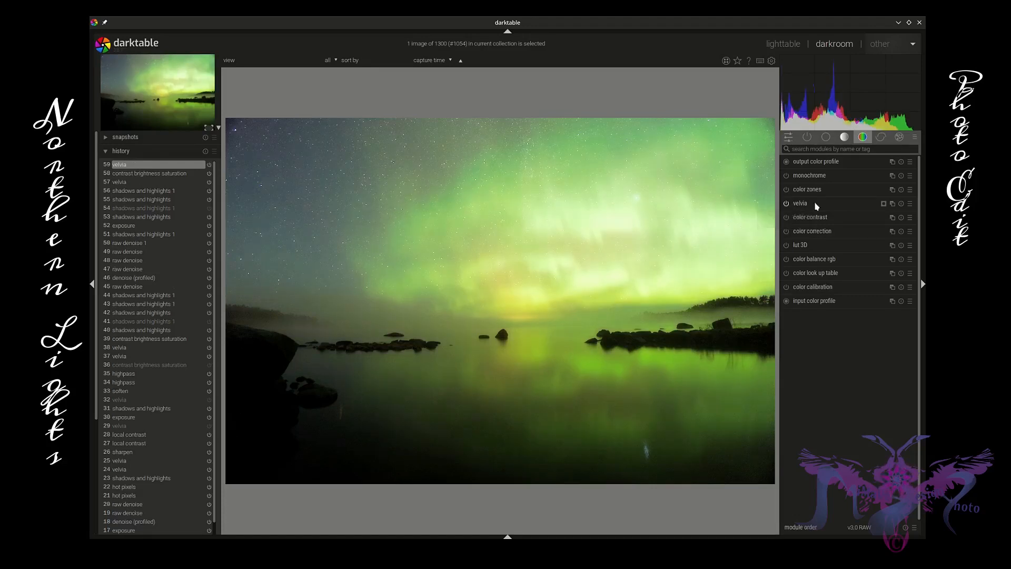
Limit velvia with a parametric gray mask whose lower input range is 23.1 to 59.2, and set its opacity to 54%.
click(817, 203)
mouse_move(841, 253)
mouse_down()
mouse_move(820, 252)
mouse_move(841, 253)
mouse_up()
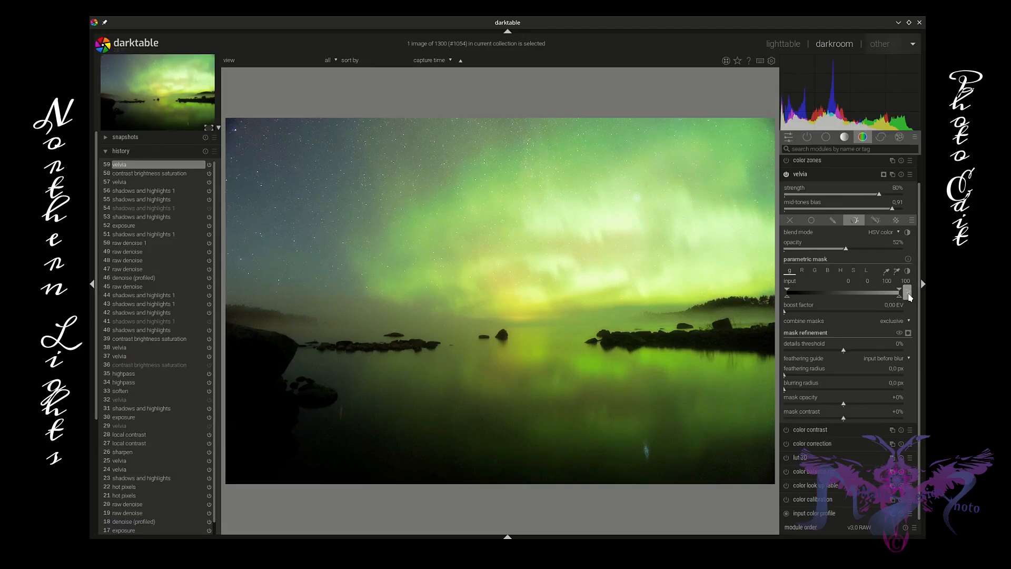
drag(789, 295, 855, 299)
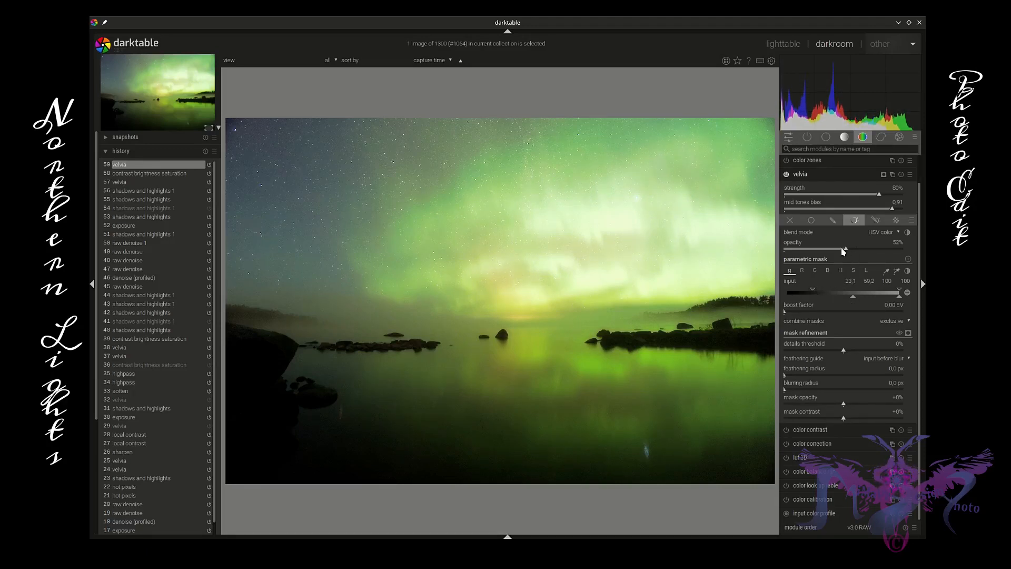
mouse_move(843, 251)
mouse_down()
mouse_move(821, 252)
mouse_move(849, 255)
mouse_up()
click(836, 174)
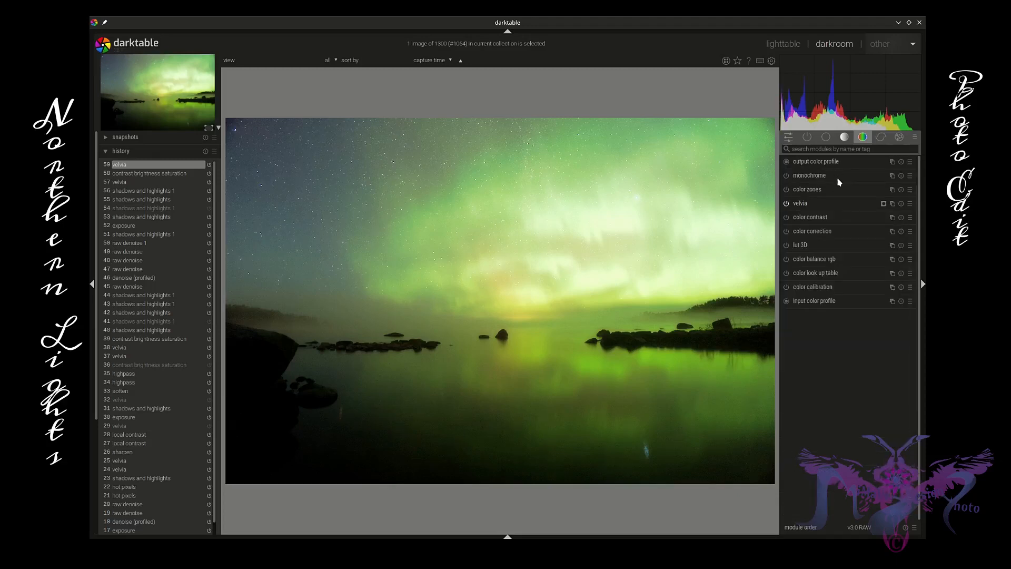
Set the saturation to -0.25 in contrast brightness saturation.
click(826, 137)
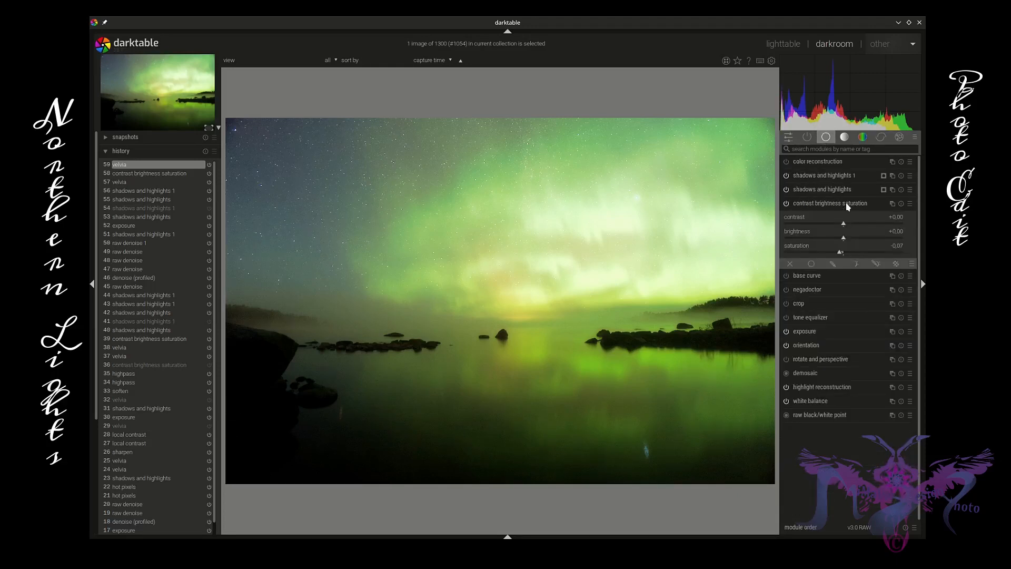
mouse_move(841, 252)
mouse_down()
mouse_move(821, 256)
mouse_move(850, 257)
mouse_move(829, 257)
mouse_up()
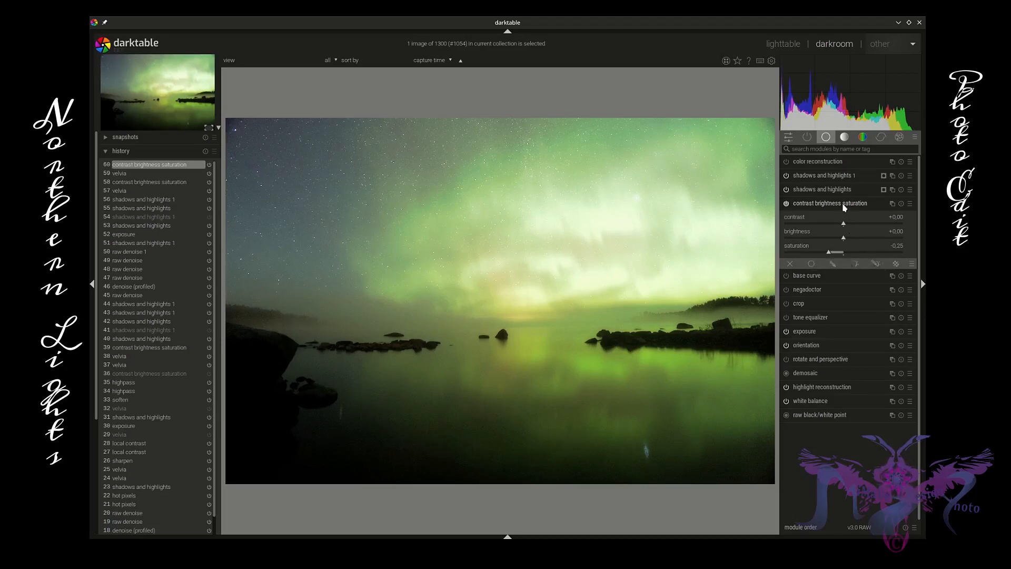
Set velvia's gray input mask to 39.2, 67.5, 88.6 and 99.2, and set its opacity to 40%.
click(867, 138)
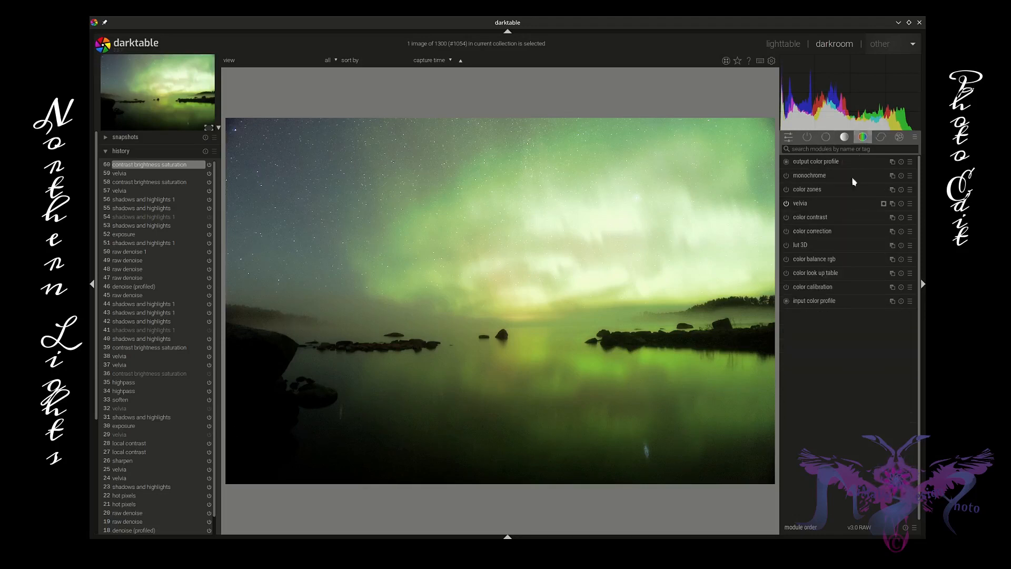
click(816, 204)
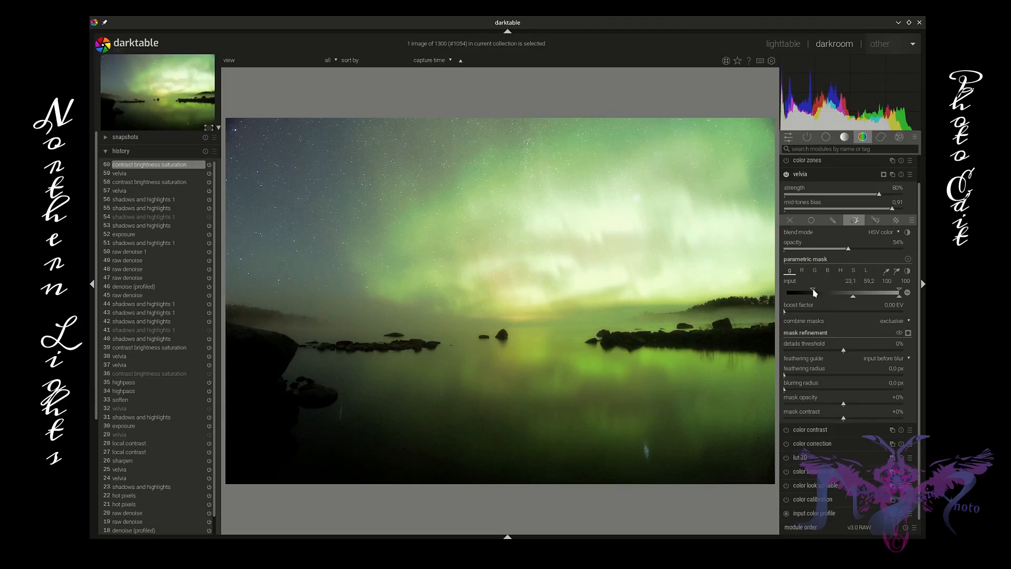
mouse_move(813, 289)
mouse_down()
mouse_move(802, 290)
mouse_move(865, 301)
mouse_move(818, 291)
mouse_move(831, 292)
mouse_up()
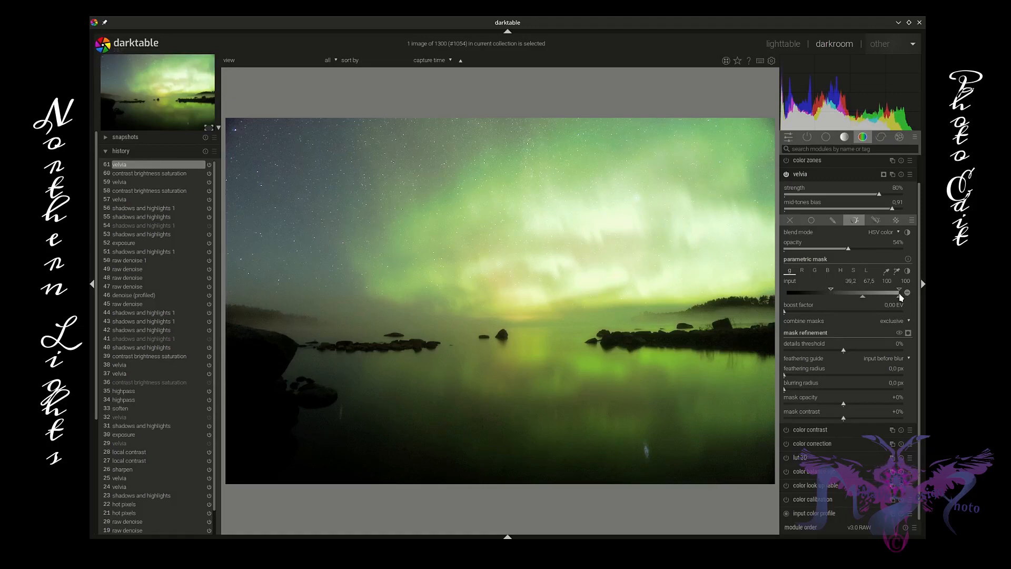
mouse_move(900, 295)
mouse_down()
mouse_move(885, 299)
mouse_move(900, 293)
mouse_up()
drag(852, 253, 834, 253)
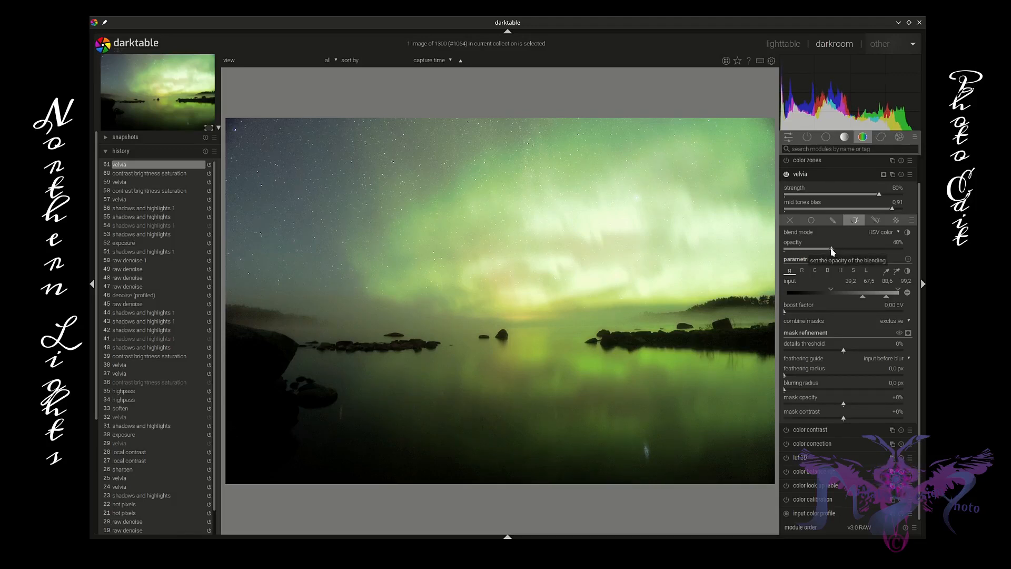
Lower velvia's blending opacity slightly and collapse the module.
mouse_move(833, 252)
mouse_down()
mouse_move(799, 251)
mouse_move(822, 254)
mouse_up()
drag(823, 254, 822, 254)
click(829, 175)
Set the saturation to -0.21 in contrast brightness saturation.
click(828, 139)
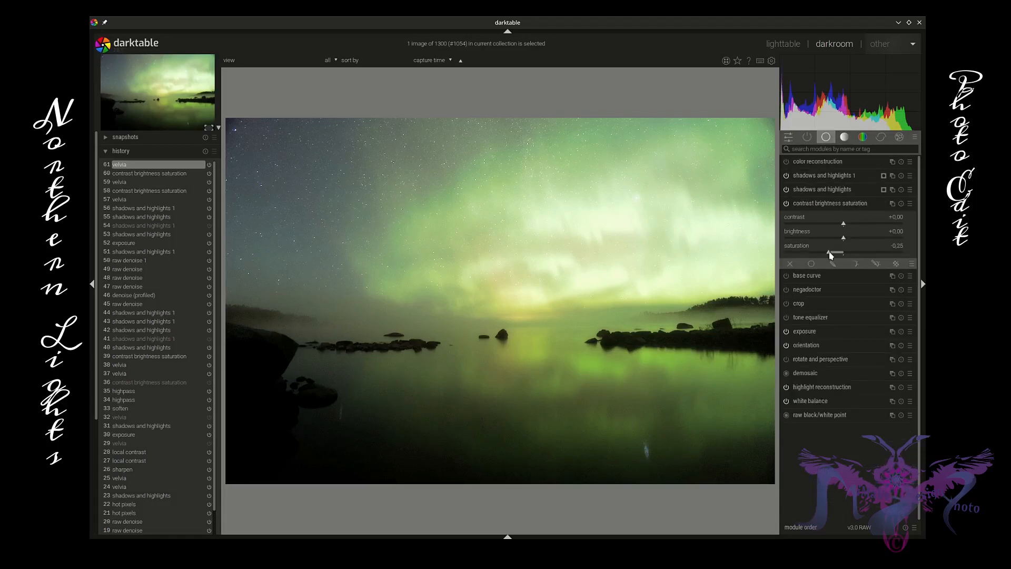
mouse_move(831, 254)
mouse_down()
mouse_move(852, 254)
mouse_move(835, 254)
mouse_up()
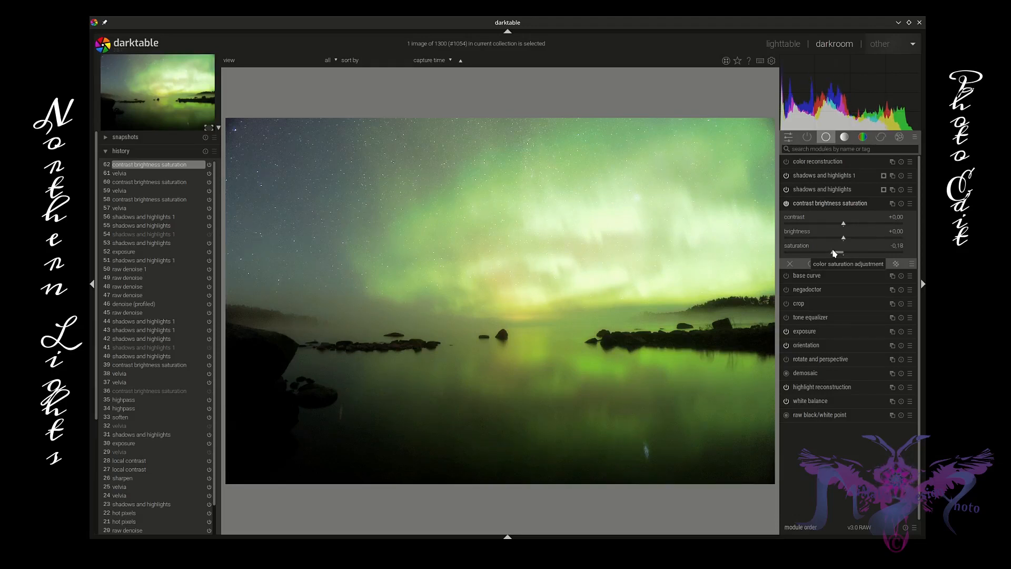
mouse_move(834, 253)
mouse_down()
mouse_move(811, 254)
mouse_move(833, 256)
mouse_up()
Give soften a parametric mask with its gray input range at 0, 0, 100 and 100, and check the photo up close.
click(886, 138)
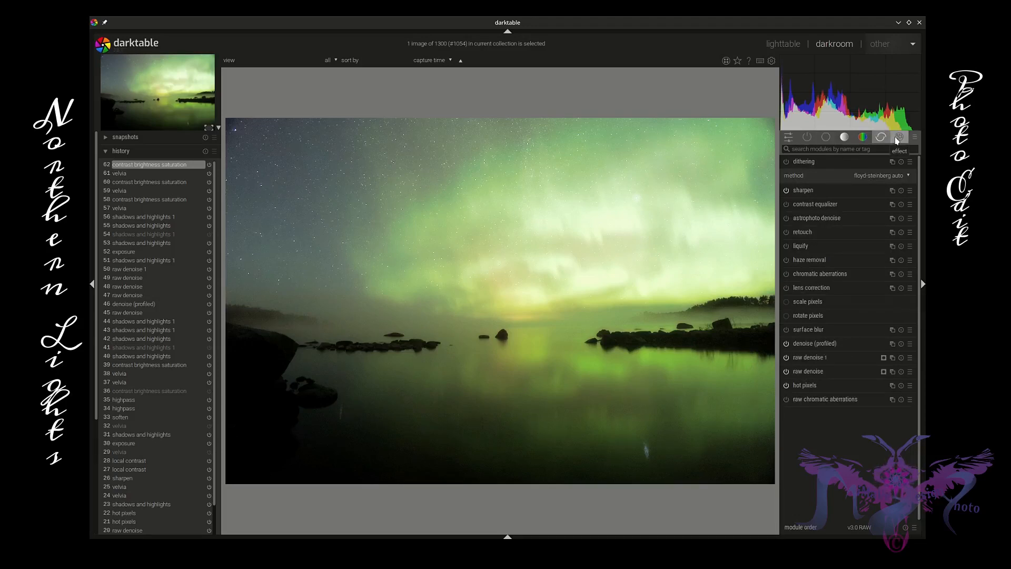
click(899, 138)
click(855, 218)
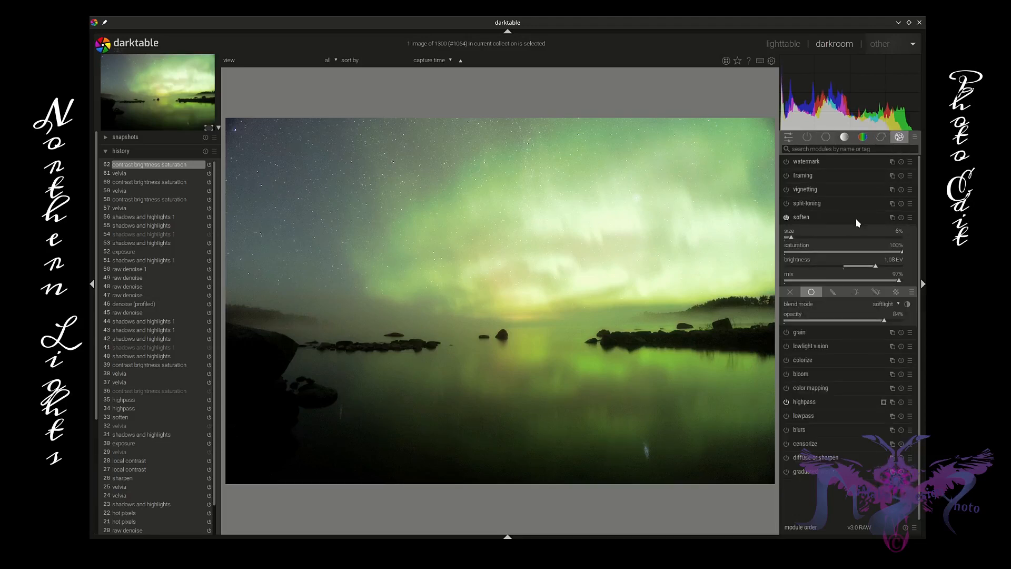
click(855, 292)
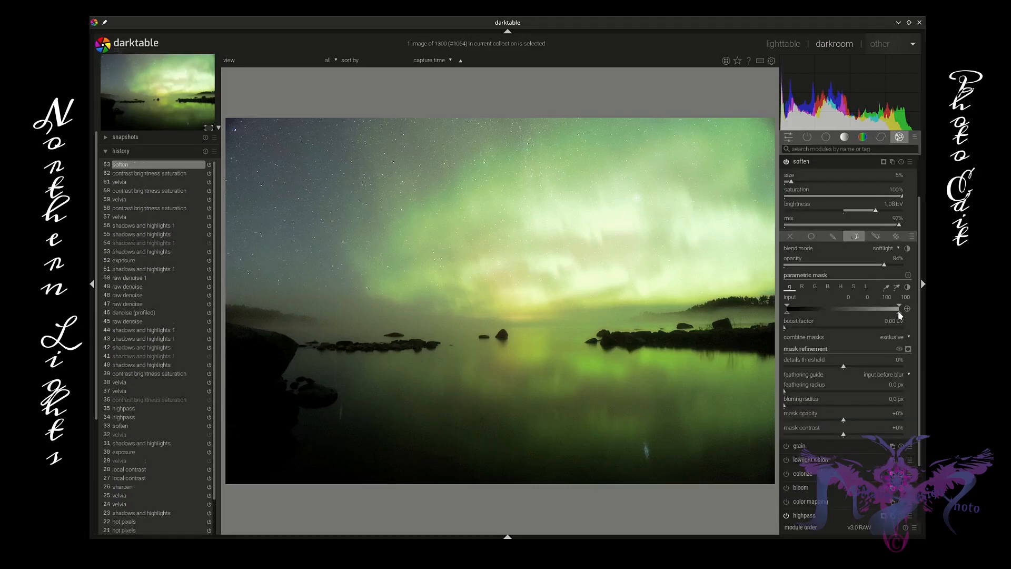
mouse_move(898, 313)
mouse_down()
mouse_move(814, 310)
mouse_move(902, 315)
mouse_up()
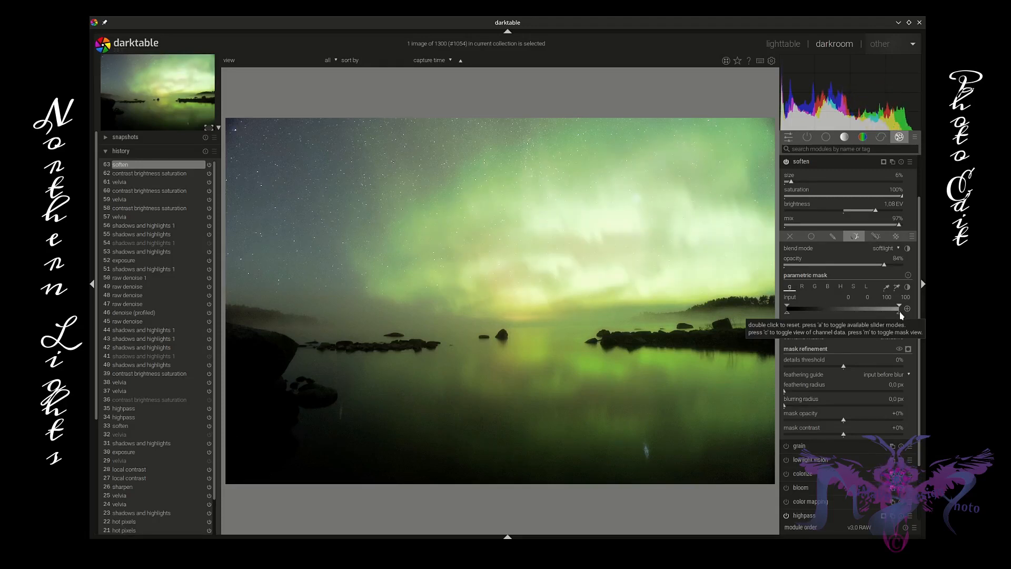
mouse_move(789, 312)
mouse_down()
mouse_move(825, 319)
mouse_move(775, 313)
mouse_up()
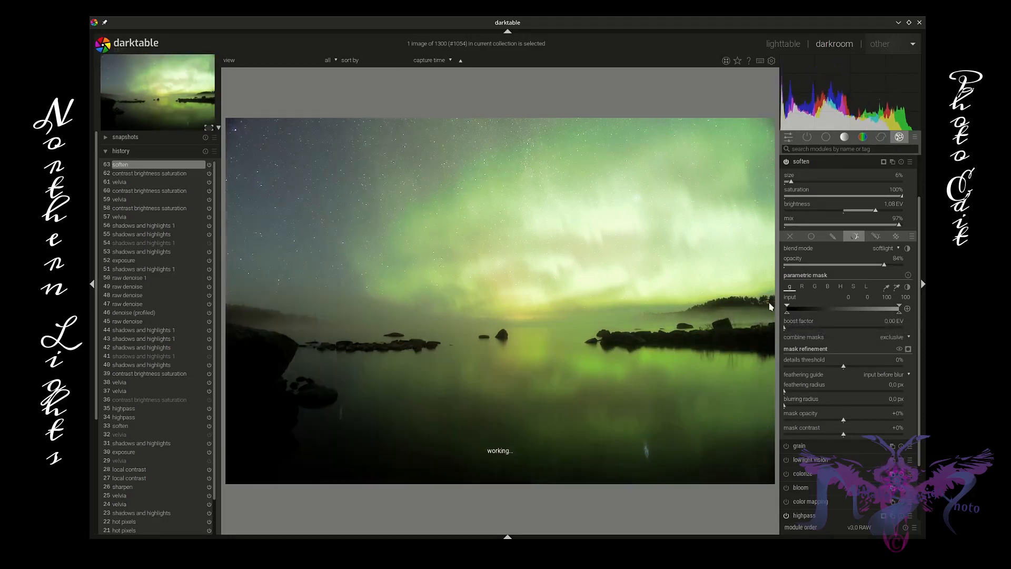
click(844, 163)
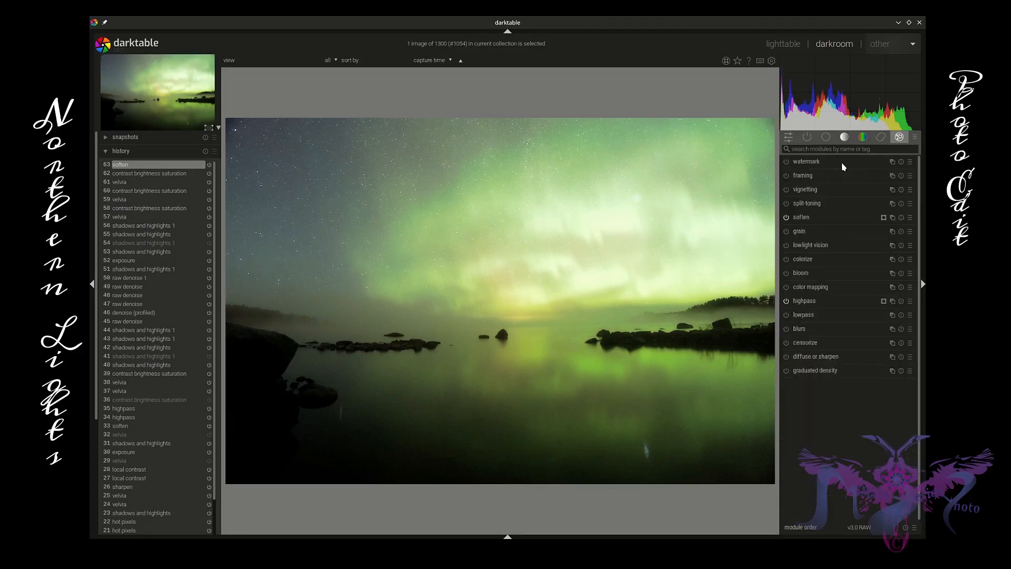
scroll(416, 309, up, 4)
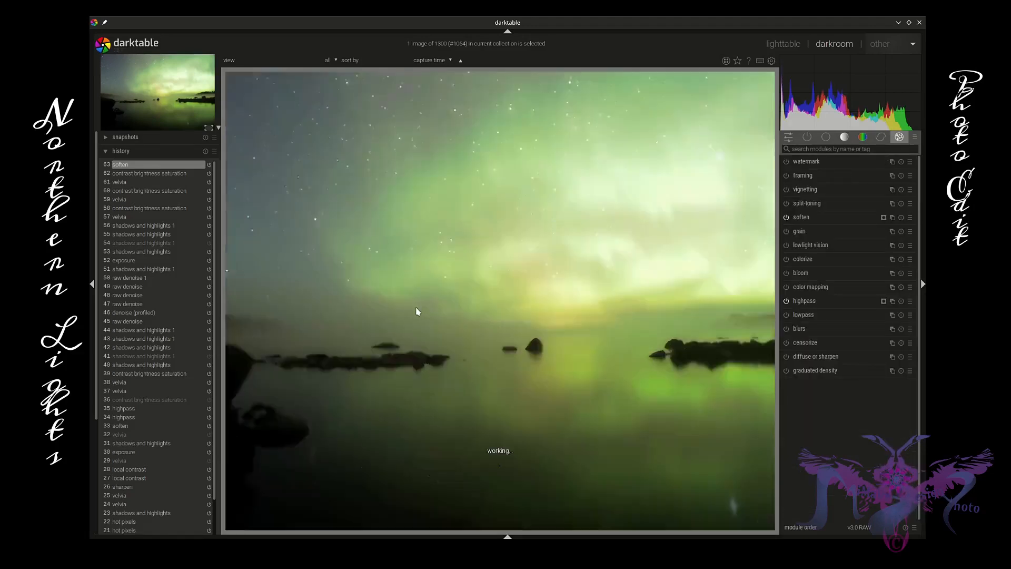
scroll(436, 308, down, 2)
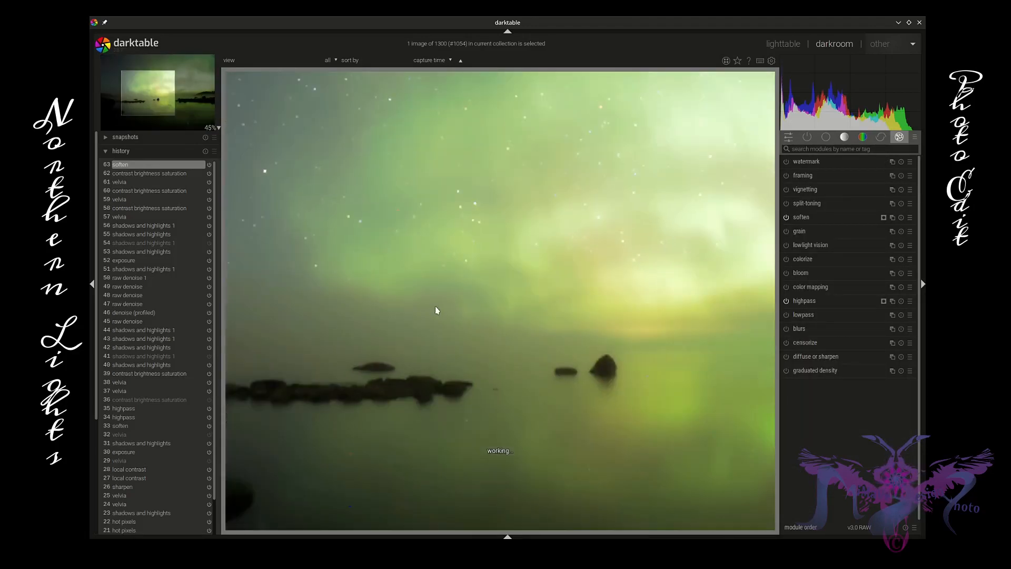
scroll(451, 309, down, 2)
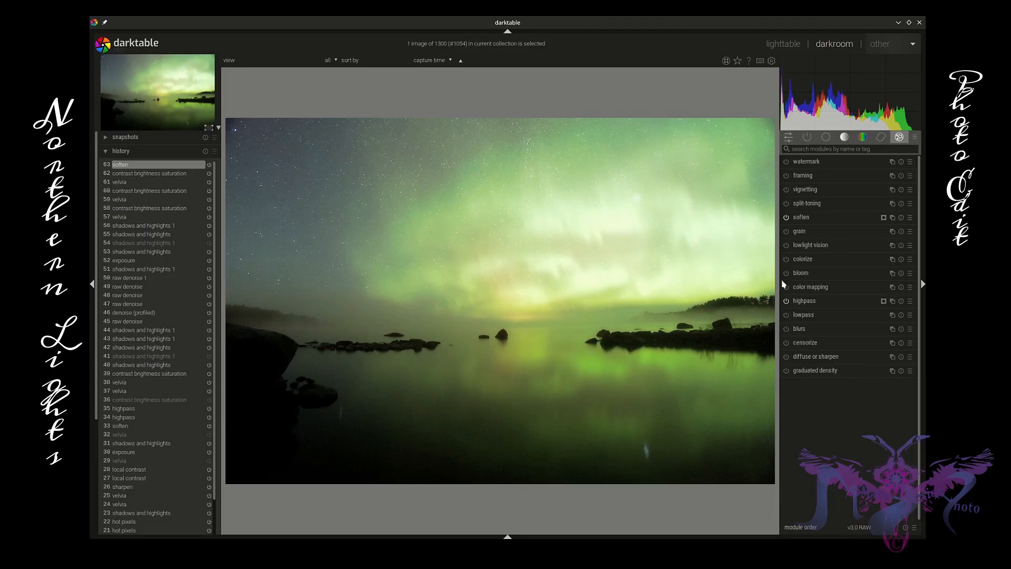
click(820, 217)
click(819, 162)
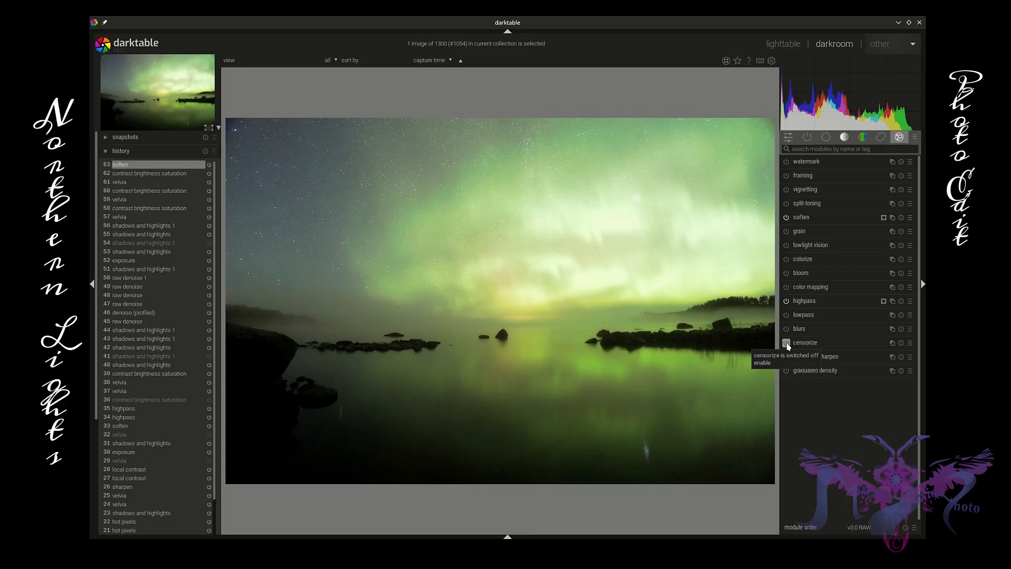
Use color correction to shift the highlights toward blue and the shadows slightly toward violet-blue.
click(863, 137)
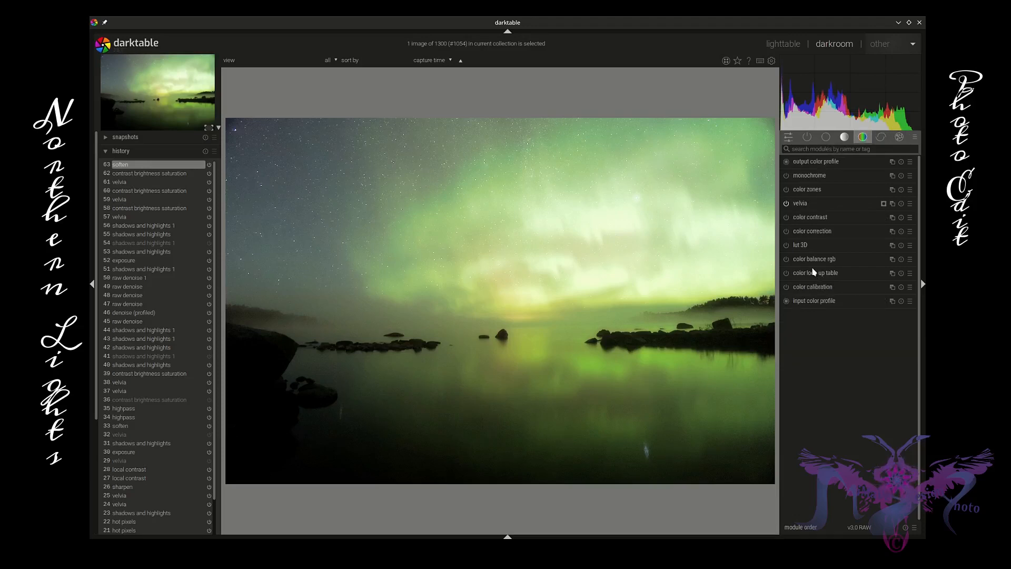
click(832, 233)
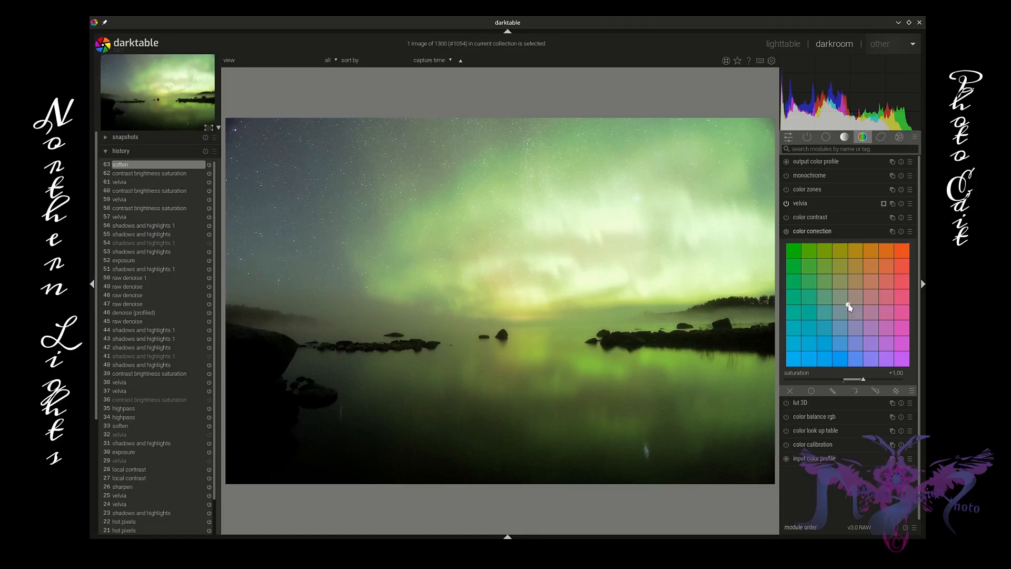
drag(849, 308, 852, 306)
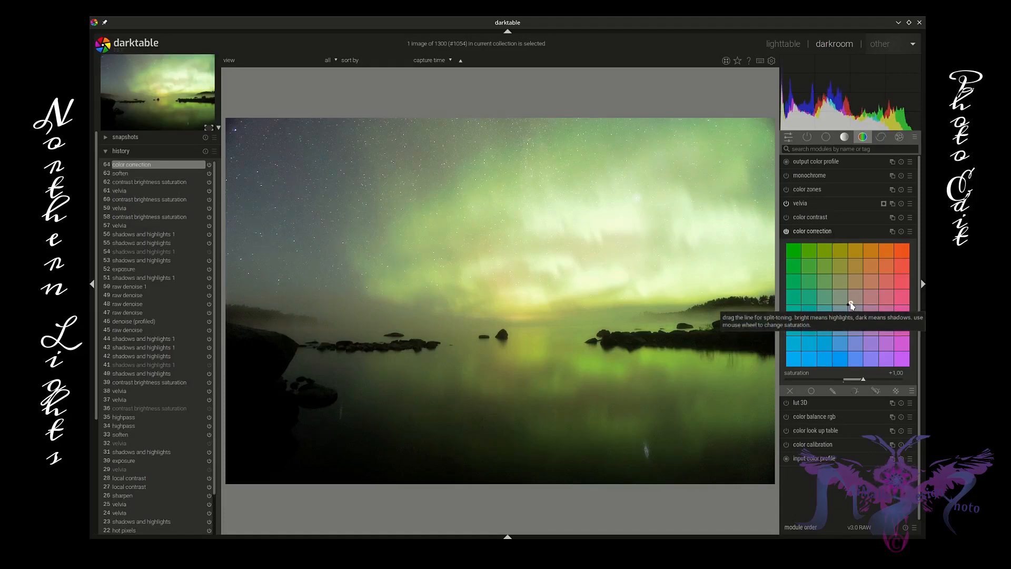
mouse_move(852, 306)
mouse_down()
mouse_move(857, 315)
mouse_move(847, 317)
mouse_up()
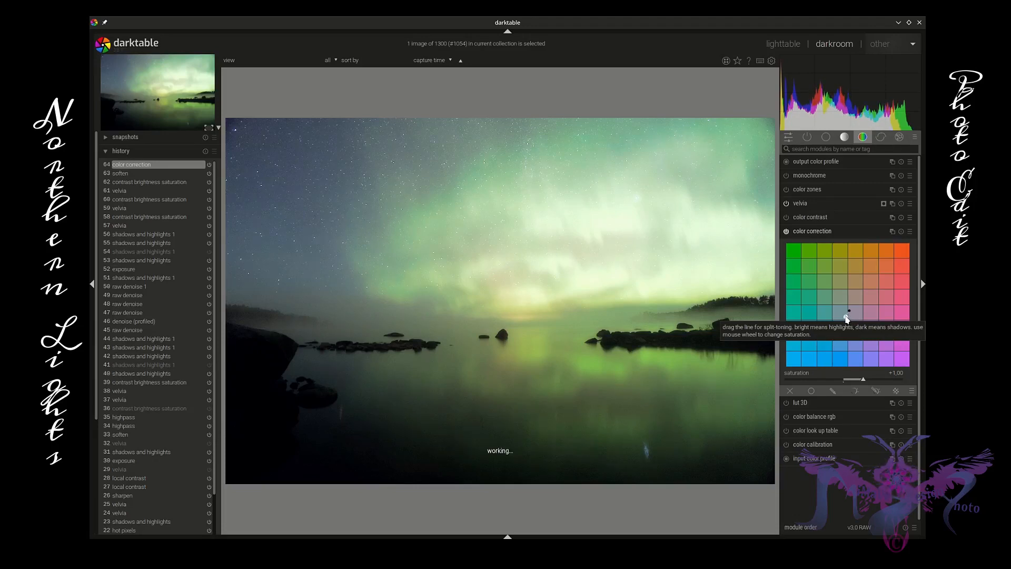
drag(846, 316, 846, 315)
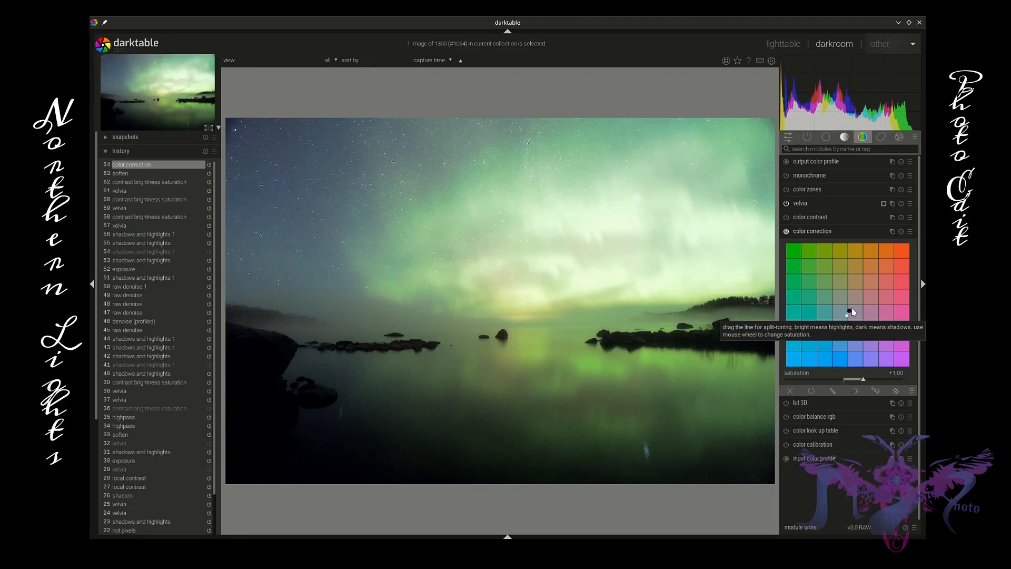
mouse_move(850, 313)
mouse_down()
mouse_move(853, 324)
mouse_move(838, 319)
mouse_move(858, 328)
mouse_move(856, 315)
mouse_up()
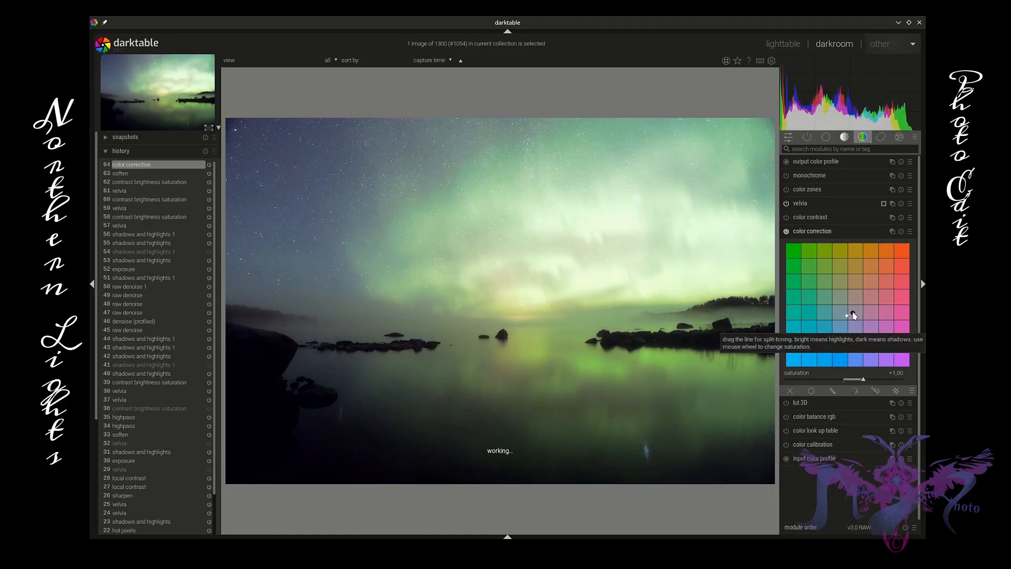
drag(856, 315, 853, 313)
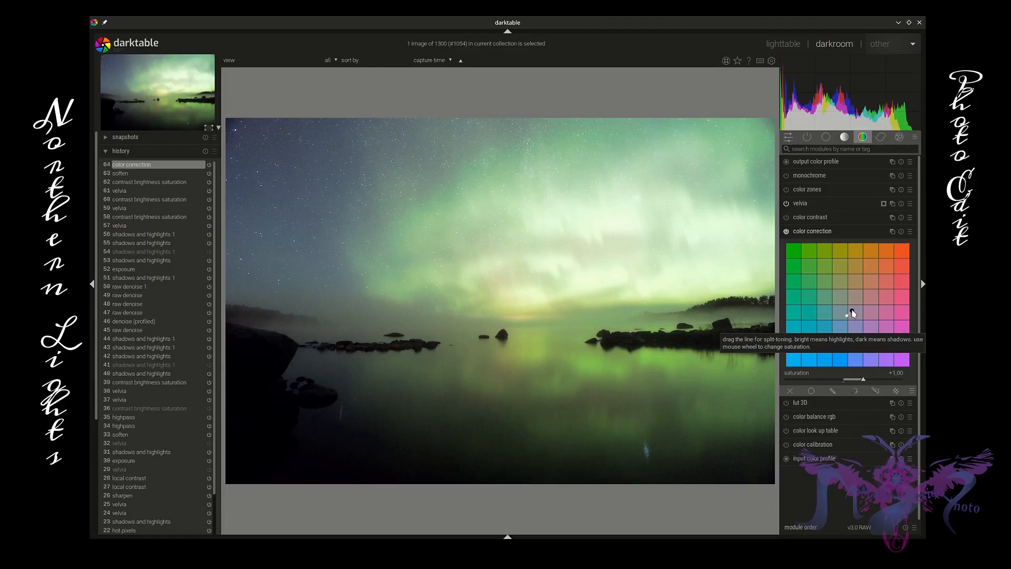
drag(854, 313, 854, 314)
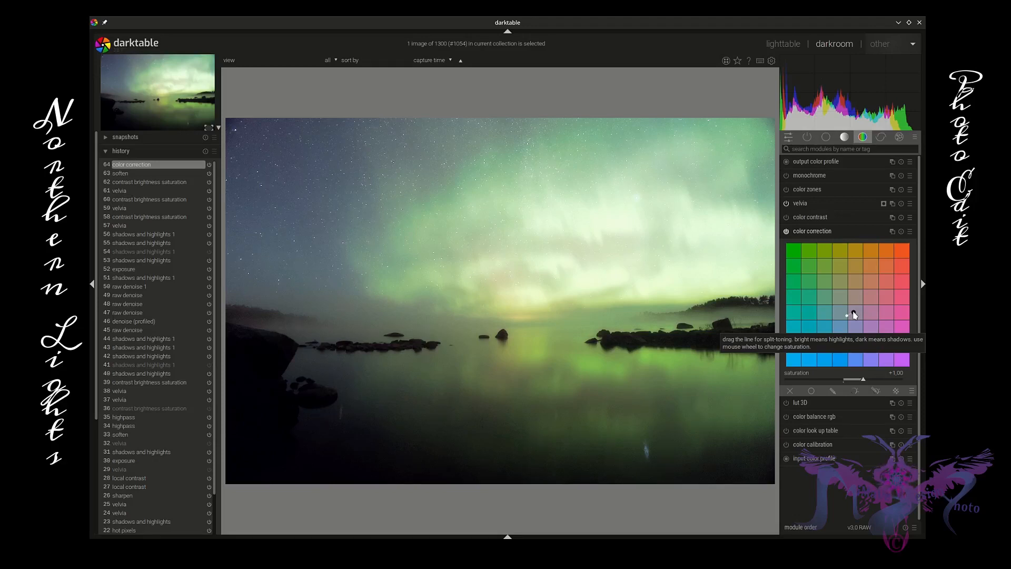
drag(853, 312, 846, 317)
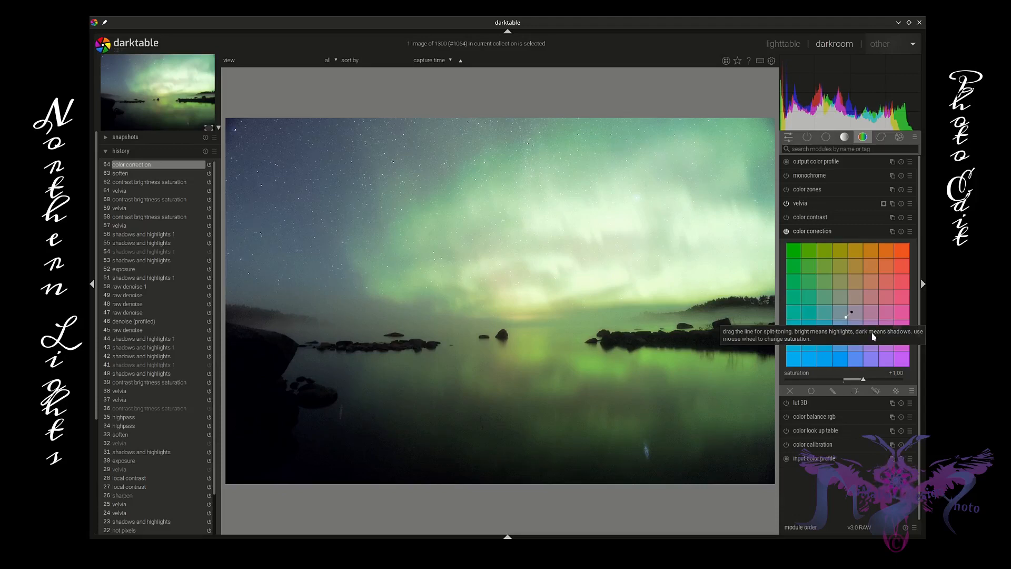
Compare the photo with color correction off and on, and examine the starry sky up close.
click(850, 235)
click(787, 231)
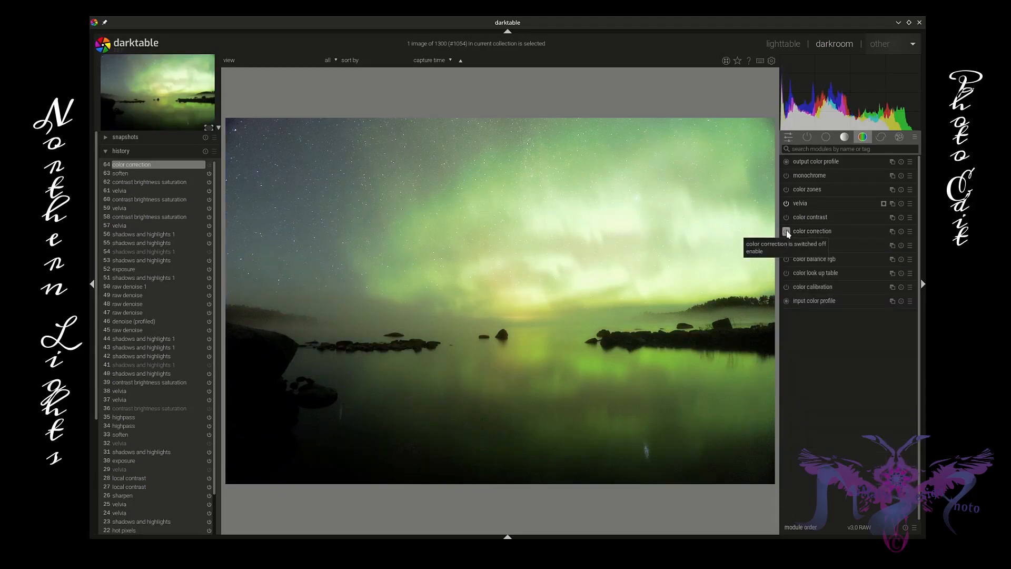
click(787, 231)
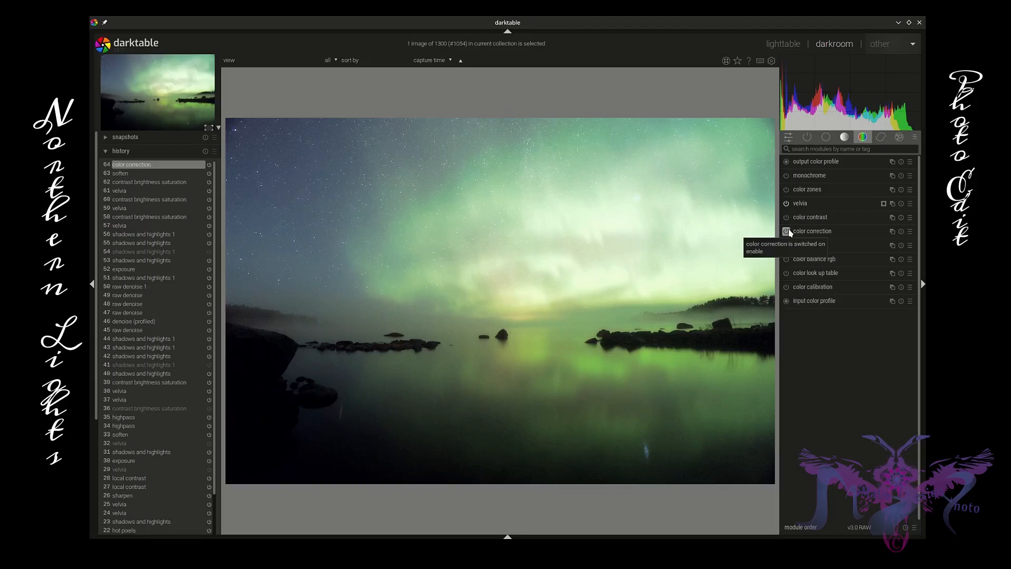
scroll(317, 236, up, 4)
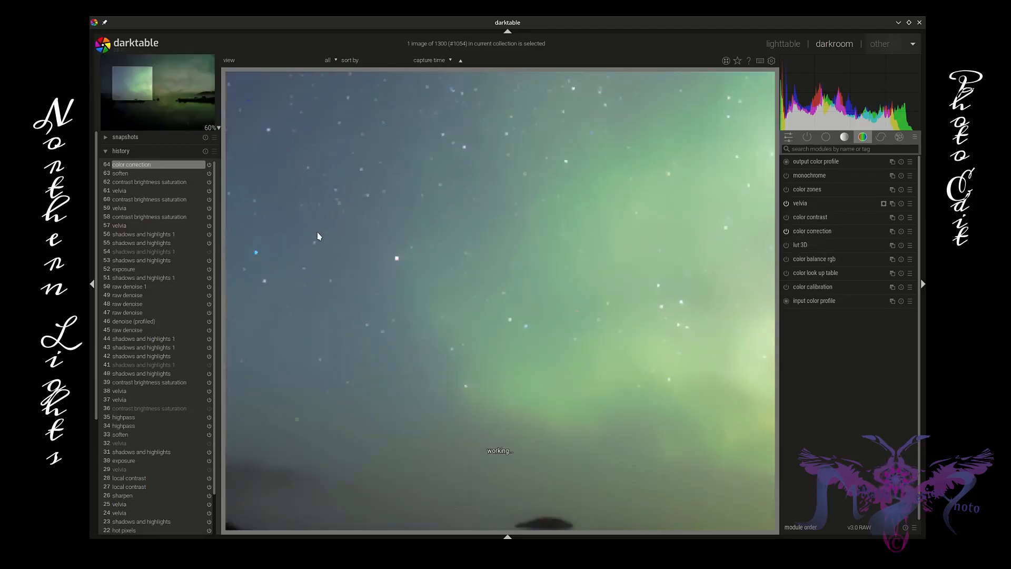
scroll(318, 236, down, 4)
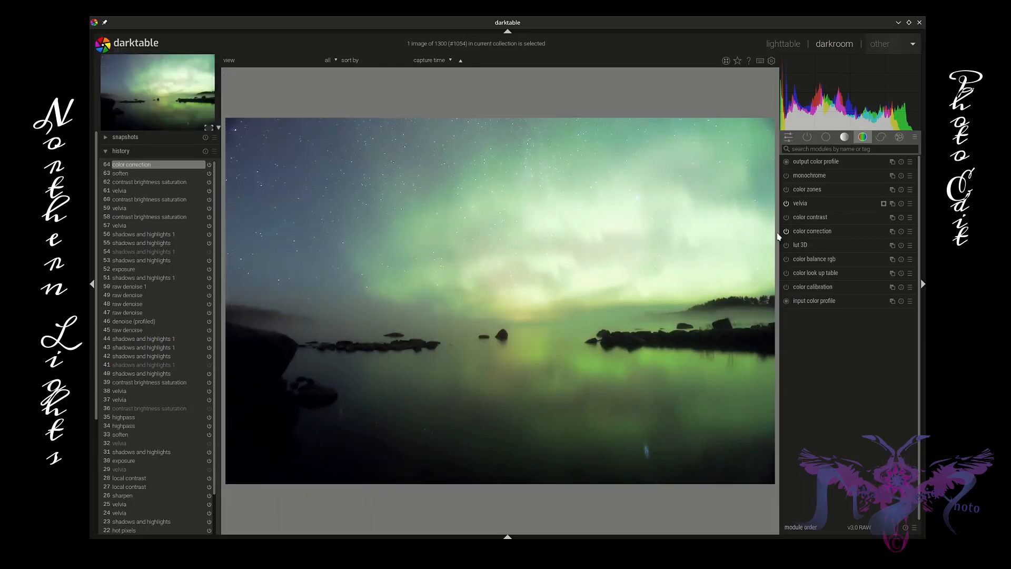
Set sharpen's radius to 1.525 and its amount to 1.909 among the active modules.
click(807, 137)
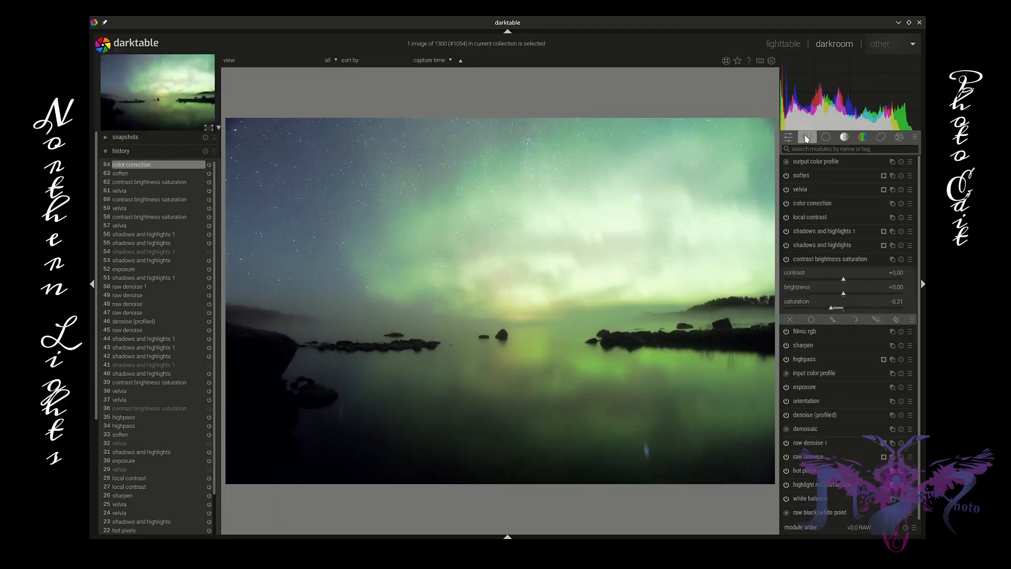
click(821, 260)
click(814, 287)
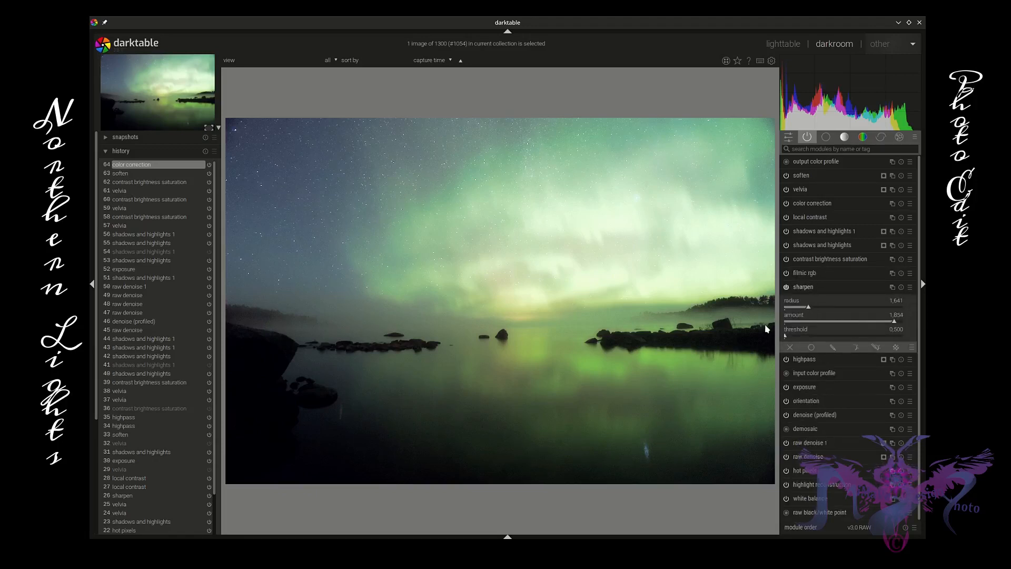
scroll(630, 343, up, 4)
click(810, 309)
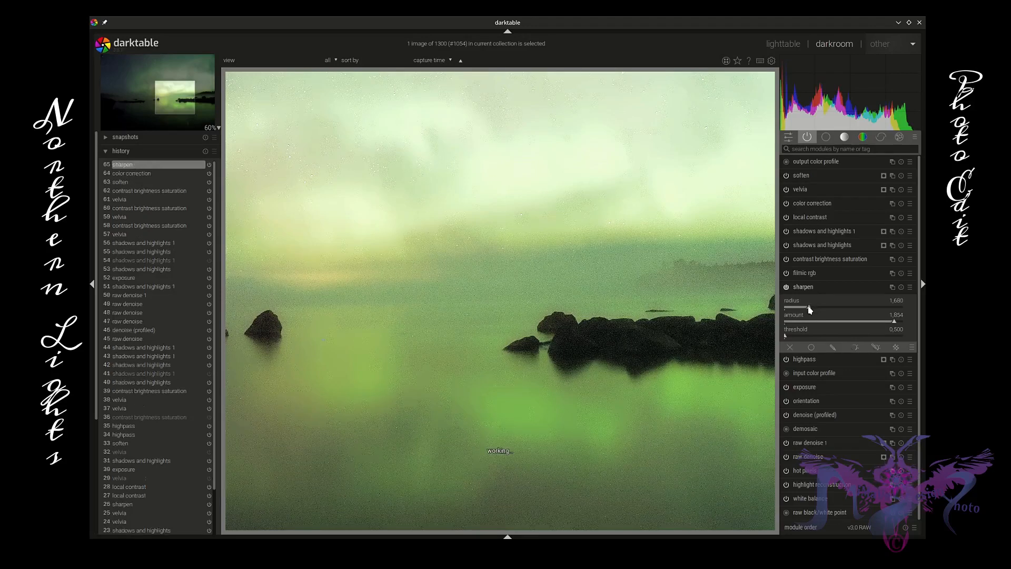
drag(809, 307, 807, 307)
click(896, 321)
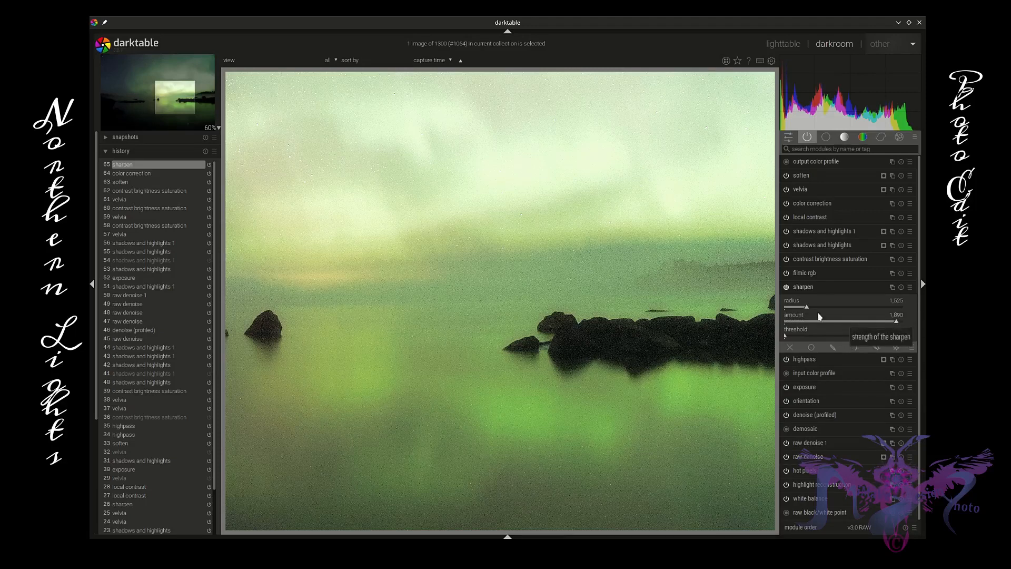
scroll(651, 319, down, 5)
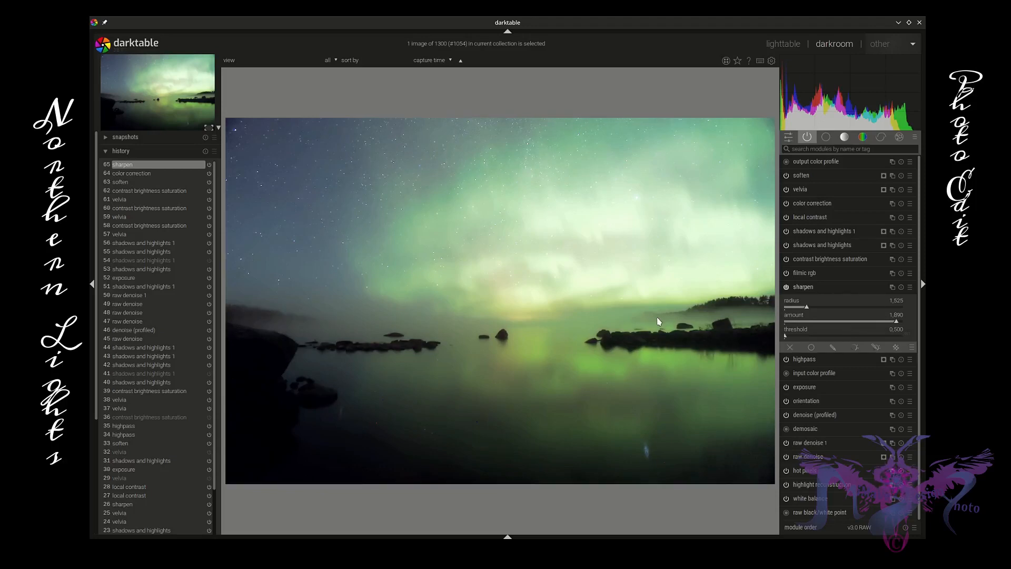
click(899, 321)
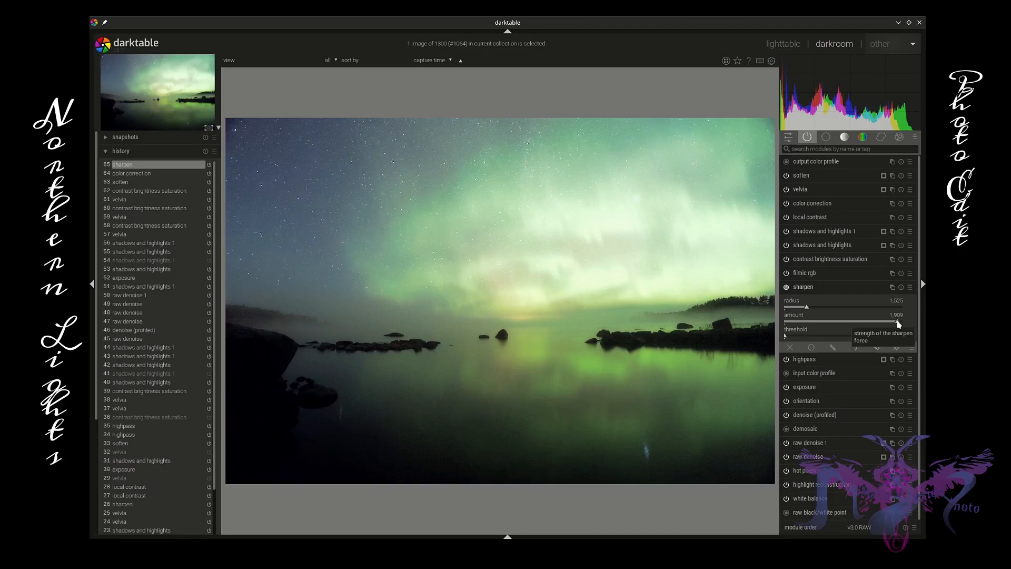
Limit sharpen with a drawn and parametric mask whose L input is 2.0, 5.0, 97.0 and 100.
click(877, 348)
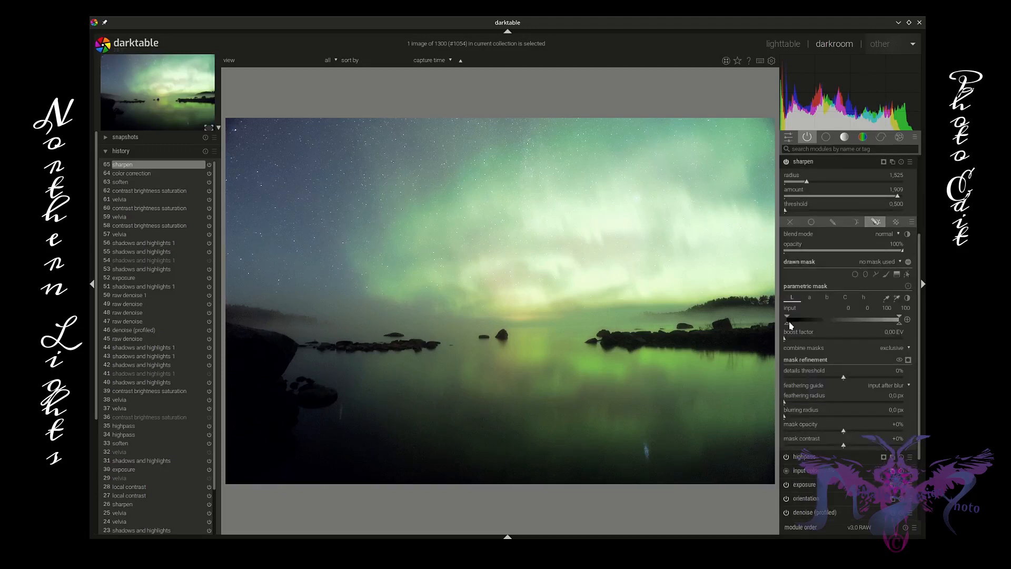
drag(788, 318, 795, 320)
drag(794, 318, 793, 317)
drag(795, 320, 794, 320)
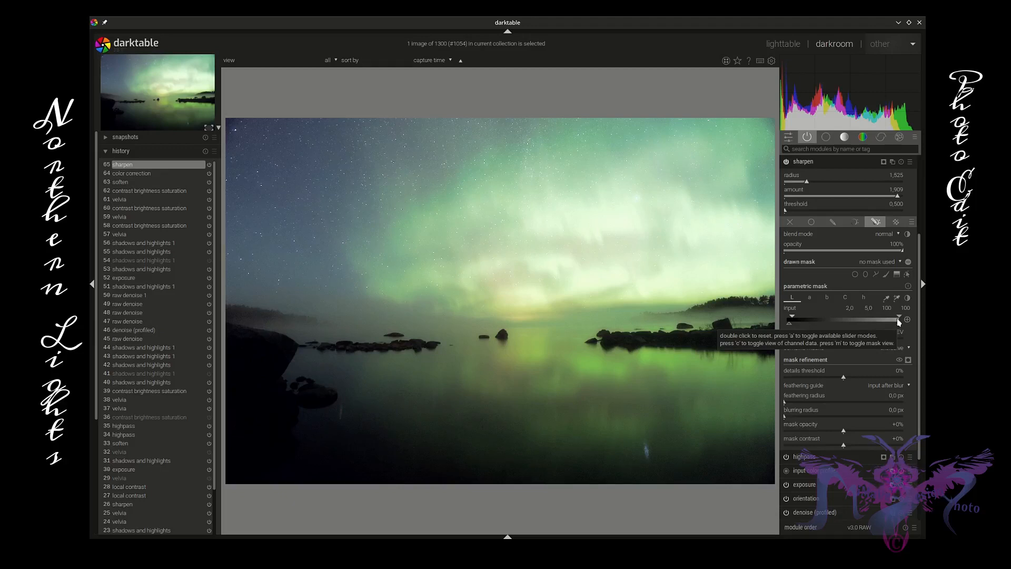
drag(901, 319, 897, 318)
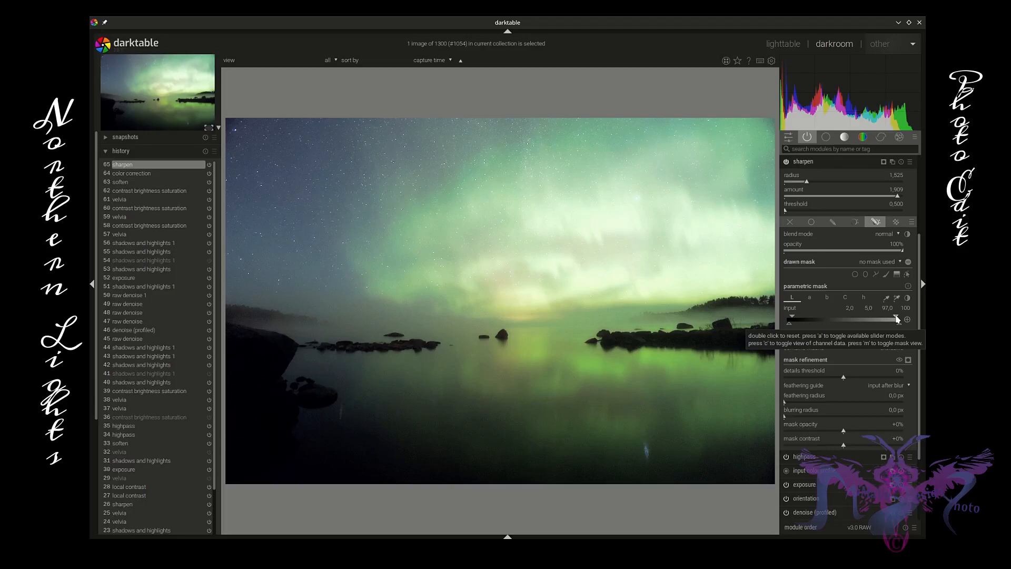
click(831, 163)
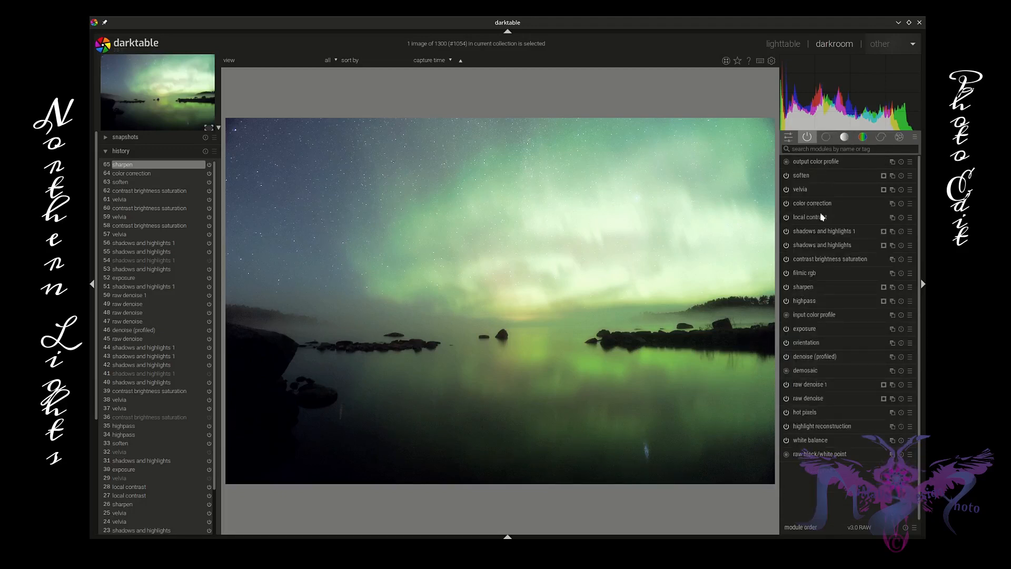
Set the saturation to -0.19 in contrast brightness saturation and check the rocks and water up close.
click(824, 256)
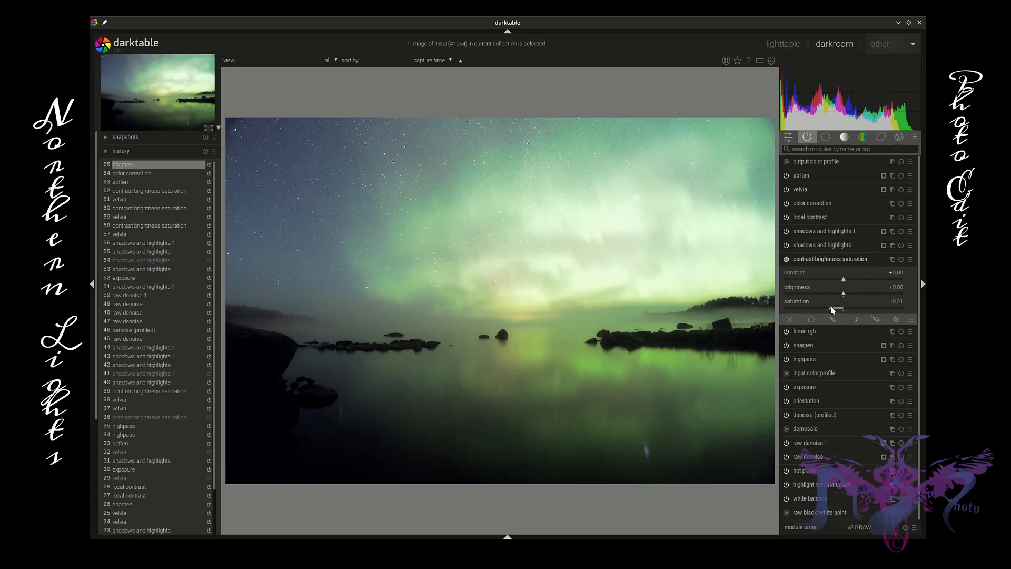
drag(832, 310, 834, 311)
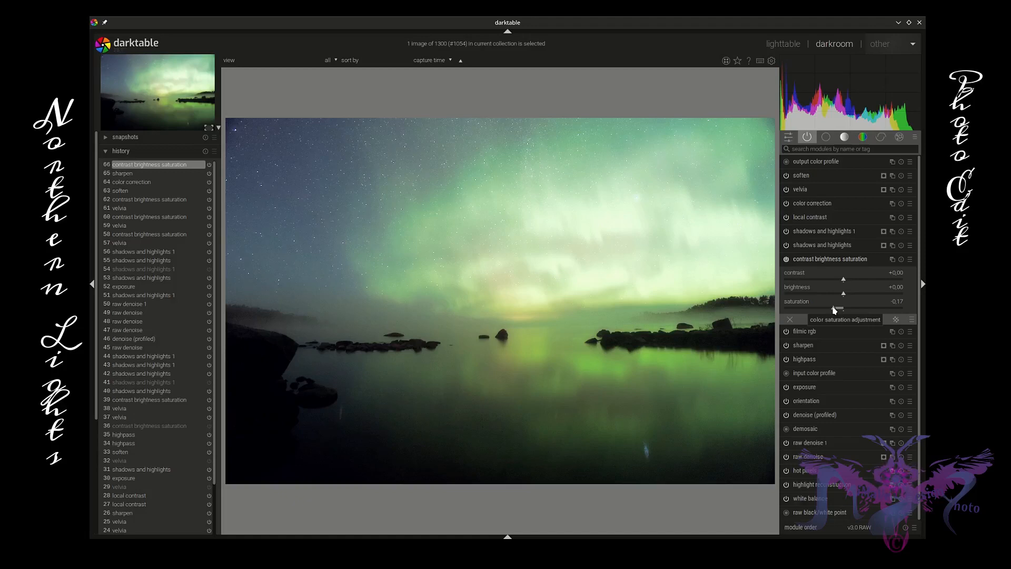
drag(835, 310, 834, 312)
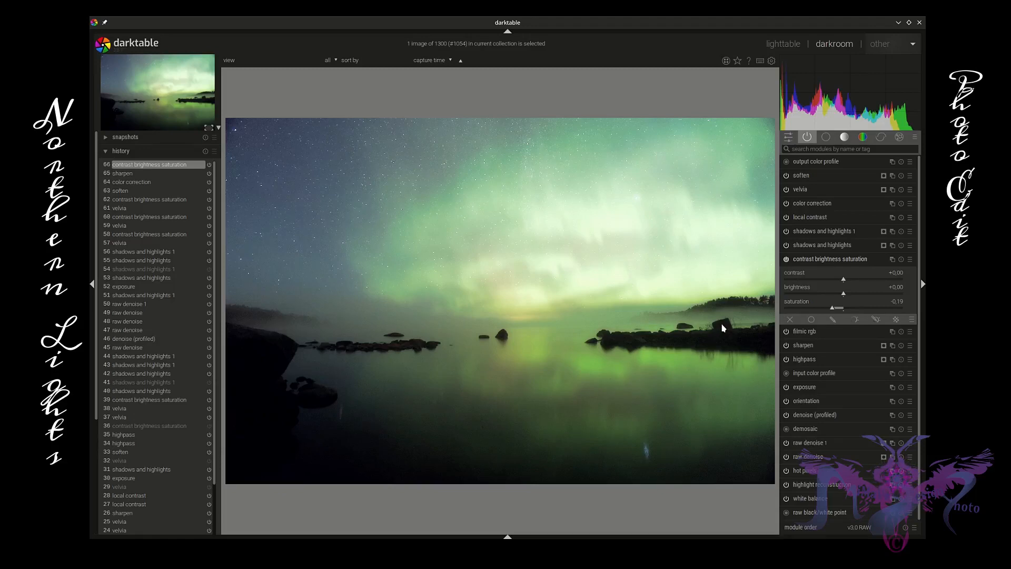
scroll(383, 358, up, 2)
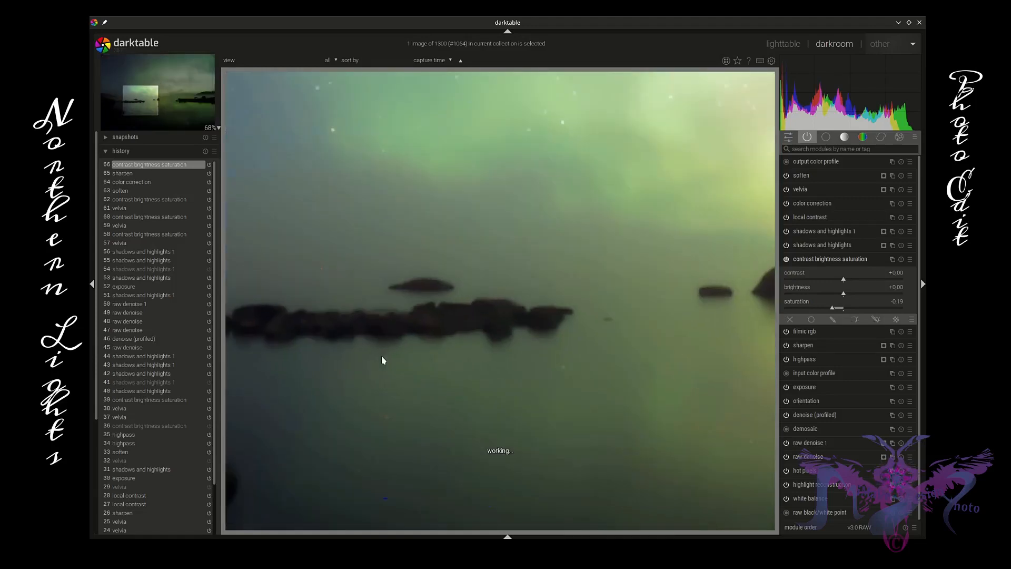
scroll(388, 359, down, 2)
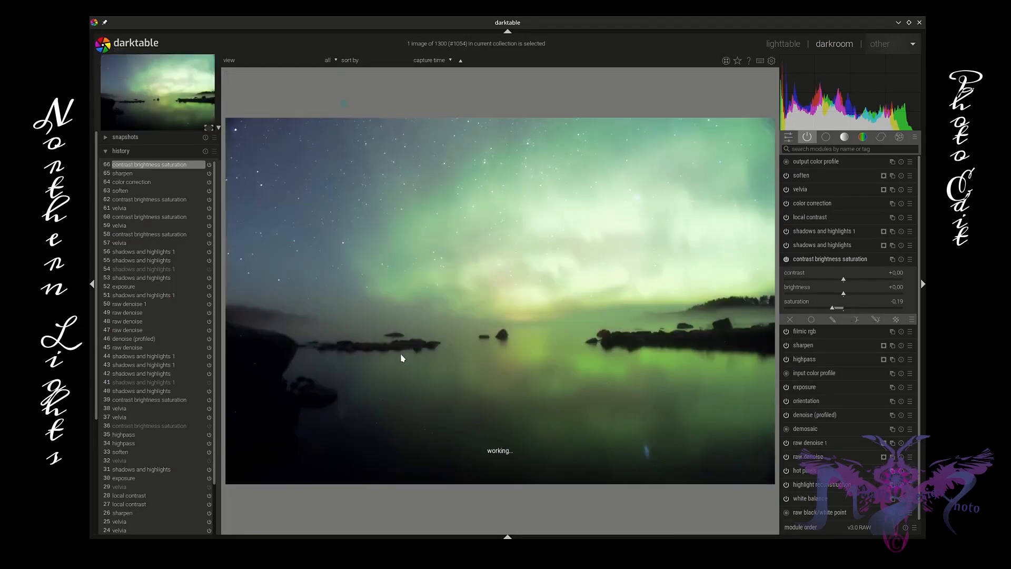